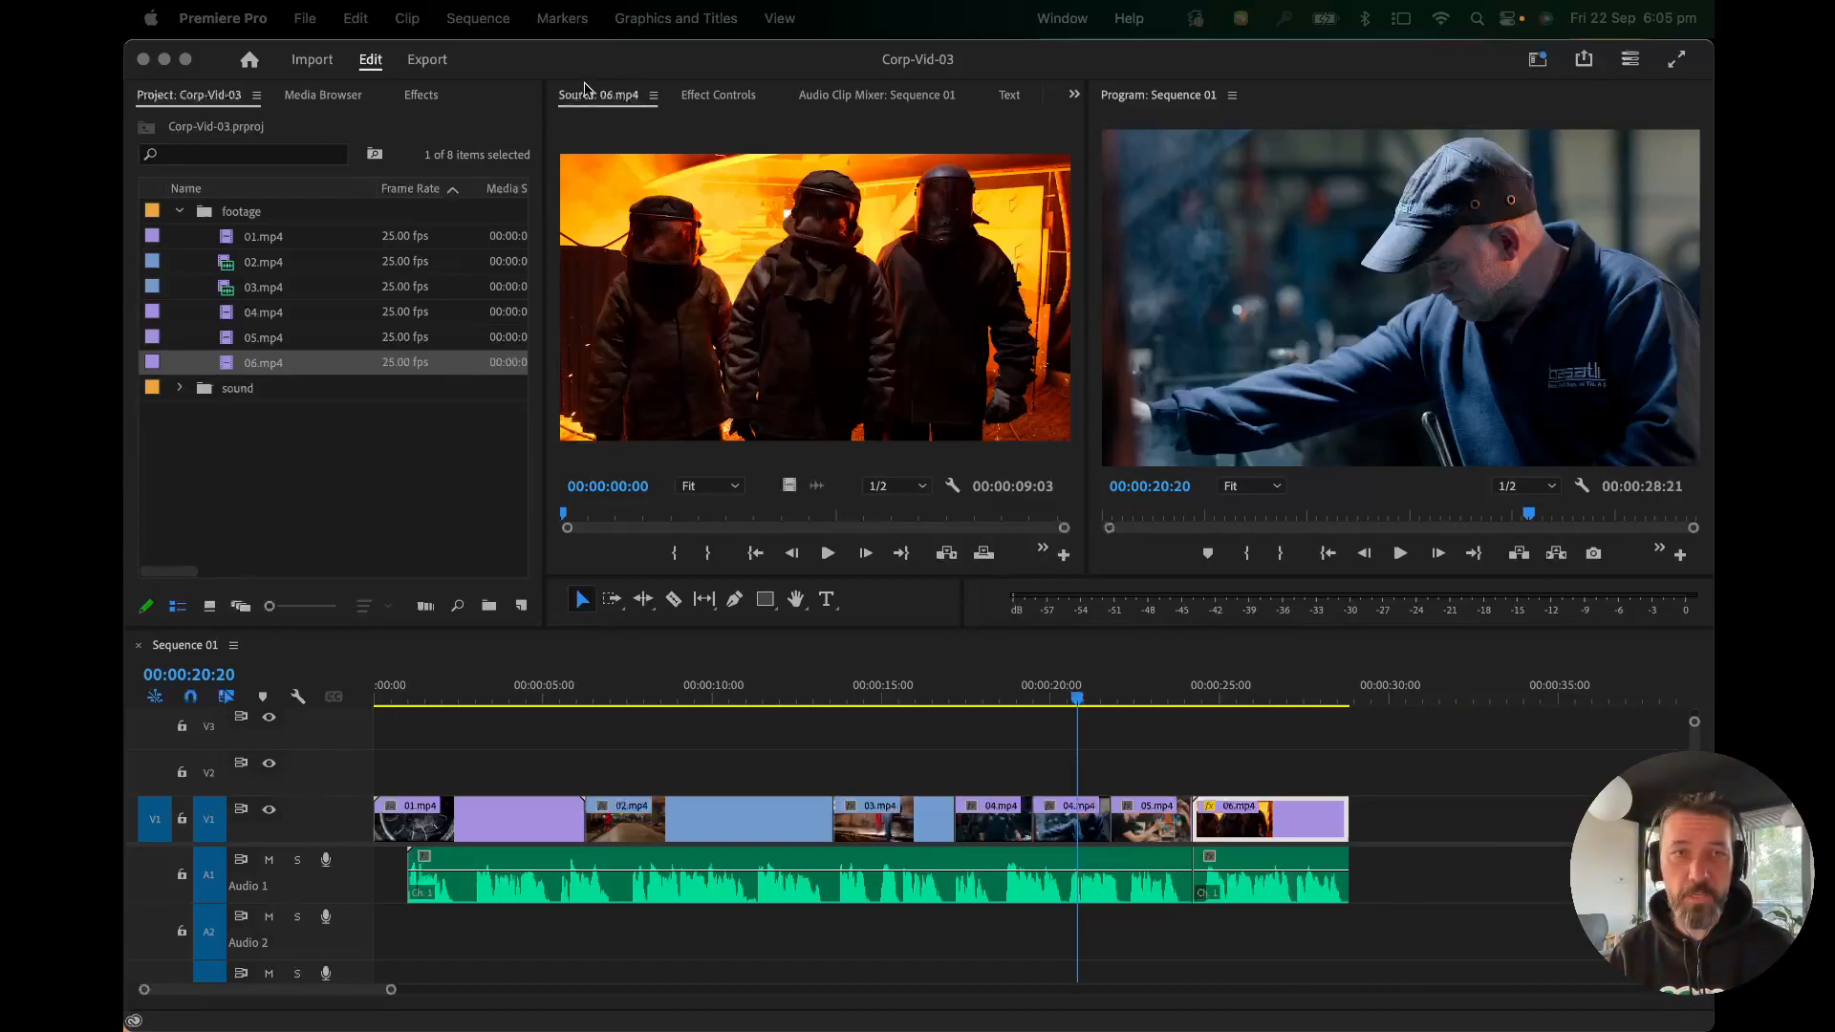
Collapse the footage bin and choose graphics.aep from the AE folder as the file to import.
left_click(203, 197)
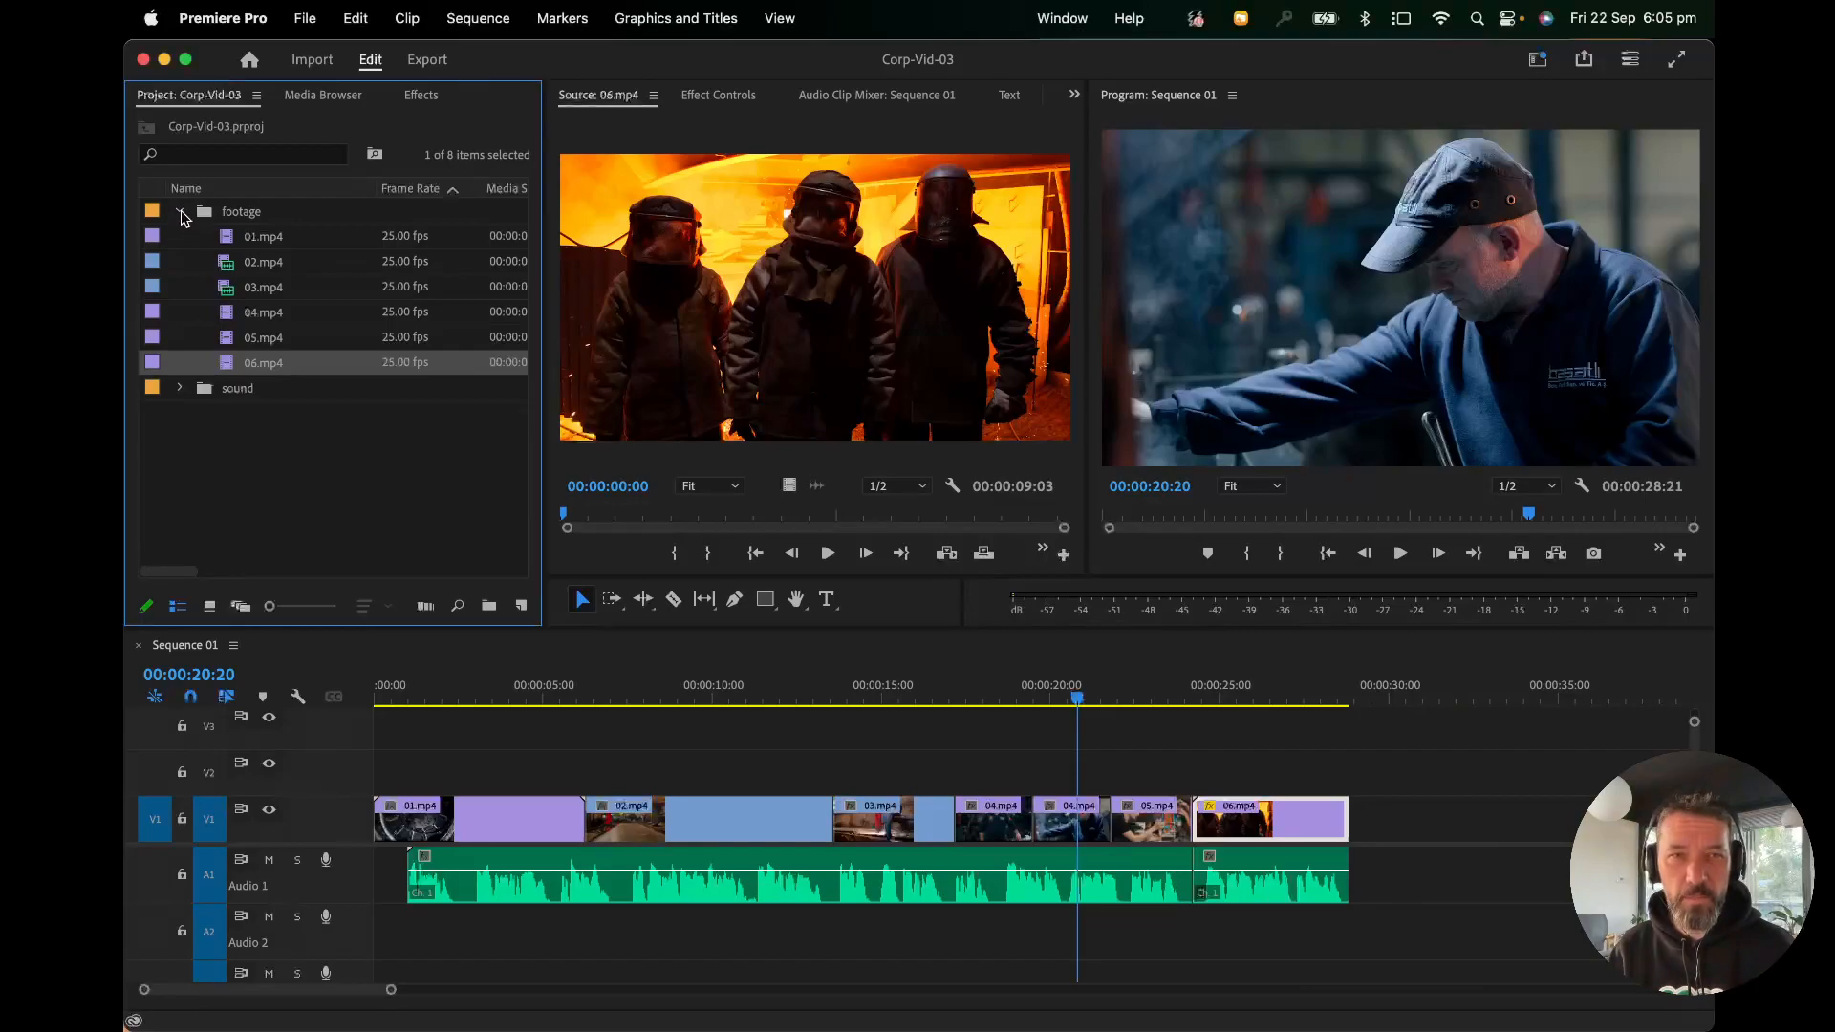
left_click(180, 213)
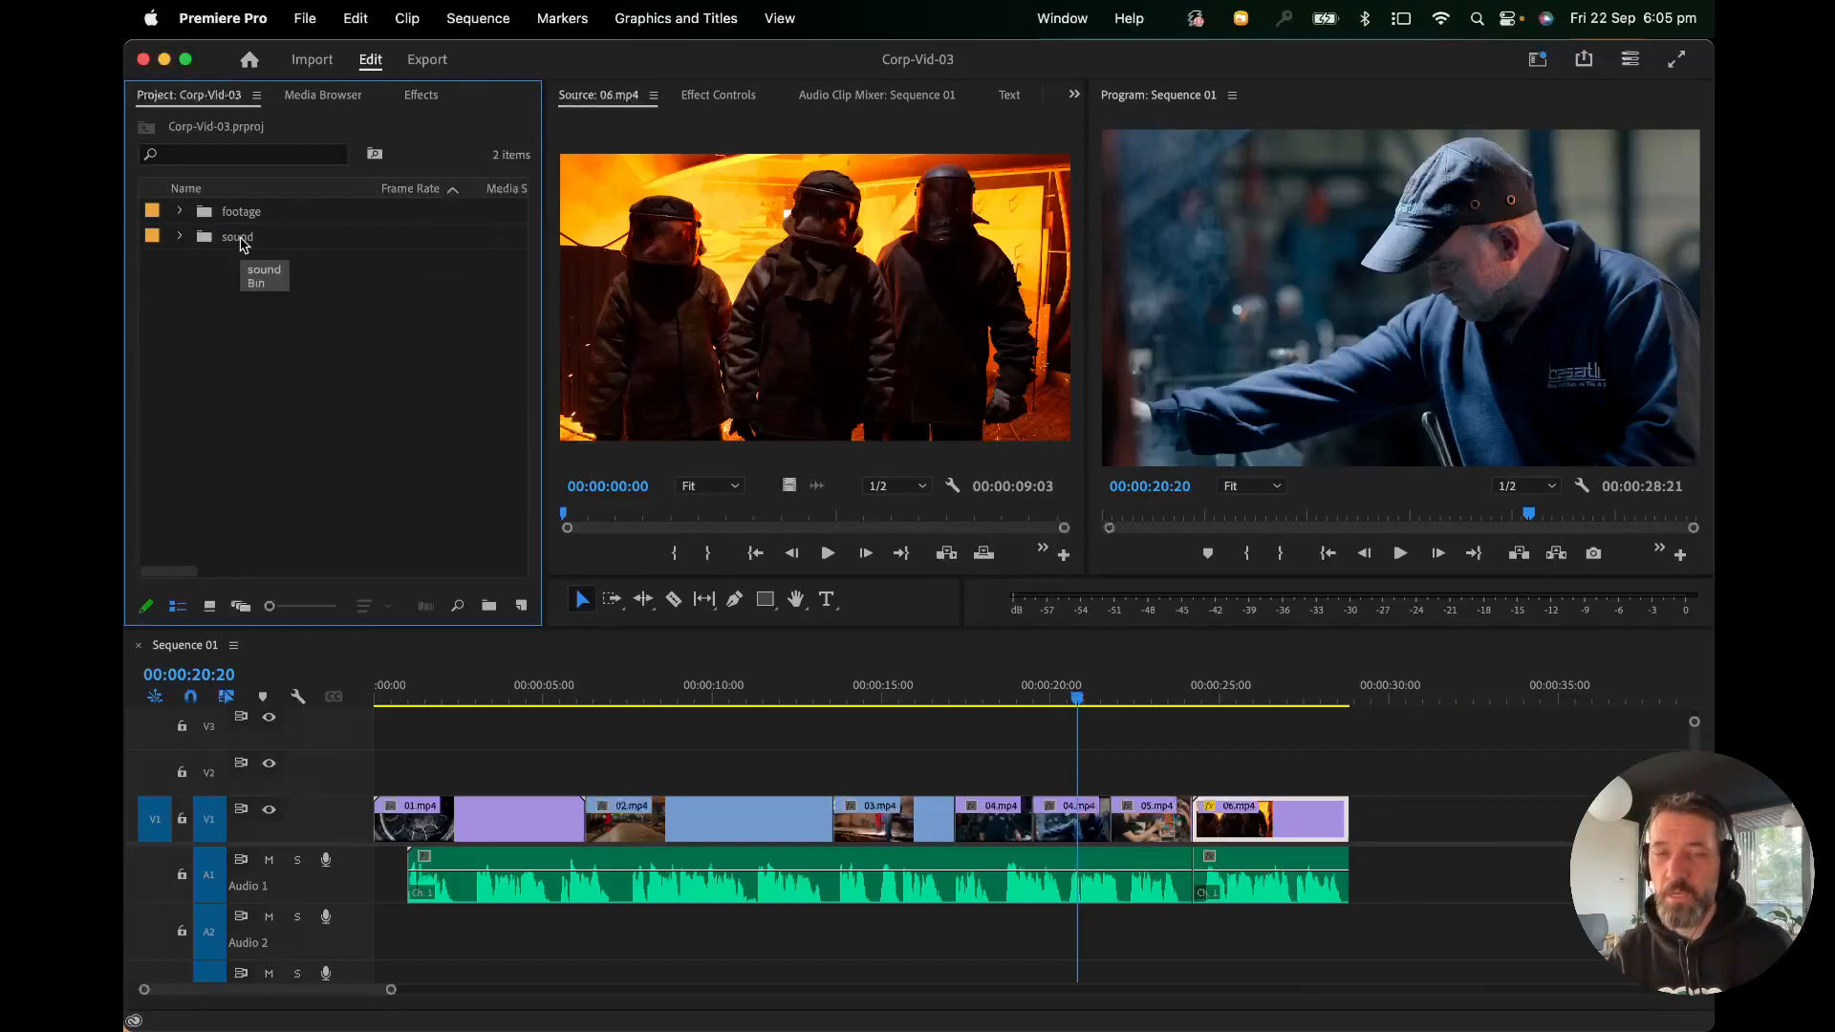
left_click(305, 18)
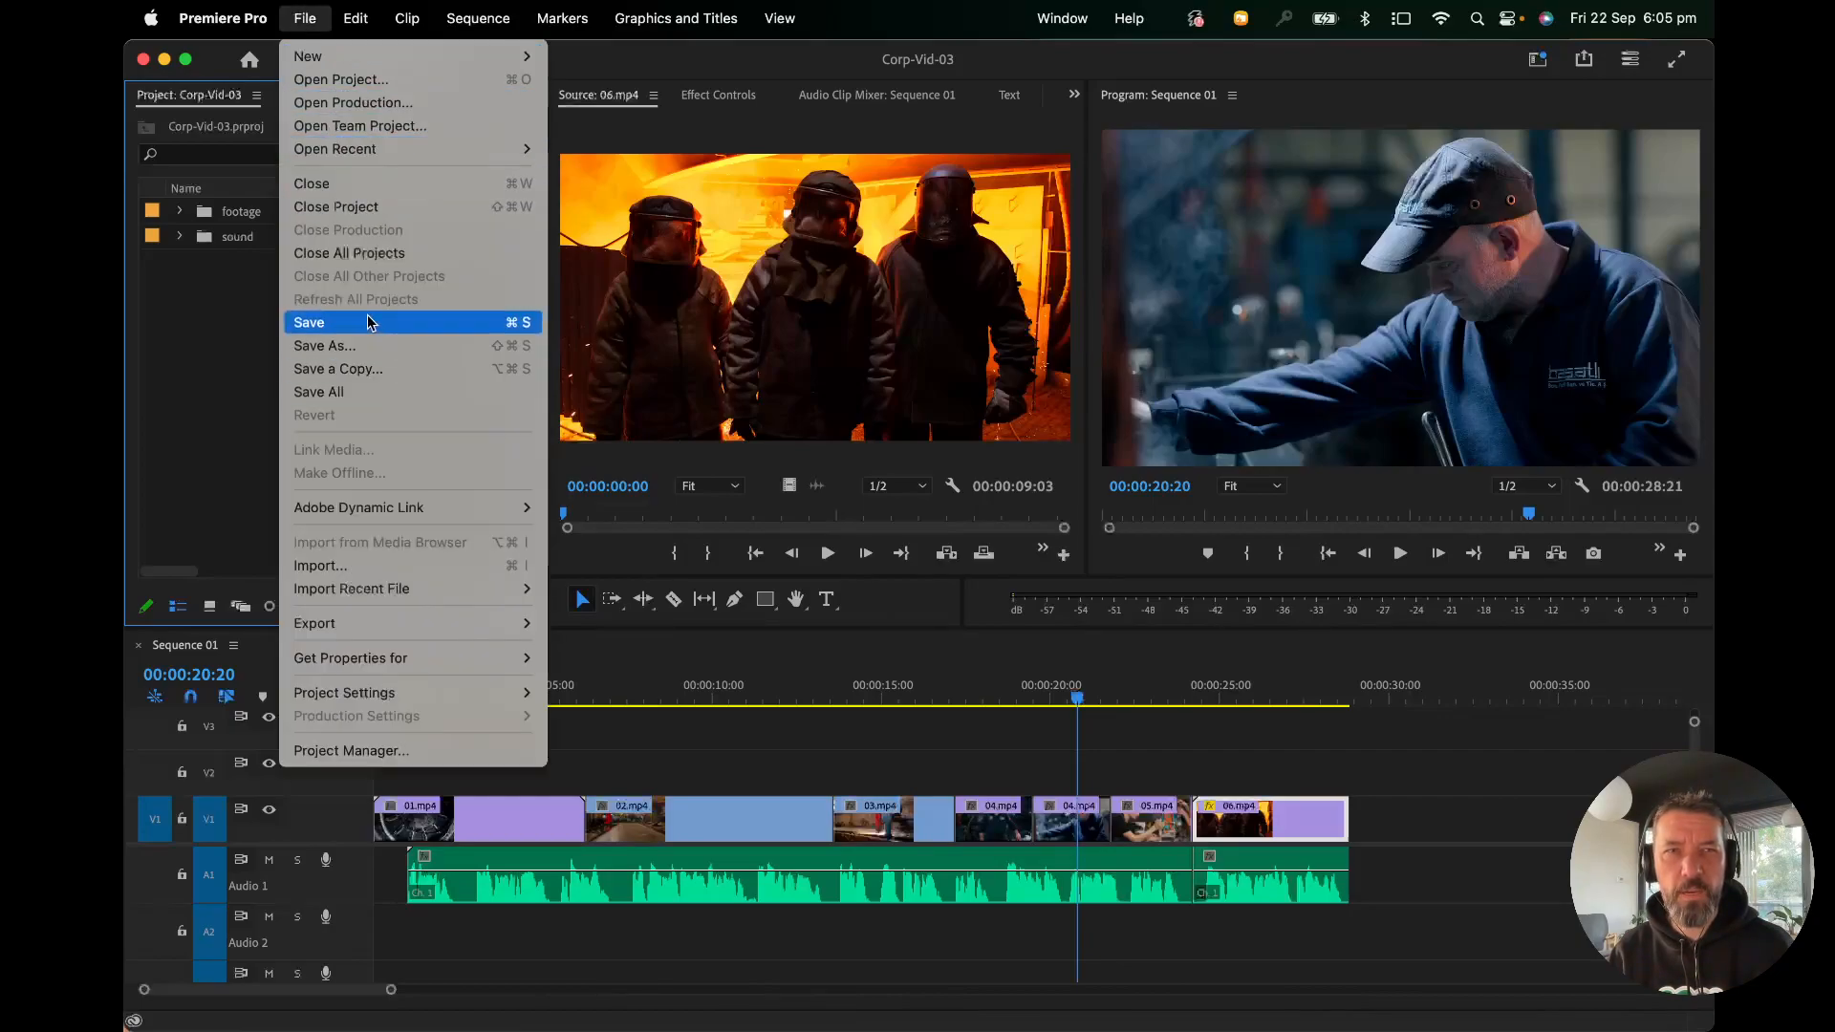
left_click(388, 566)
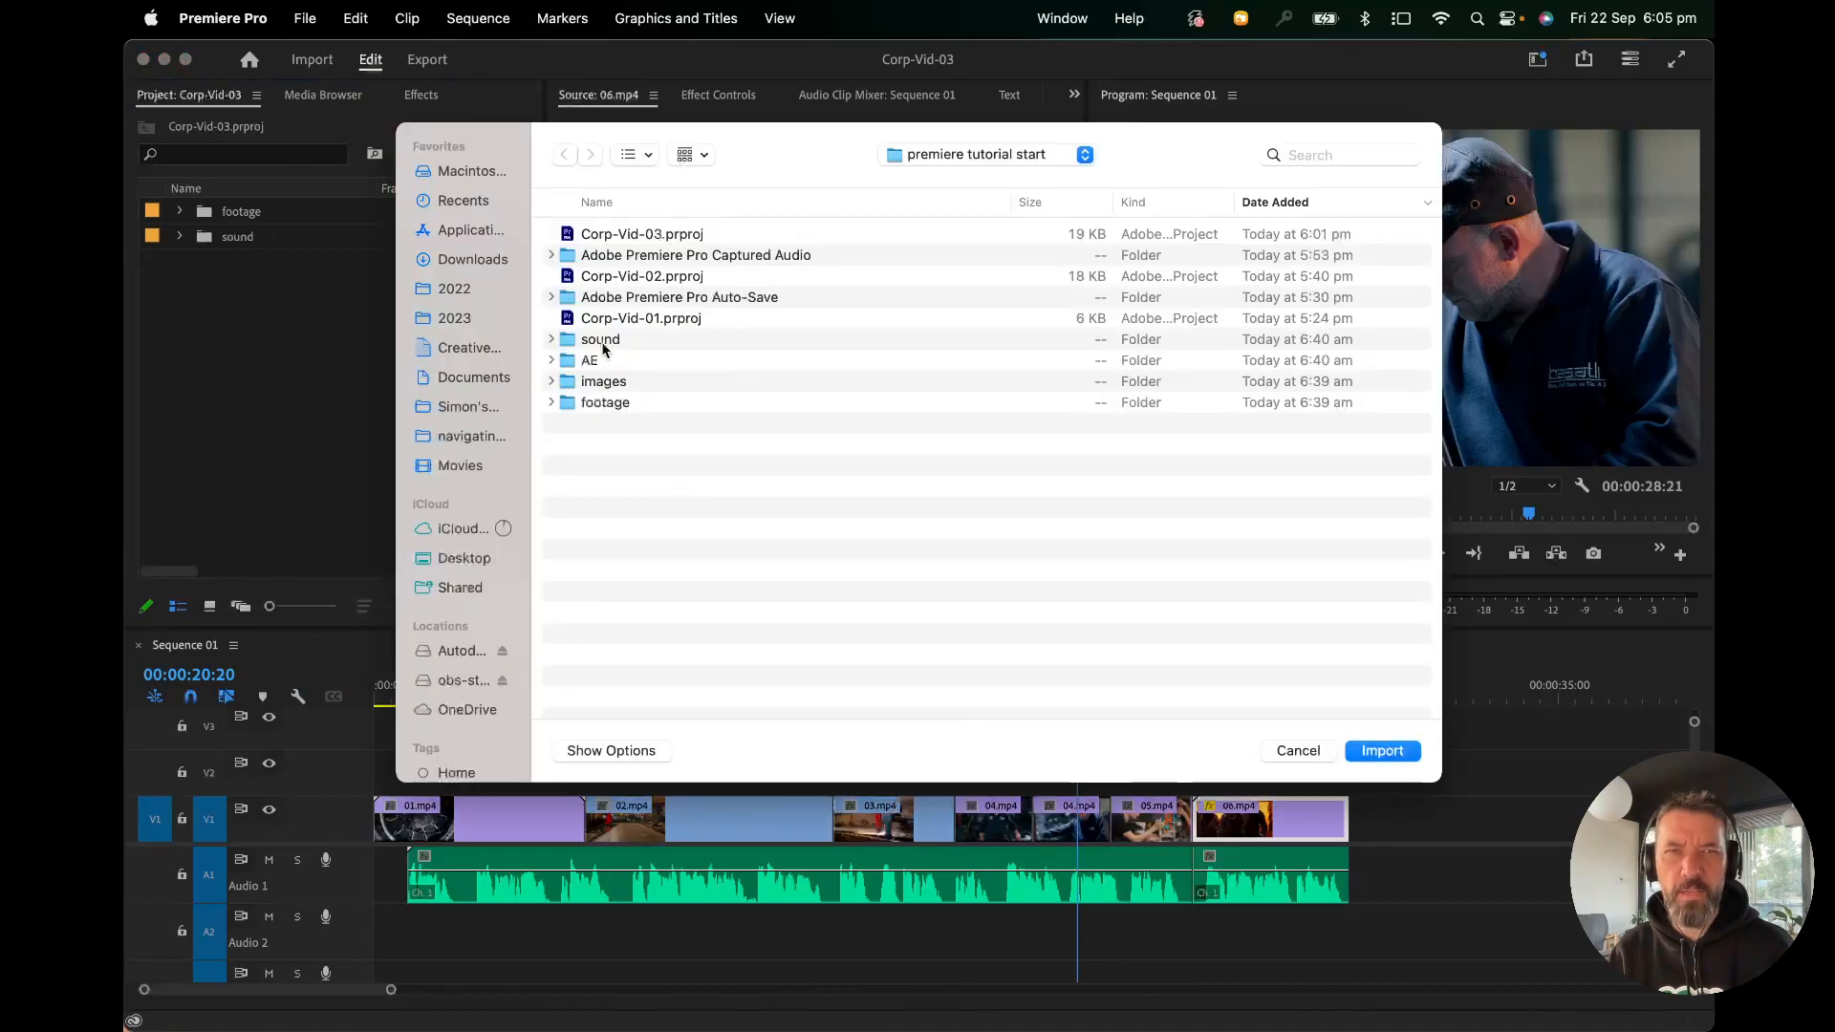
left_click(552, 360)
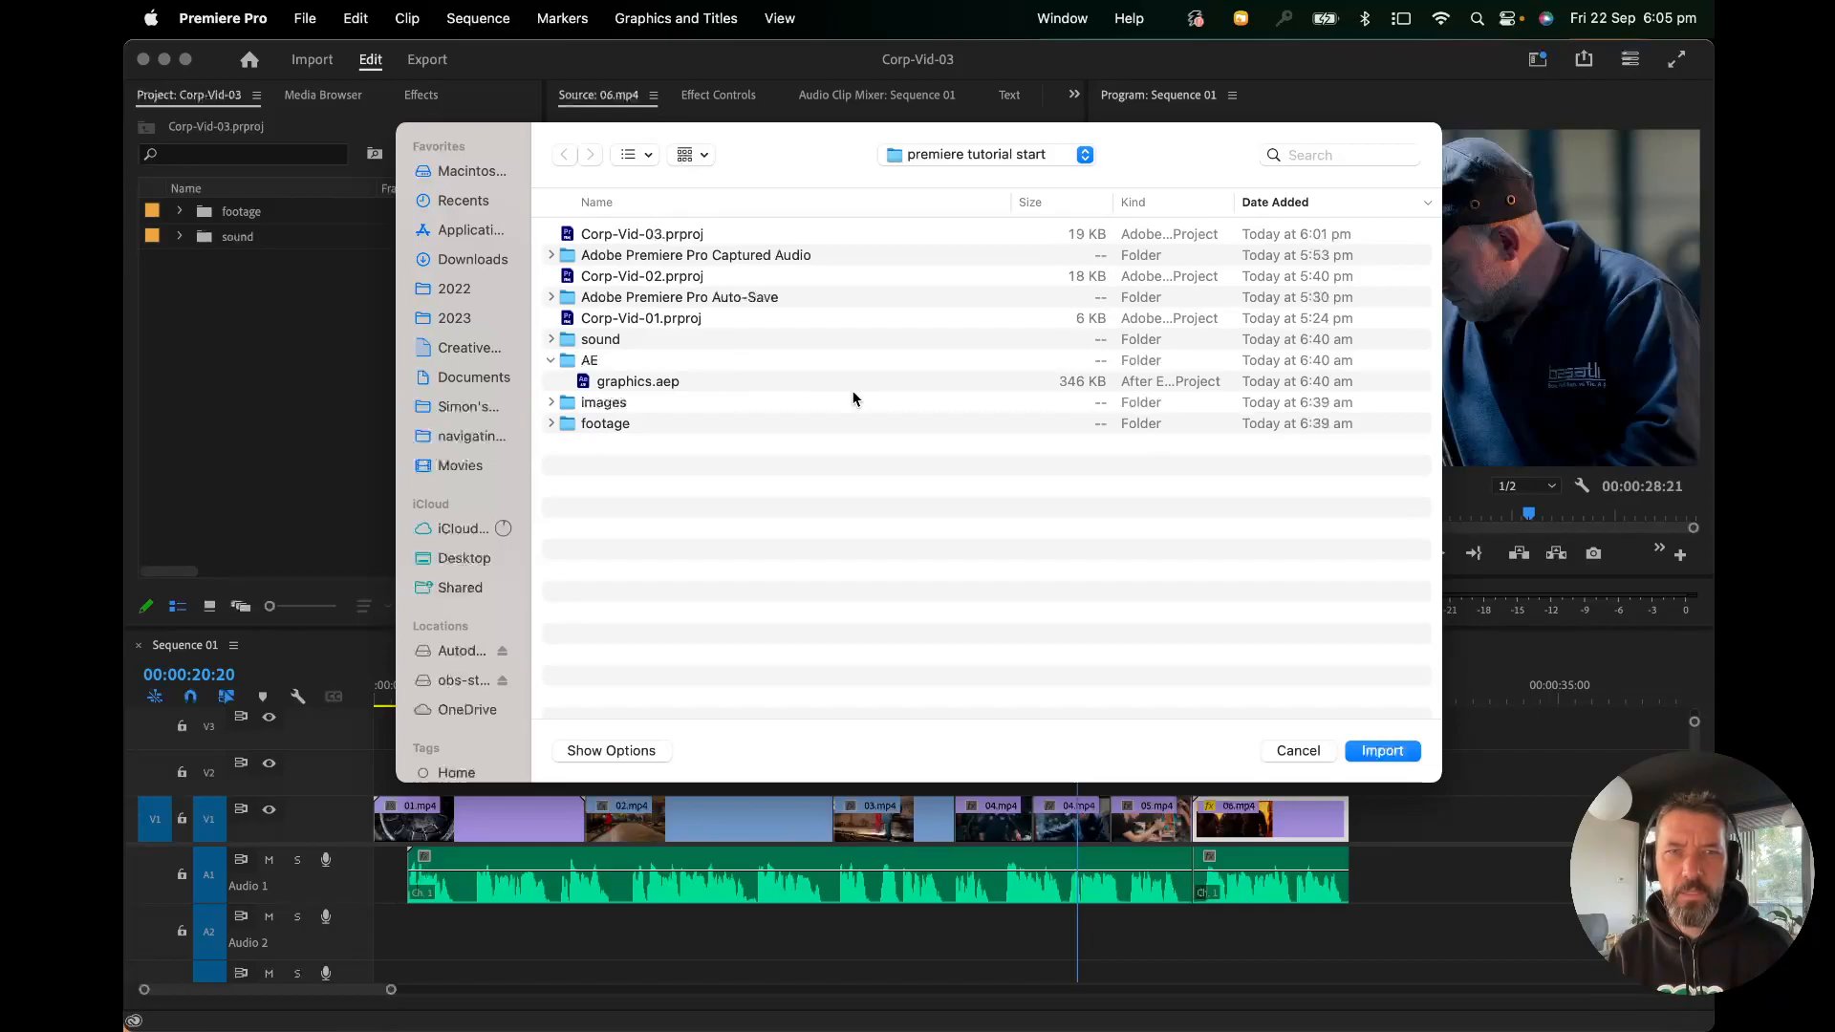
left_click(623, 384)
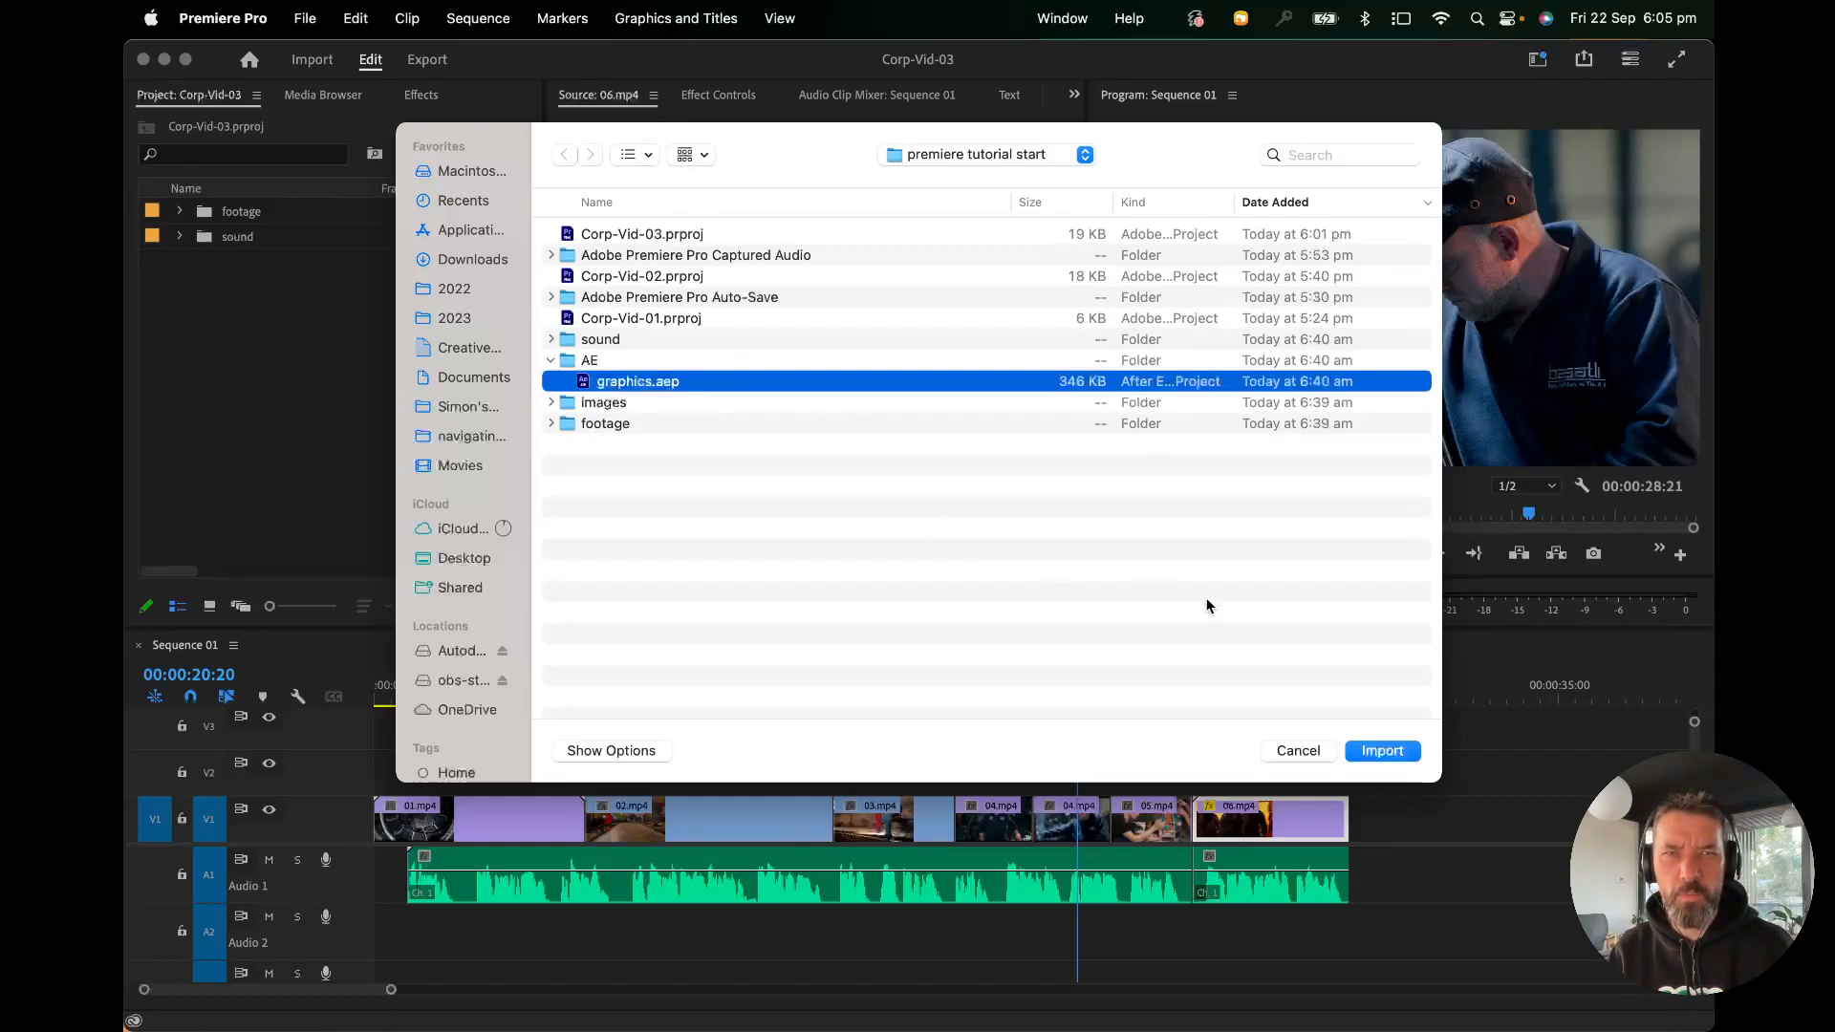
left_click(1384, 751)
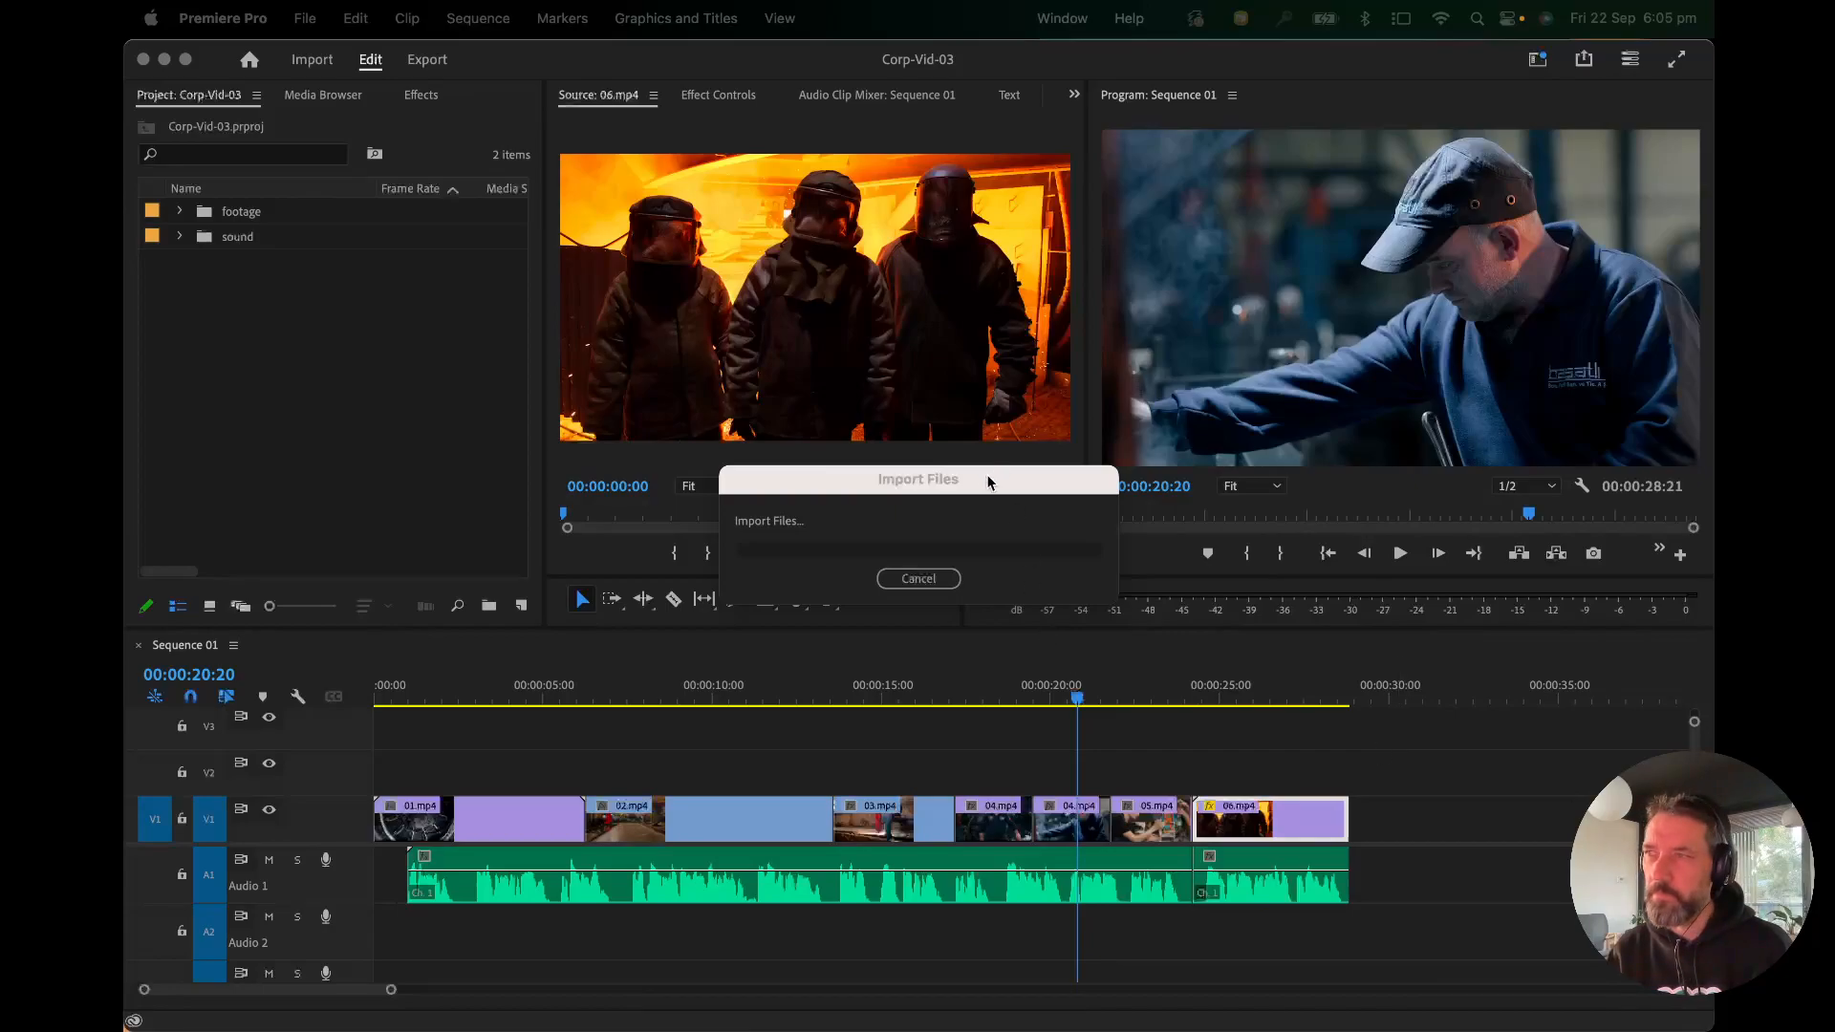
Import the ident composition from graphics.aep and preview it in the source monitor.
left_click_drag(1577, 69, 1520, 258)
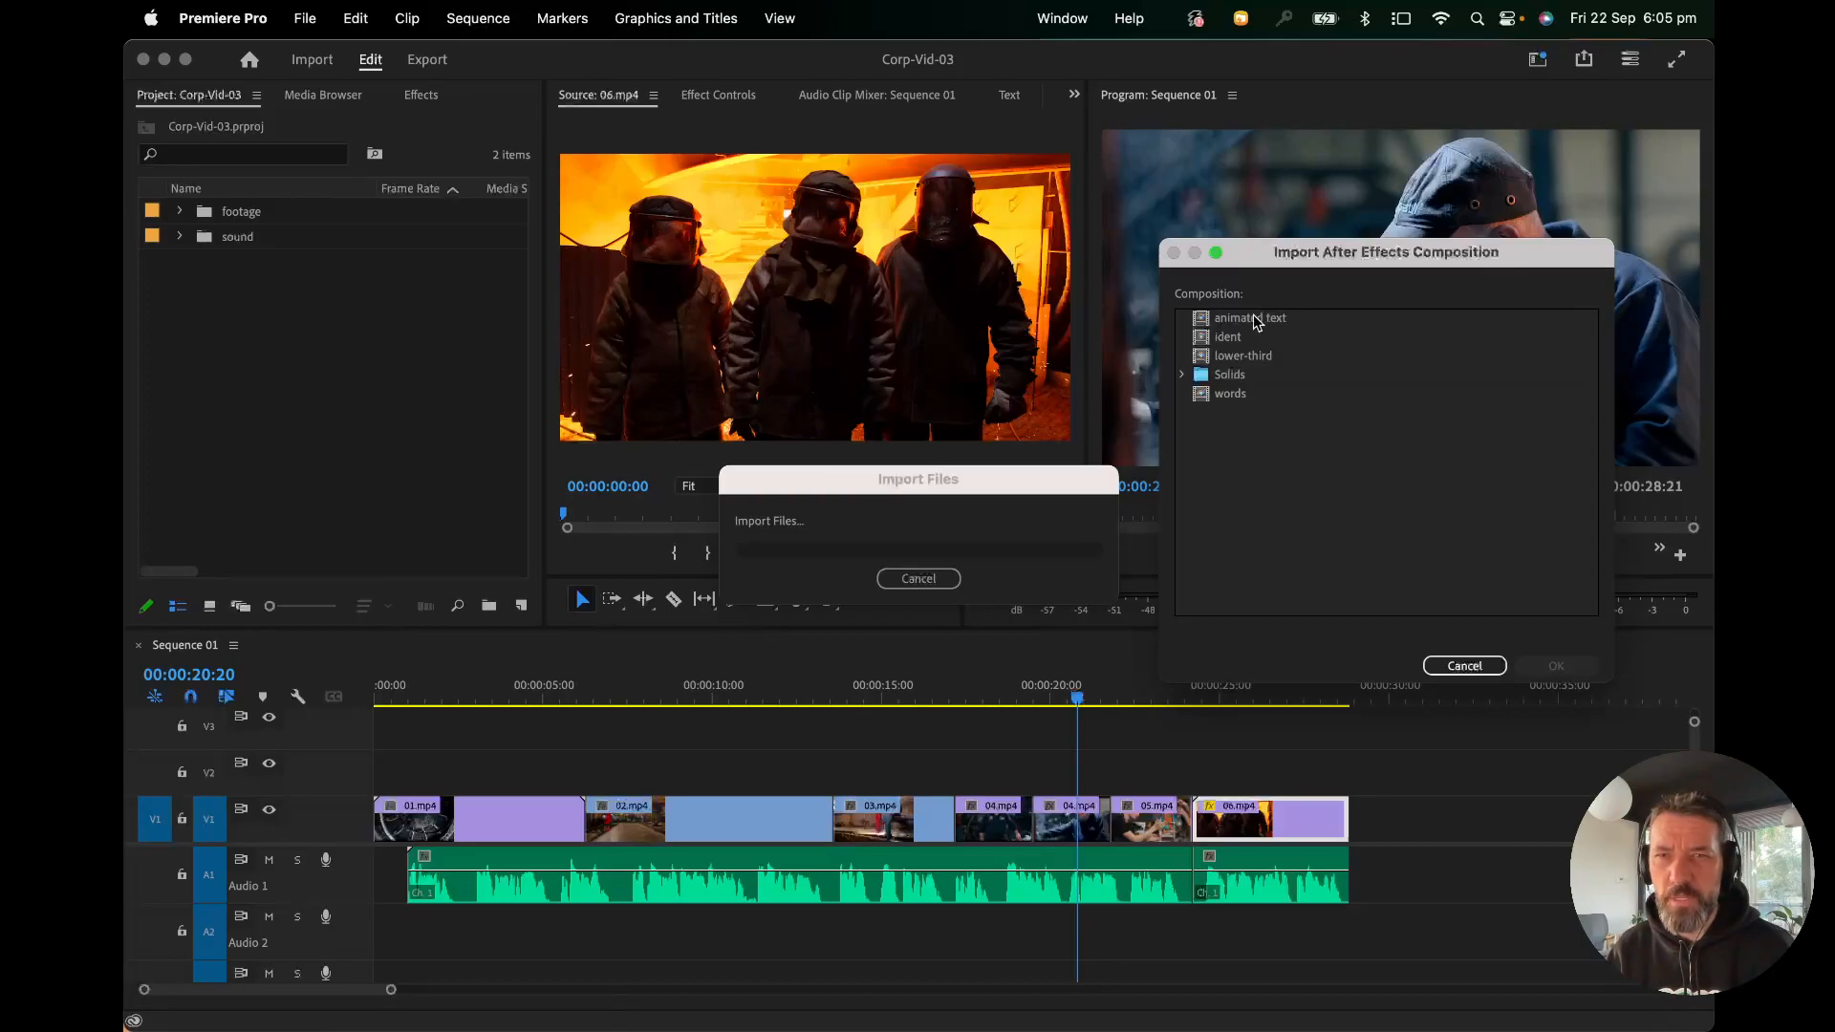
left_click(1230, 338)
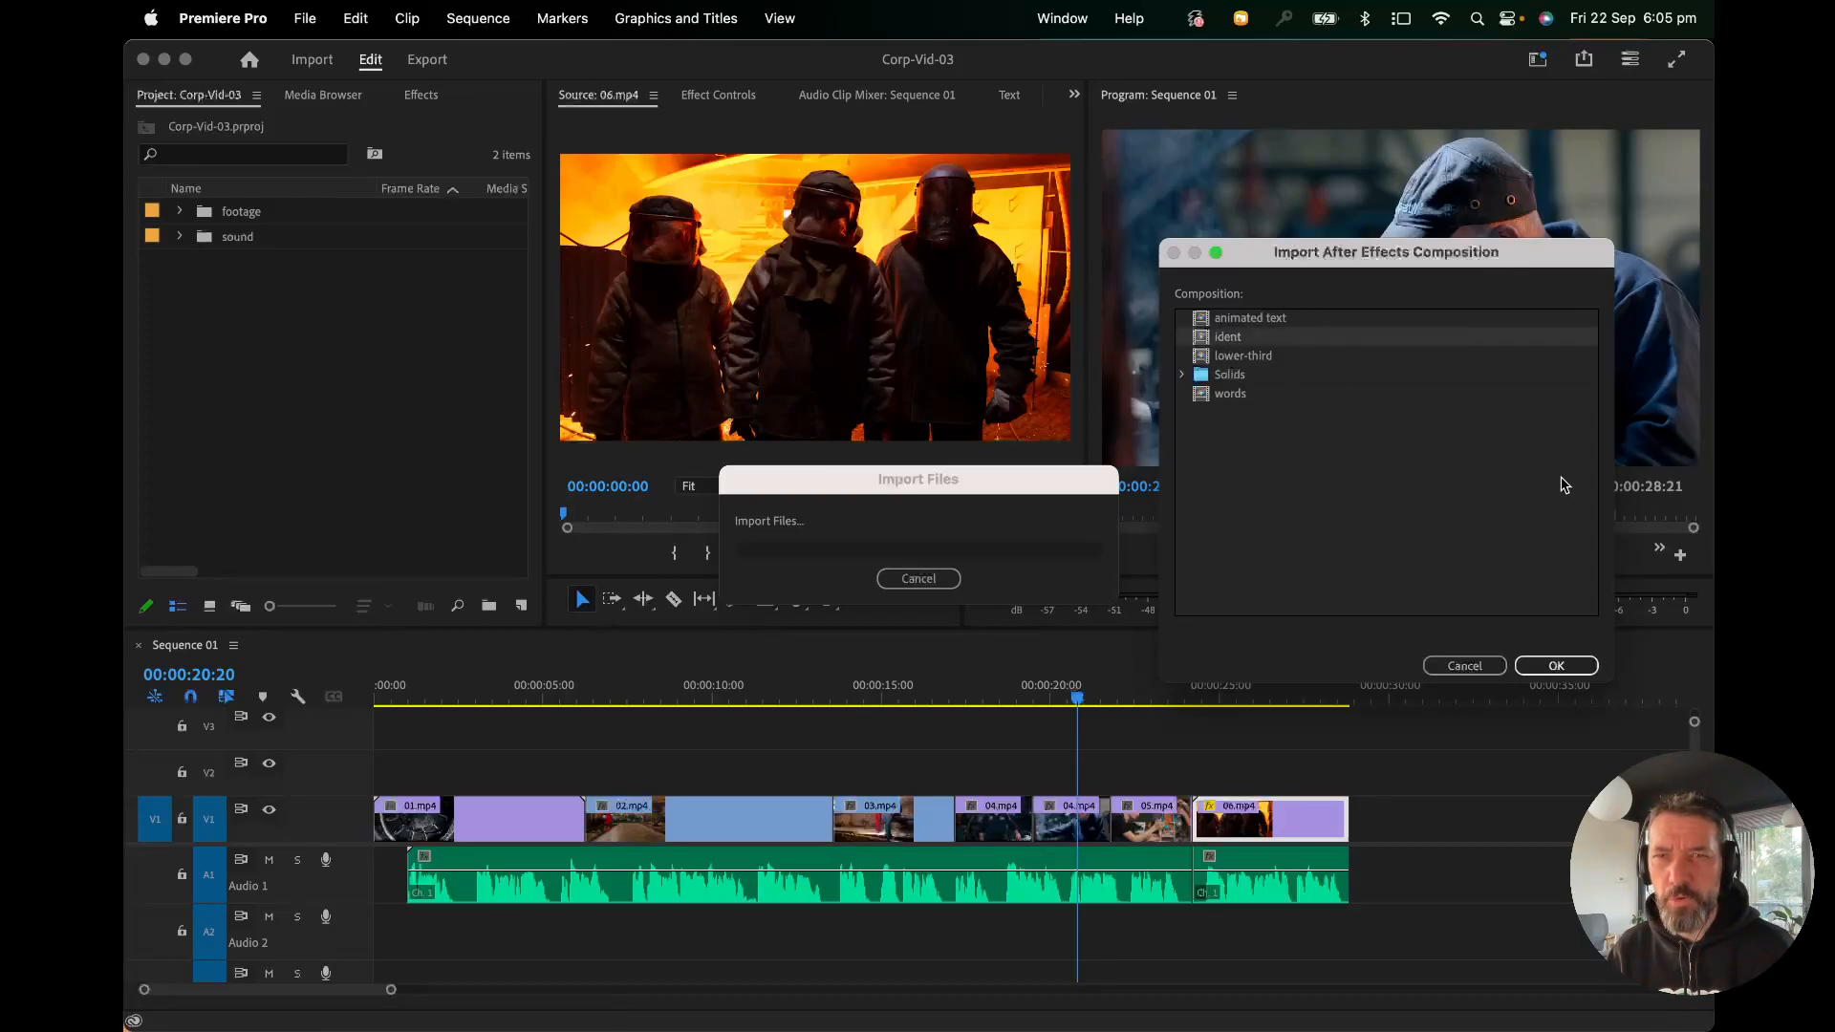
left_click(1556, 666)
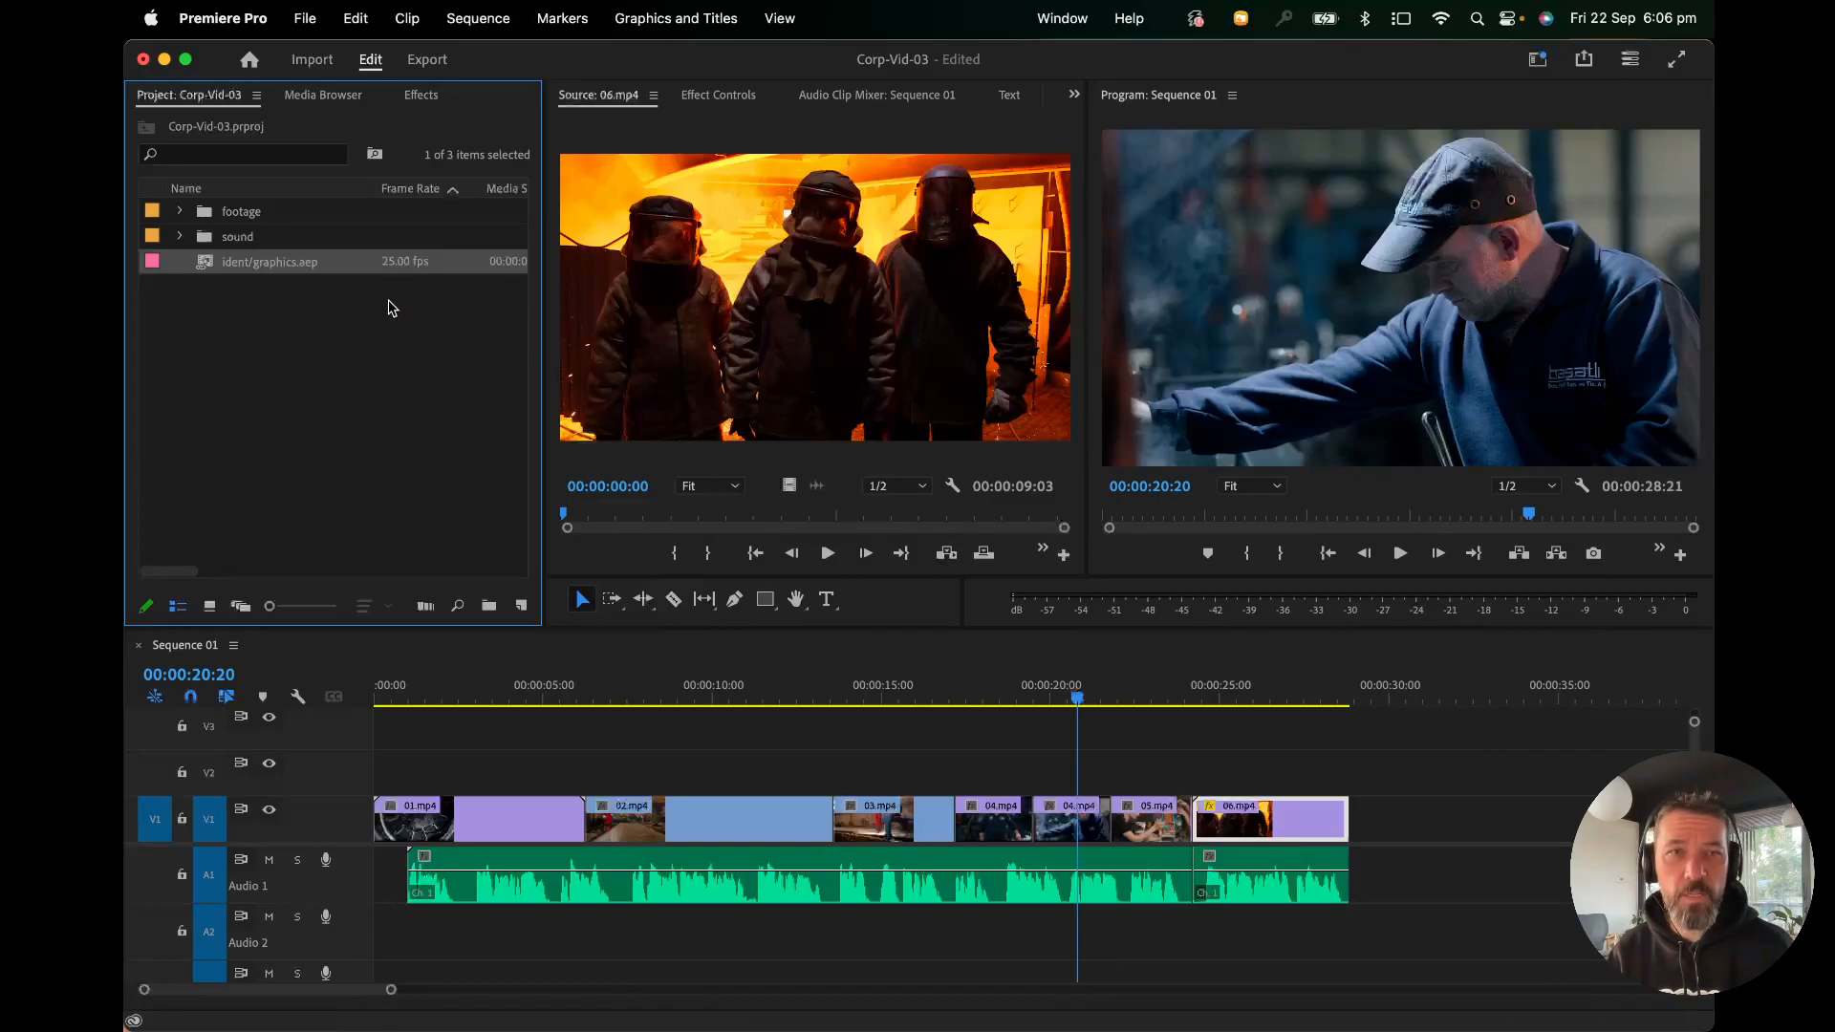
double_click(208, 268)
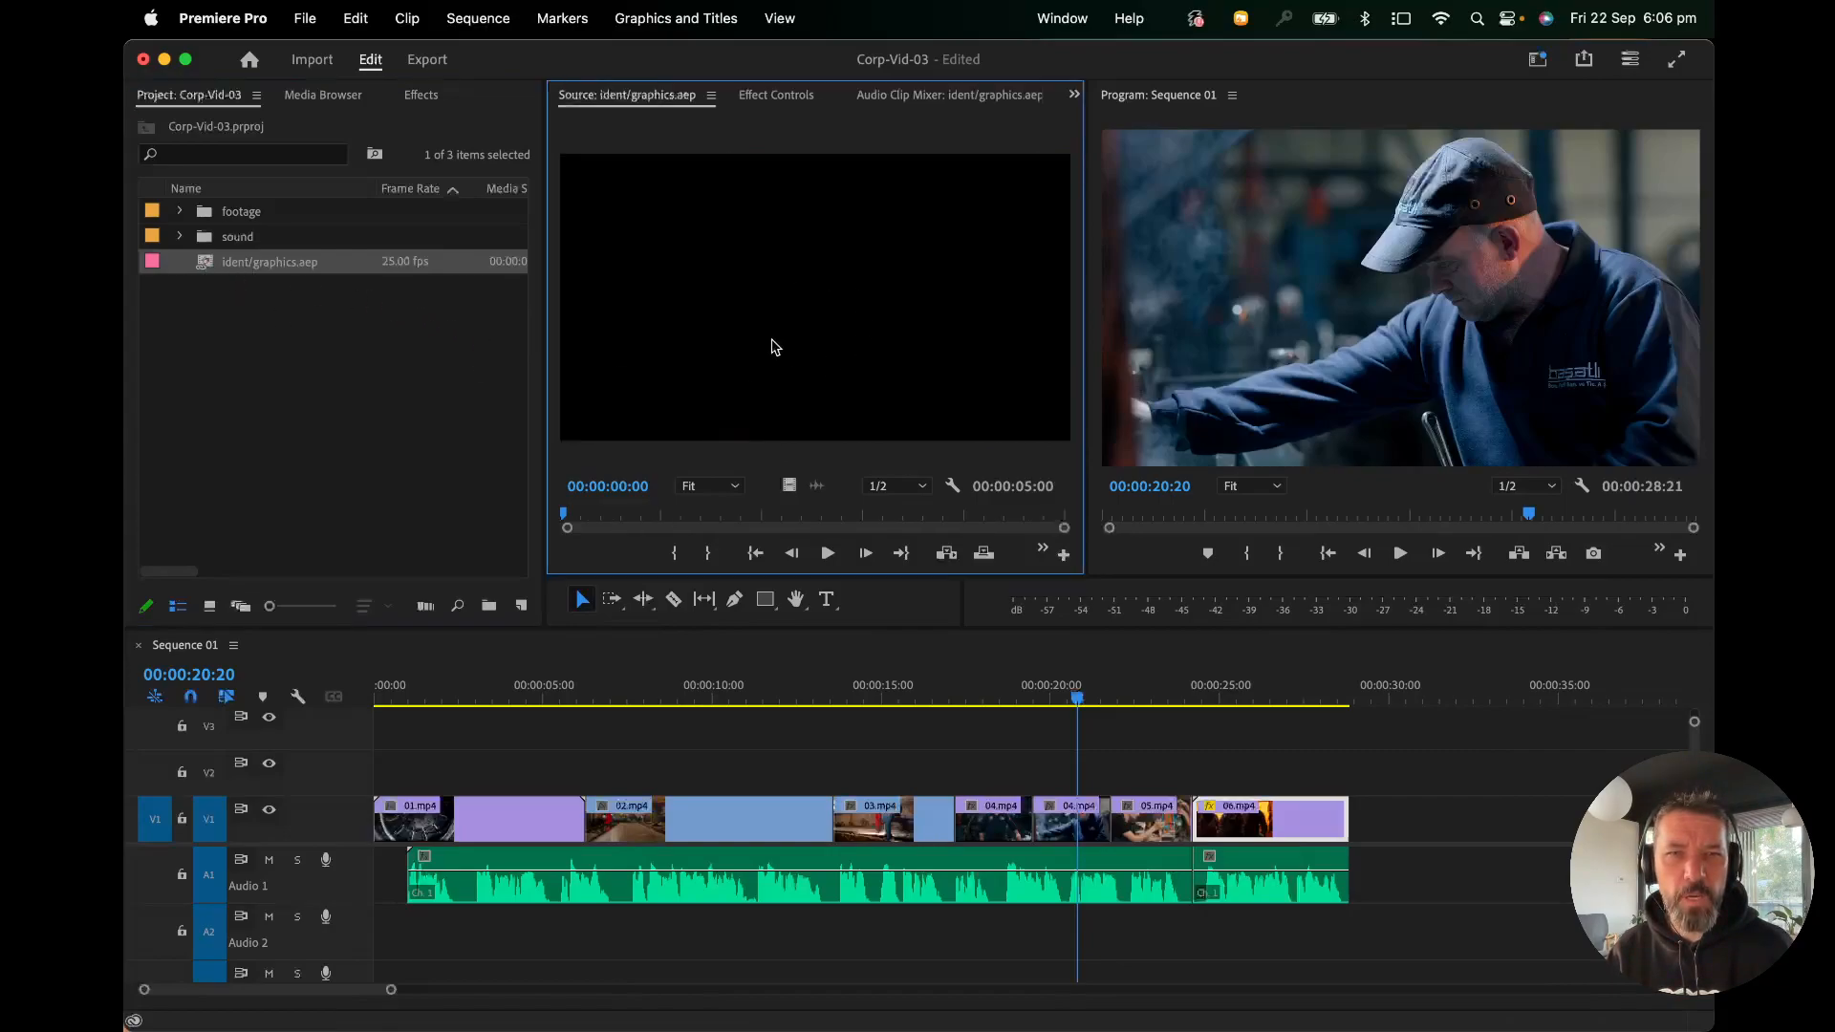
left_click_drag(594, 514, 517, 507)
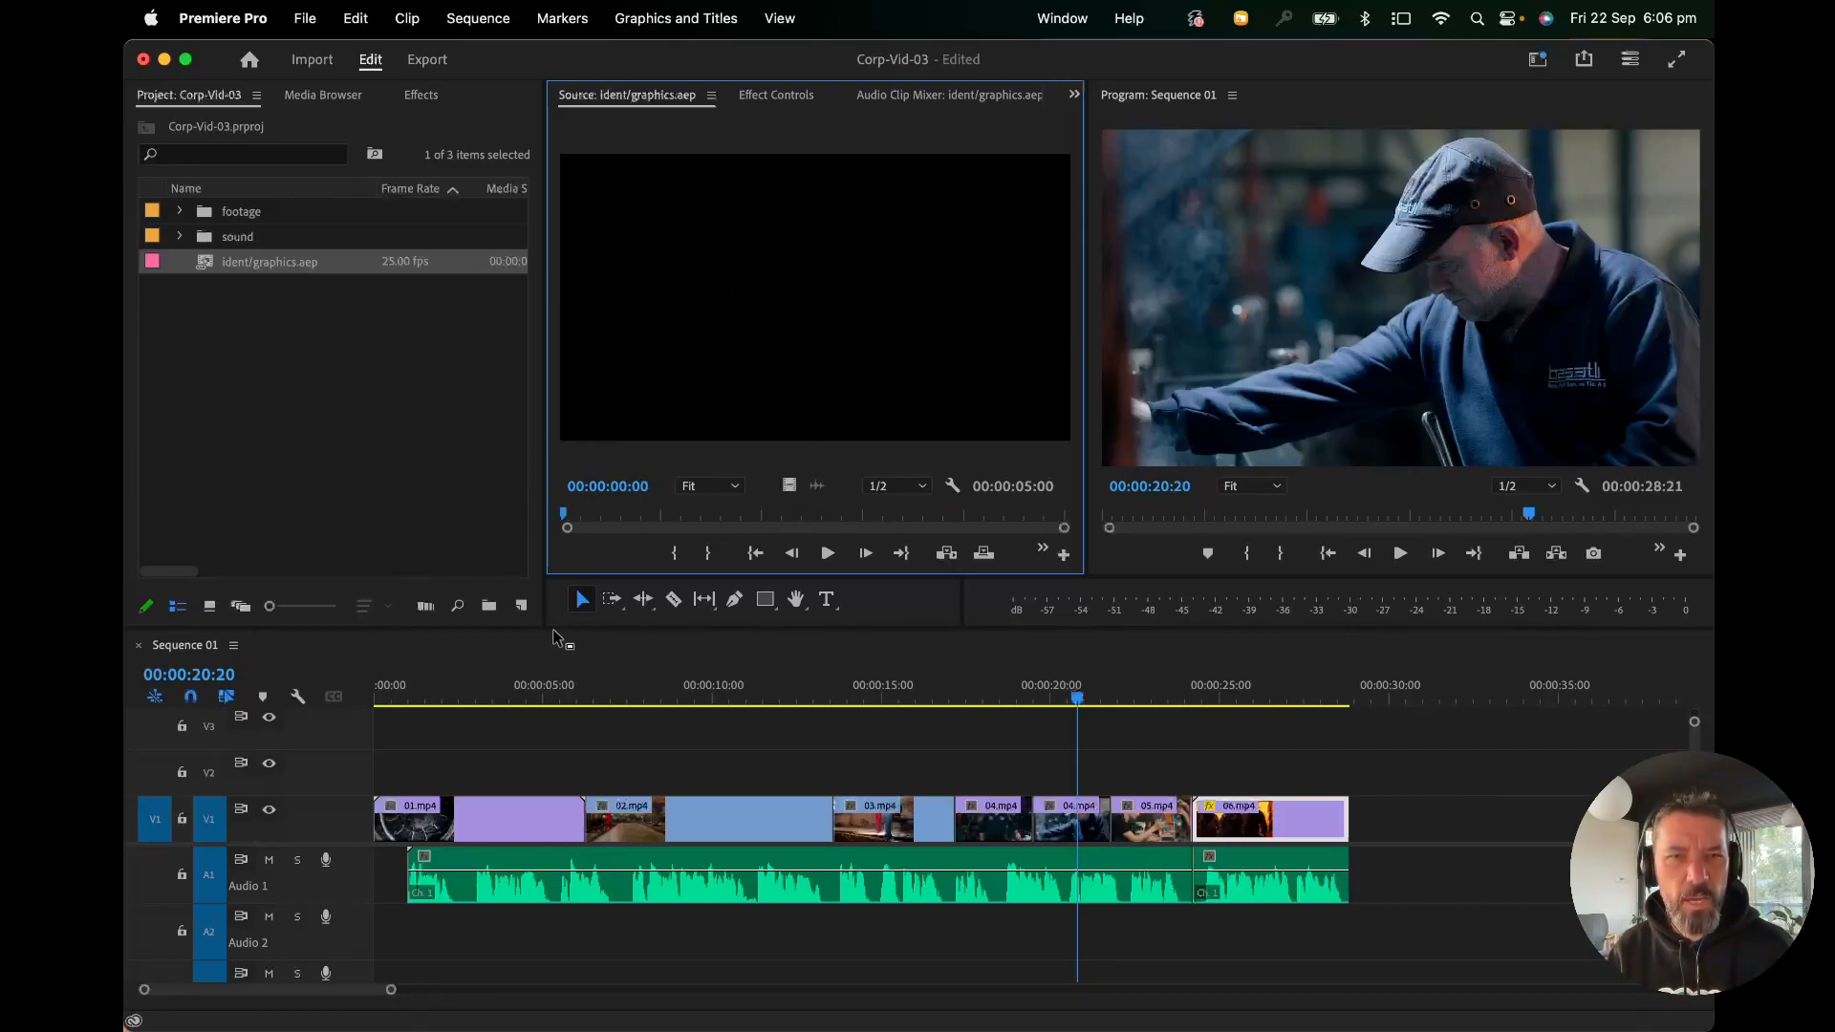
Create a project bin named AE and move ident/graphics.aep into it.
left_click(490, 608)
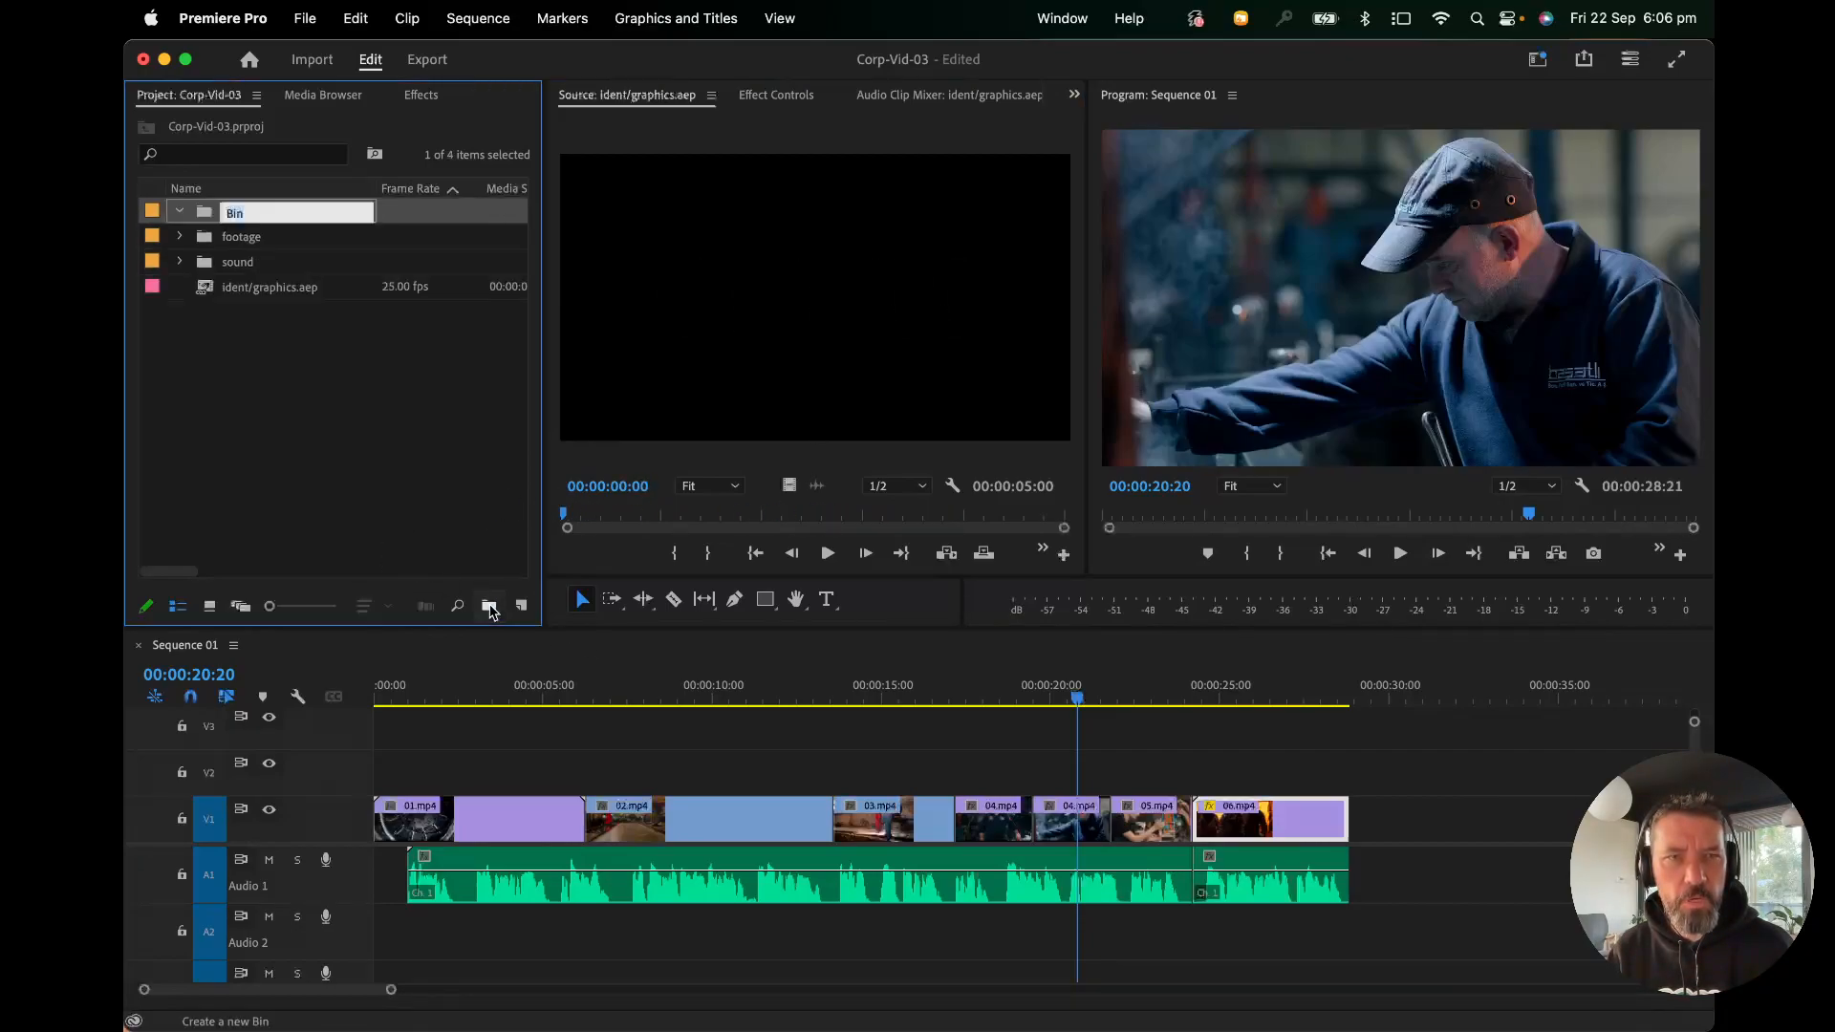
type("AE")
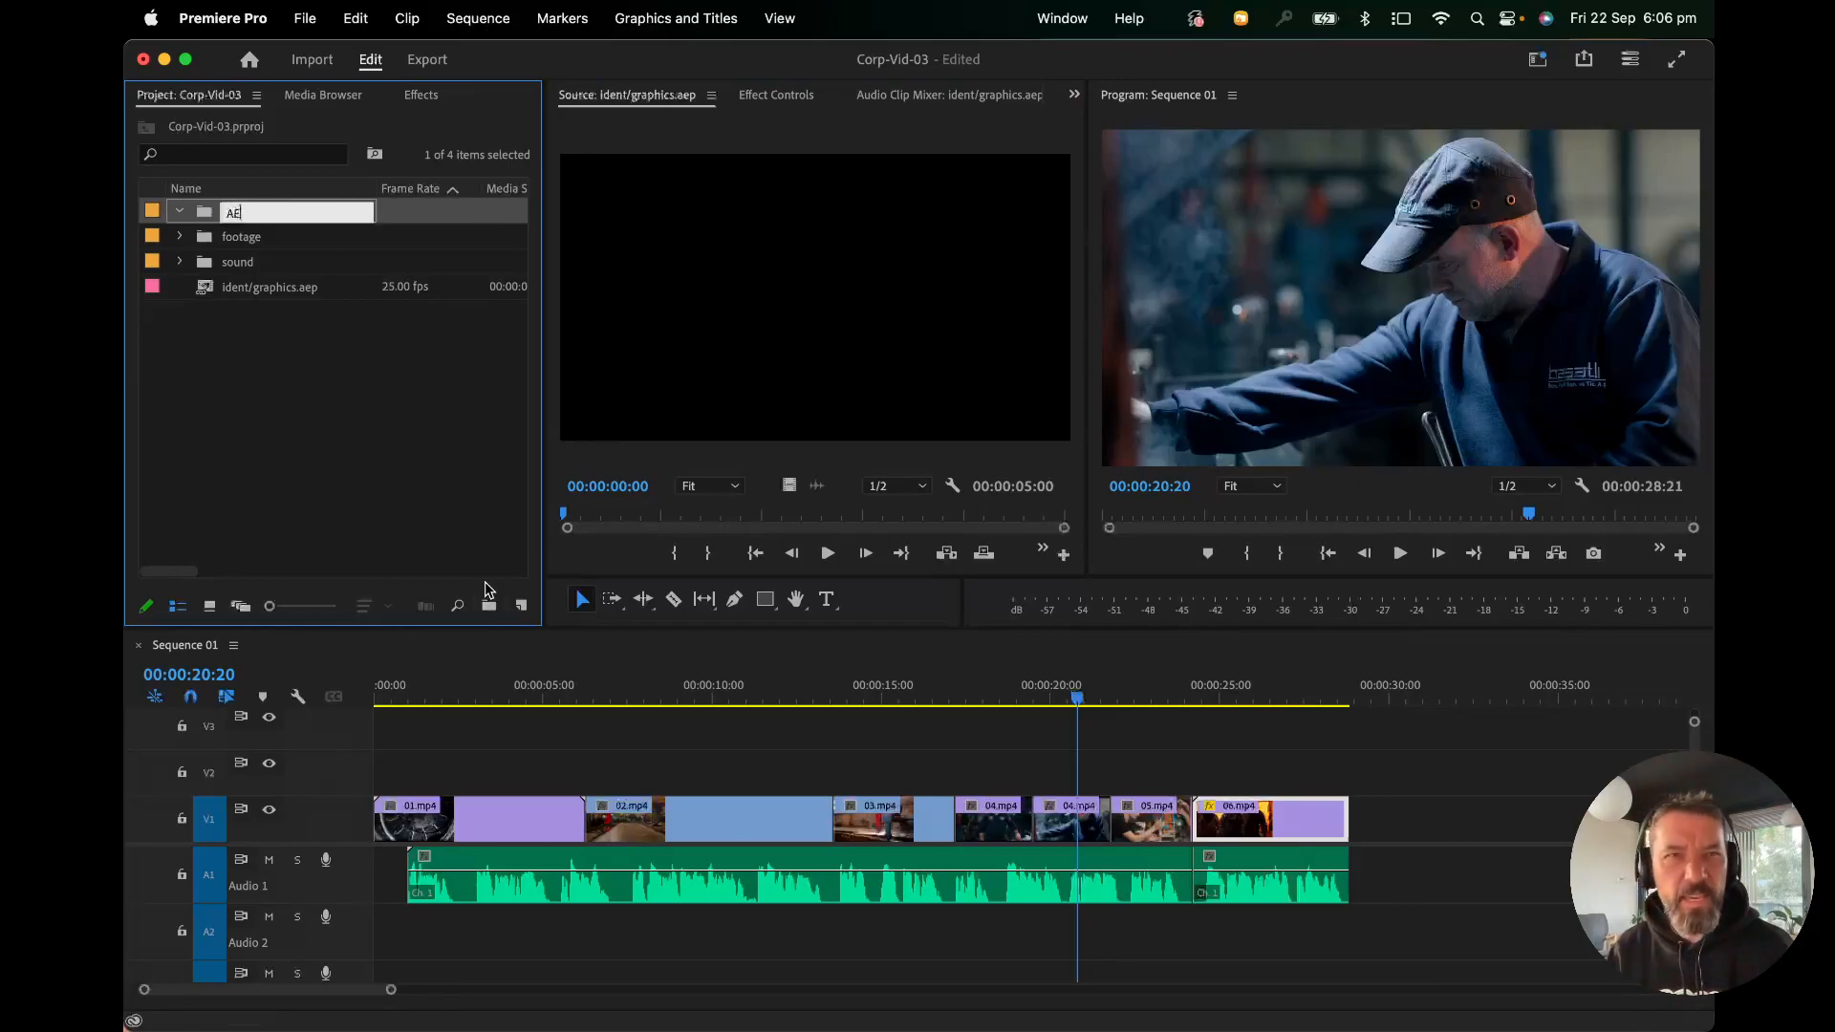
left_click(327, 427)
left_click_drag(212, 290, 216, 216)
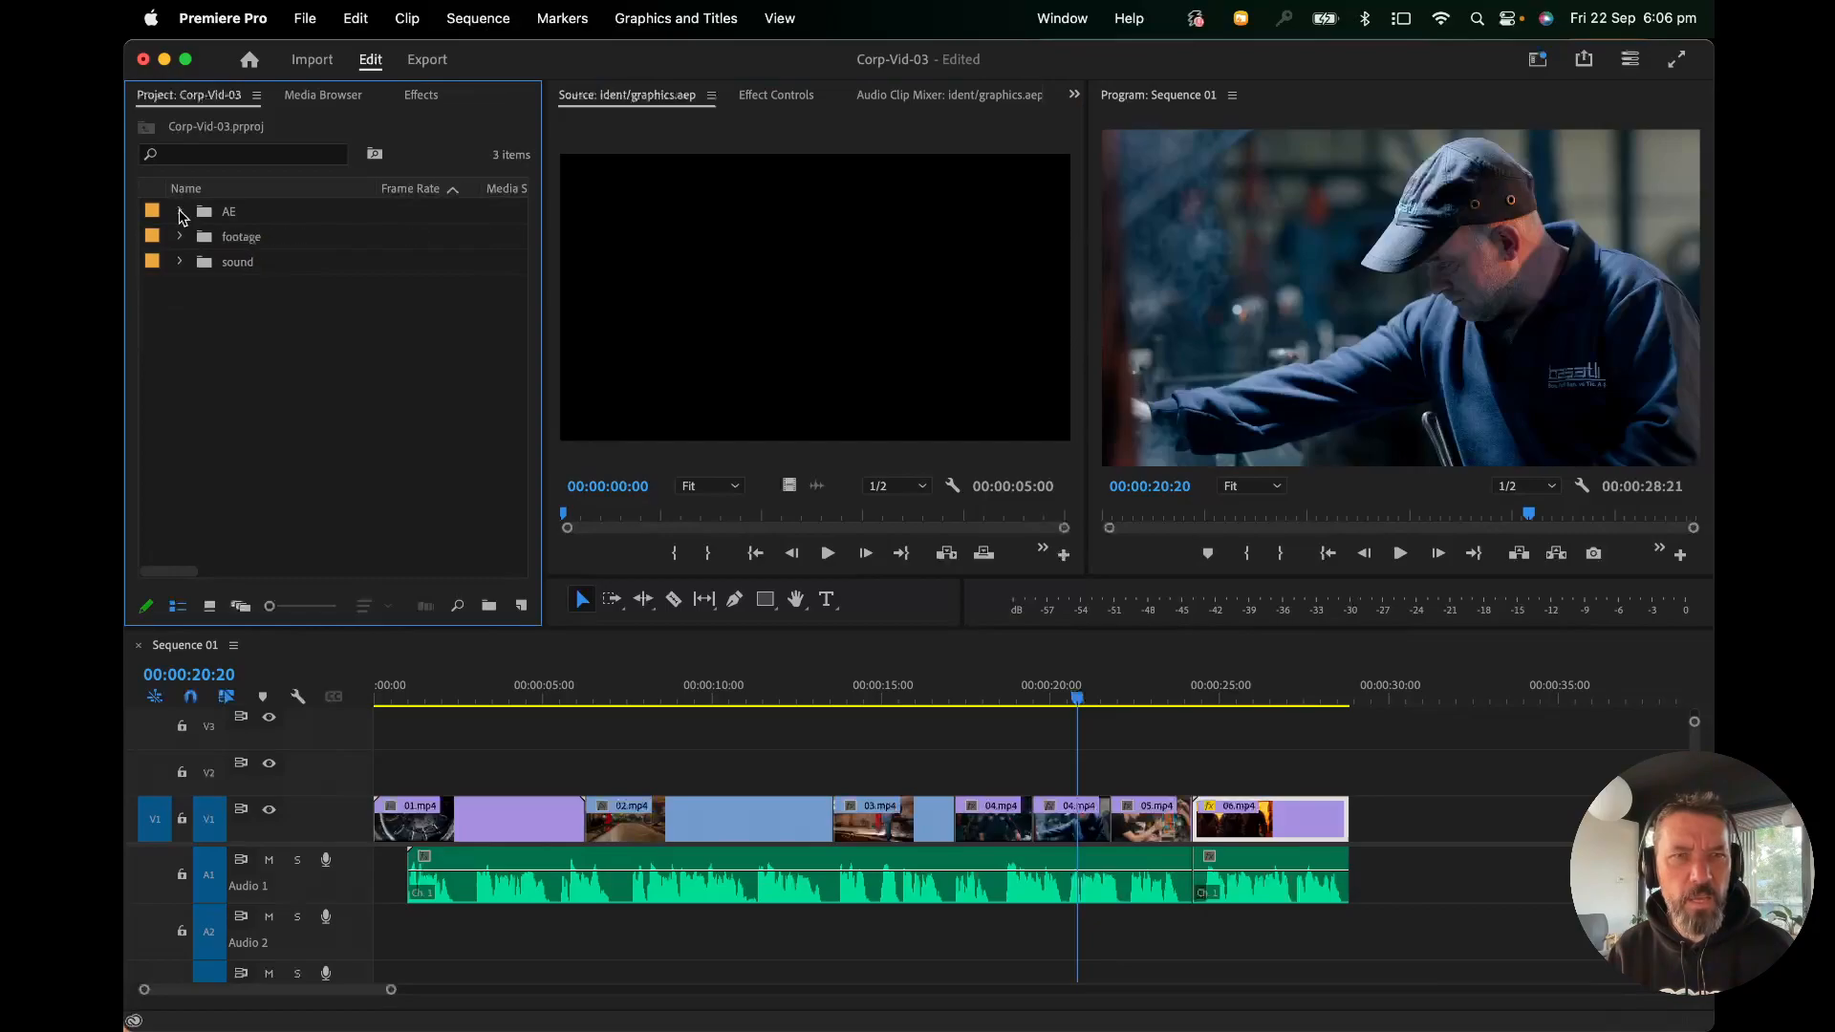
Place ident/graphics.aep from the AE bin on track V2 at the start of the sequence.
left_click(180, 210)
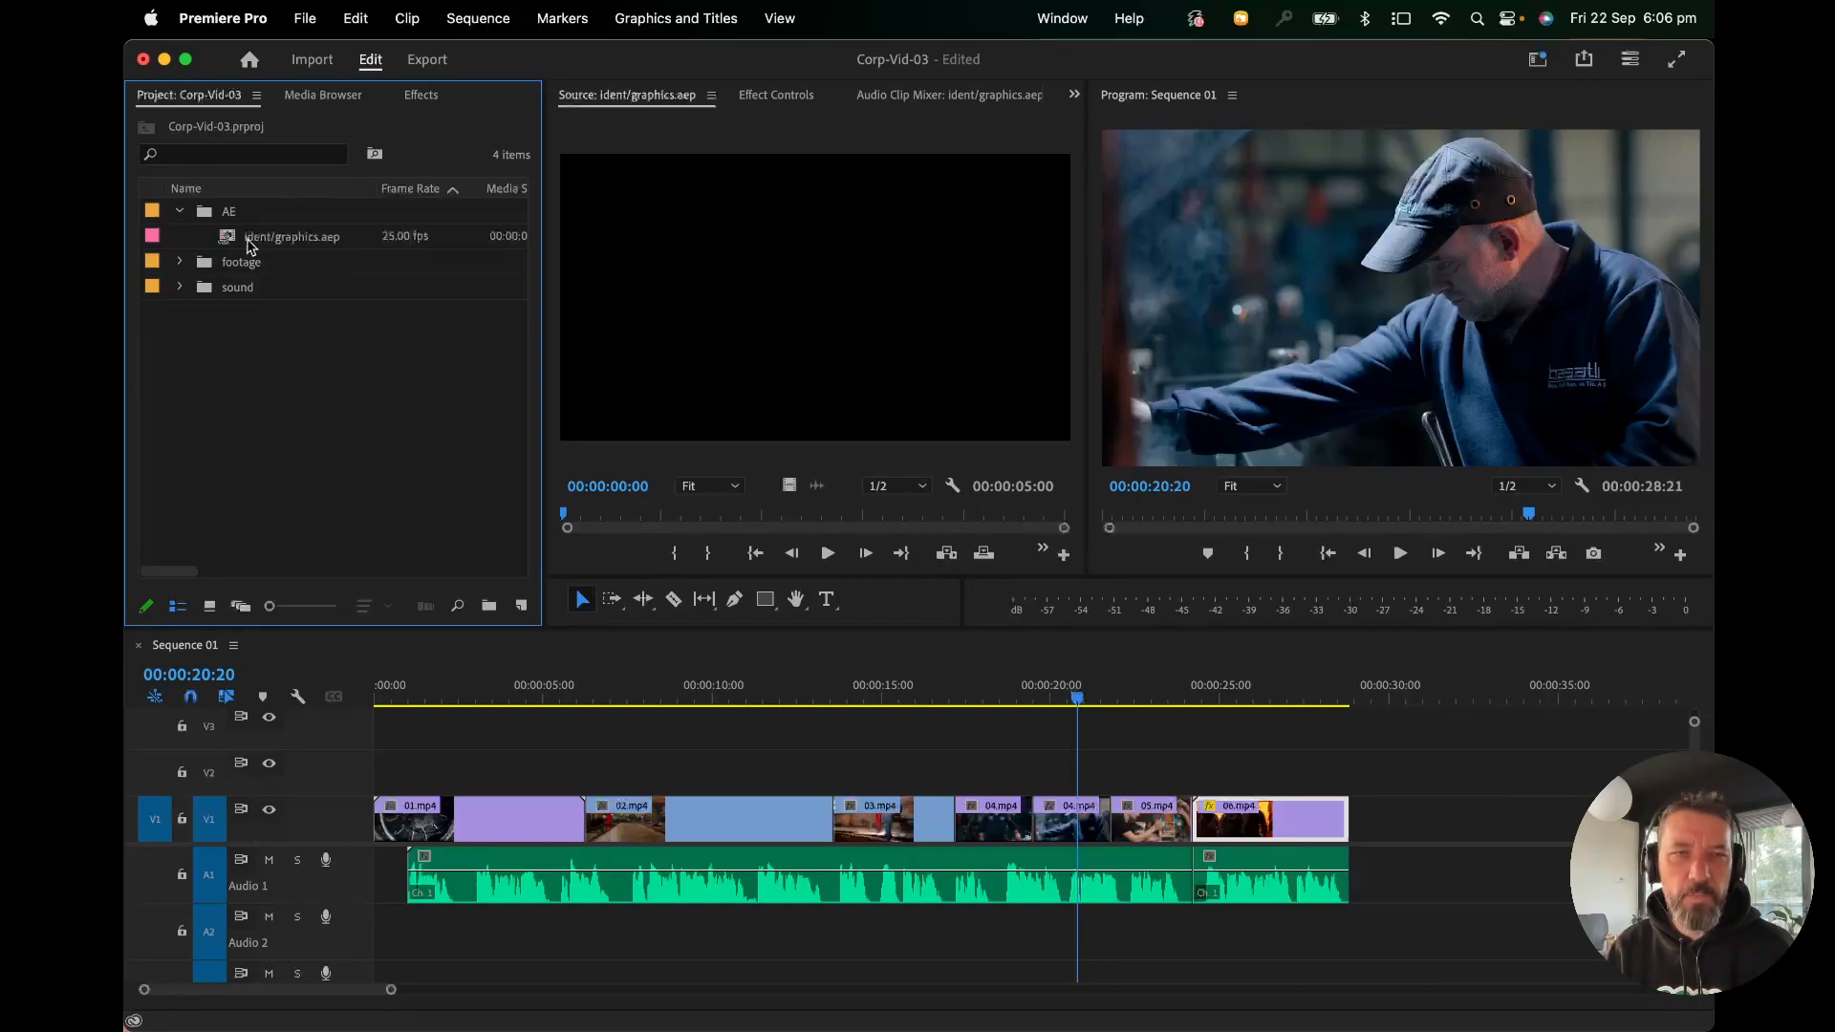
left_click_drag(250, 246, 363, 774)
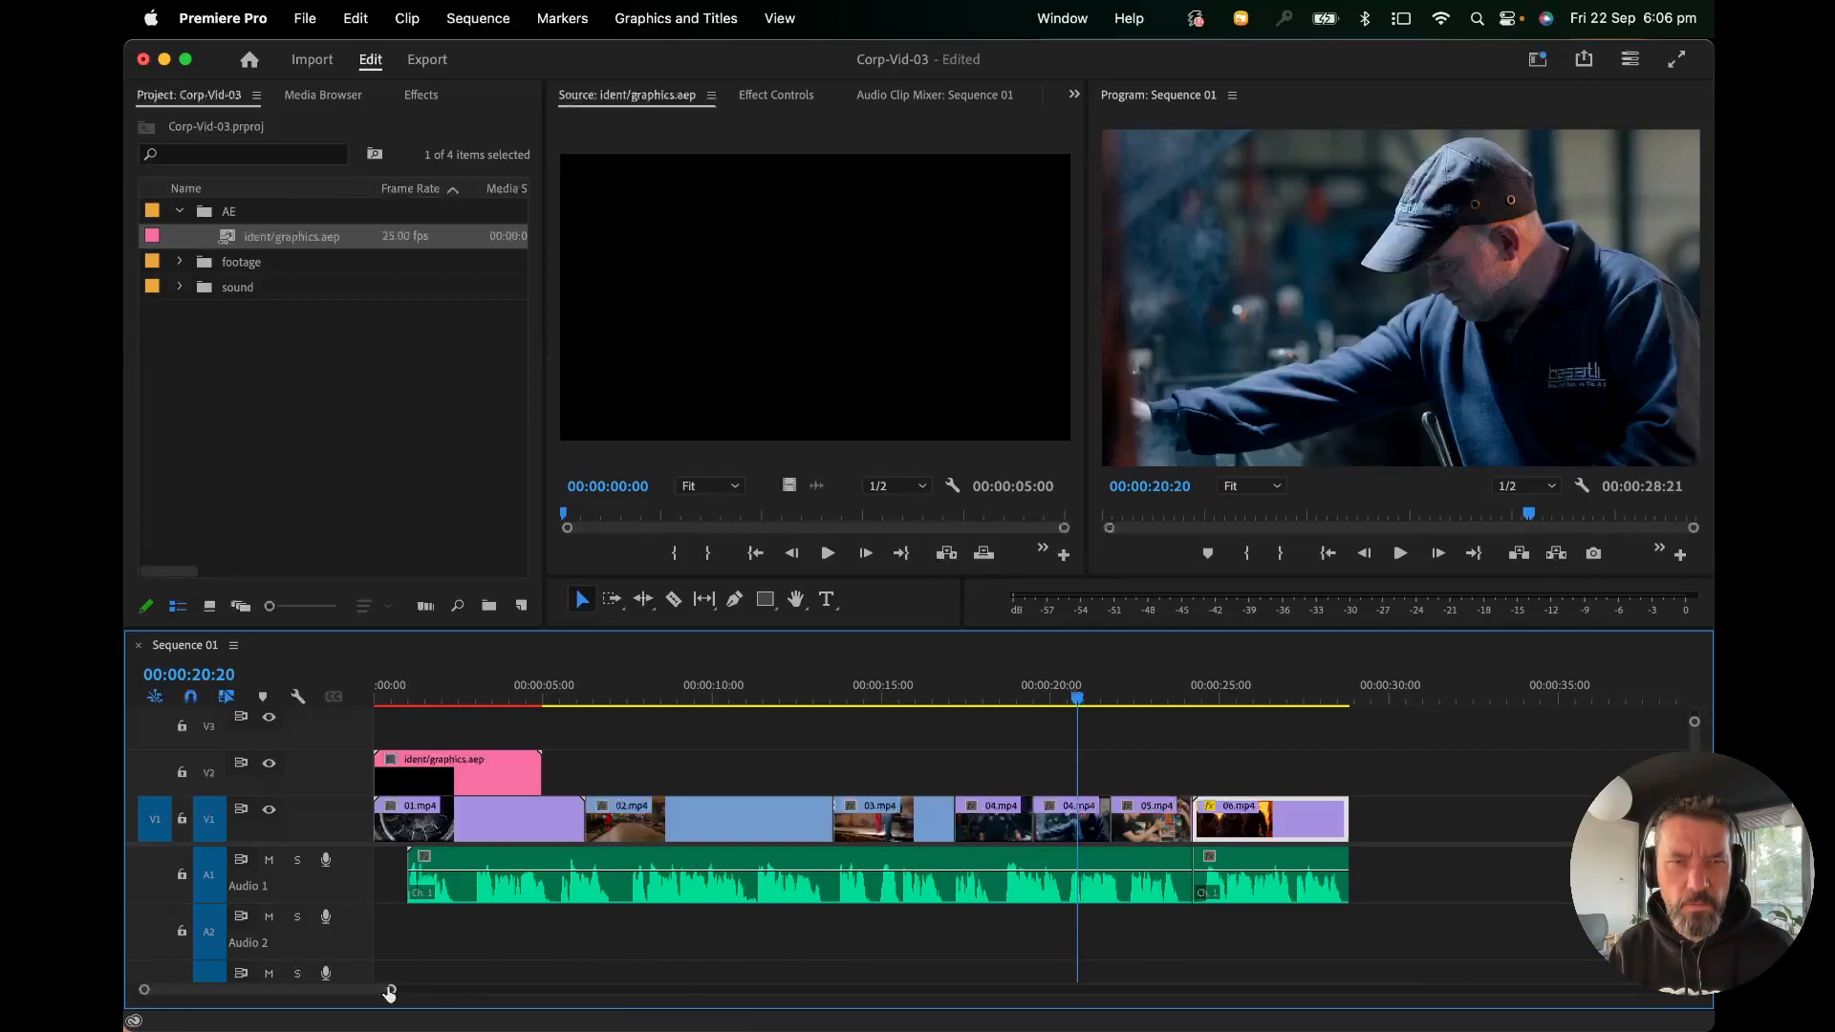
left_click_drag(389, 992, 323, 994)
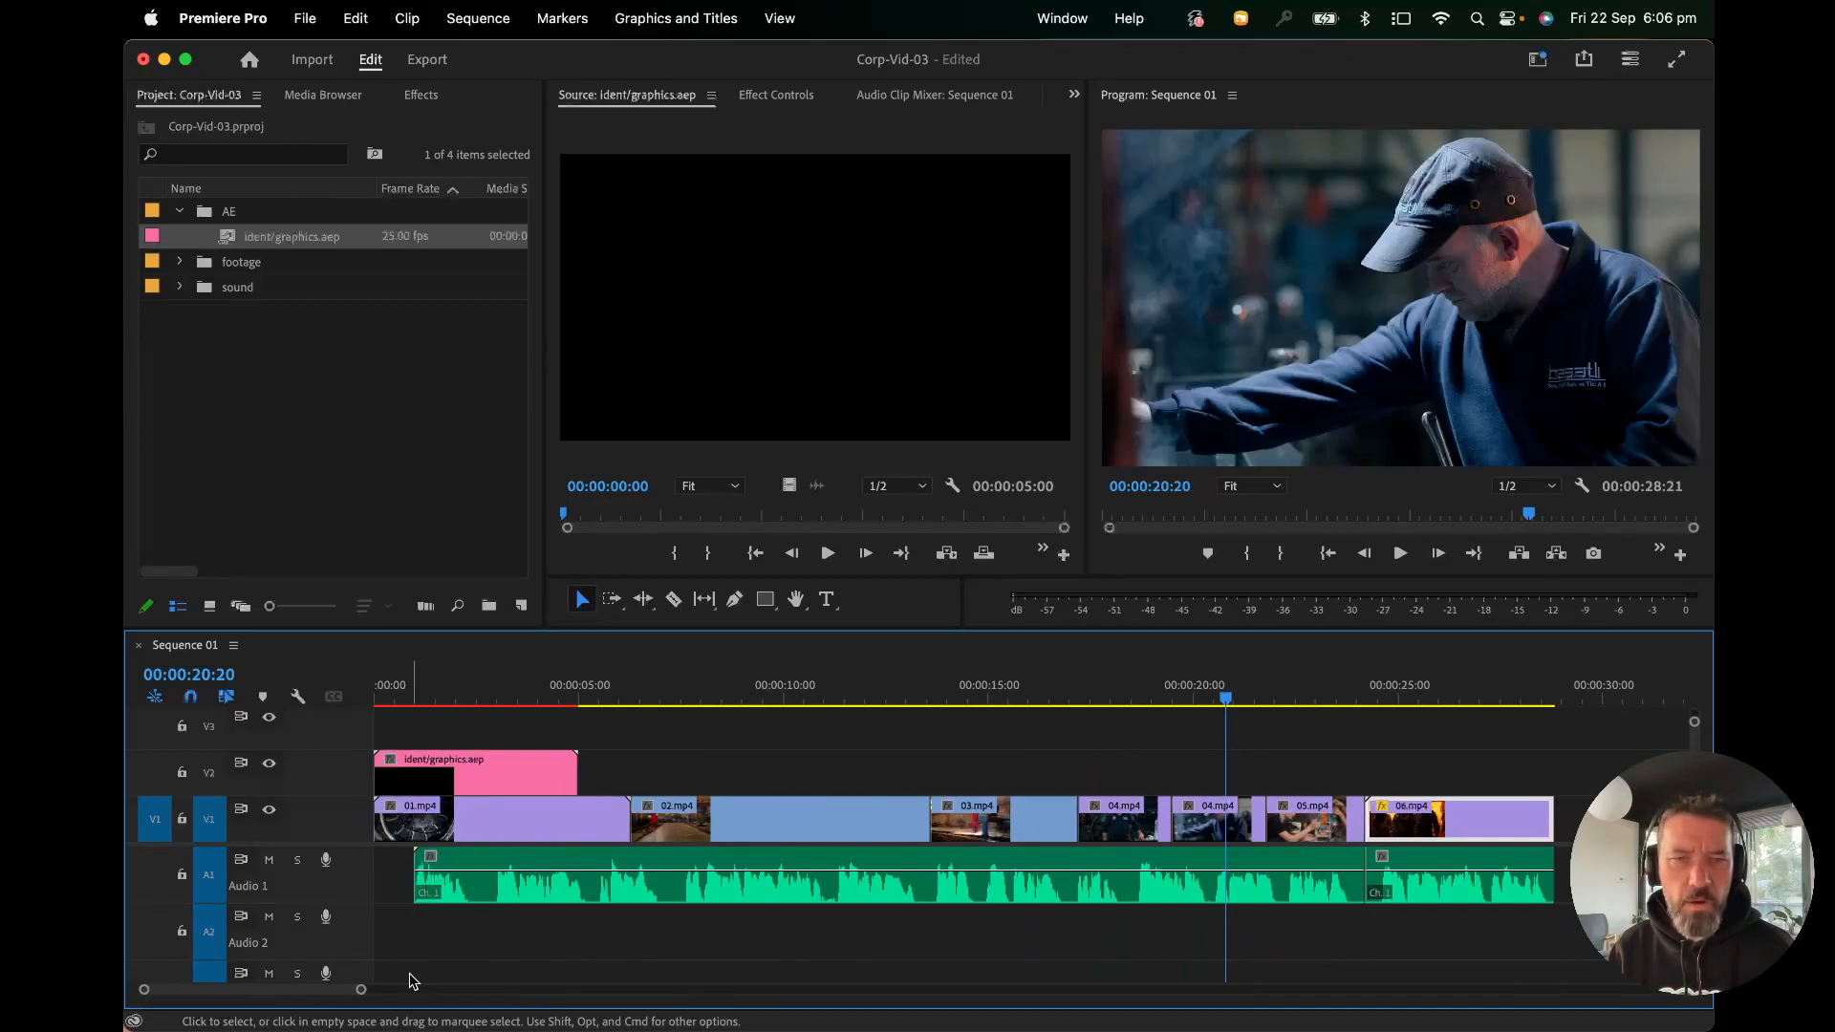
Play the sequence from the beginning to preview the ident over 01.mp4, and return the playhead to the start.
left_click_drag(435, 700, 302, 692)
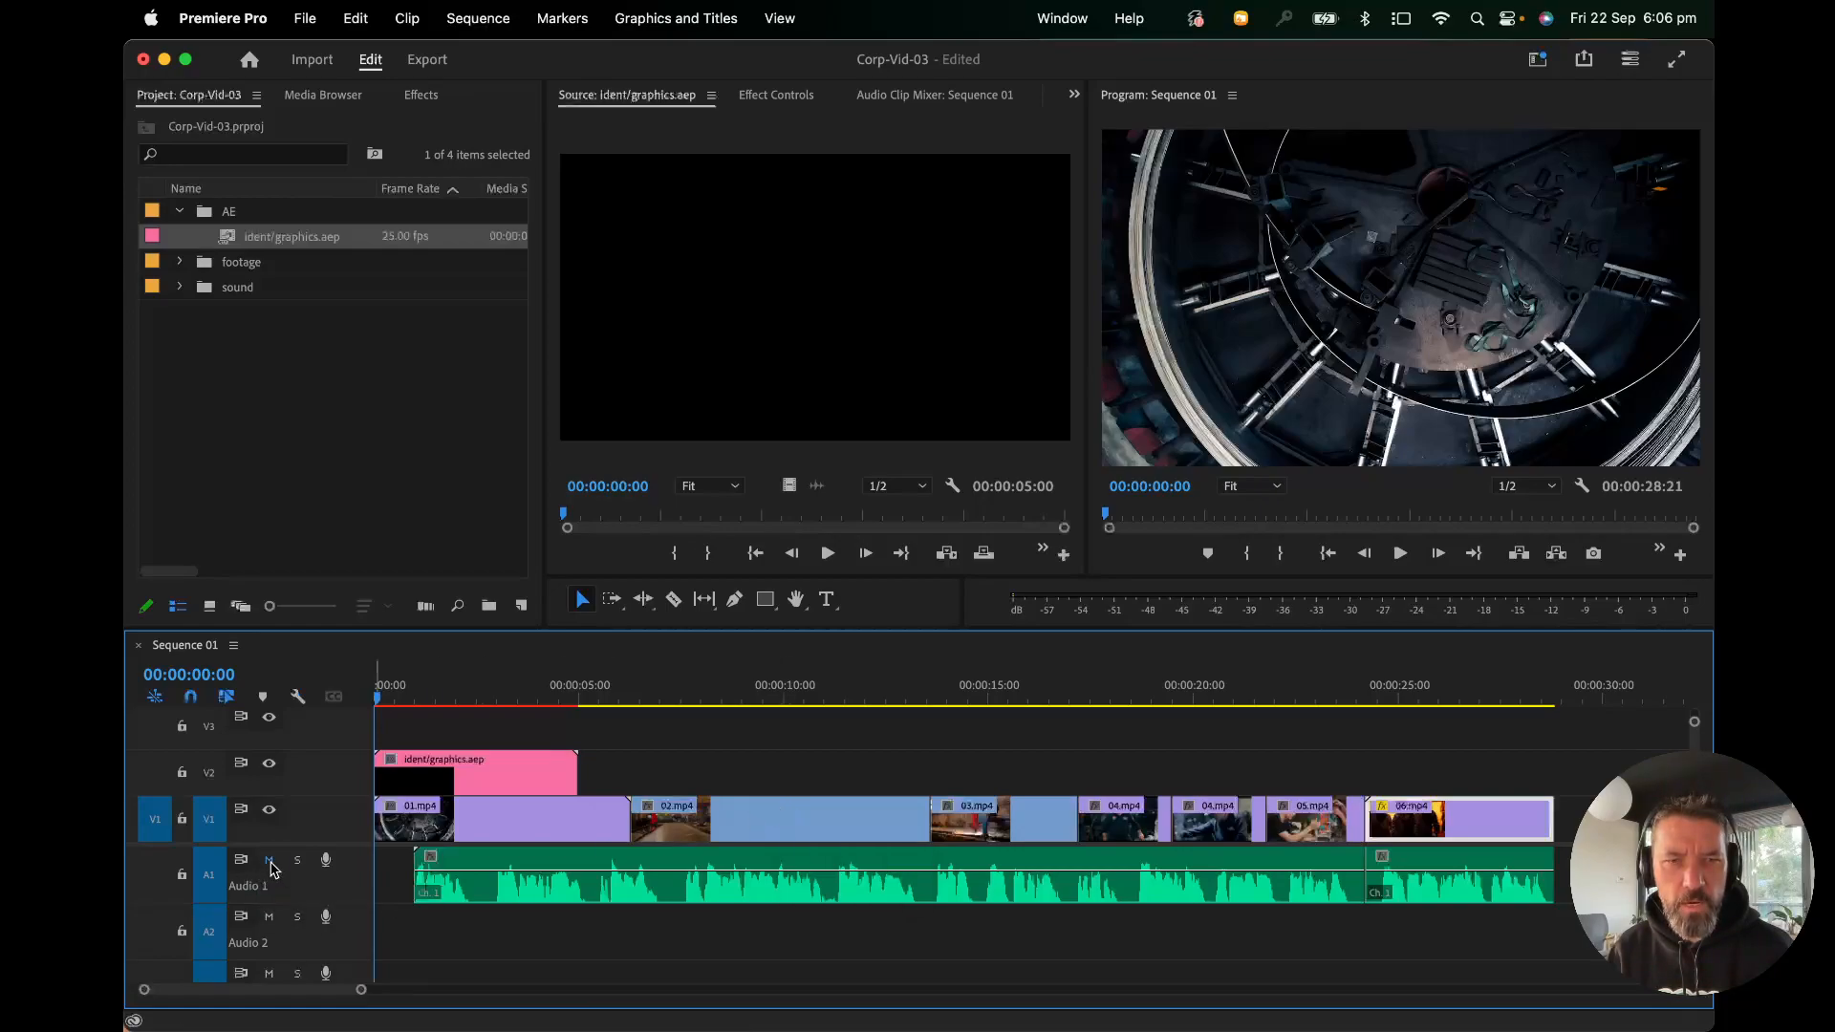
key("space")
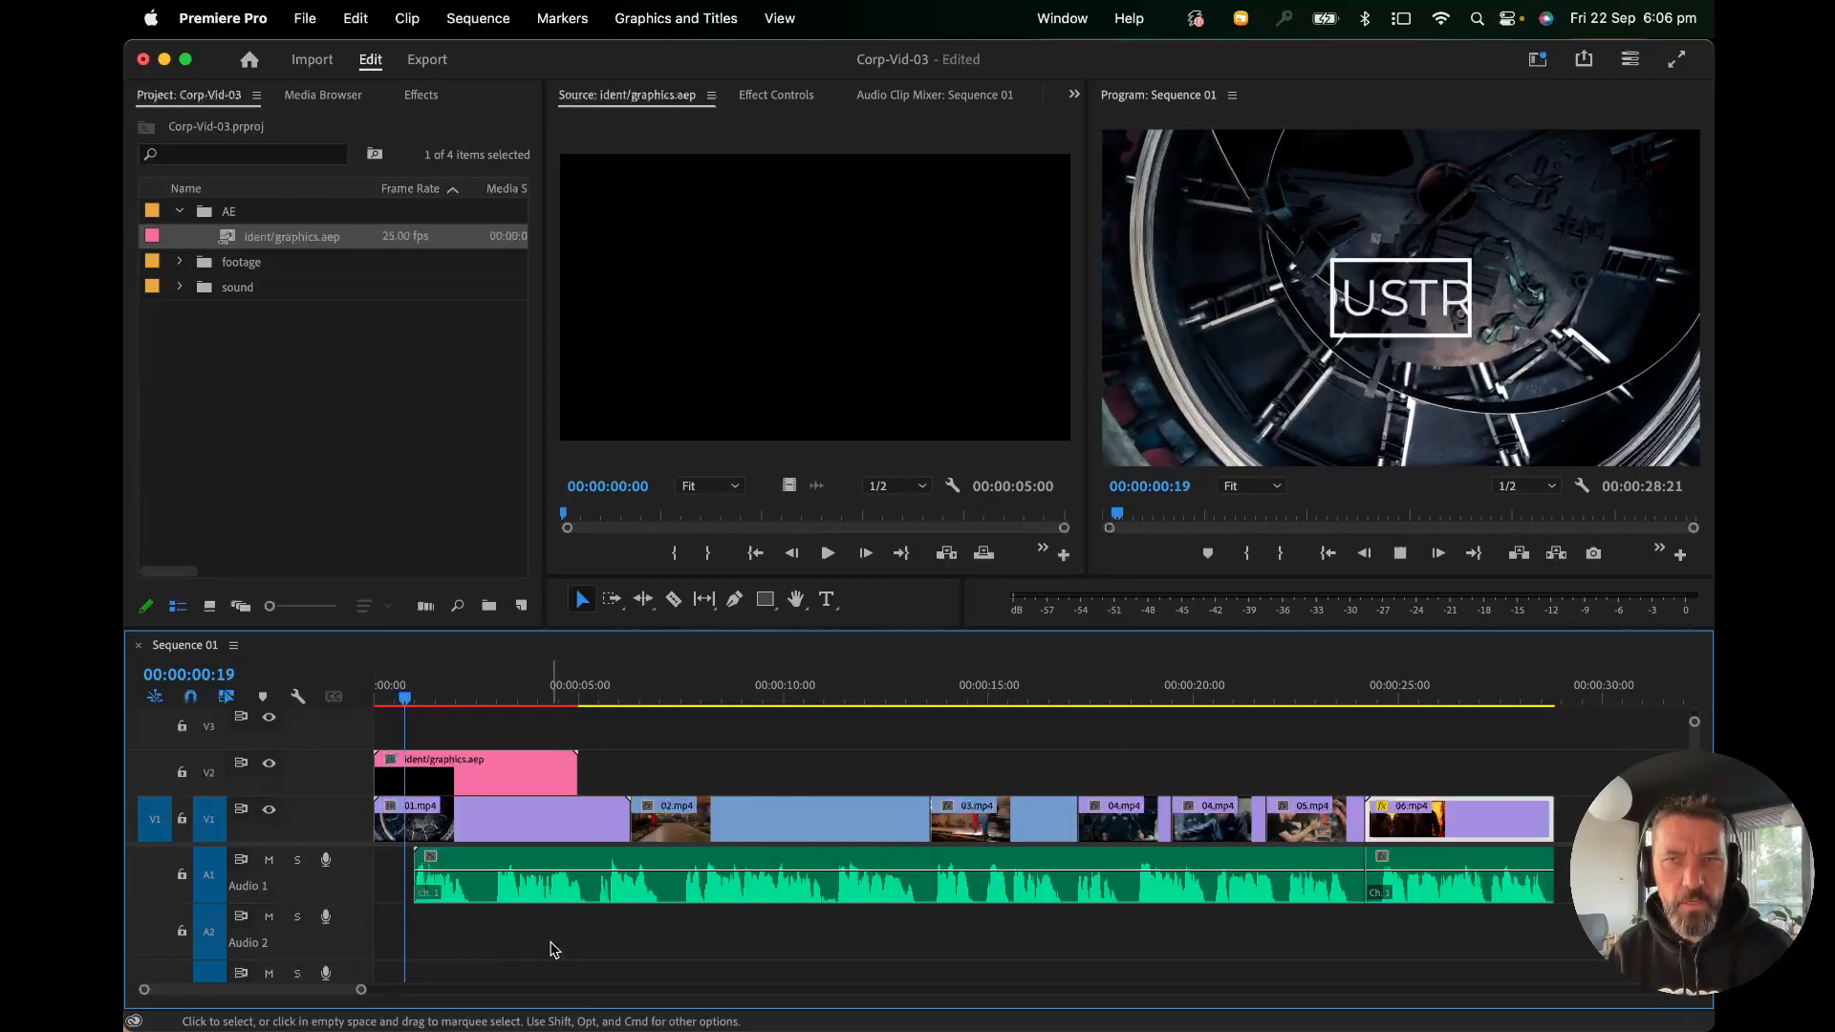
key("space")
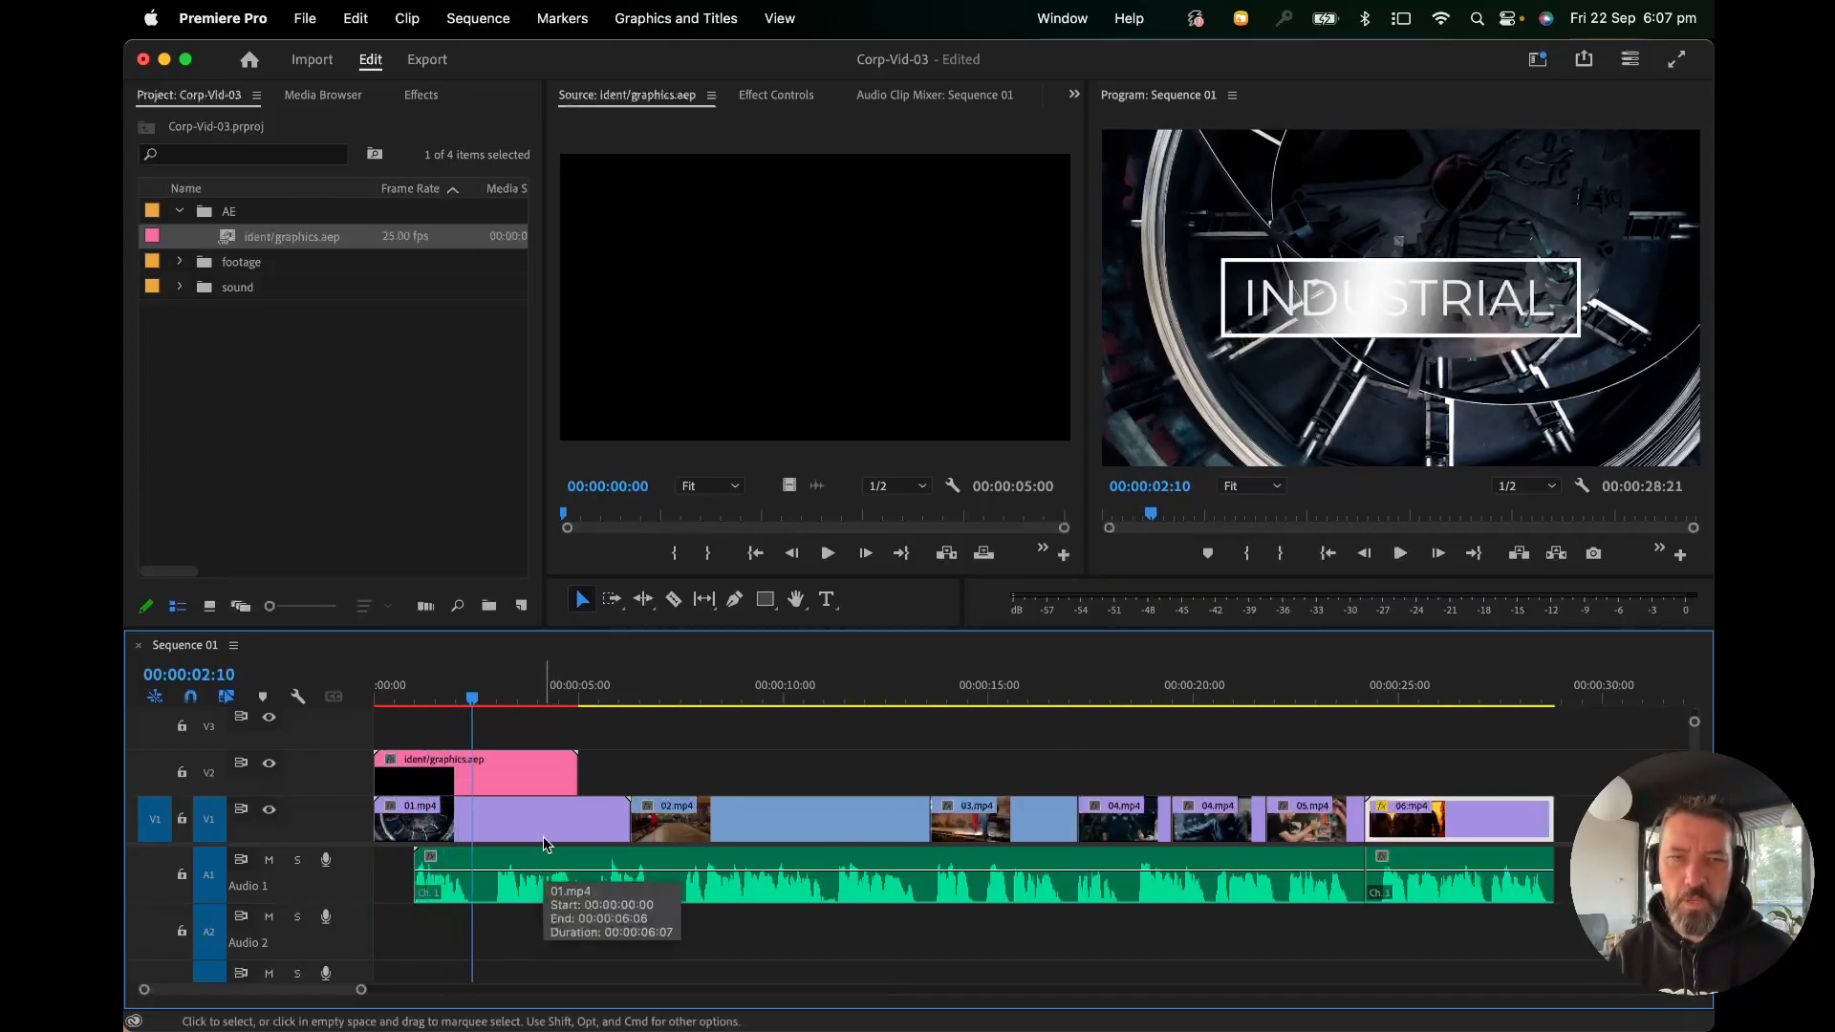
left_click_drag(472, 699, 349, 705)
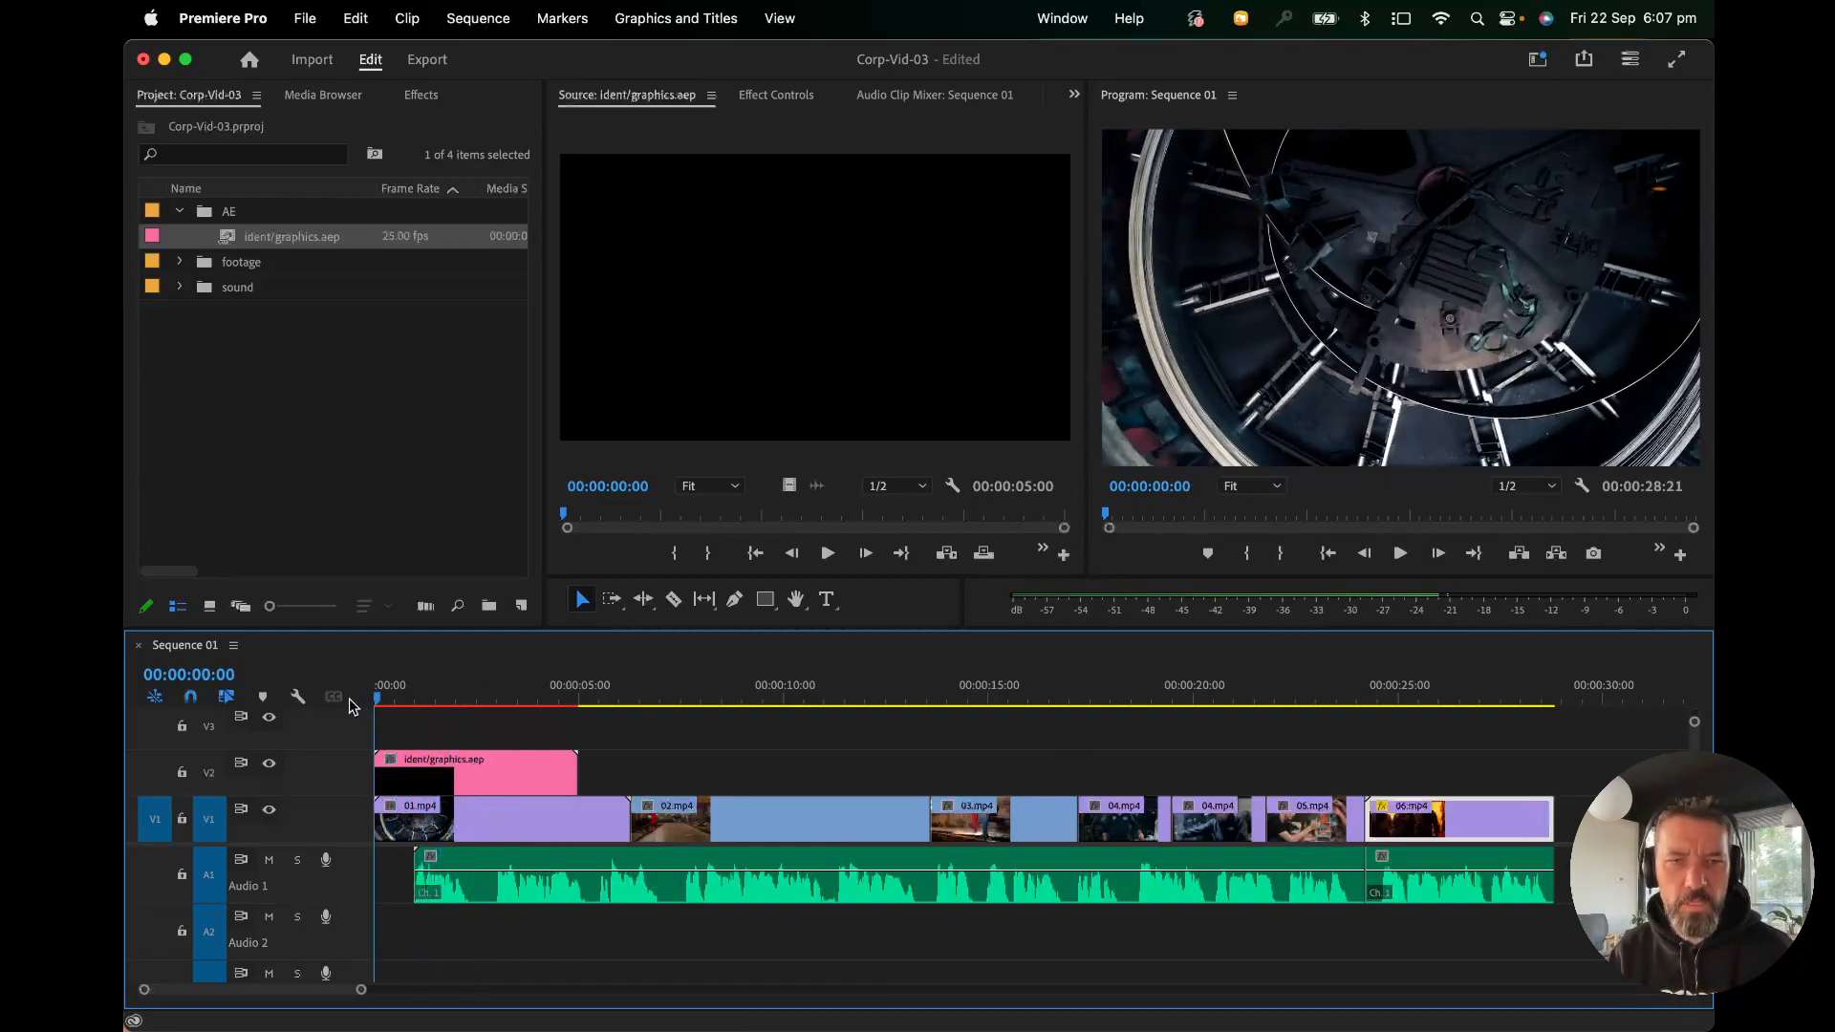
Try trimming the ident clip's end on V2 to about 3 seconds and undo the trim.
left_click_drag(382, 770, 333, 768)
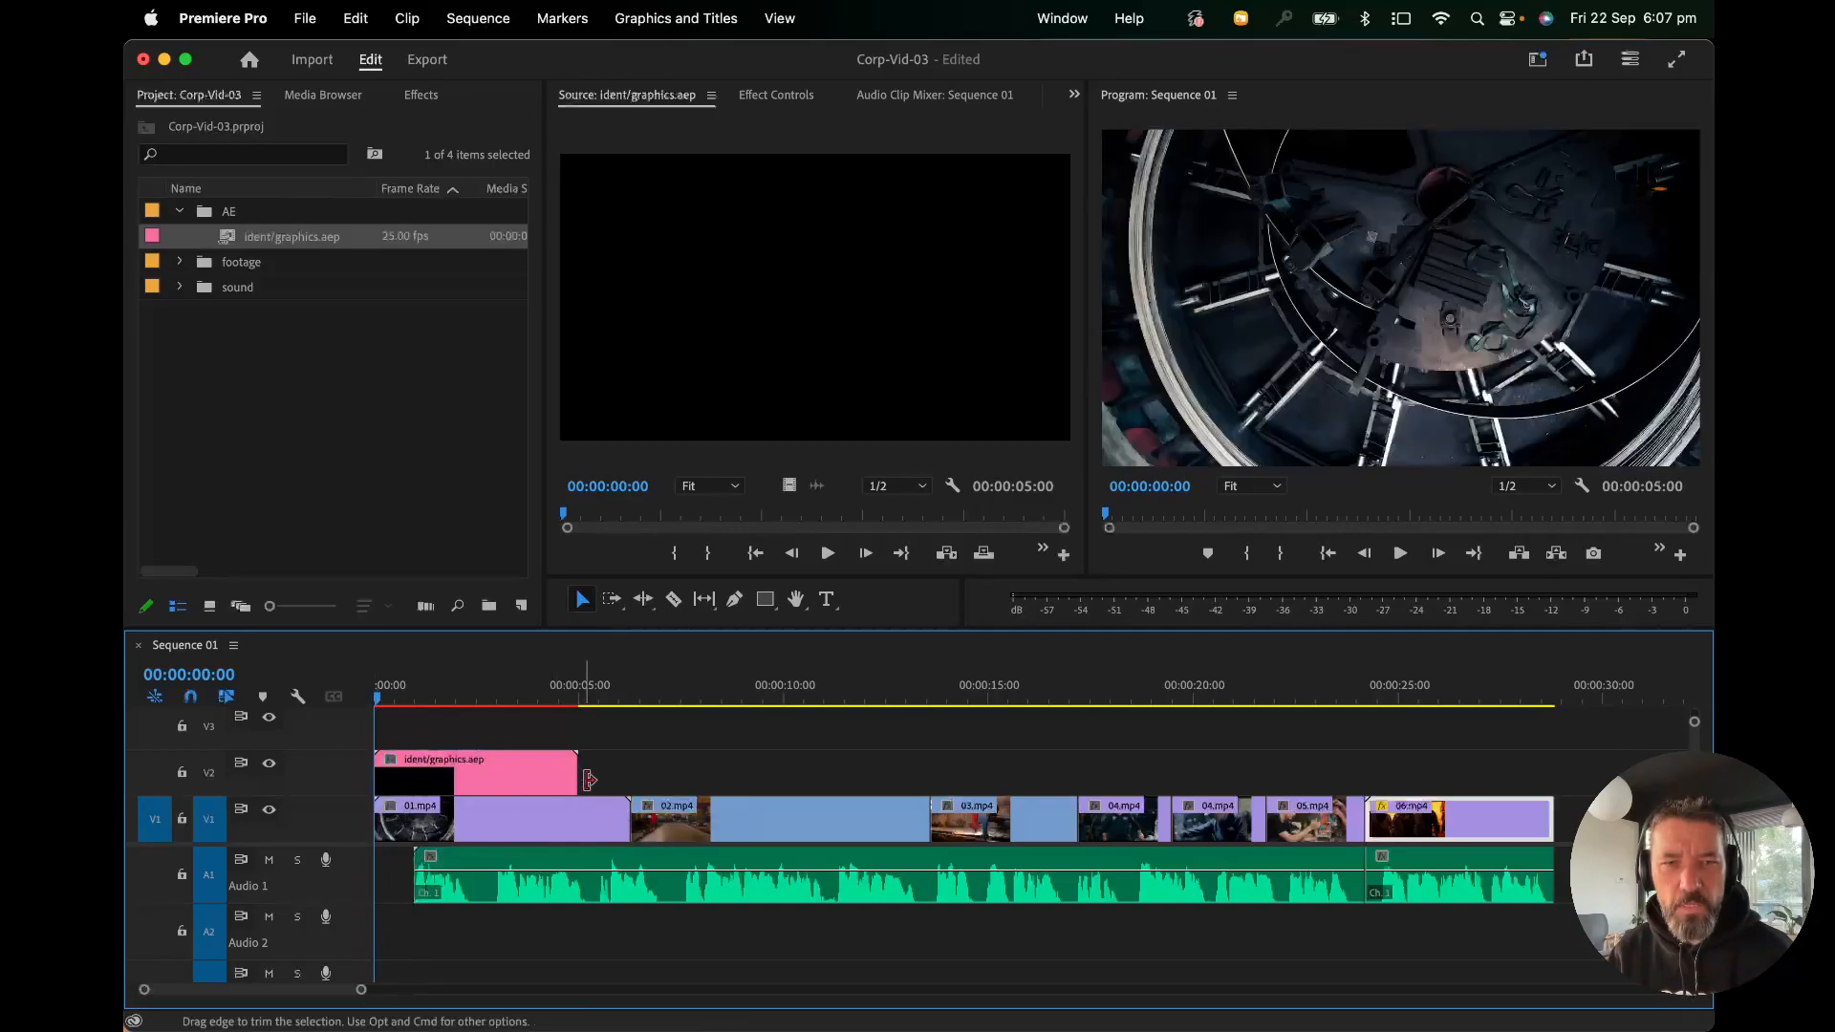
left_click_drag(571, 776, 503, 772)
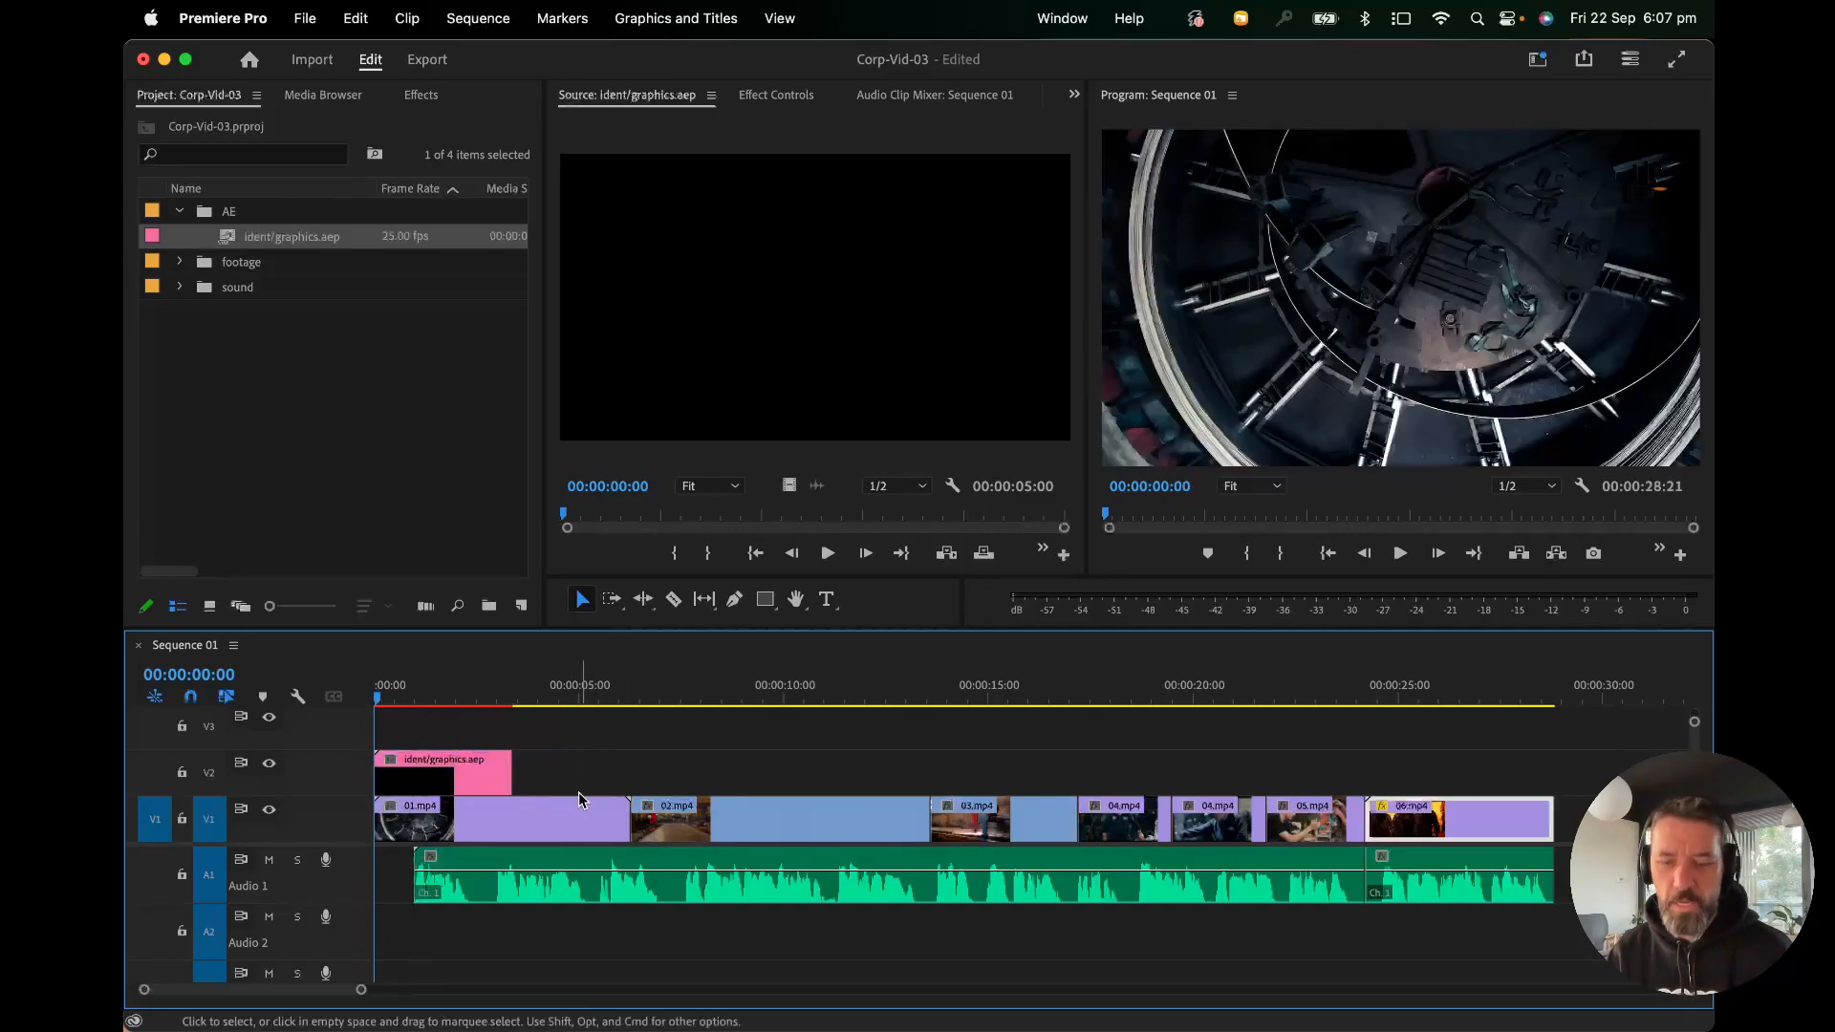
key("super+z")
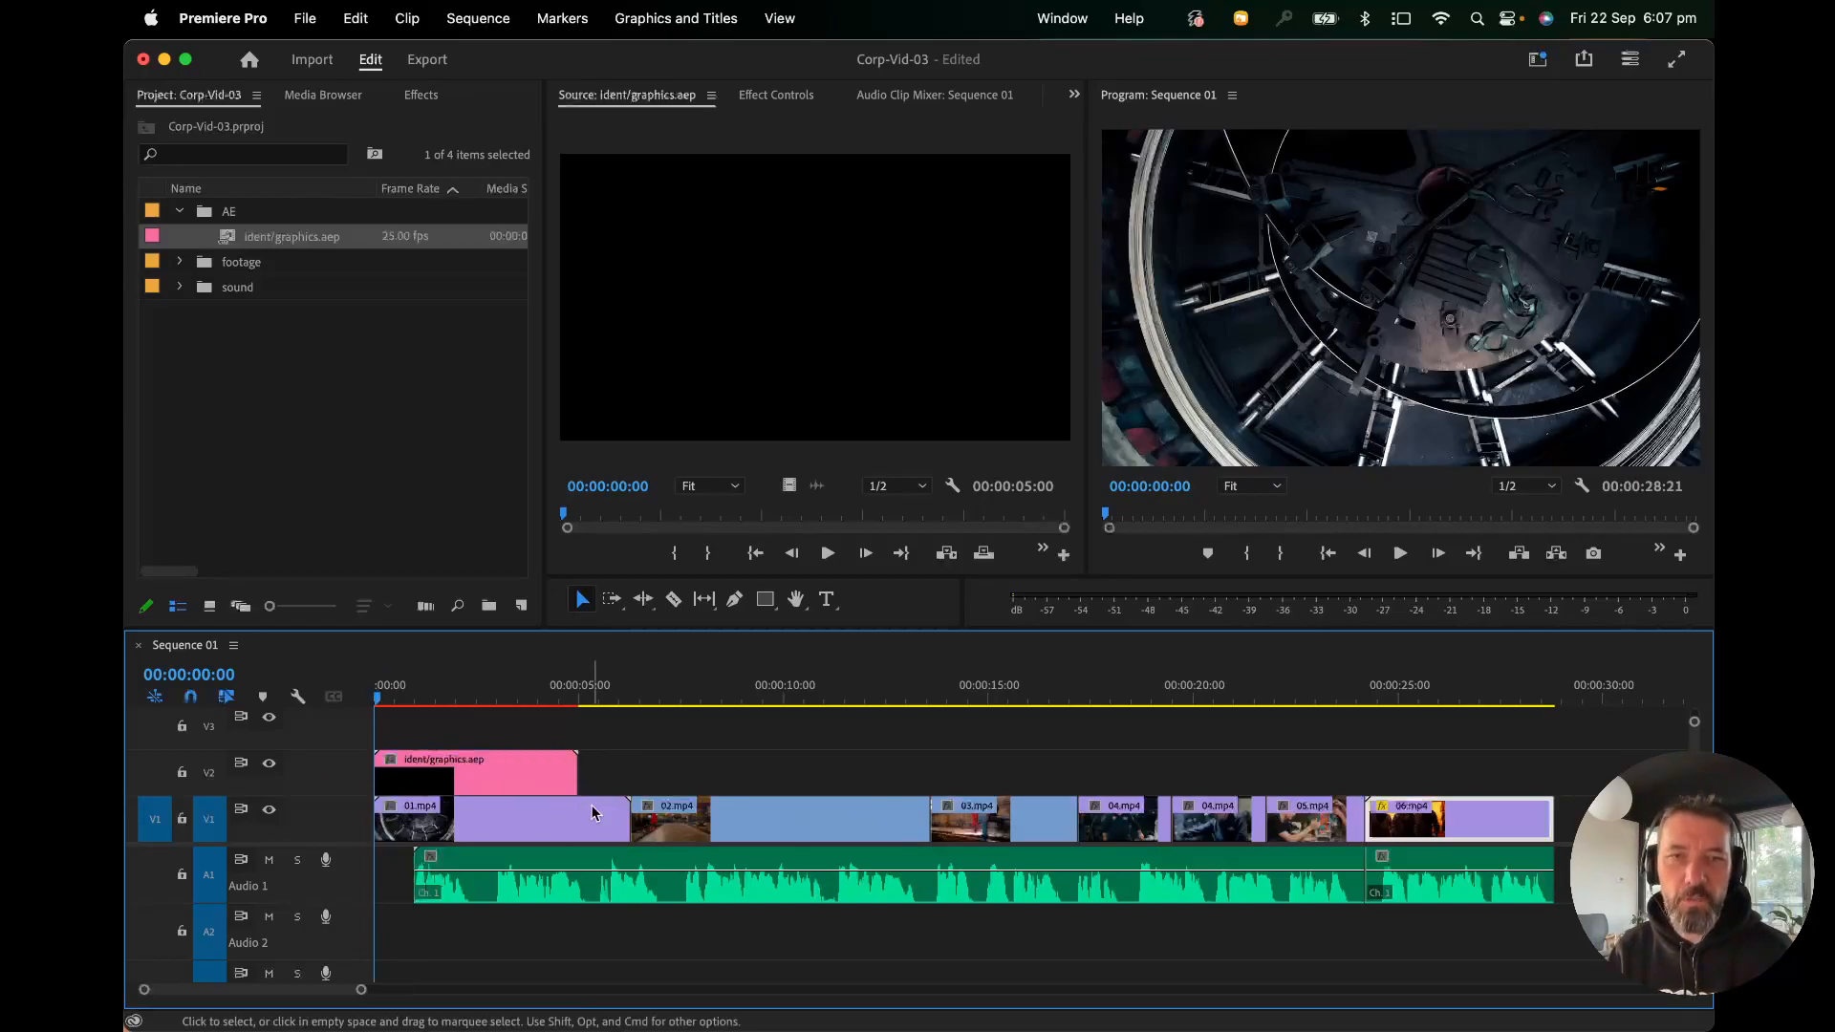
Cut off the ident clip's tail at about 3 seconds with the Razor tool and extend the clip back to its full length.
left_click(674, 600)
left_click(494, 770)
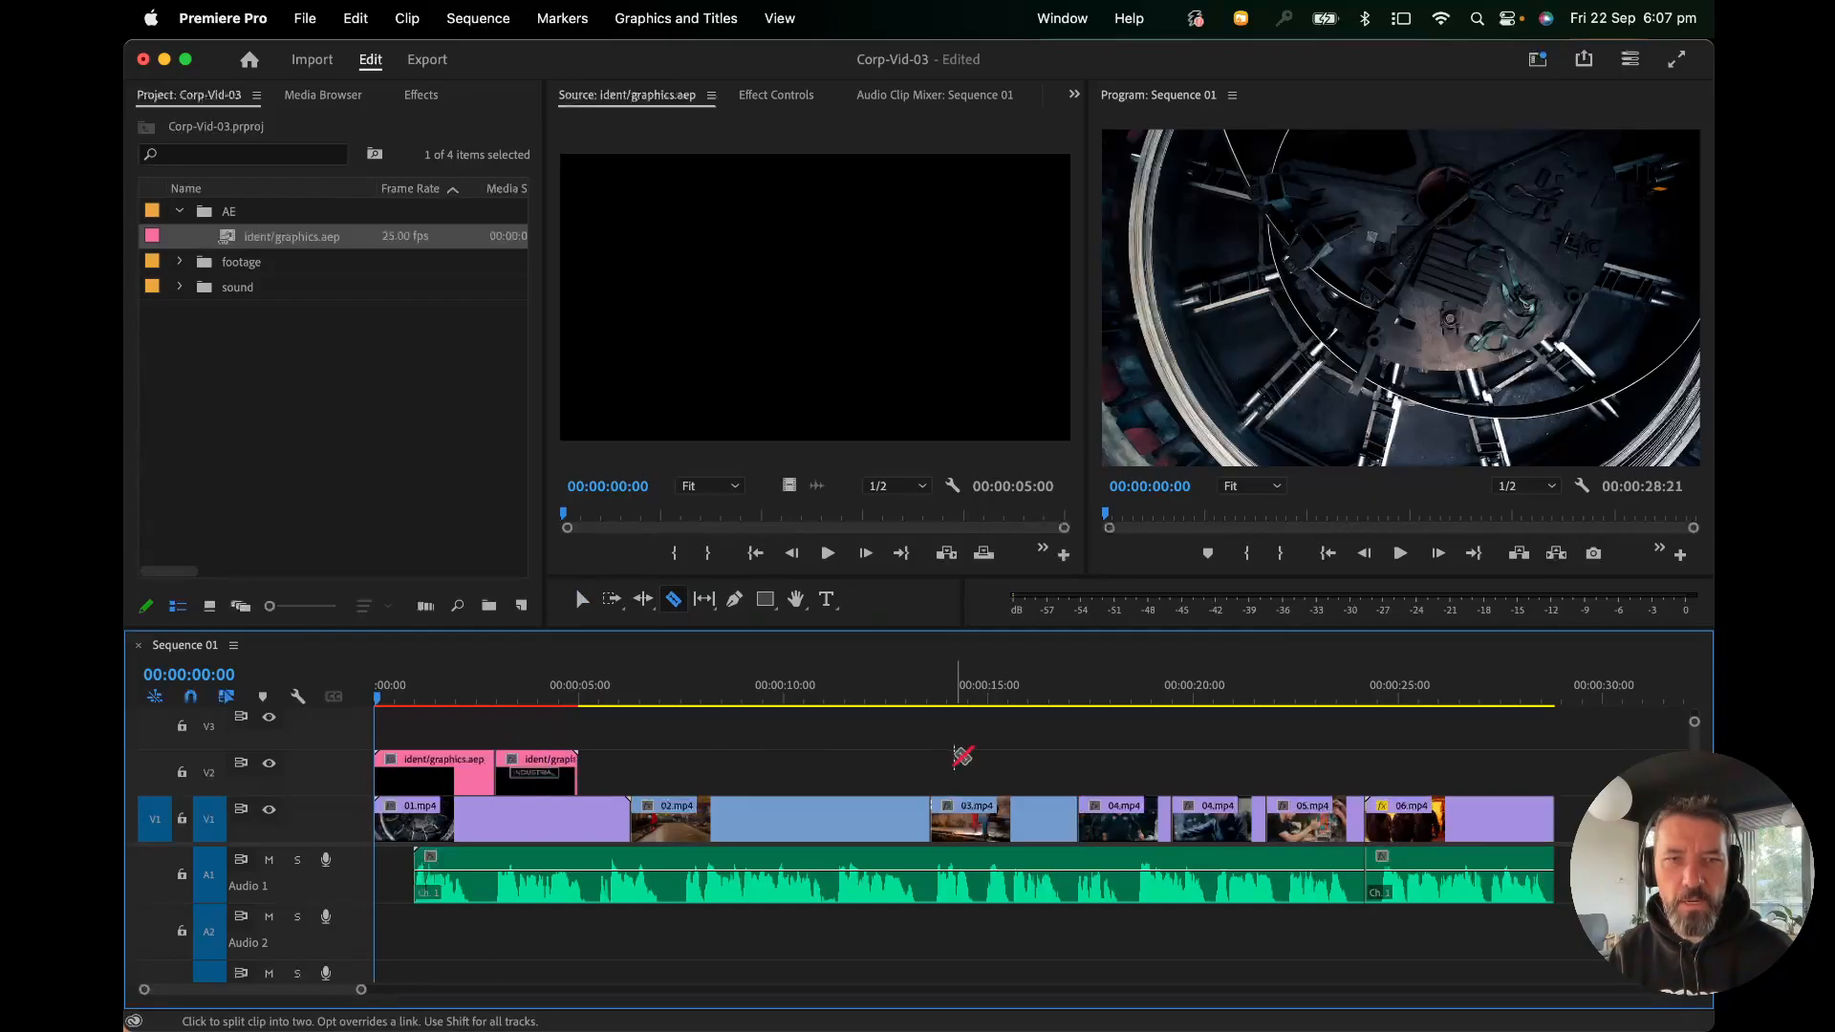
left_click(582, 599)
left_click(541, 767)
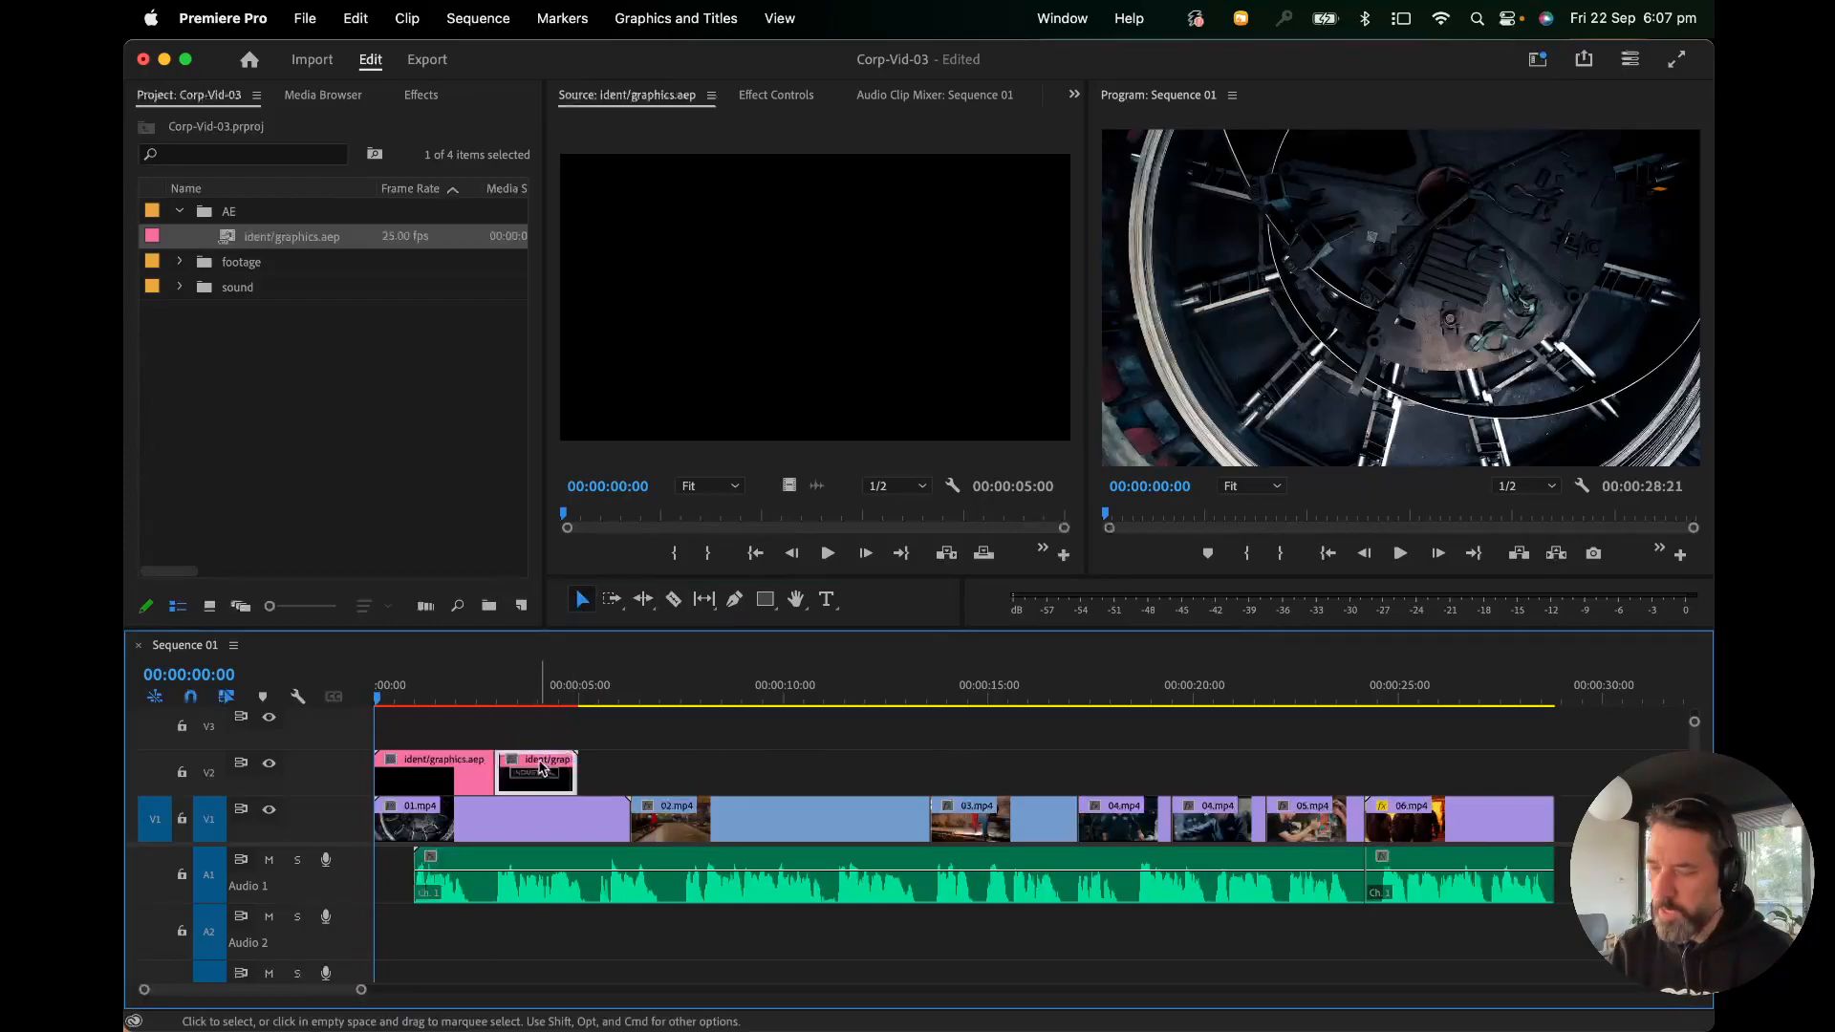
key("Delete")
left_click_drag(494, 769, 645, 782)
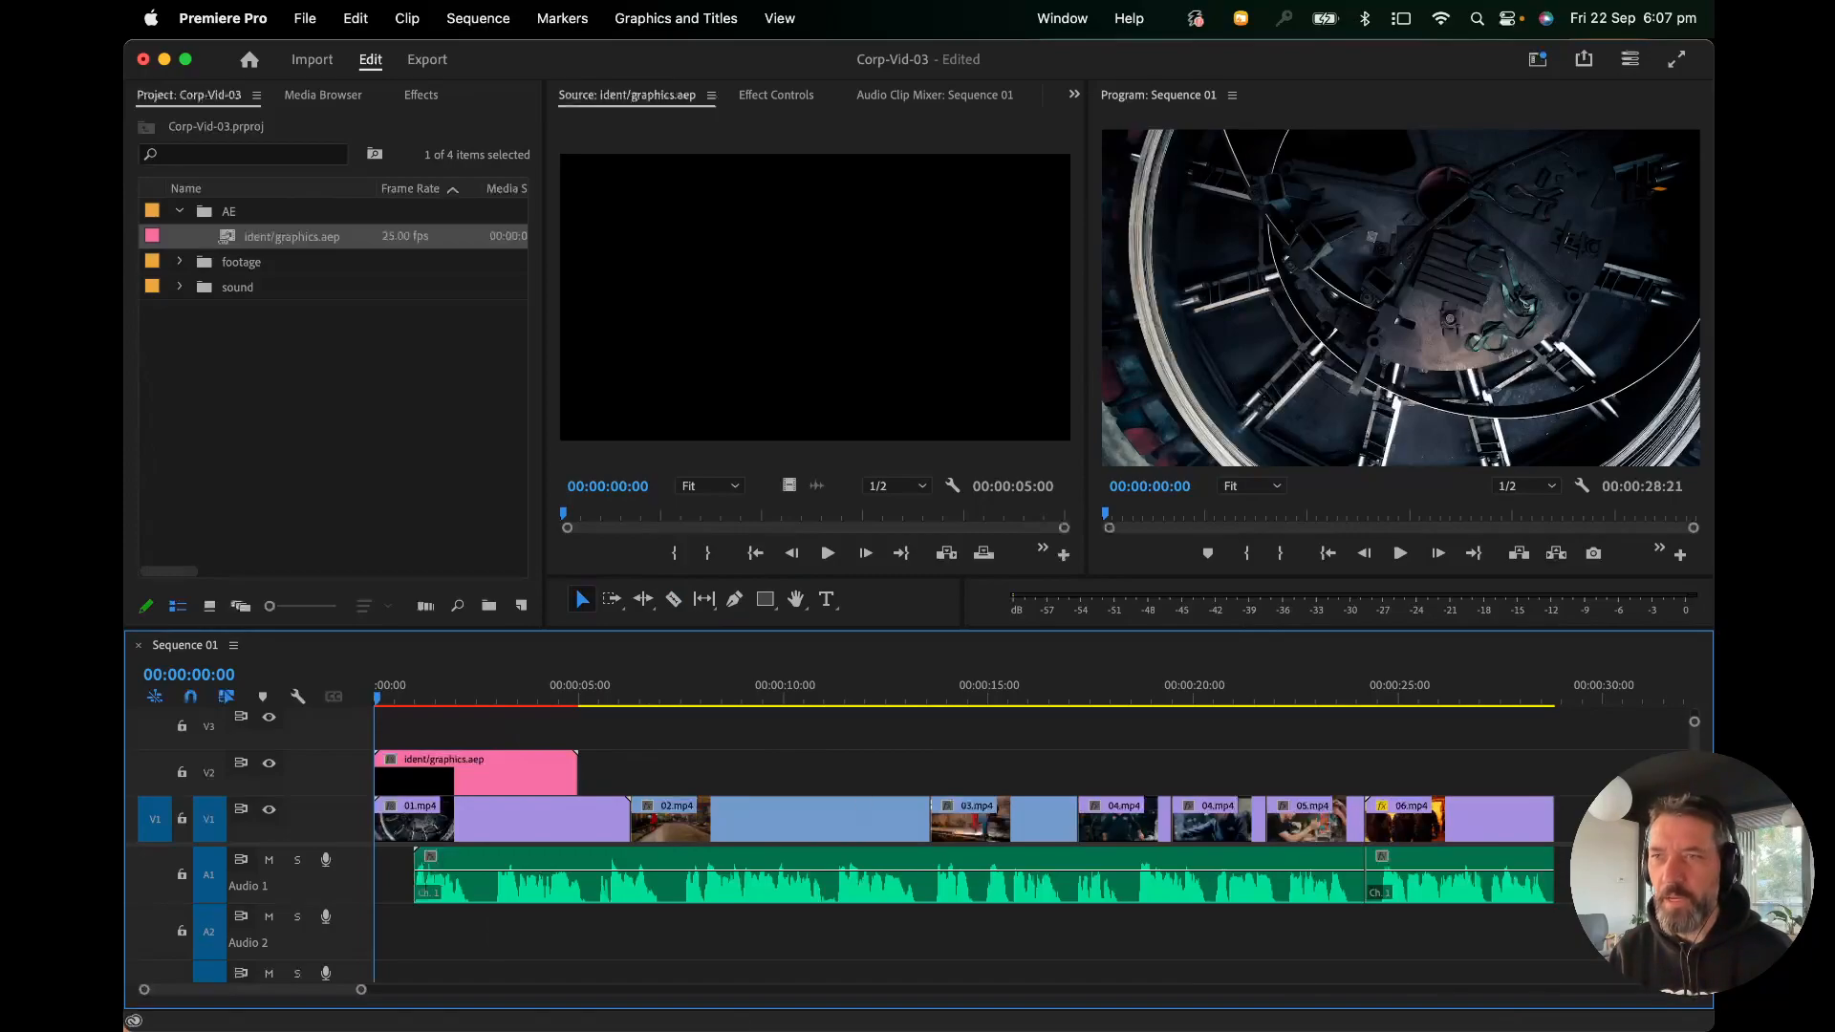
Scrub through the ident clip in the sequence to check the title, stopping at 00:00:02:21.
key("super+Tab")
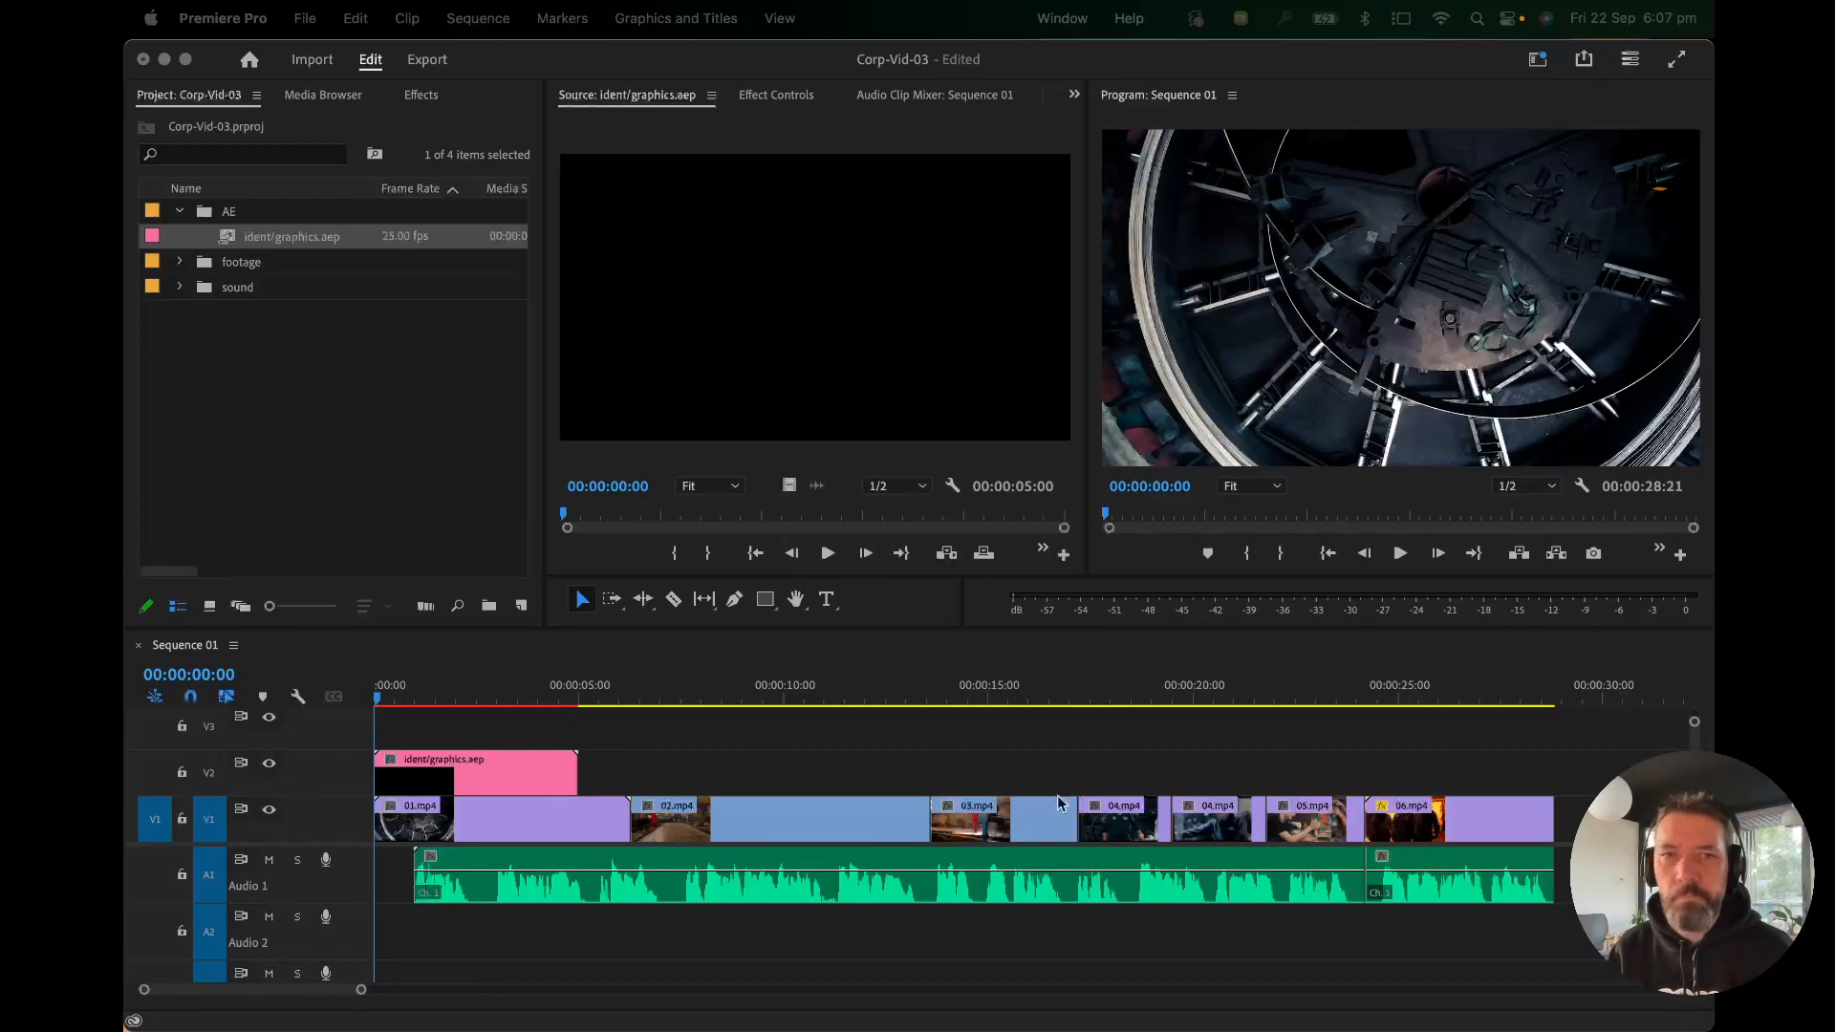
left_click(488, 697)
left_click_drag(427, 699, 493, 701)
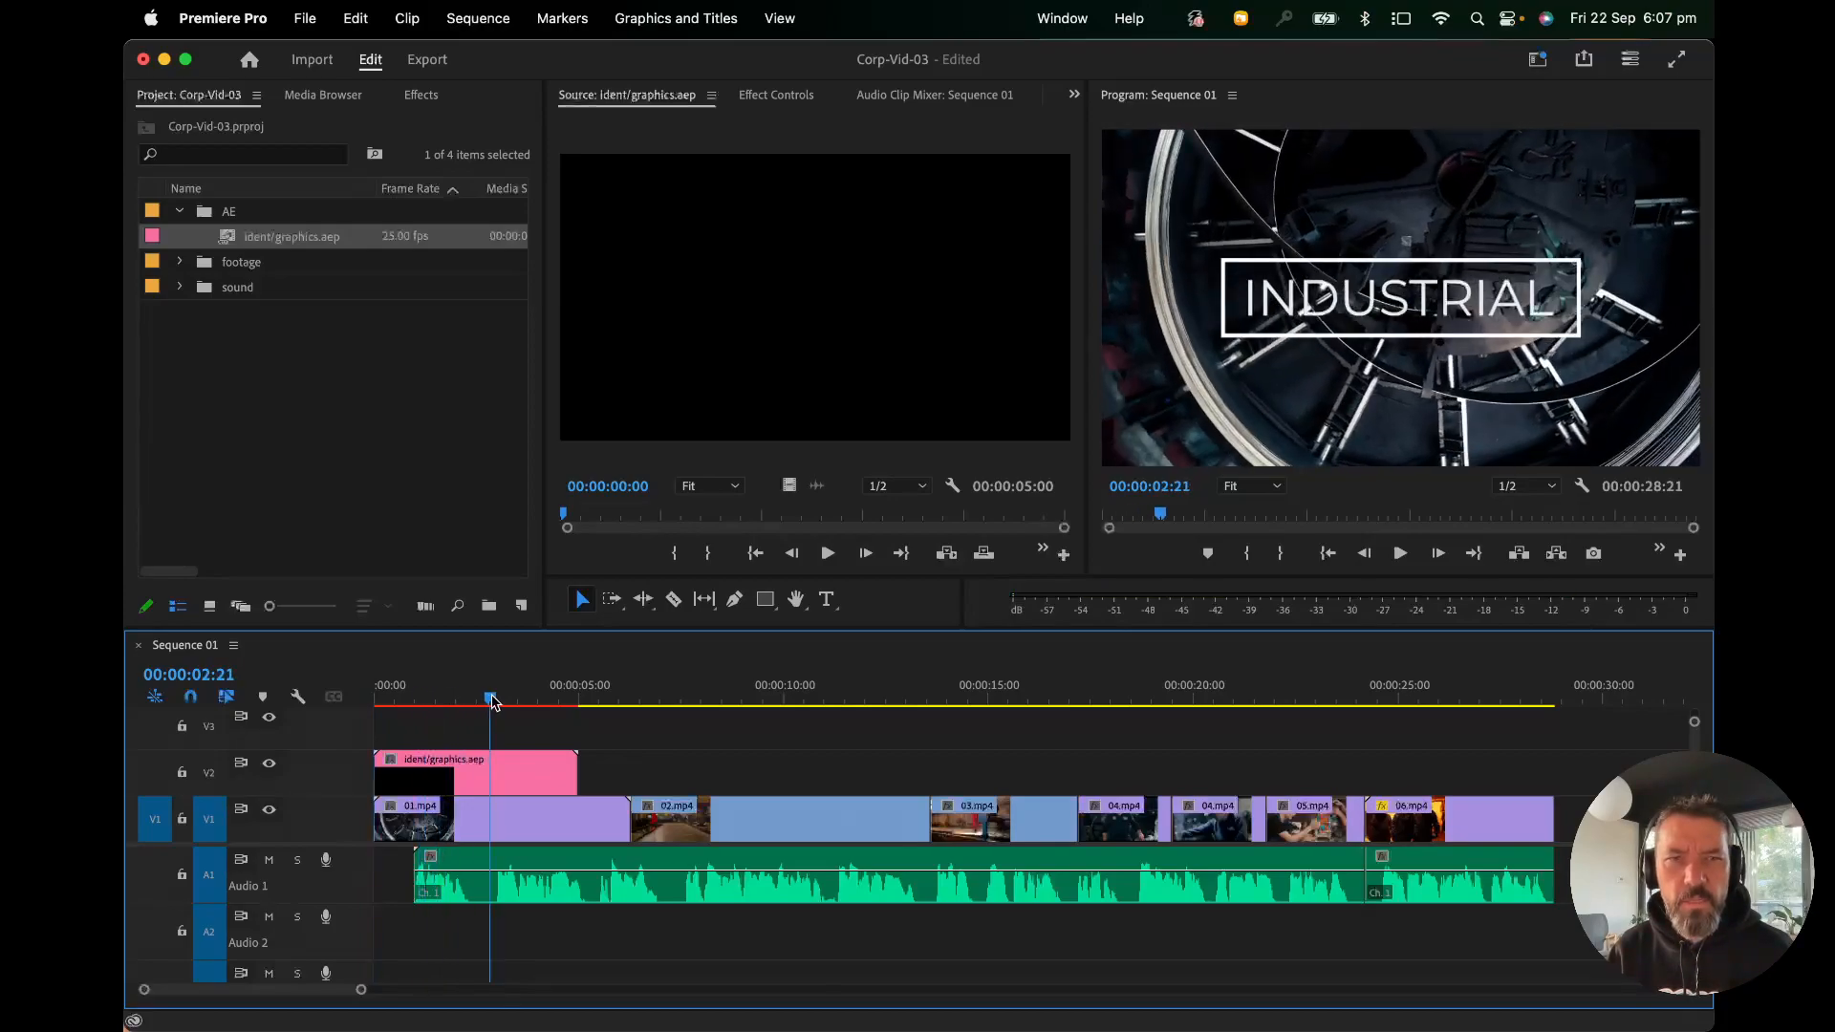
Import the lower-third composition from graphics.aep in the AE folder into the project's top level.
left_click(181, 209)
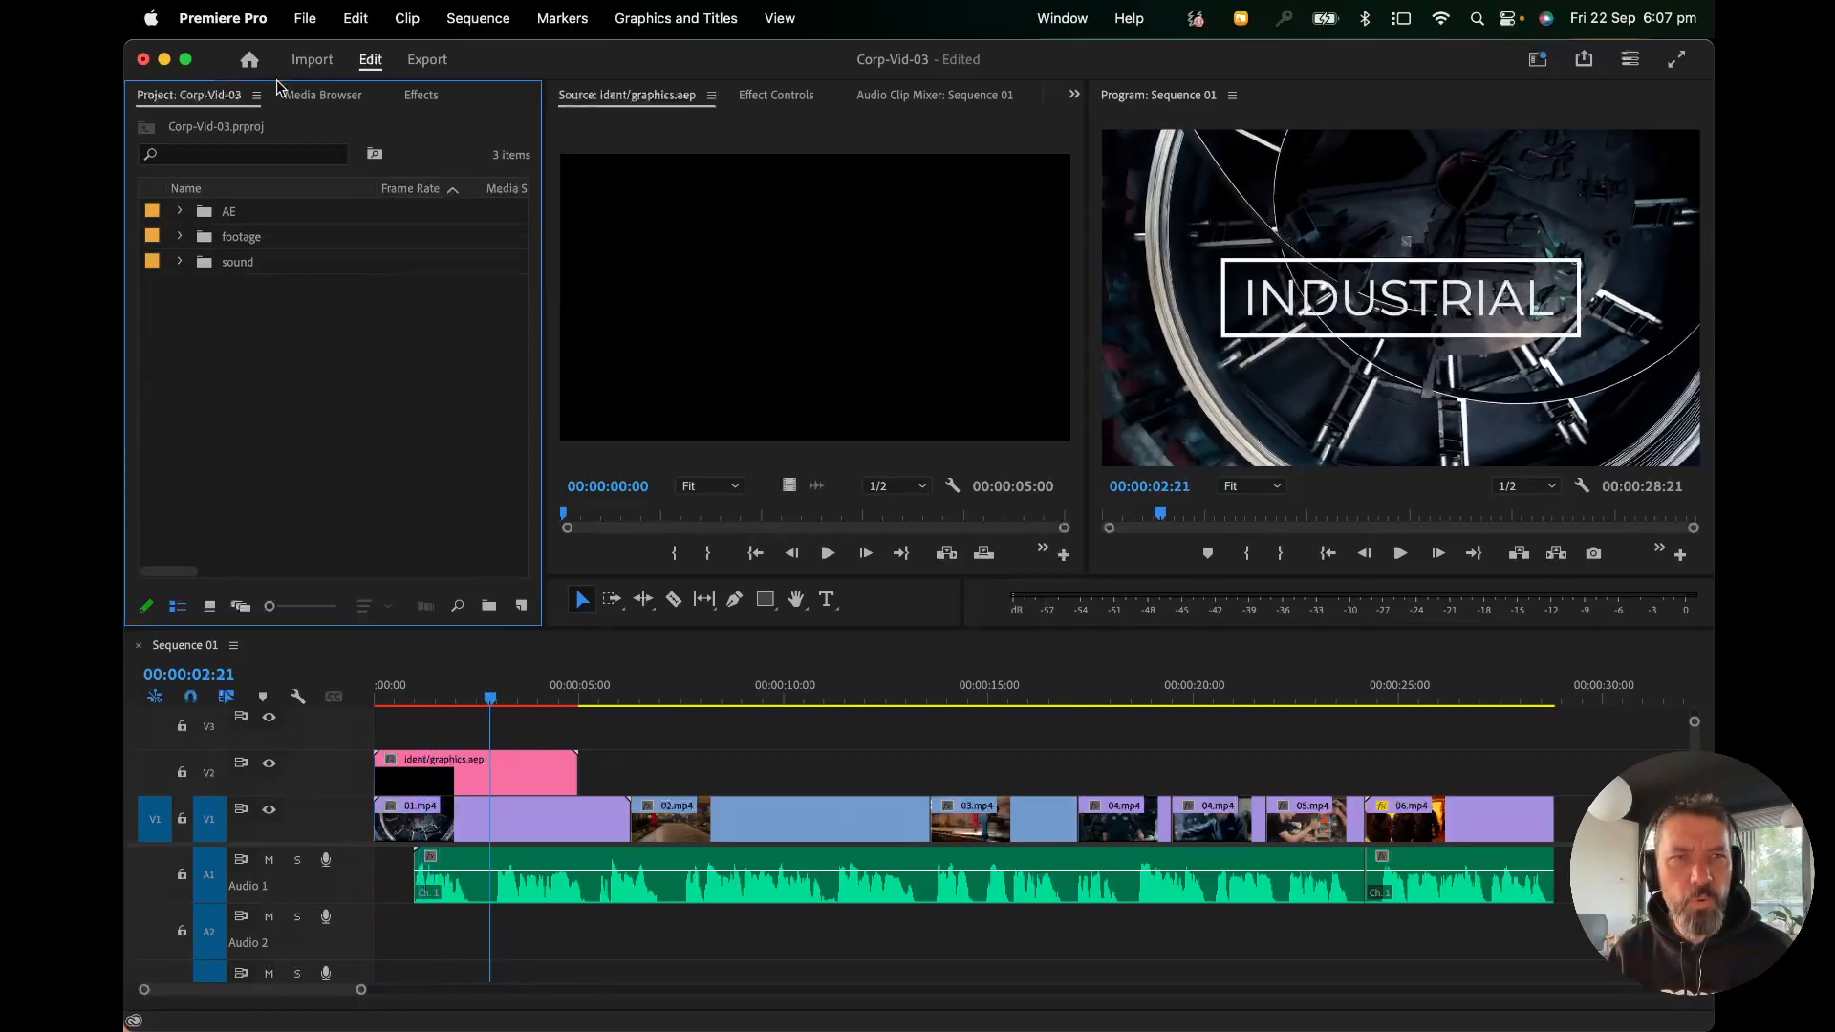
left_click(305, 19)
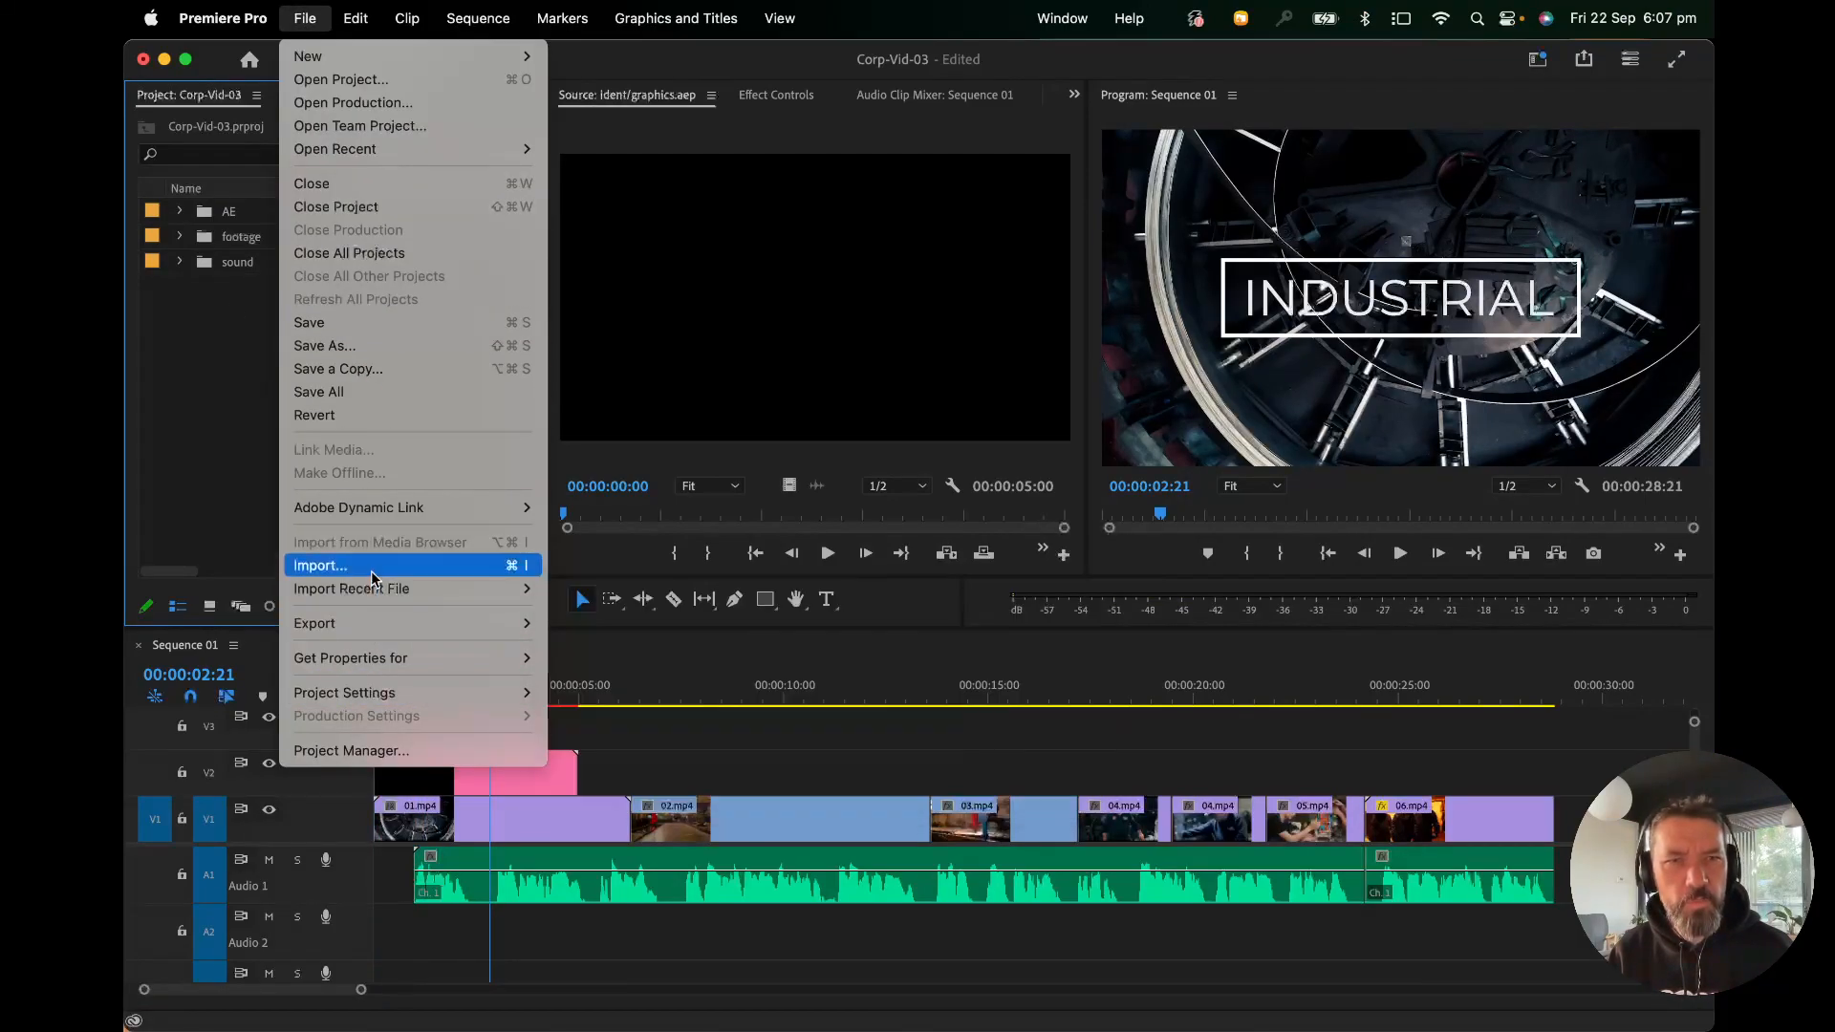
left_click(517, 568)
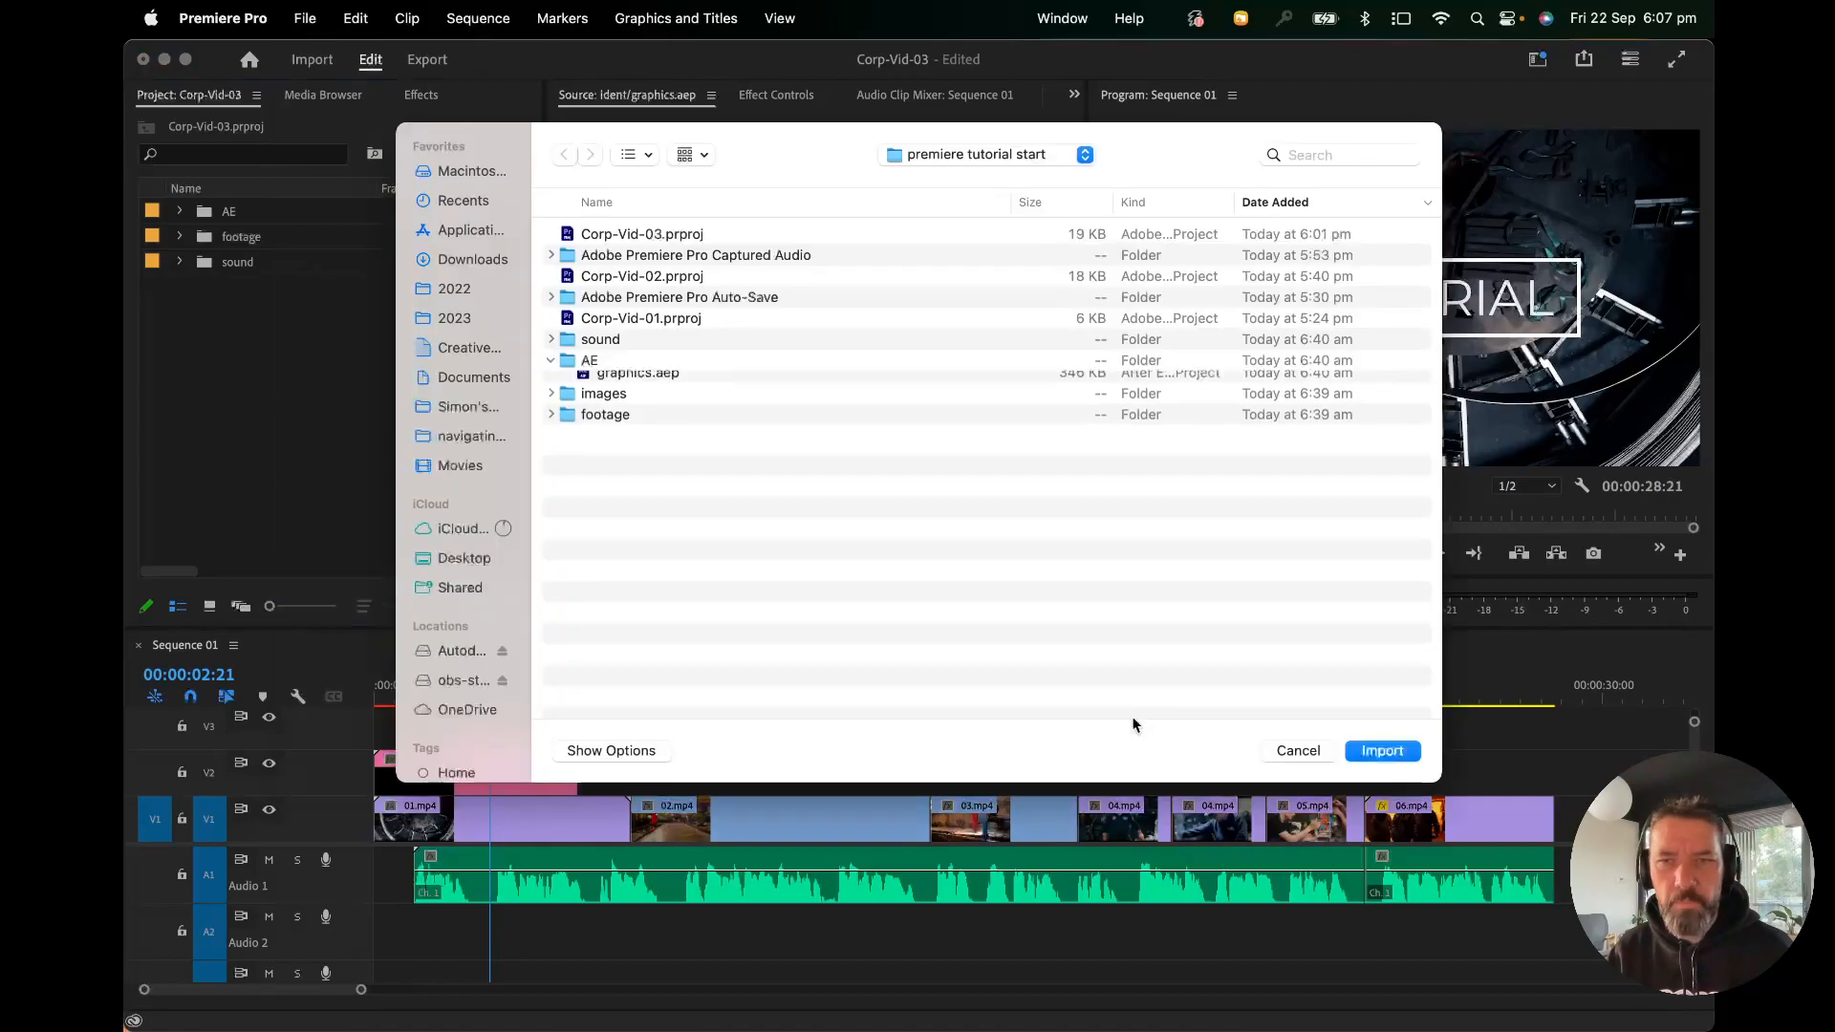
left_click(660, 382)
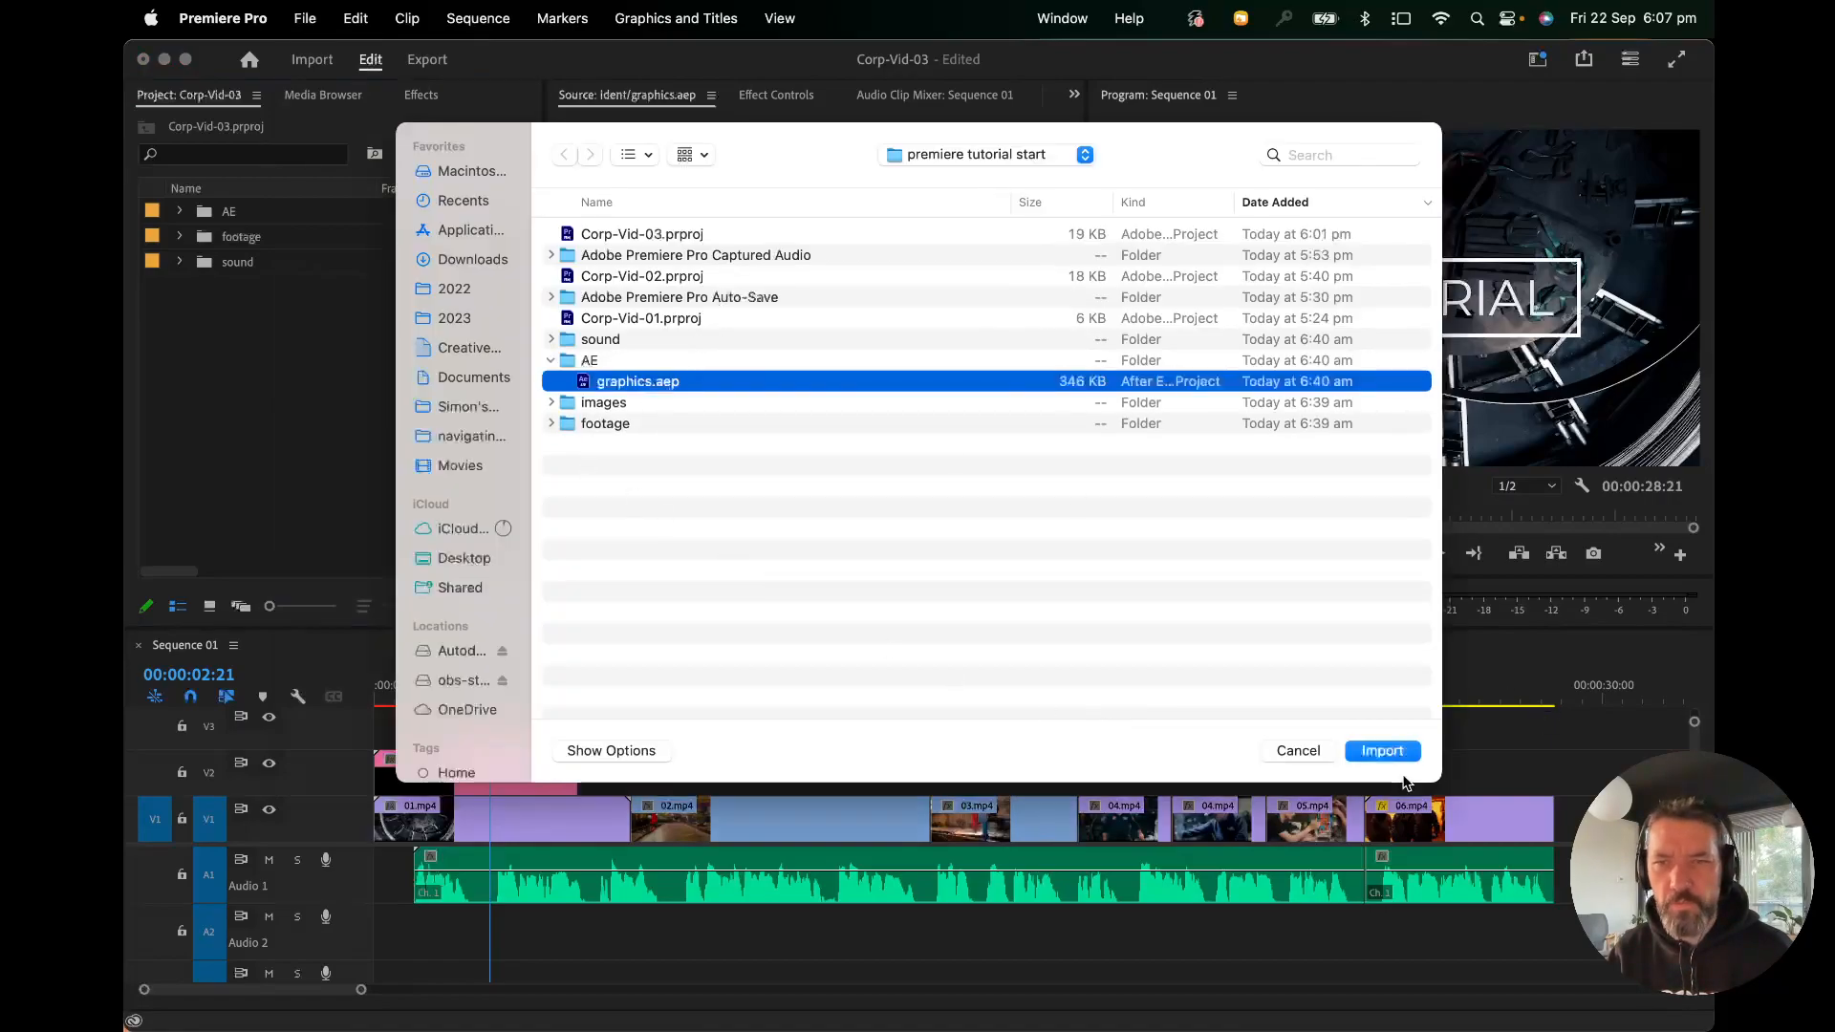
left_click(1383, 750)
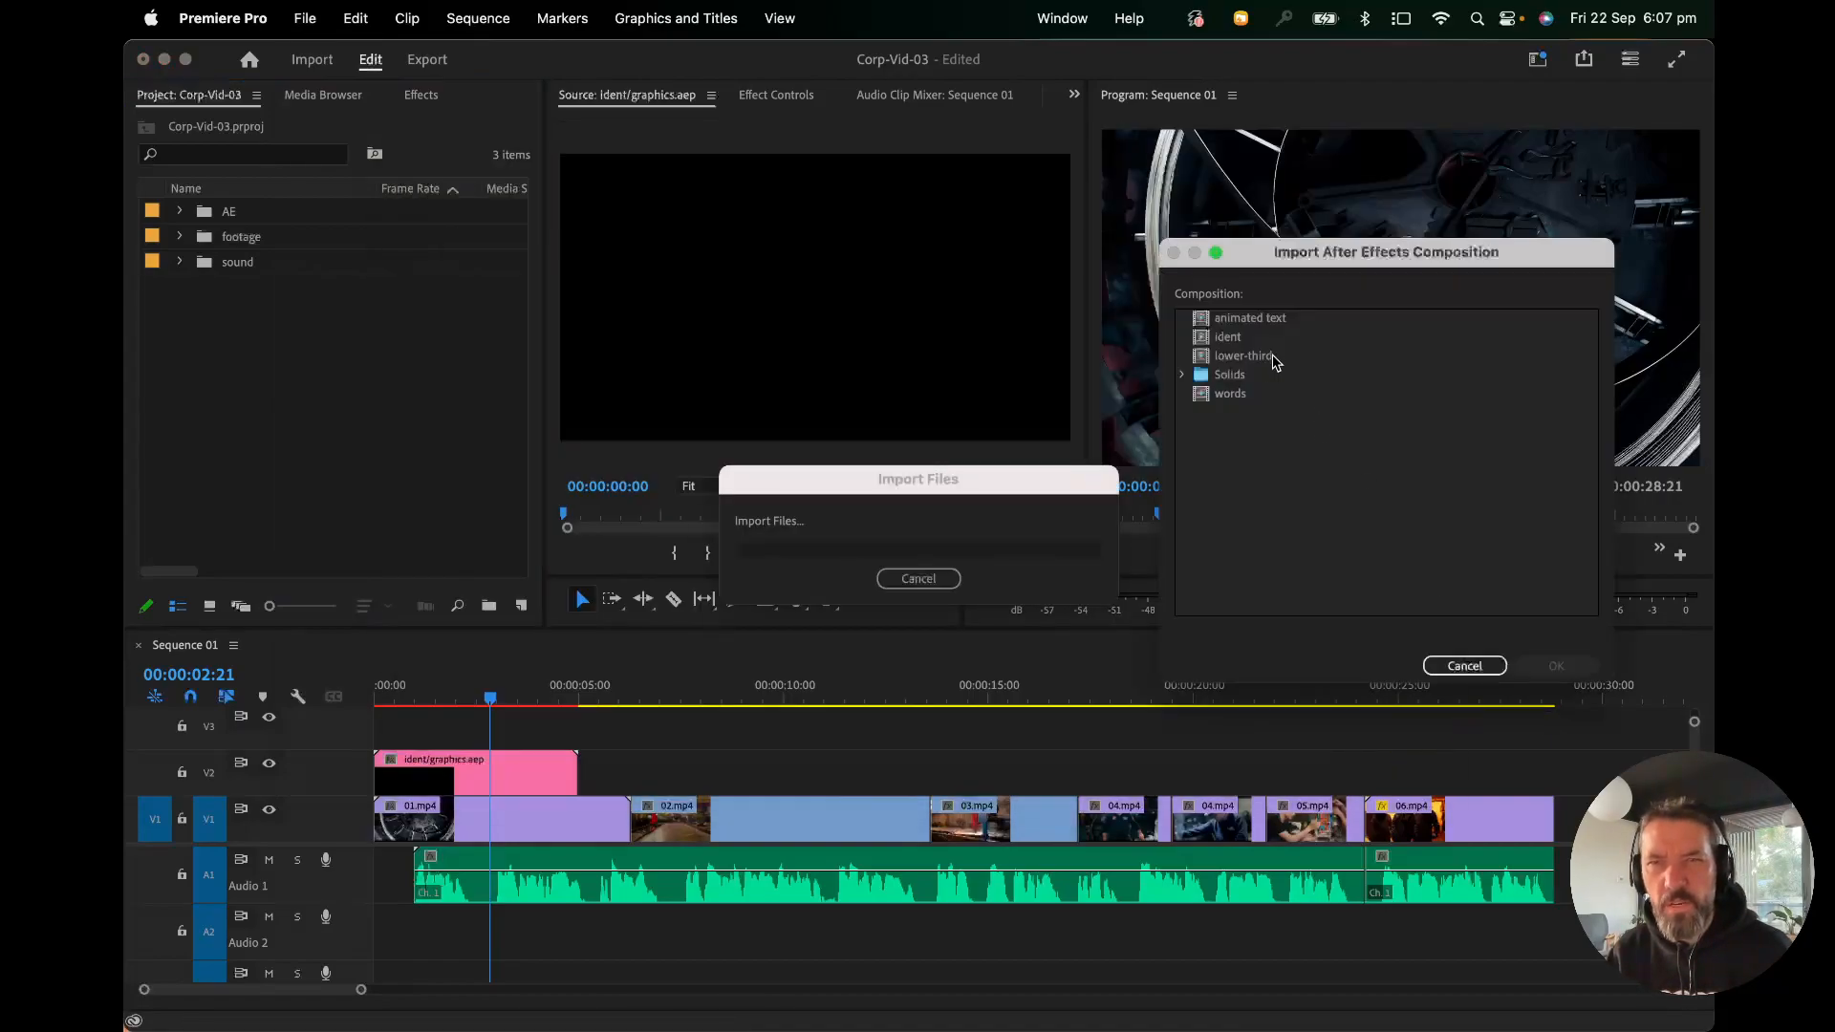
left_click(1244, 355)
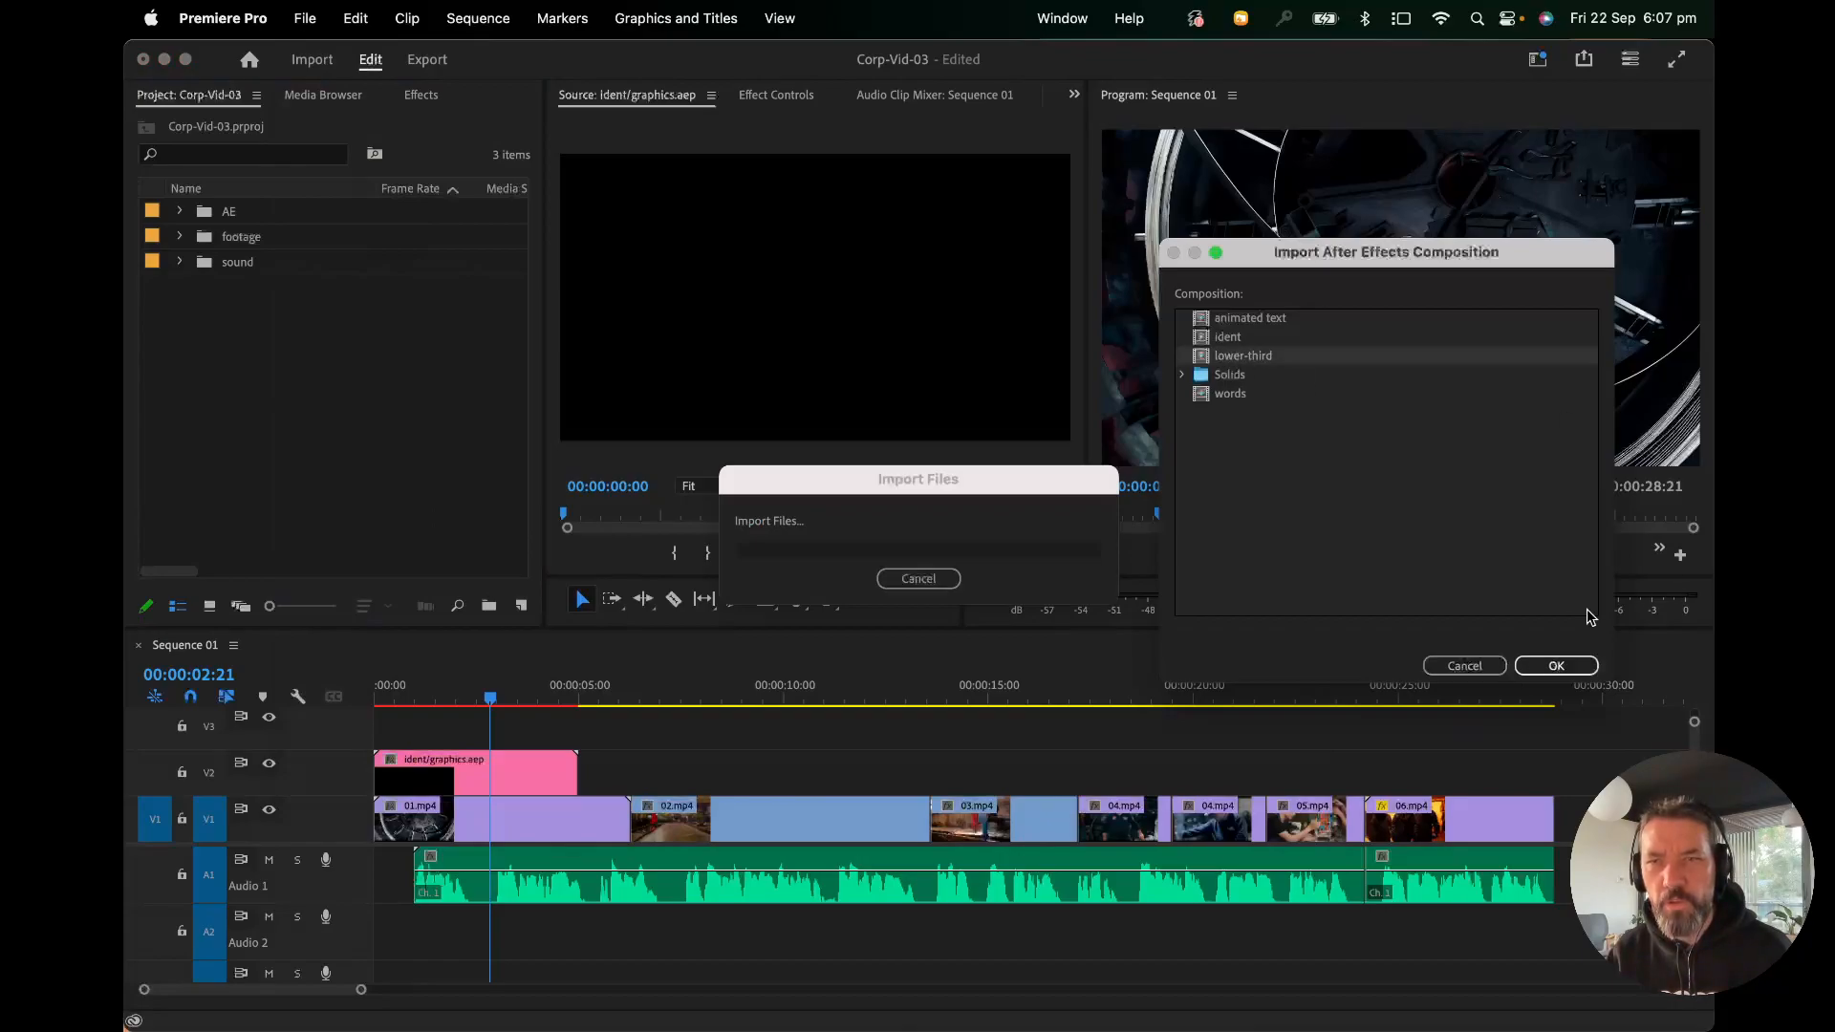
left_click(1554, 663)
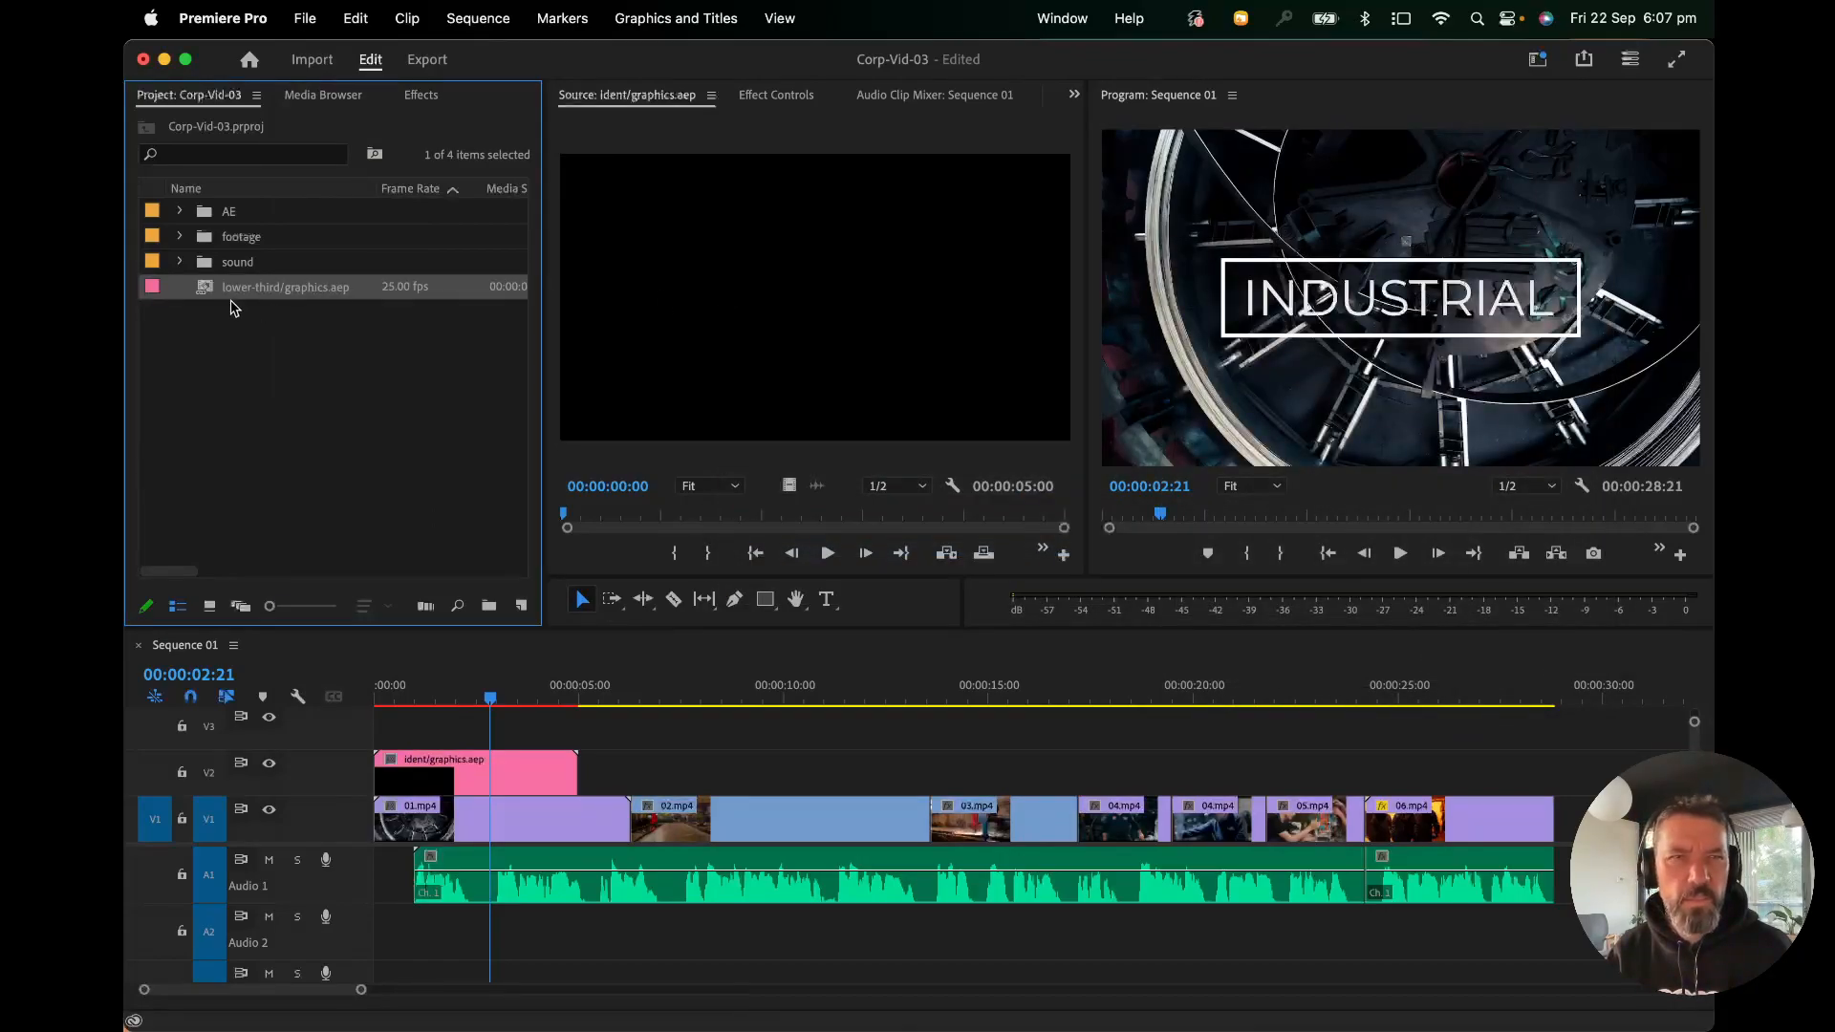
Place the lower-third composition on V2 at the start of 02.mp4 and preview its title, stopping at 00:00:08:17.
left_click_drag(206, 290, 637, 767)
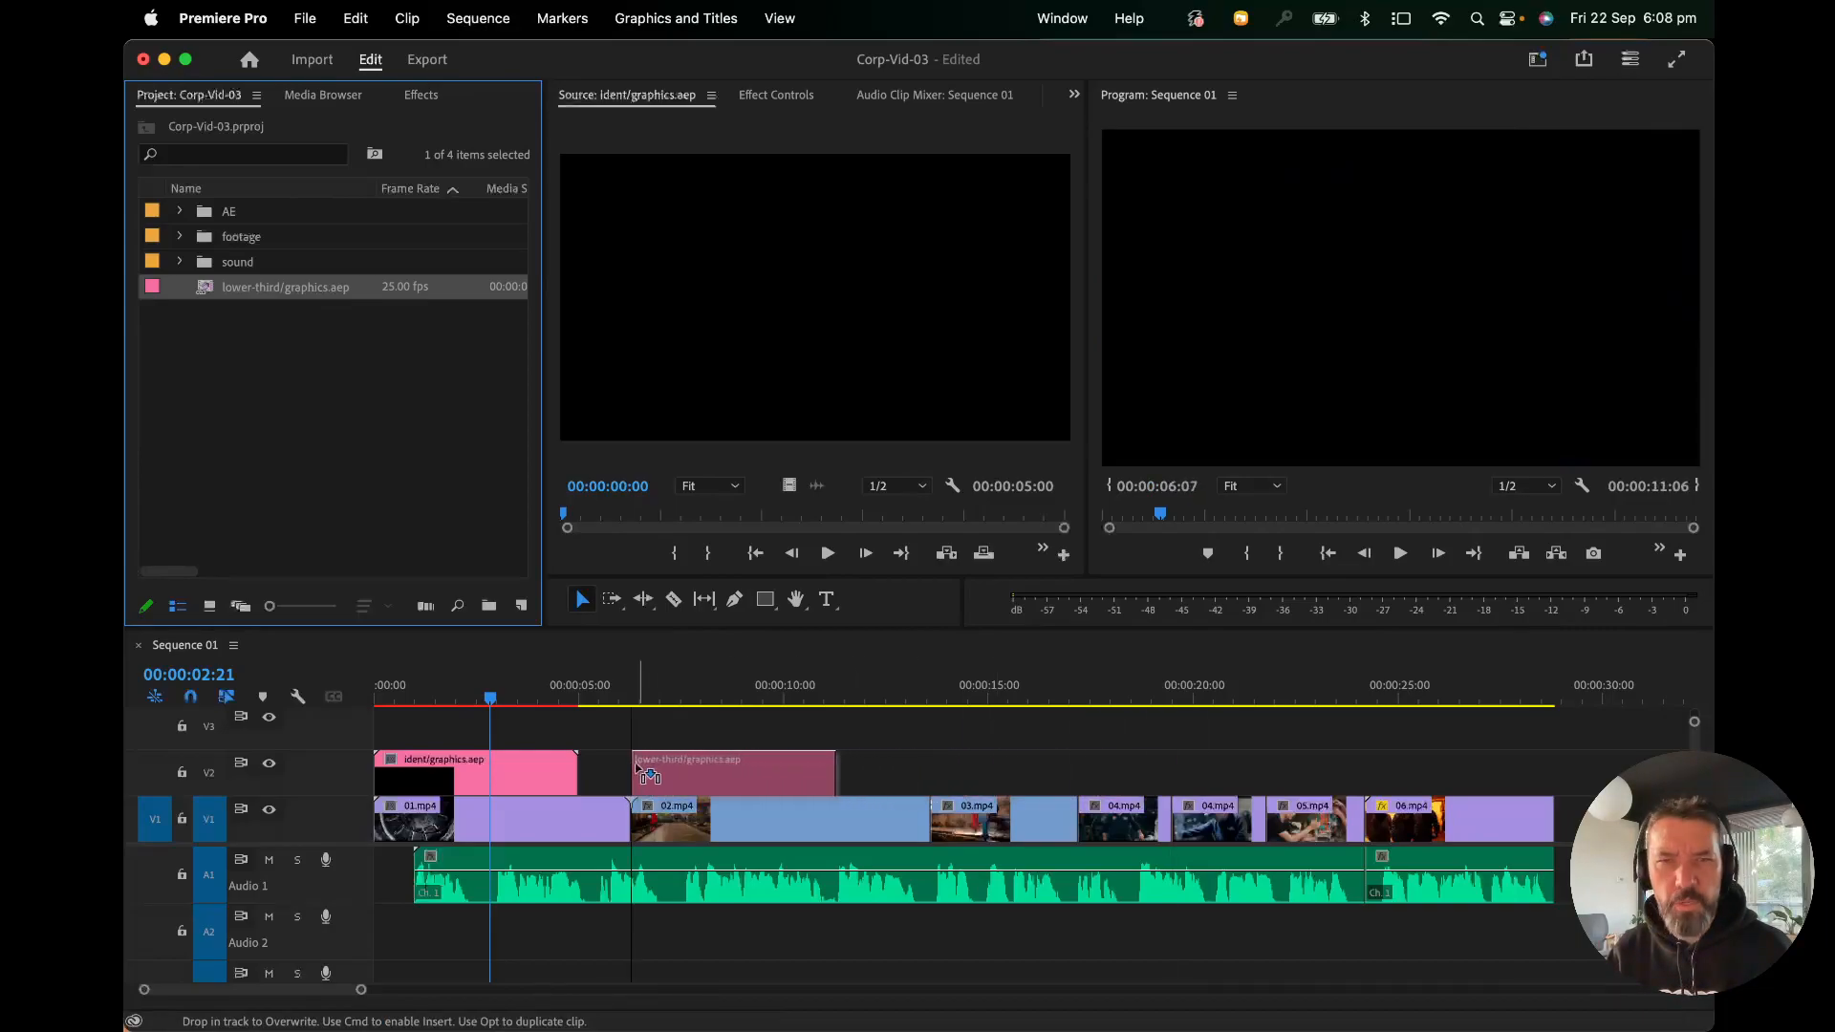
left_click_drag(637, 767, 636, 768)
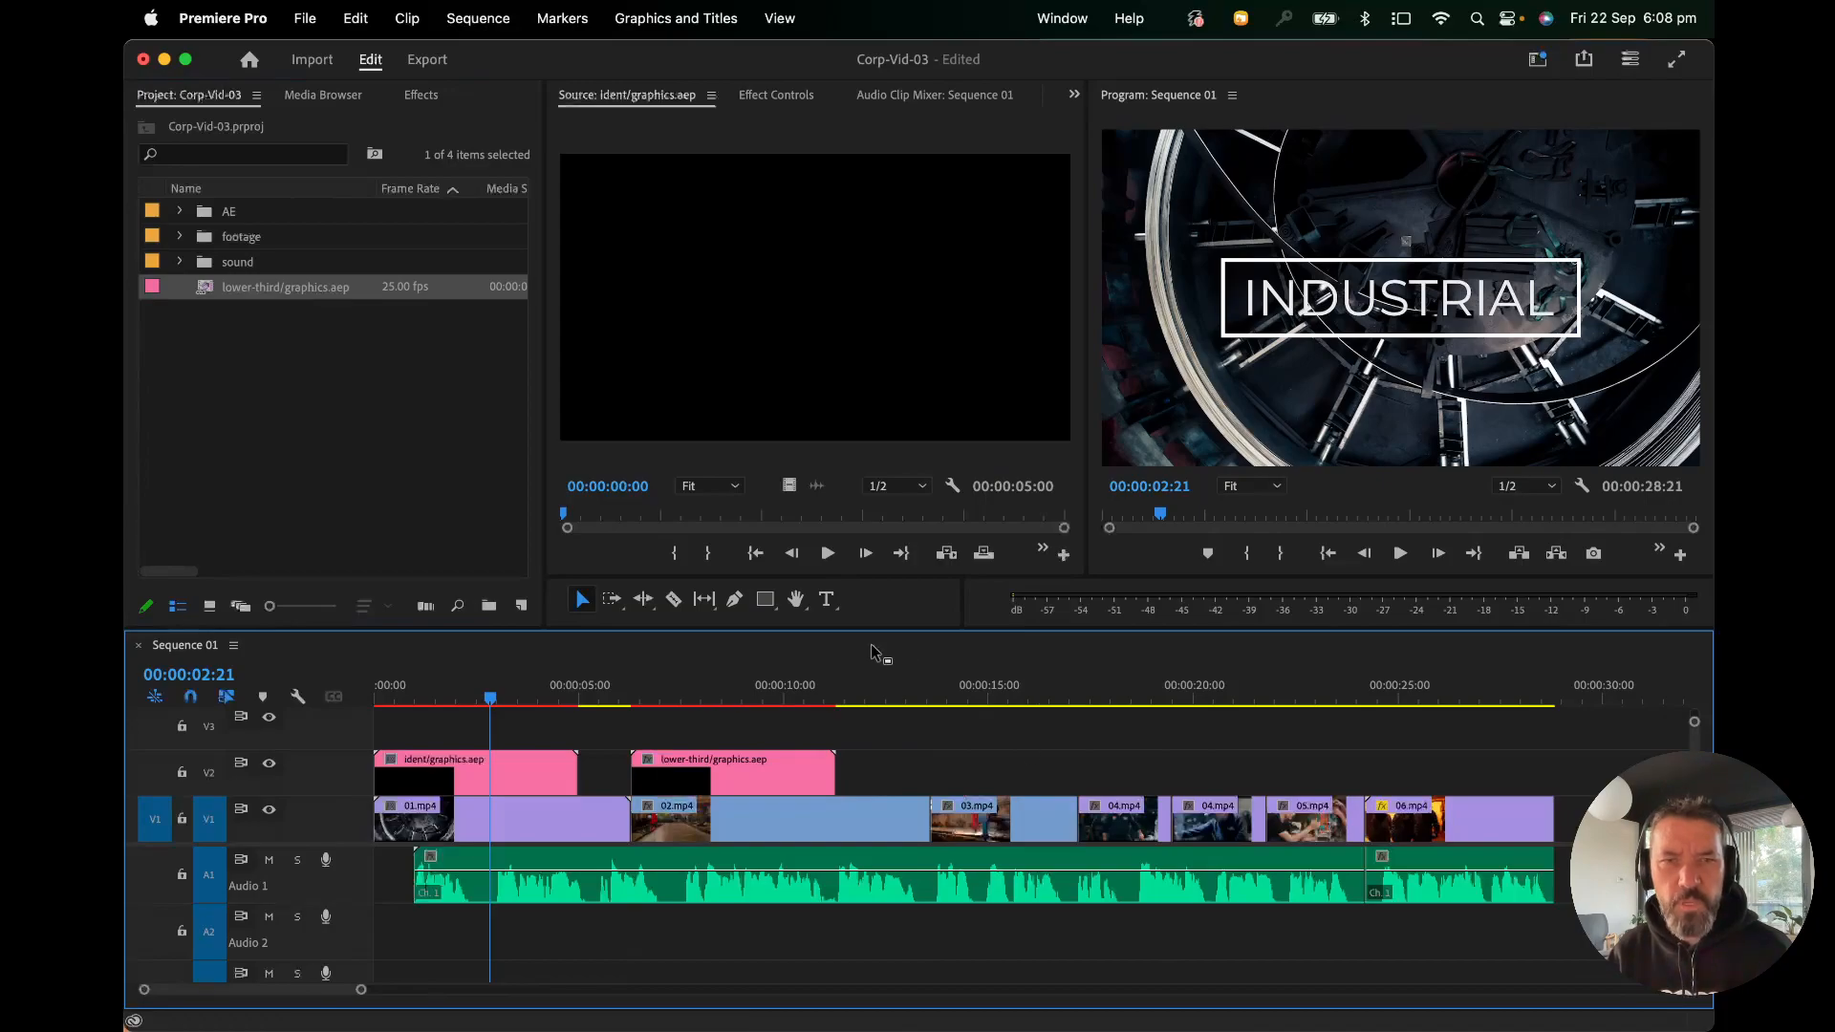
left_click(643, 695)
key("Home")
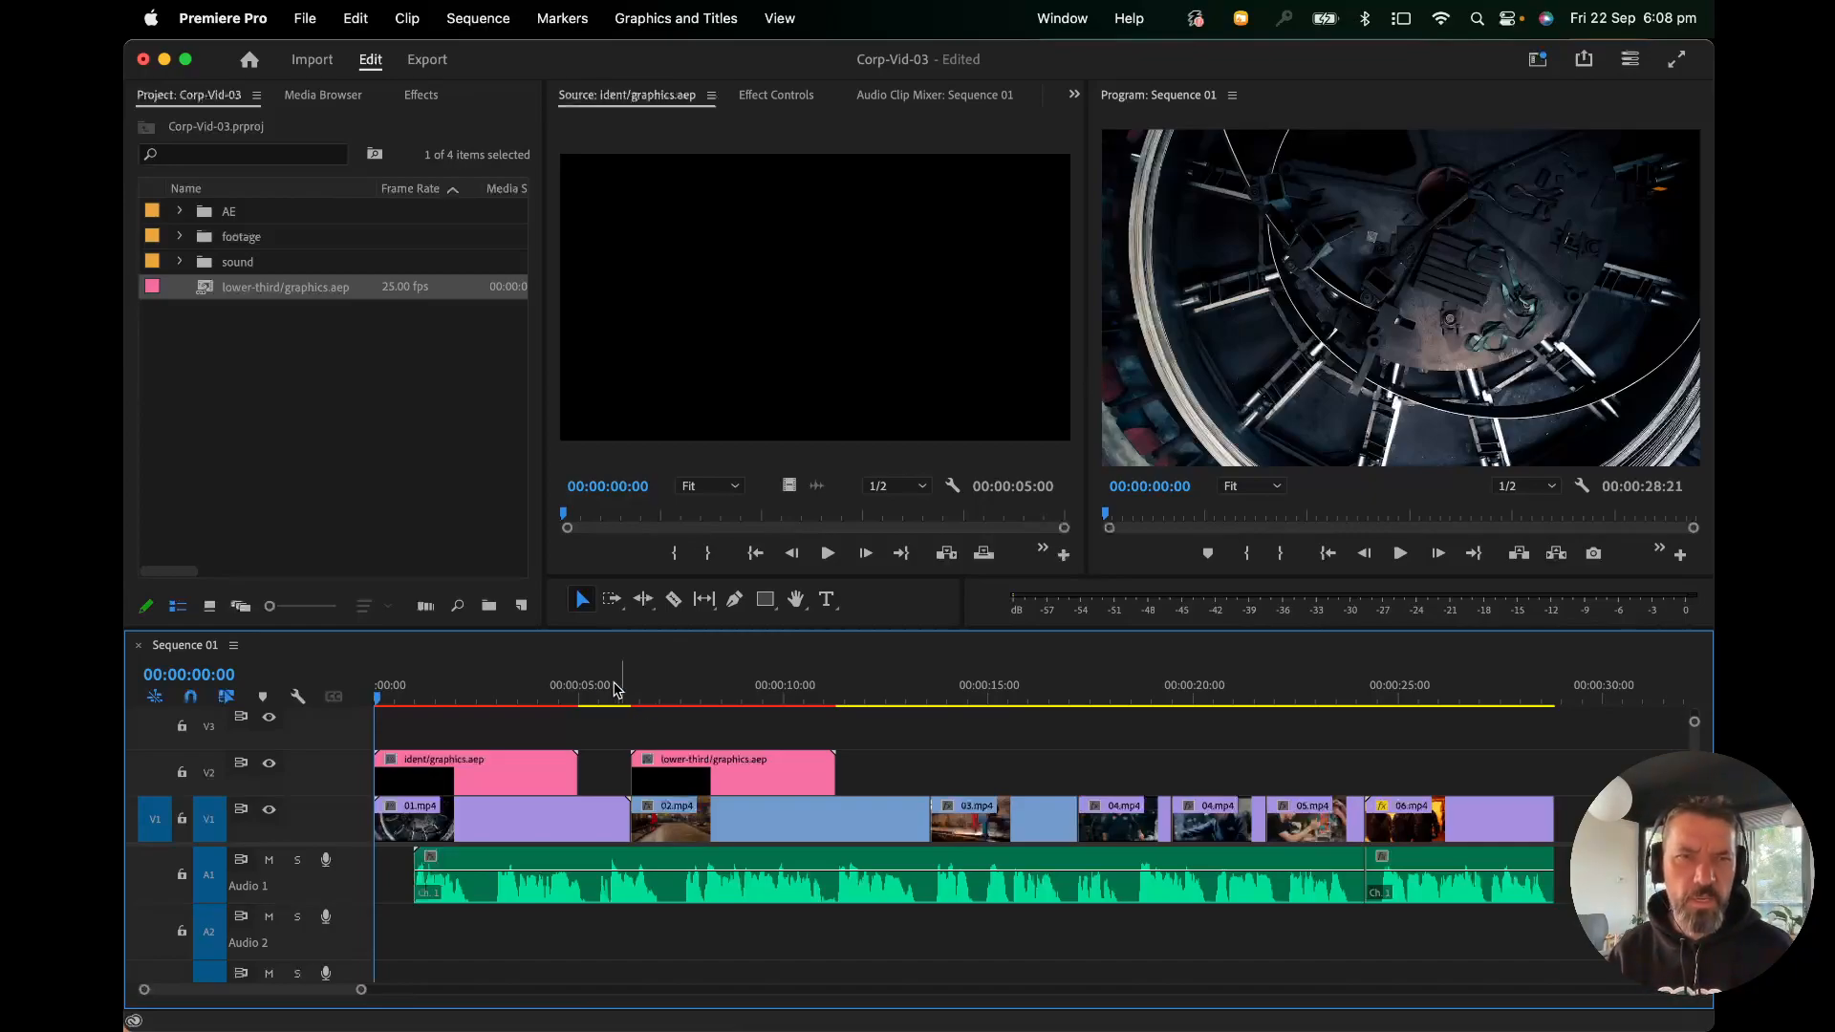
left_click_drag(623, 696, 720, 700)
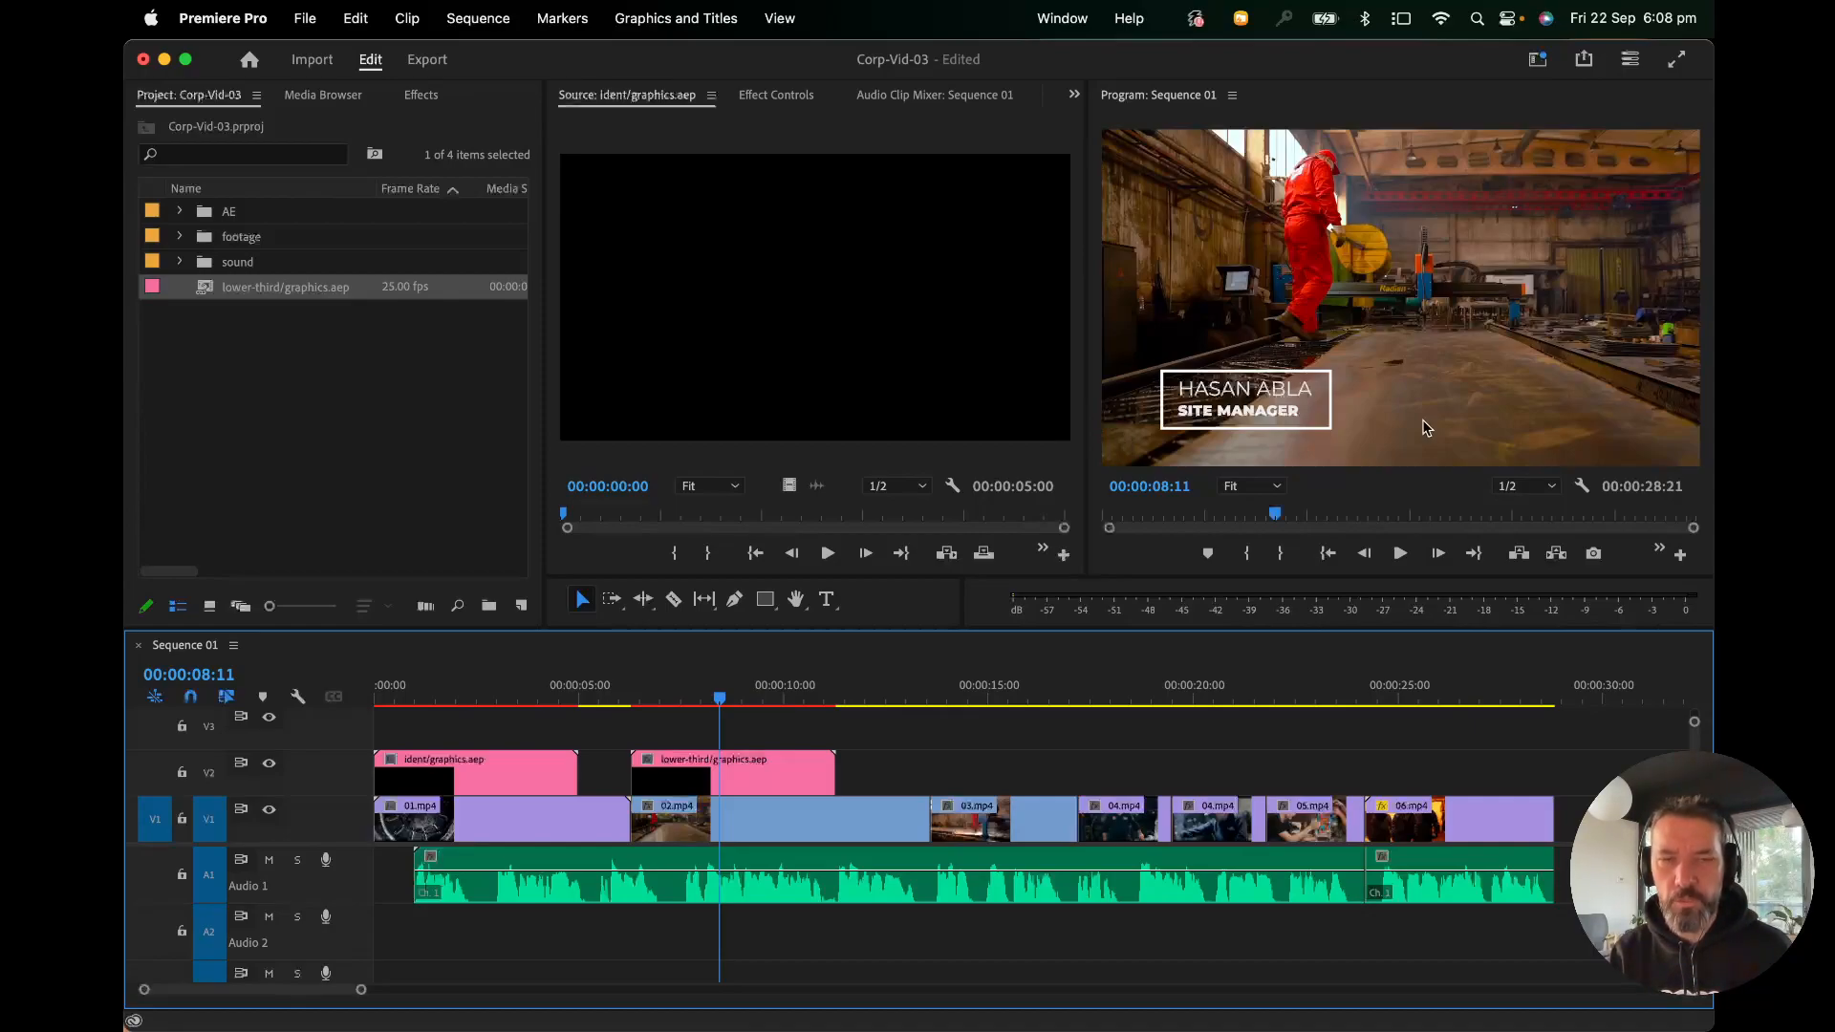
mouse_move(719, 698)
left_mouse_down()
mouse_move(668, 700)
mouse_move(731, 698)
left_mouse_up()
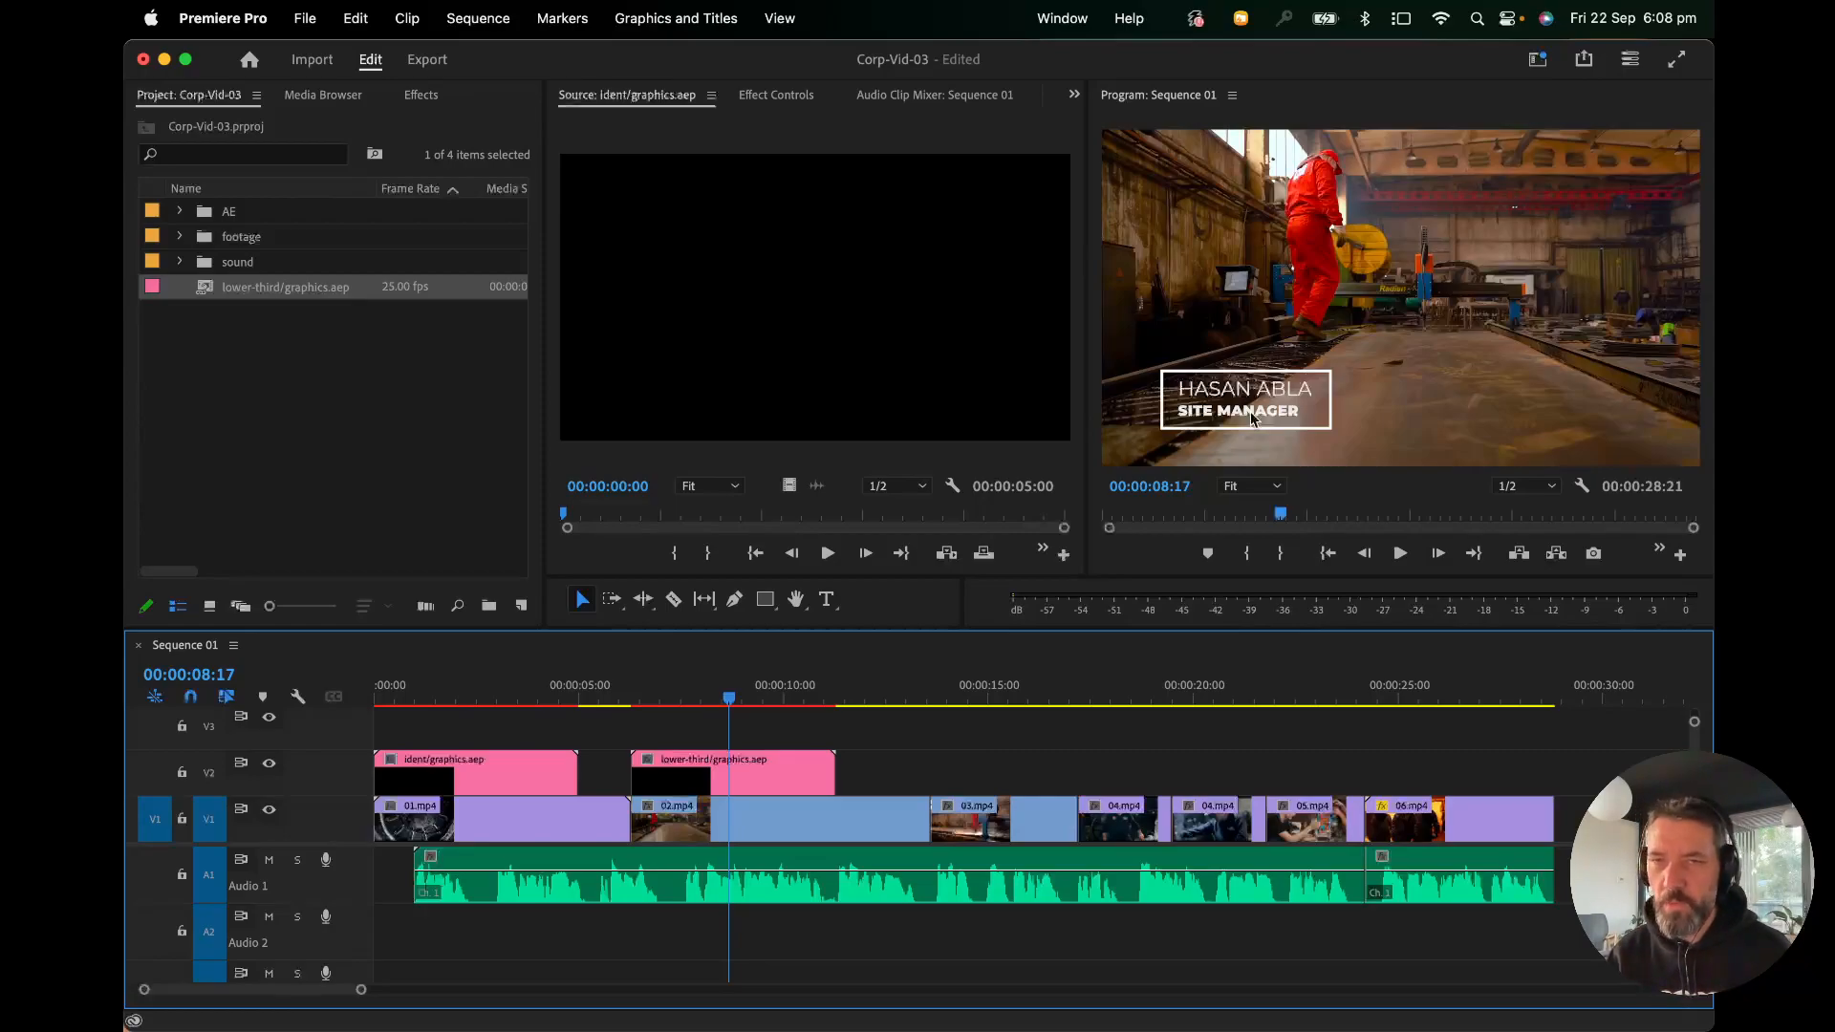
Open the lower-third clip on V2 in After Effects with Edit Original and enlarge the After Effects window to fill the screen.
left_click(723, 781)
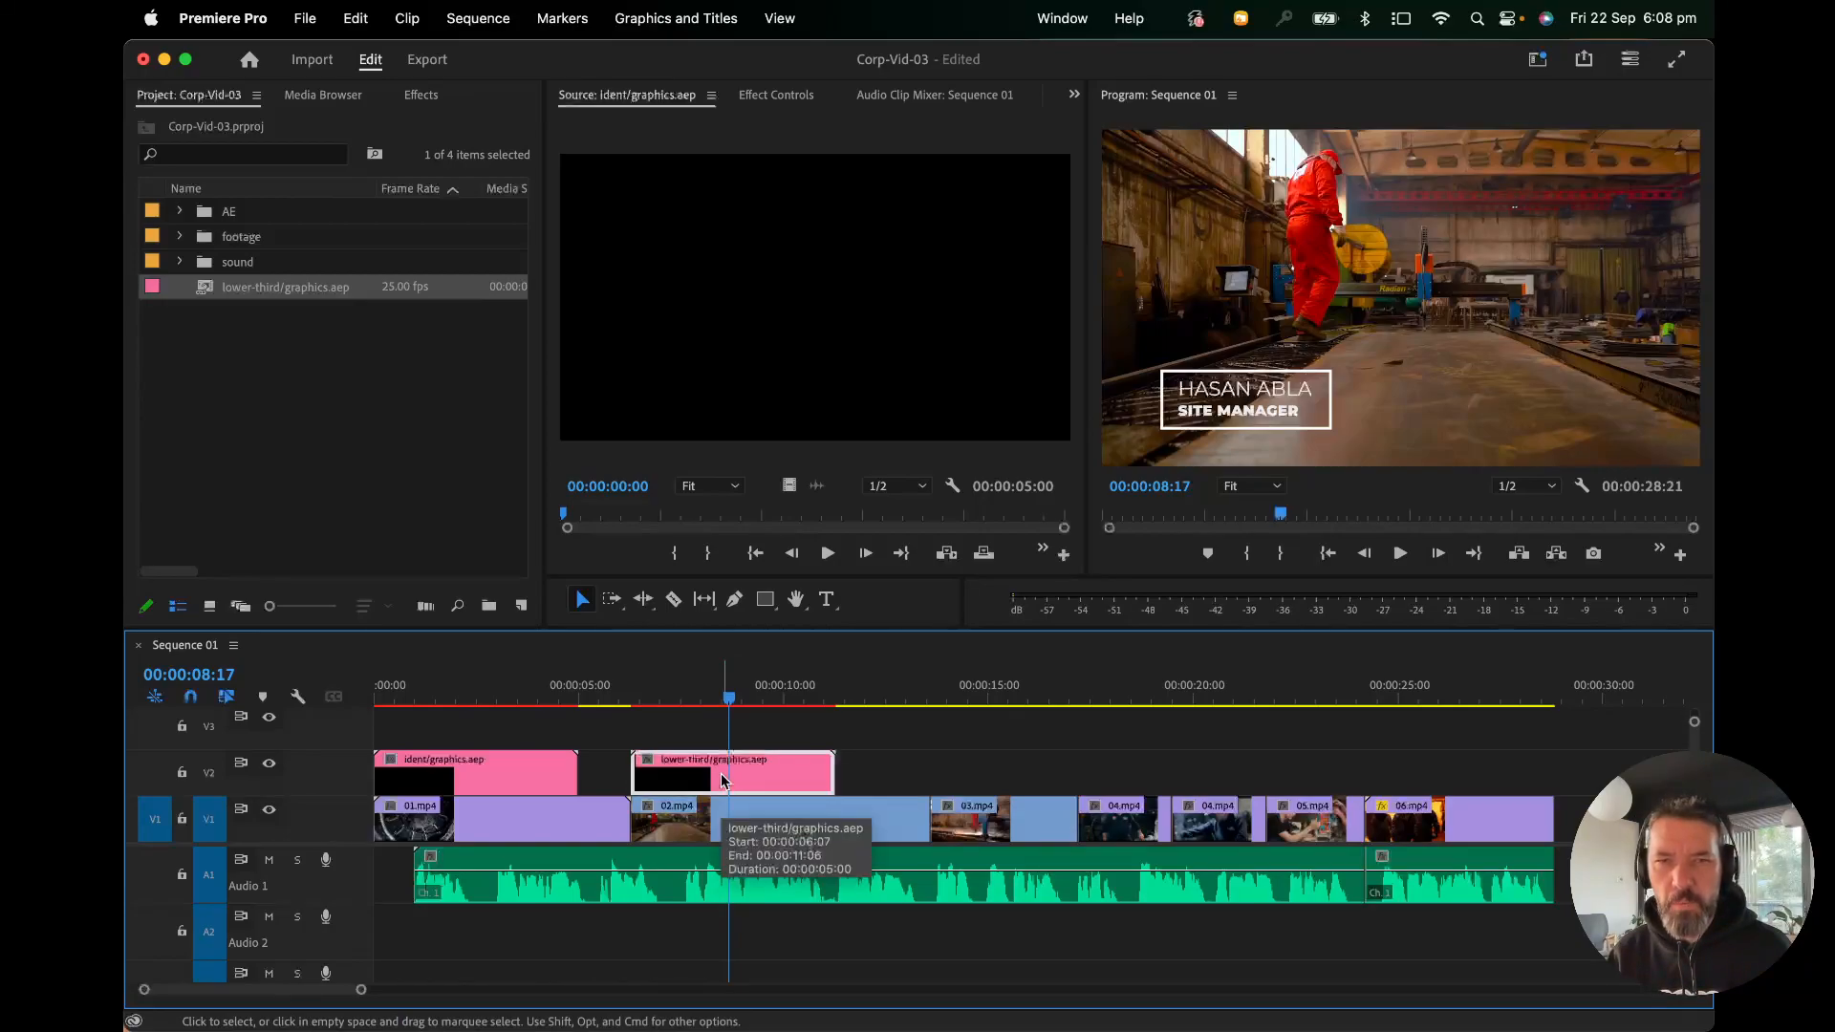
right_click(724, 782)
scroll(886, 833, "down", 5)
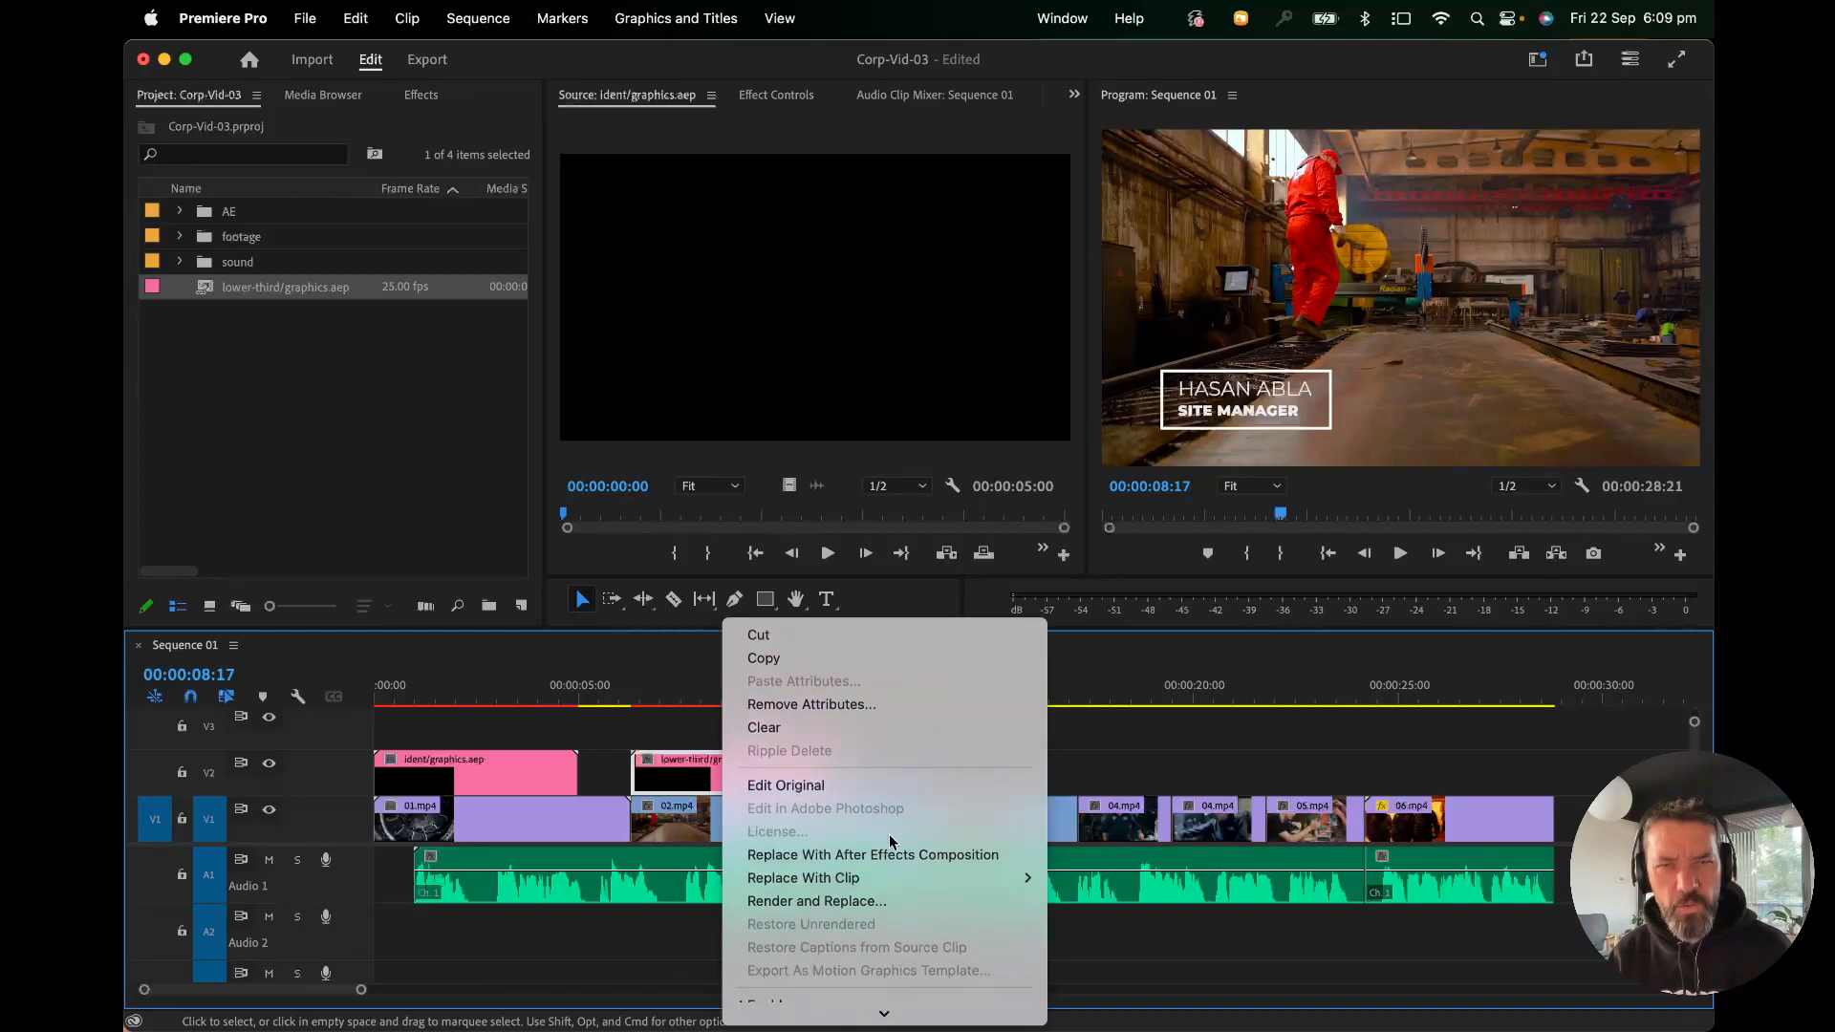
mouse_move(957, 880)
scroll(956, 878, "down", 4)
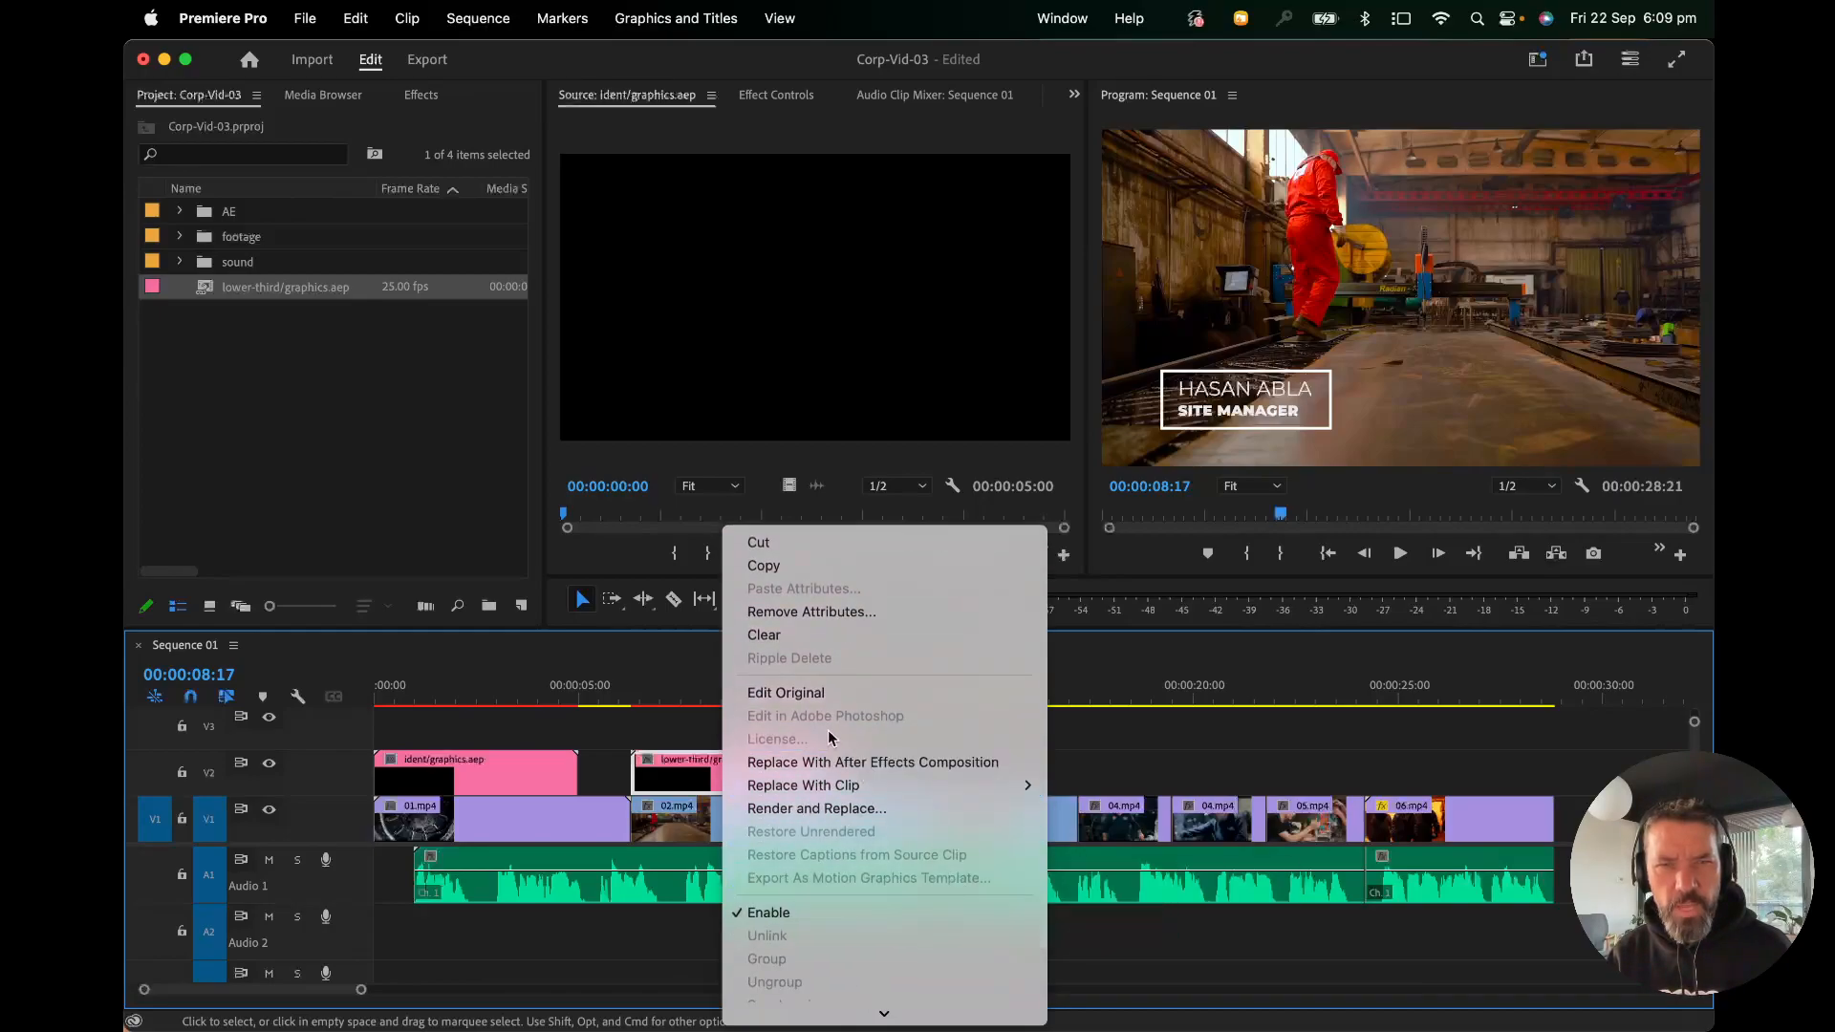
left_click(791, 694)
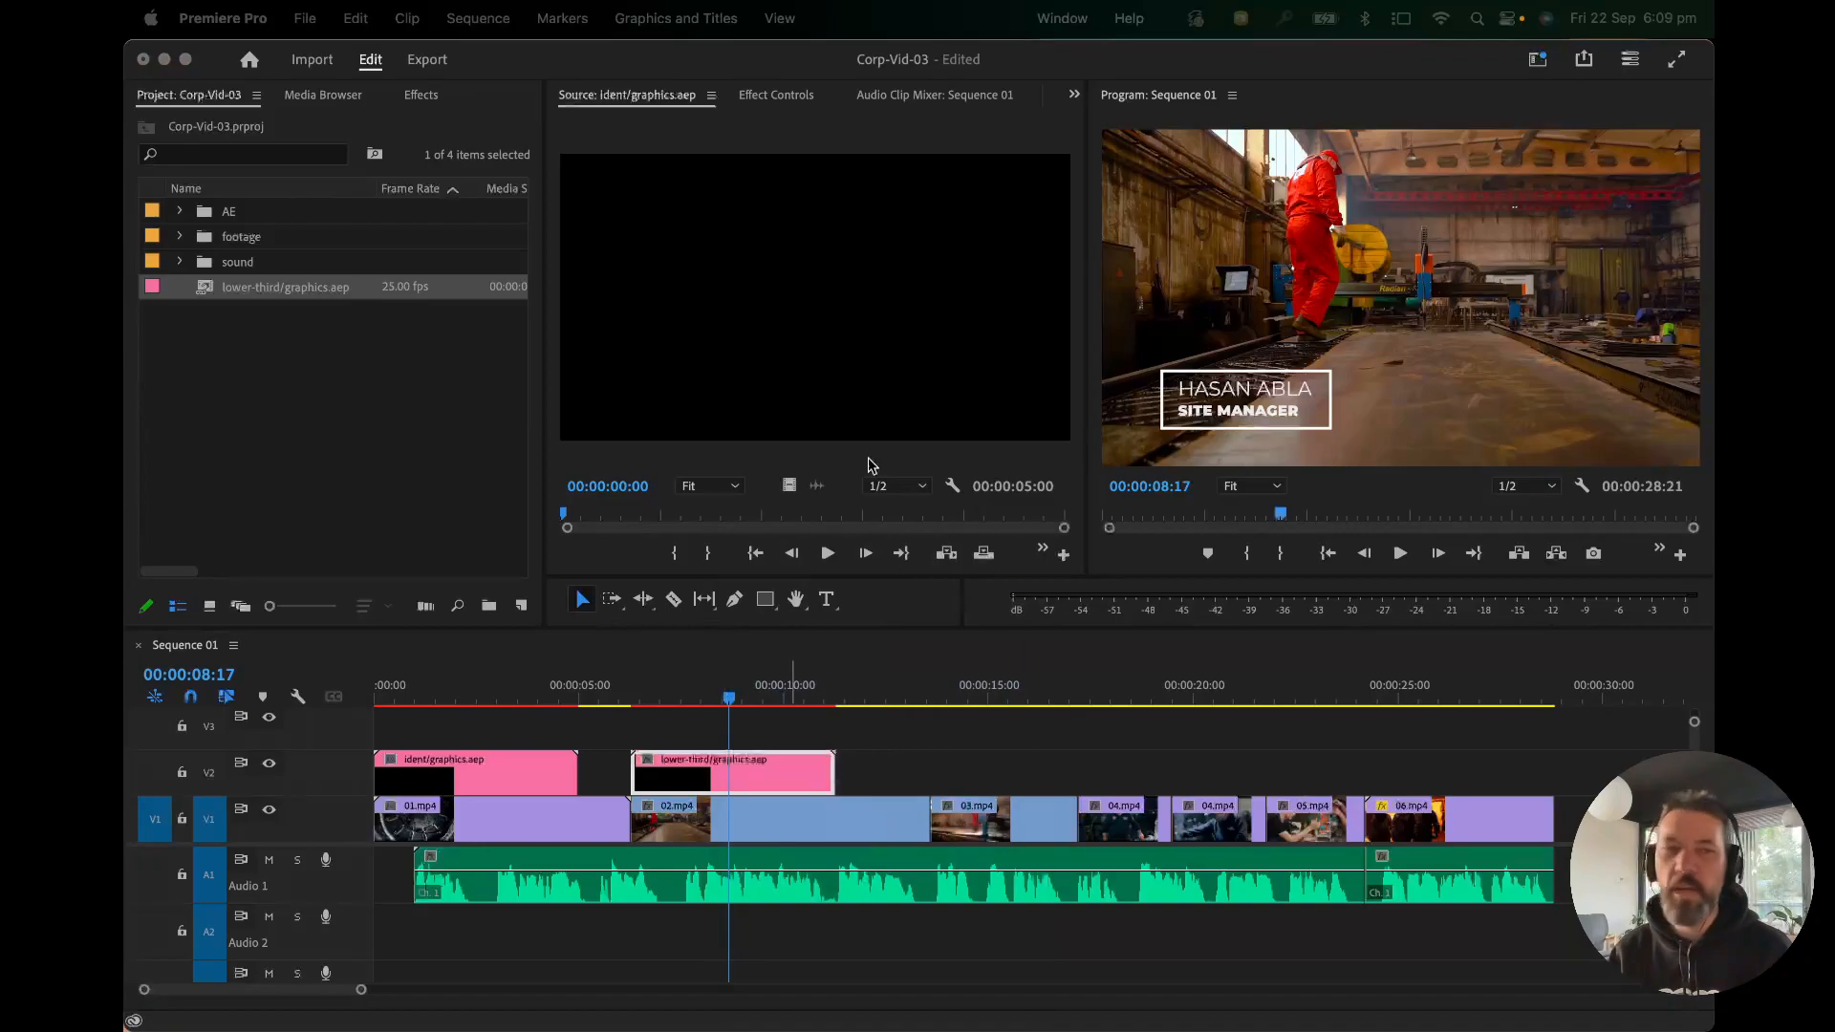
mouse_move(124, 564)
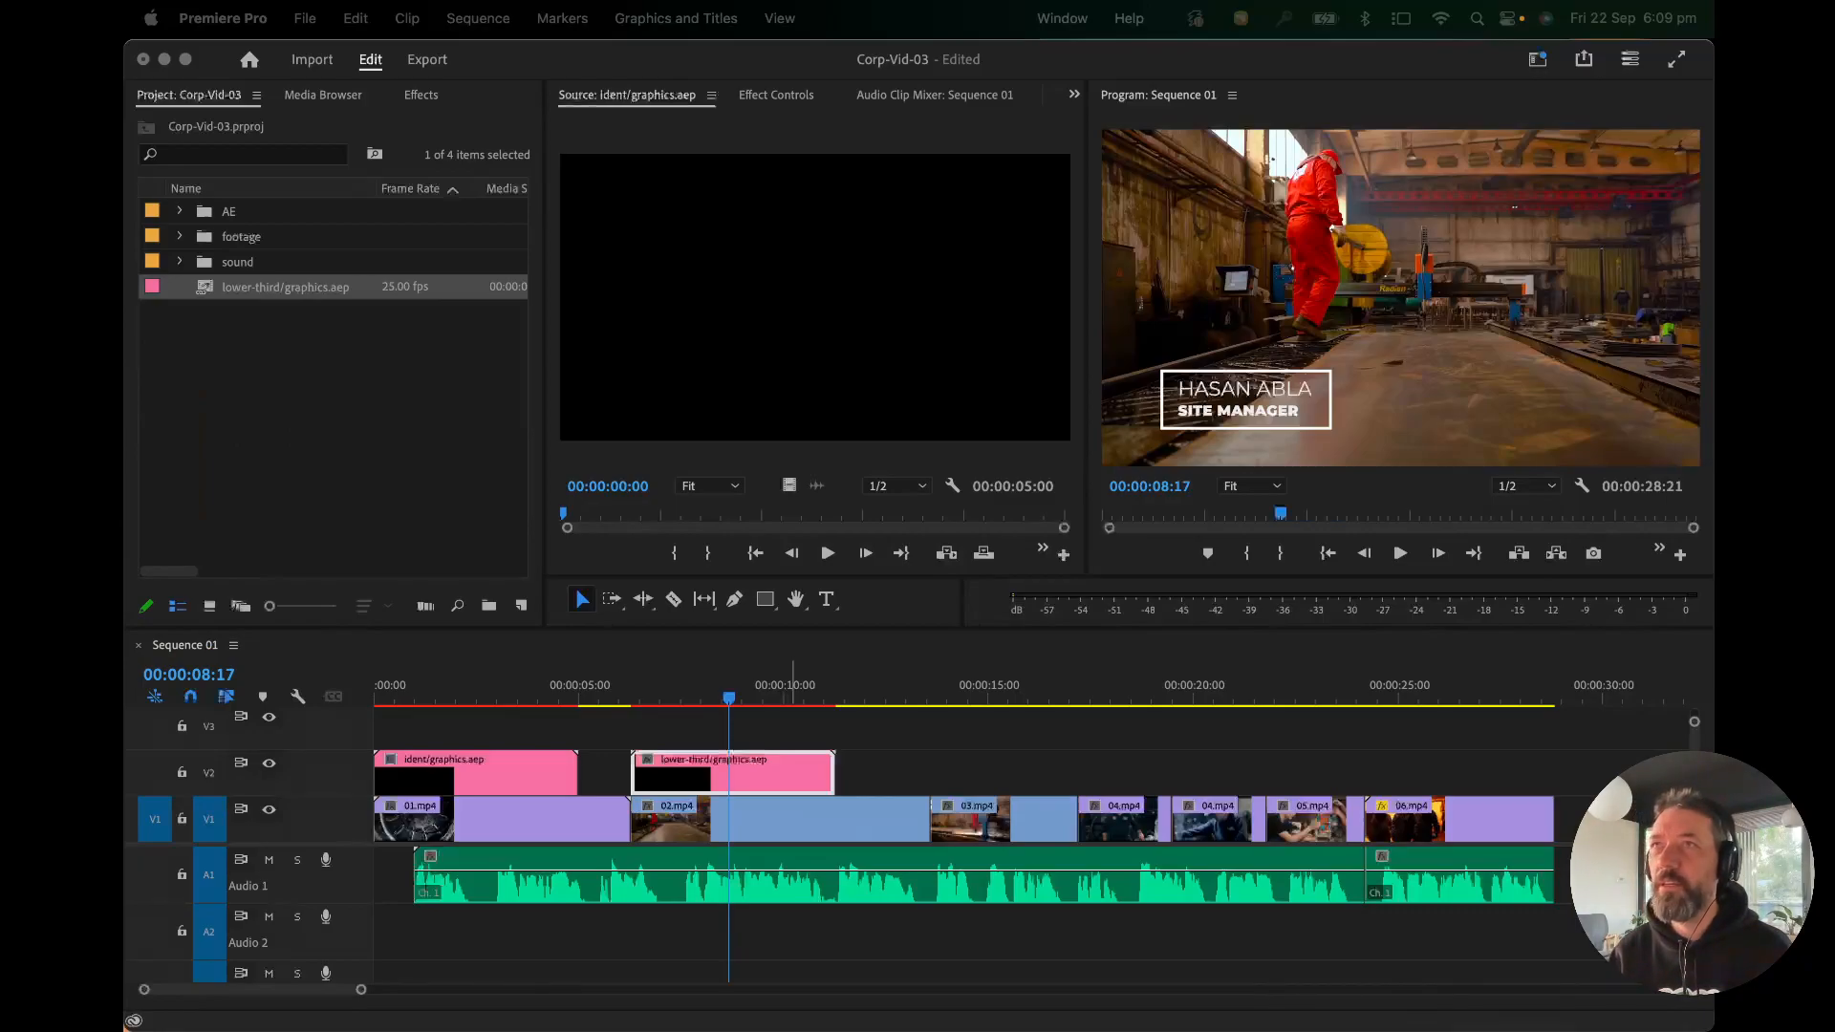
left_click_drag(1714, 95, 1057, 114)
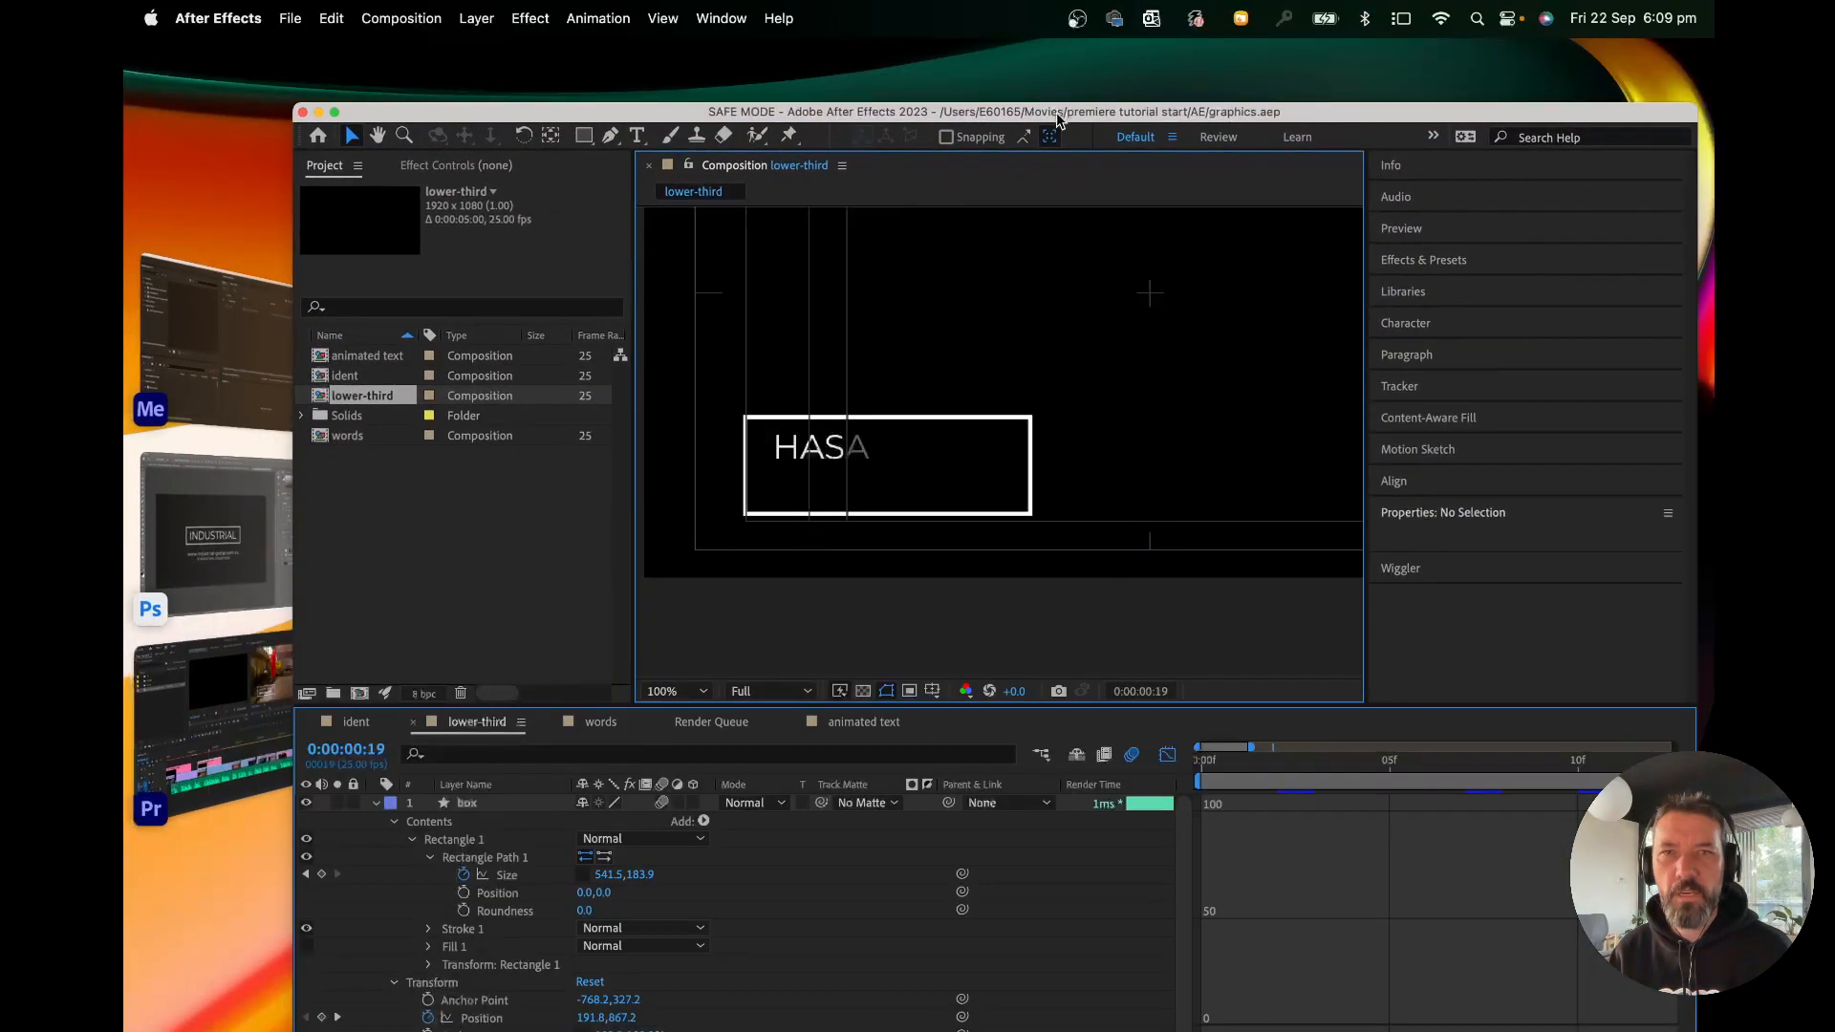
double_click(1059, 111)
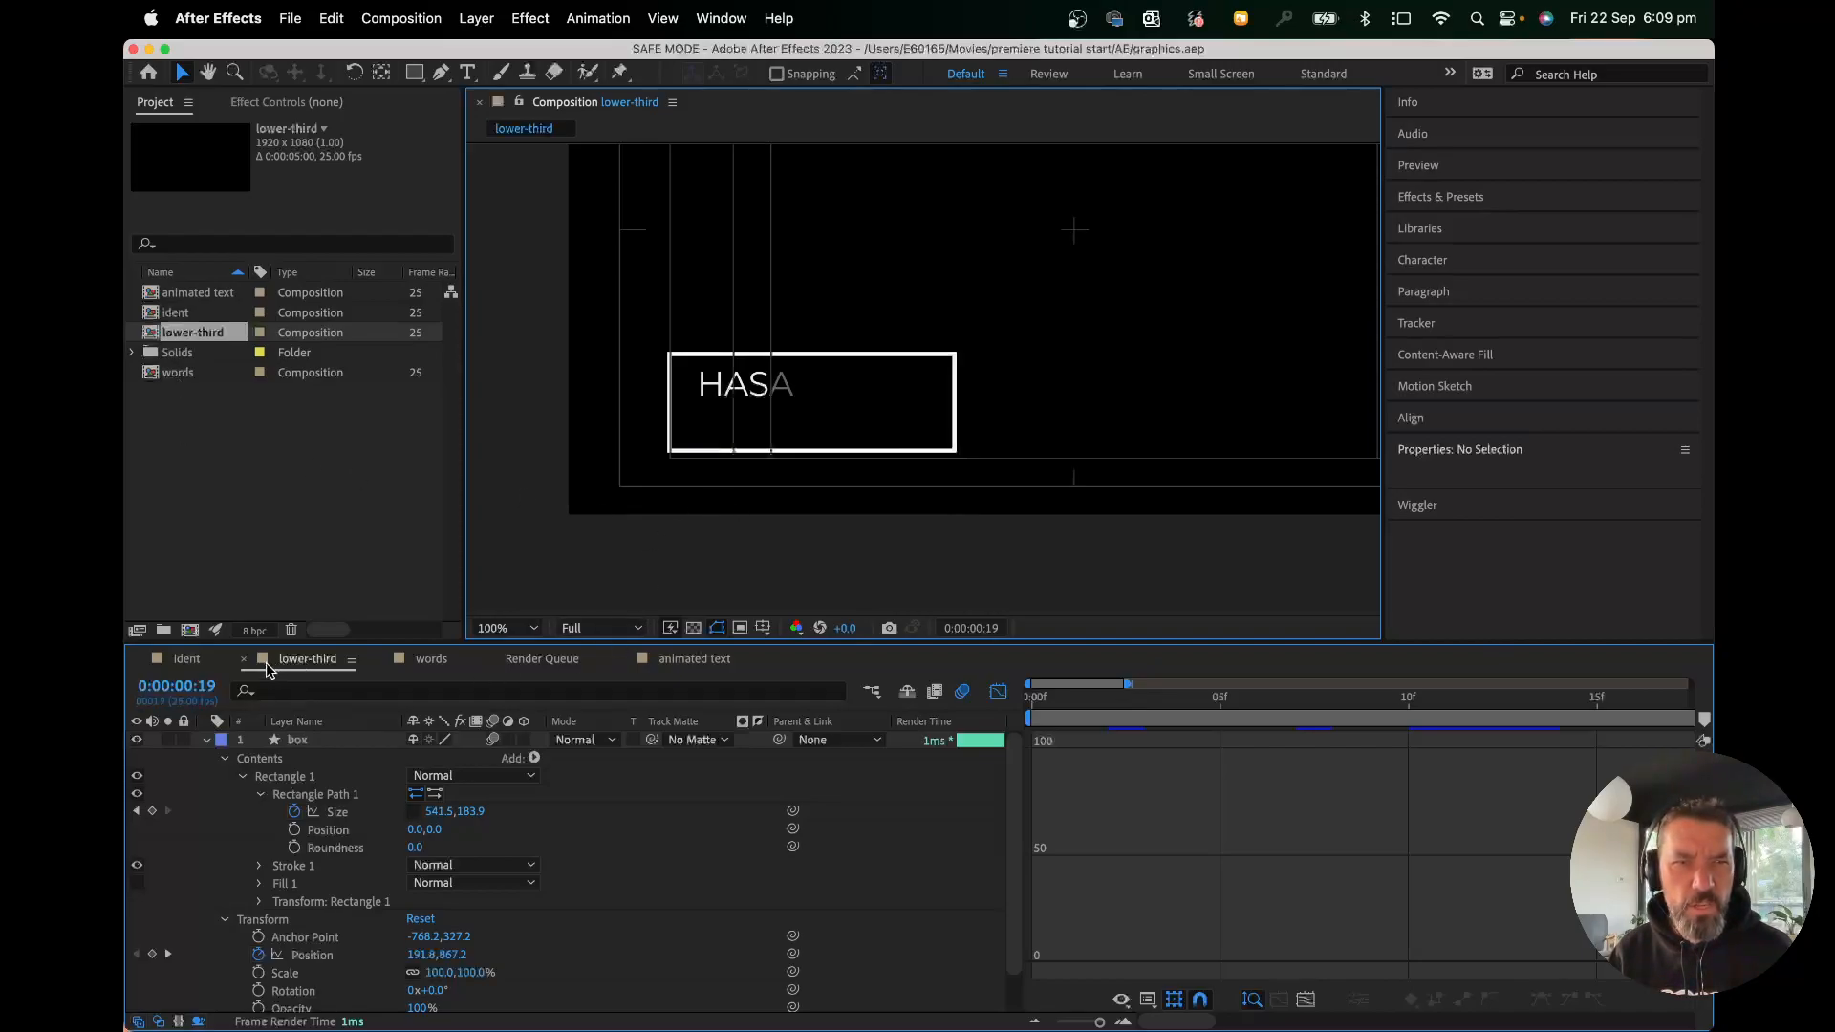
Show the collapsed lower-third layers as bars over the full duration, hiding the Graph Editor and the switches, modes and render time columns.
left_click(206, 740)
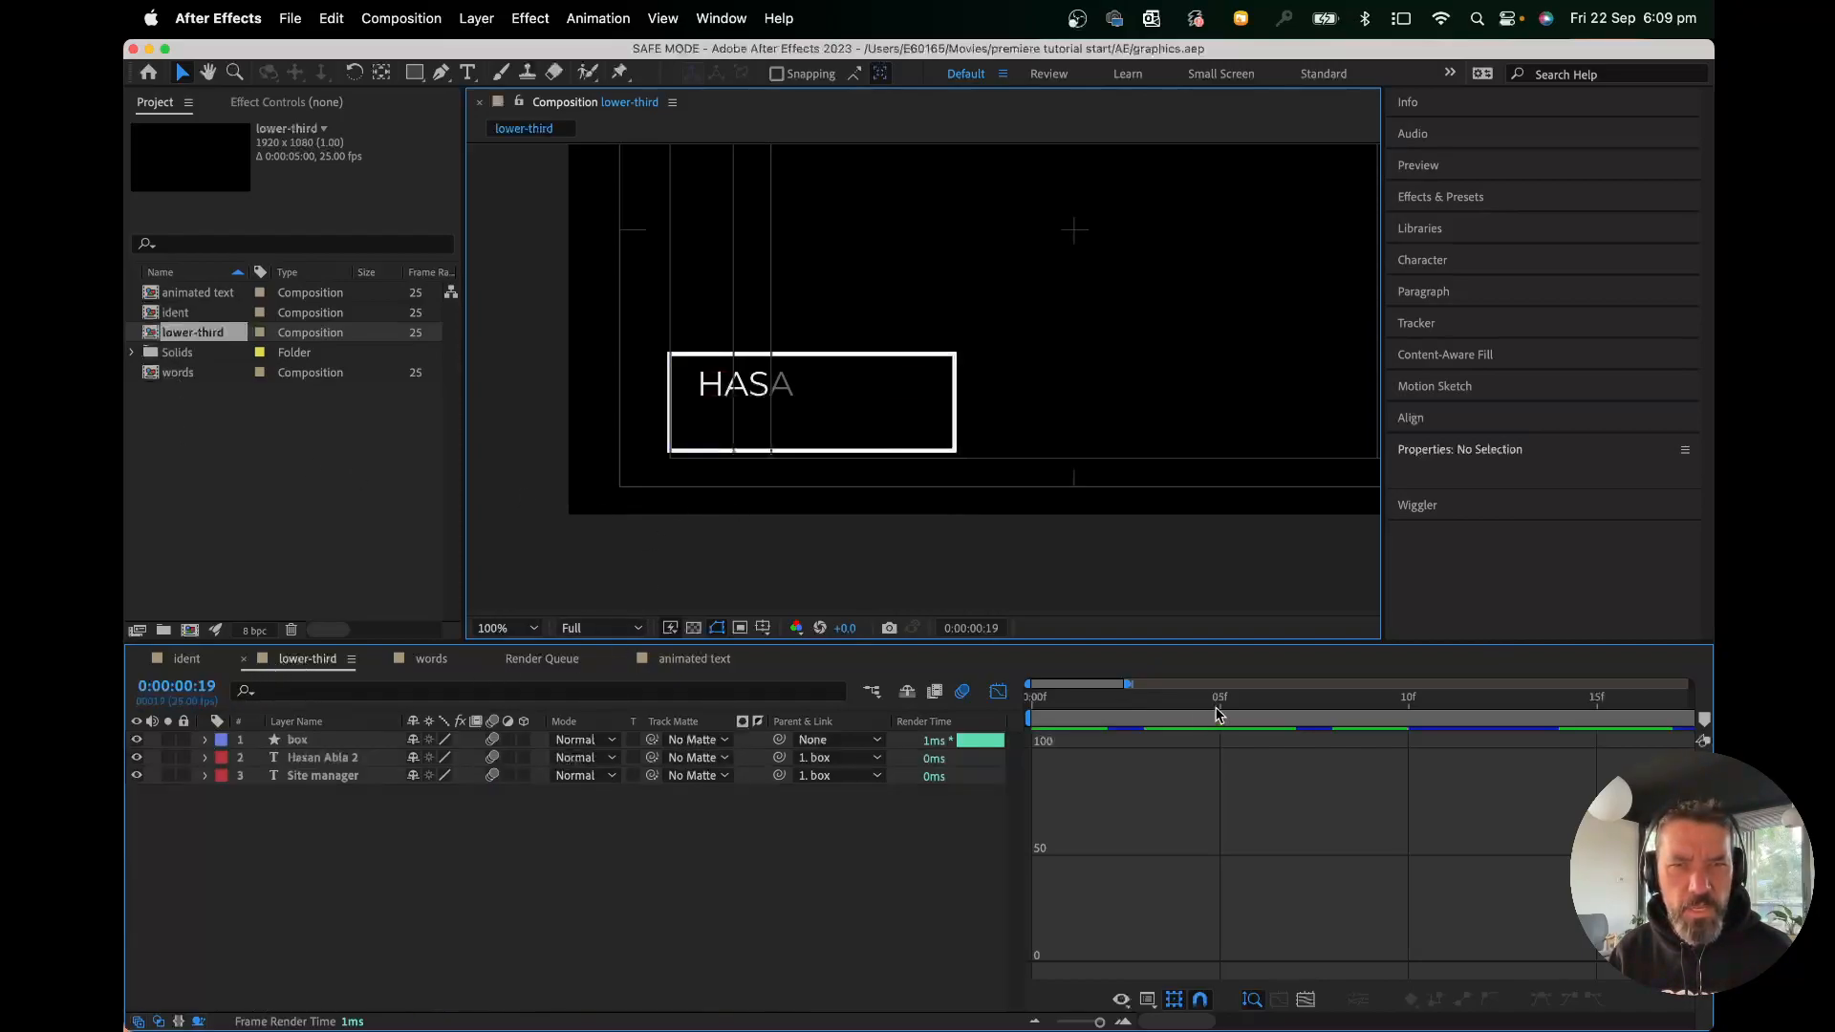
left_click_drag(1129, 684, 1692, 684)
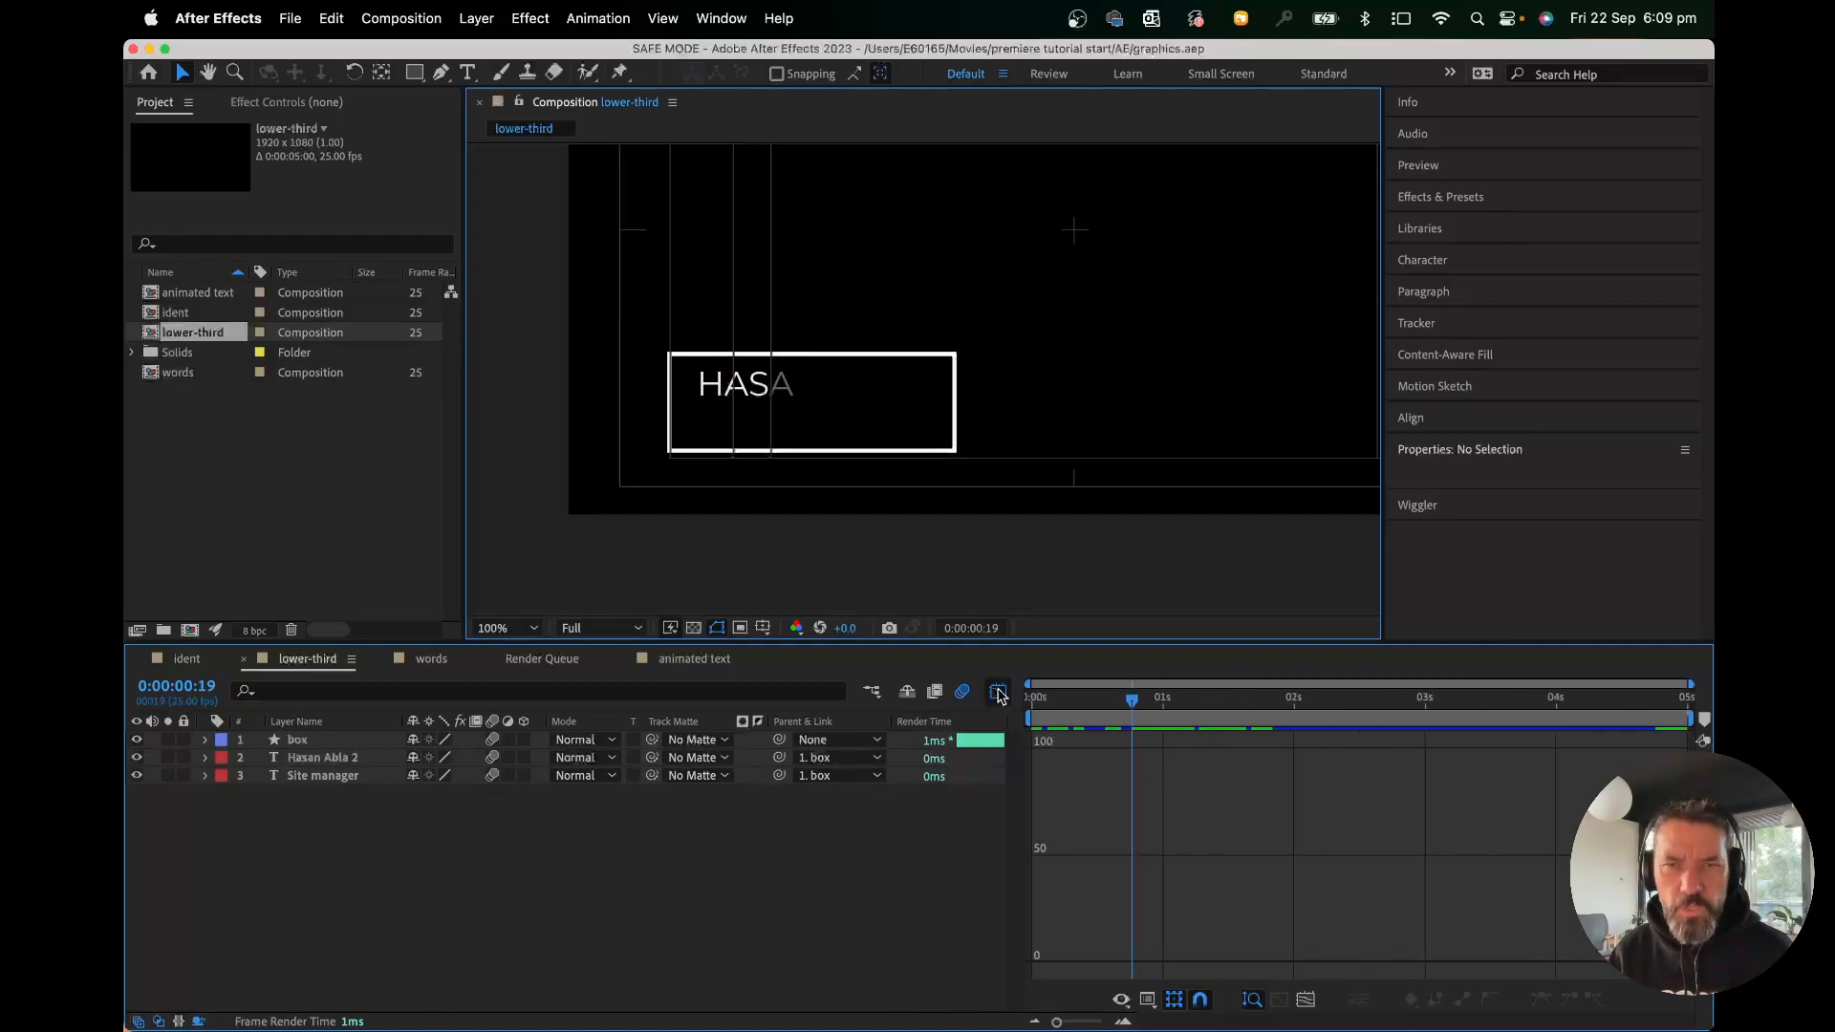
left_click(997, 695)
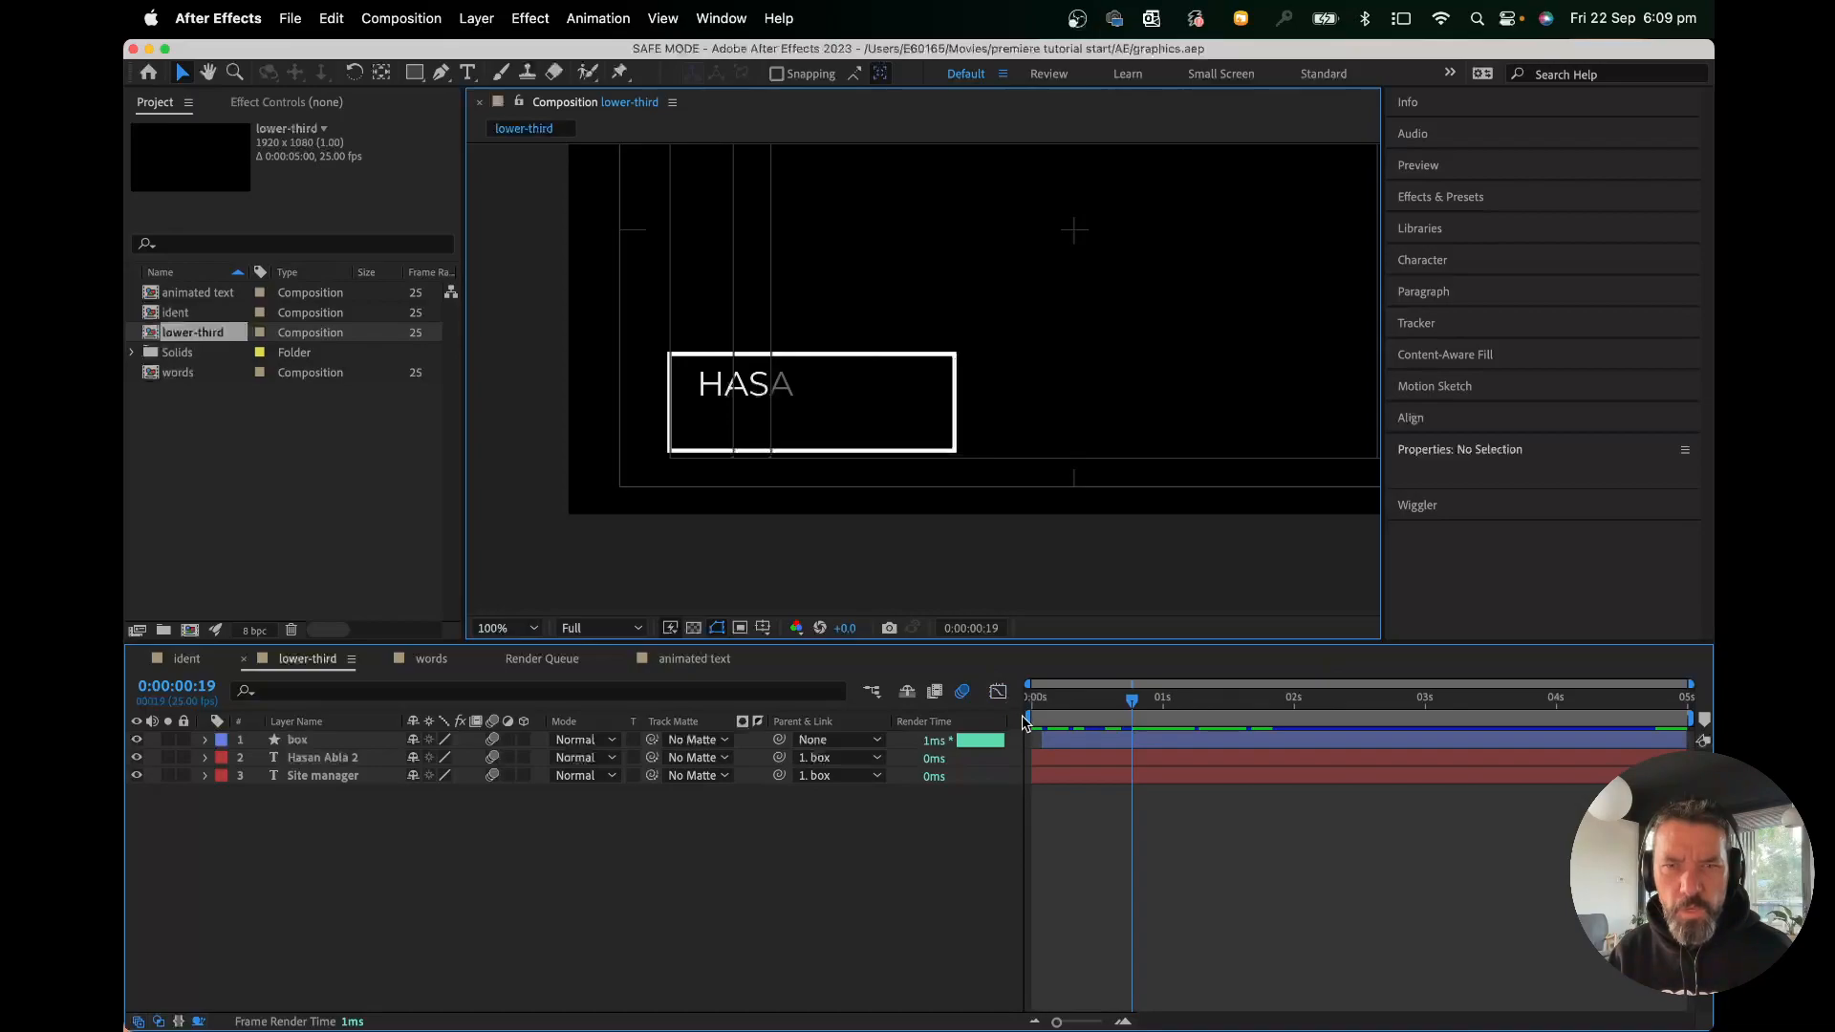
left_click(1026, 718)
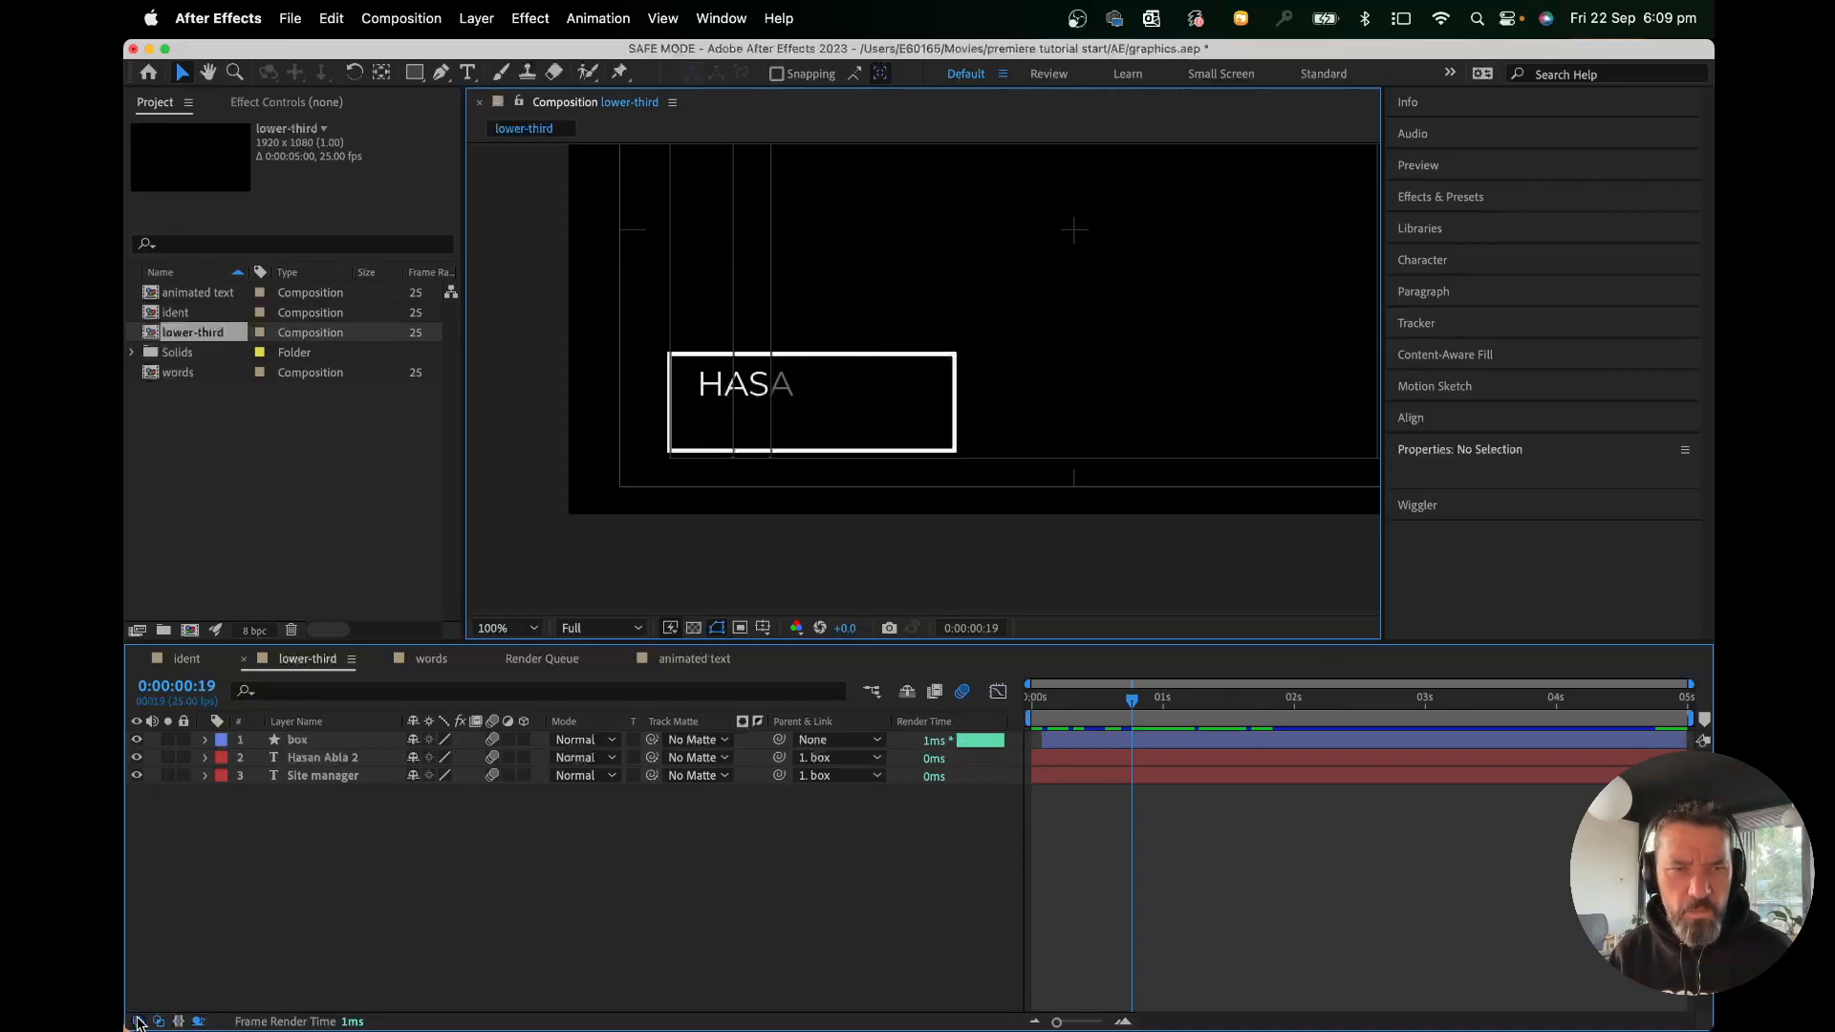
left_click(137, 1021)
left_click(159, 1021)
left_click(199, 1020)
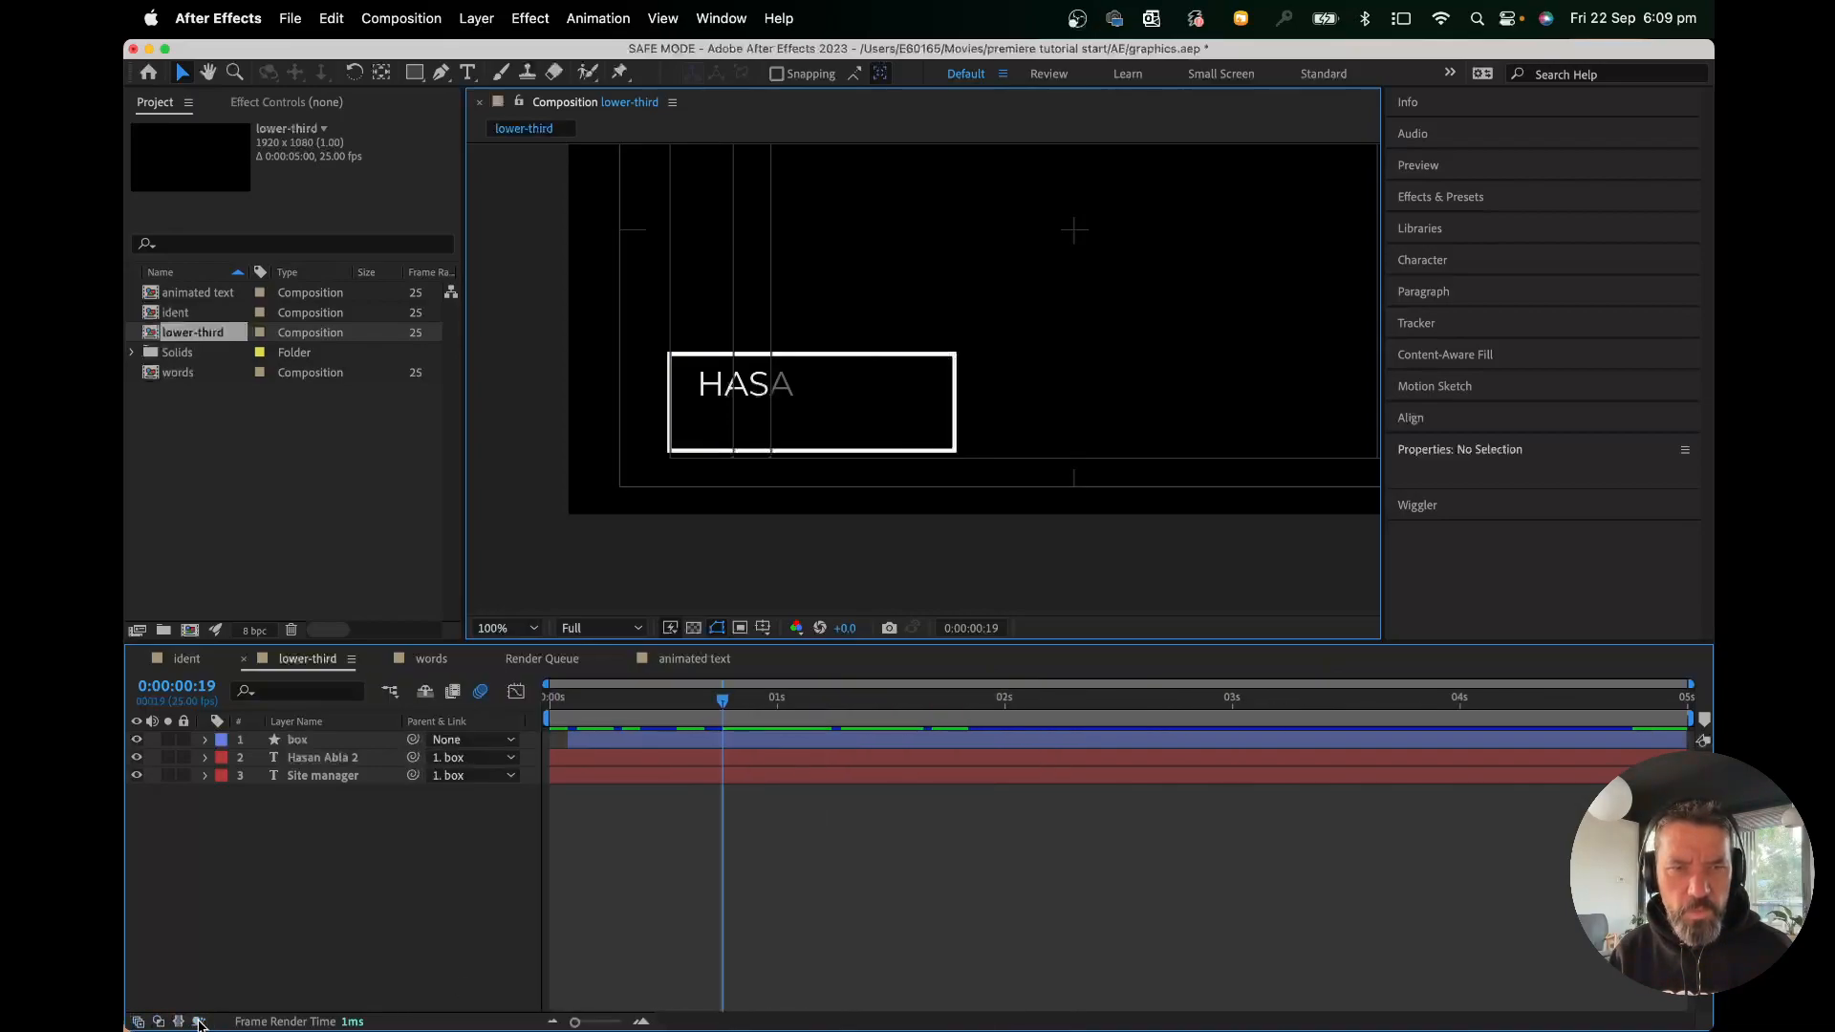
At 0:00:03:00, change the Site manager text layer to DIRECTOR and save the graphics.aep project.
left_click_drag(723, 700, 1232, 700)
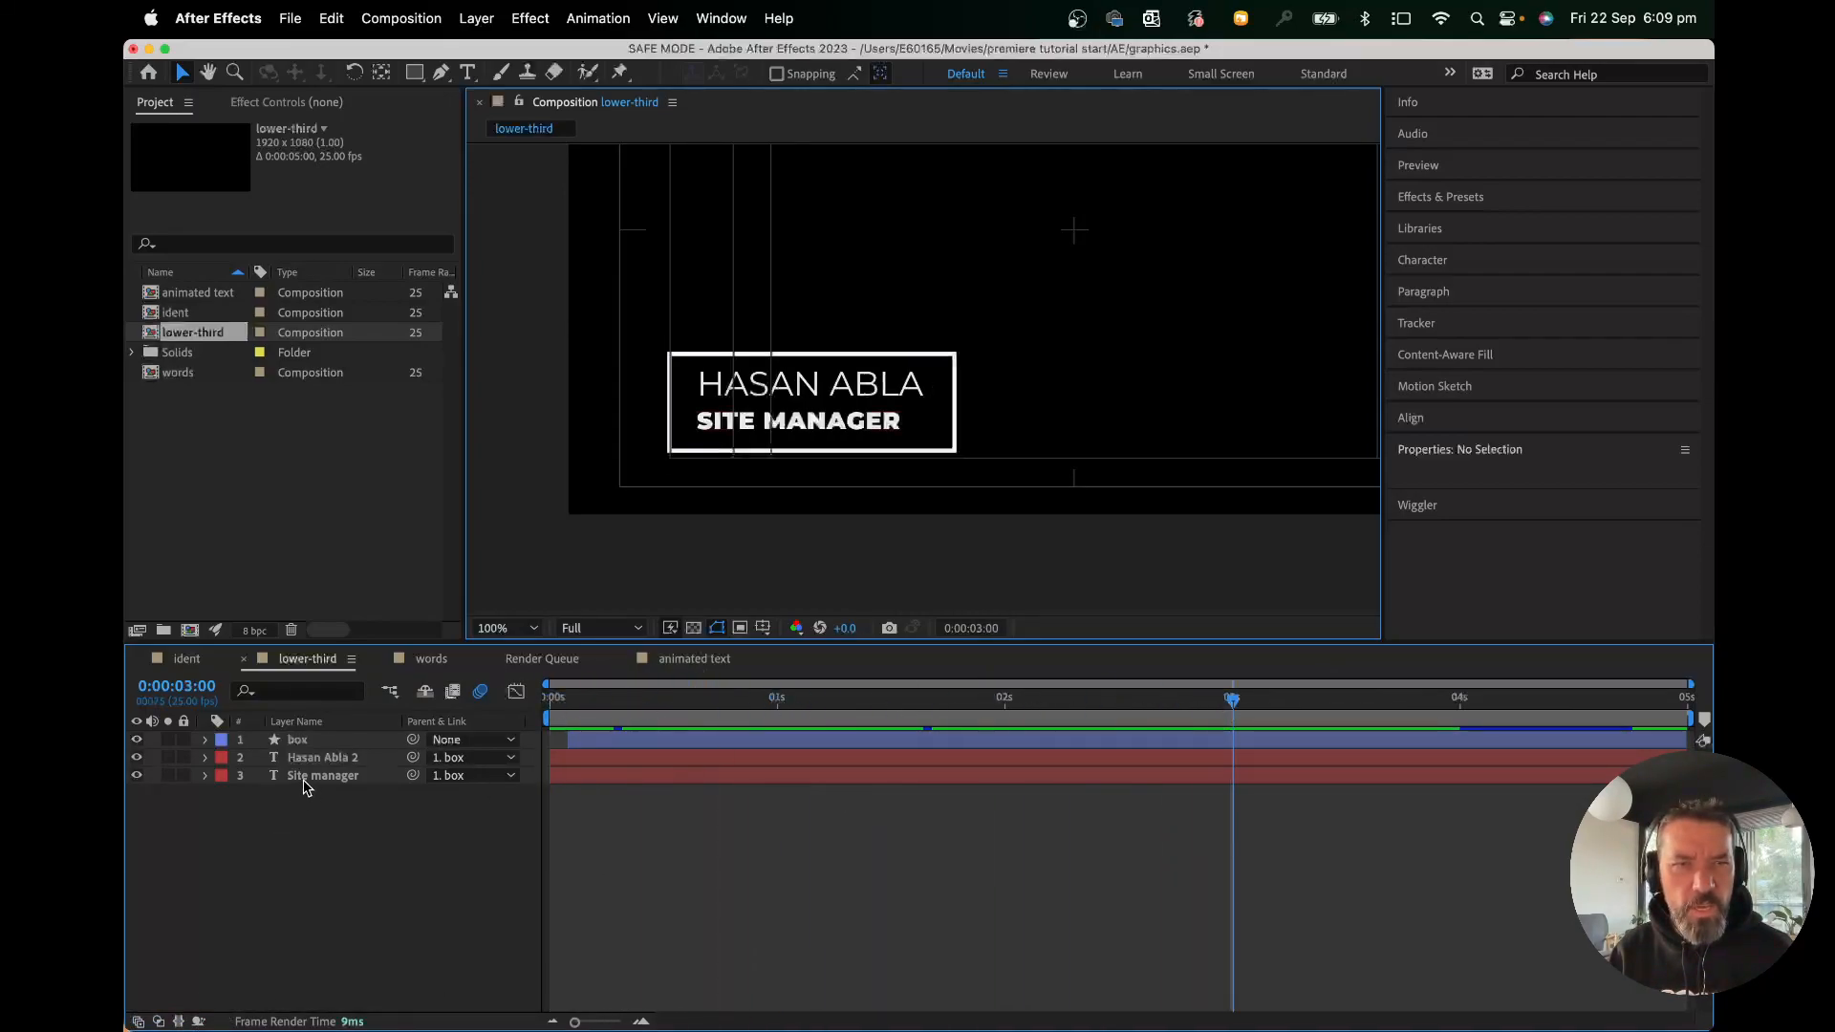
left_click(306, 777)
key("super+t")
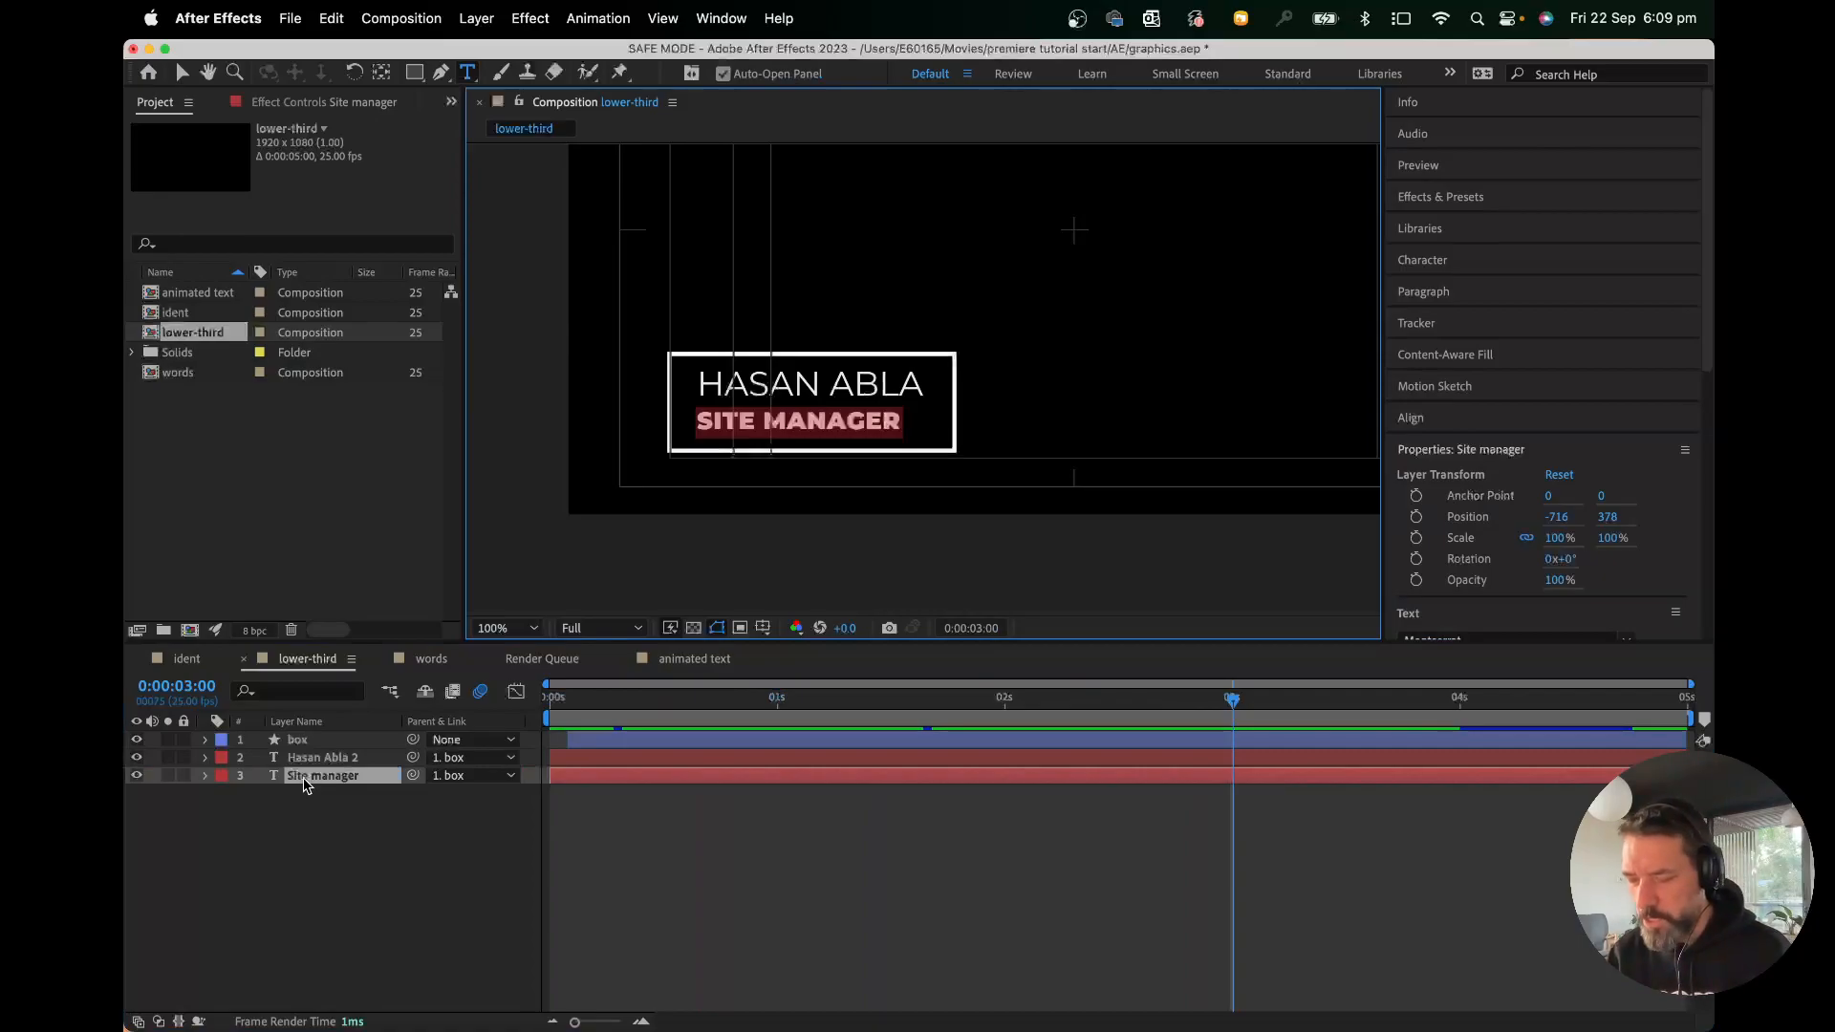
type("DIRECTOR")
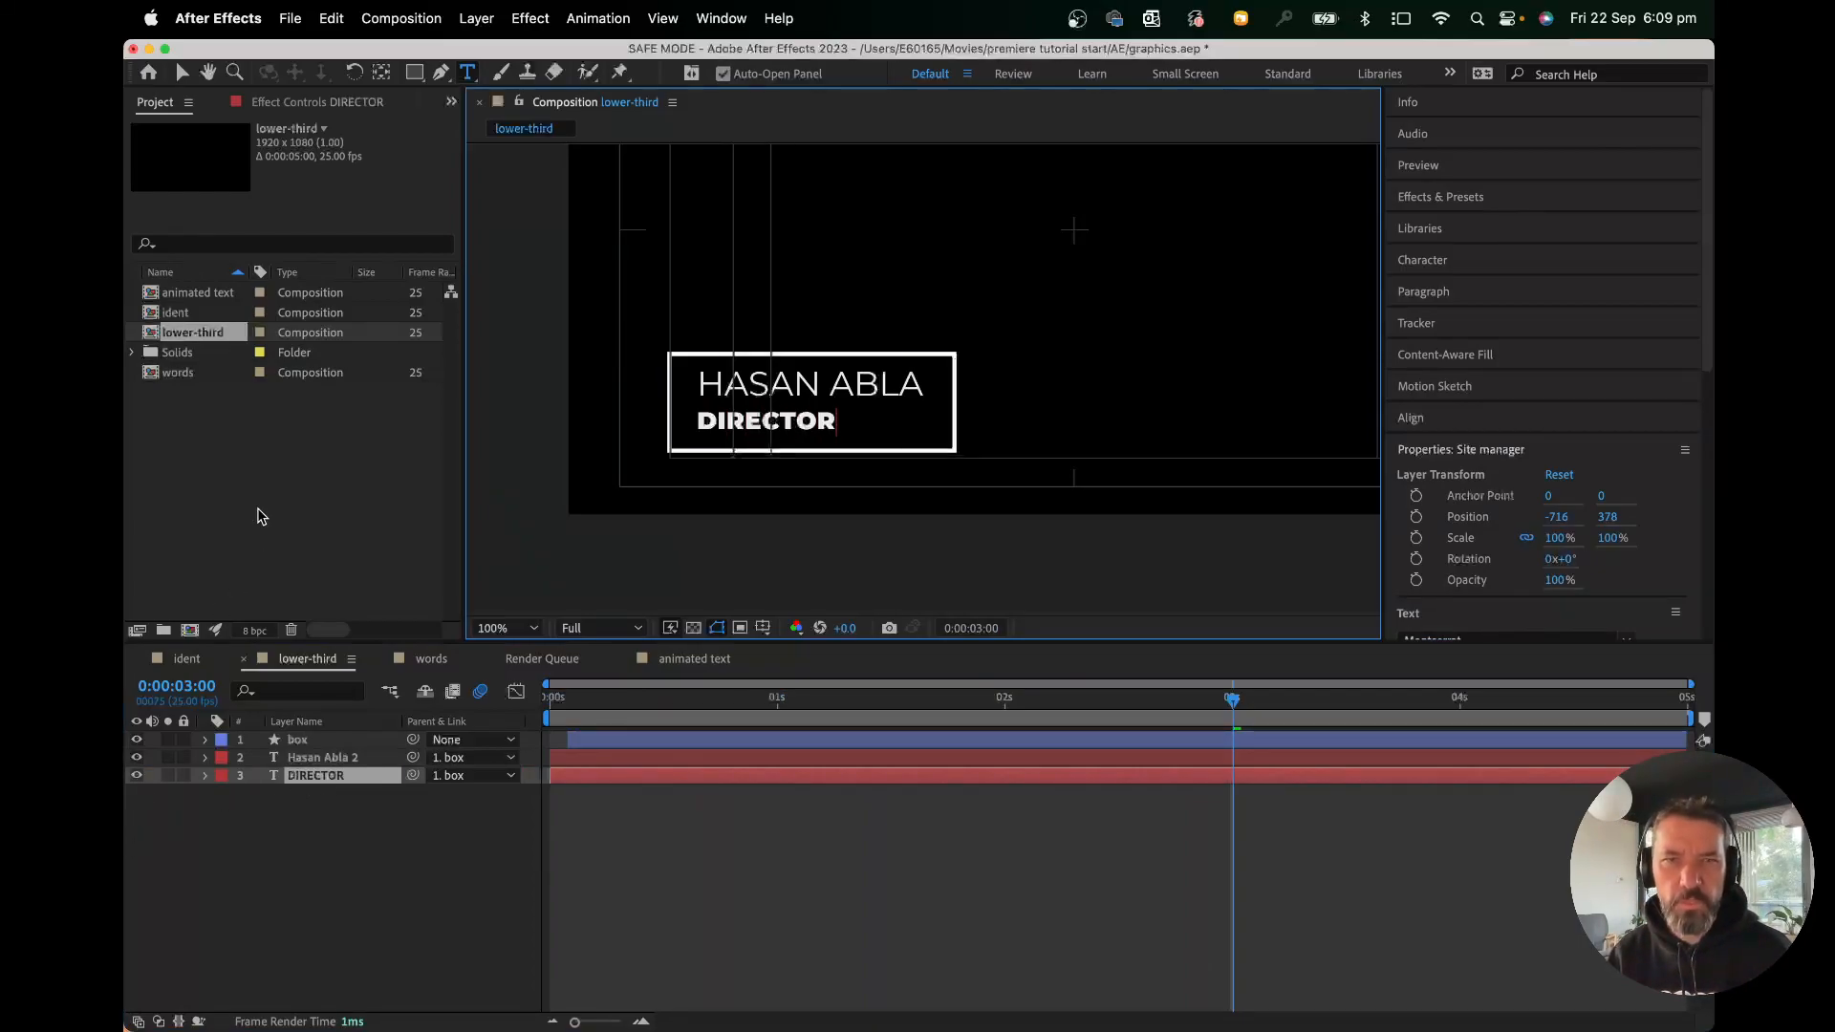
left_click(797, 848)
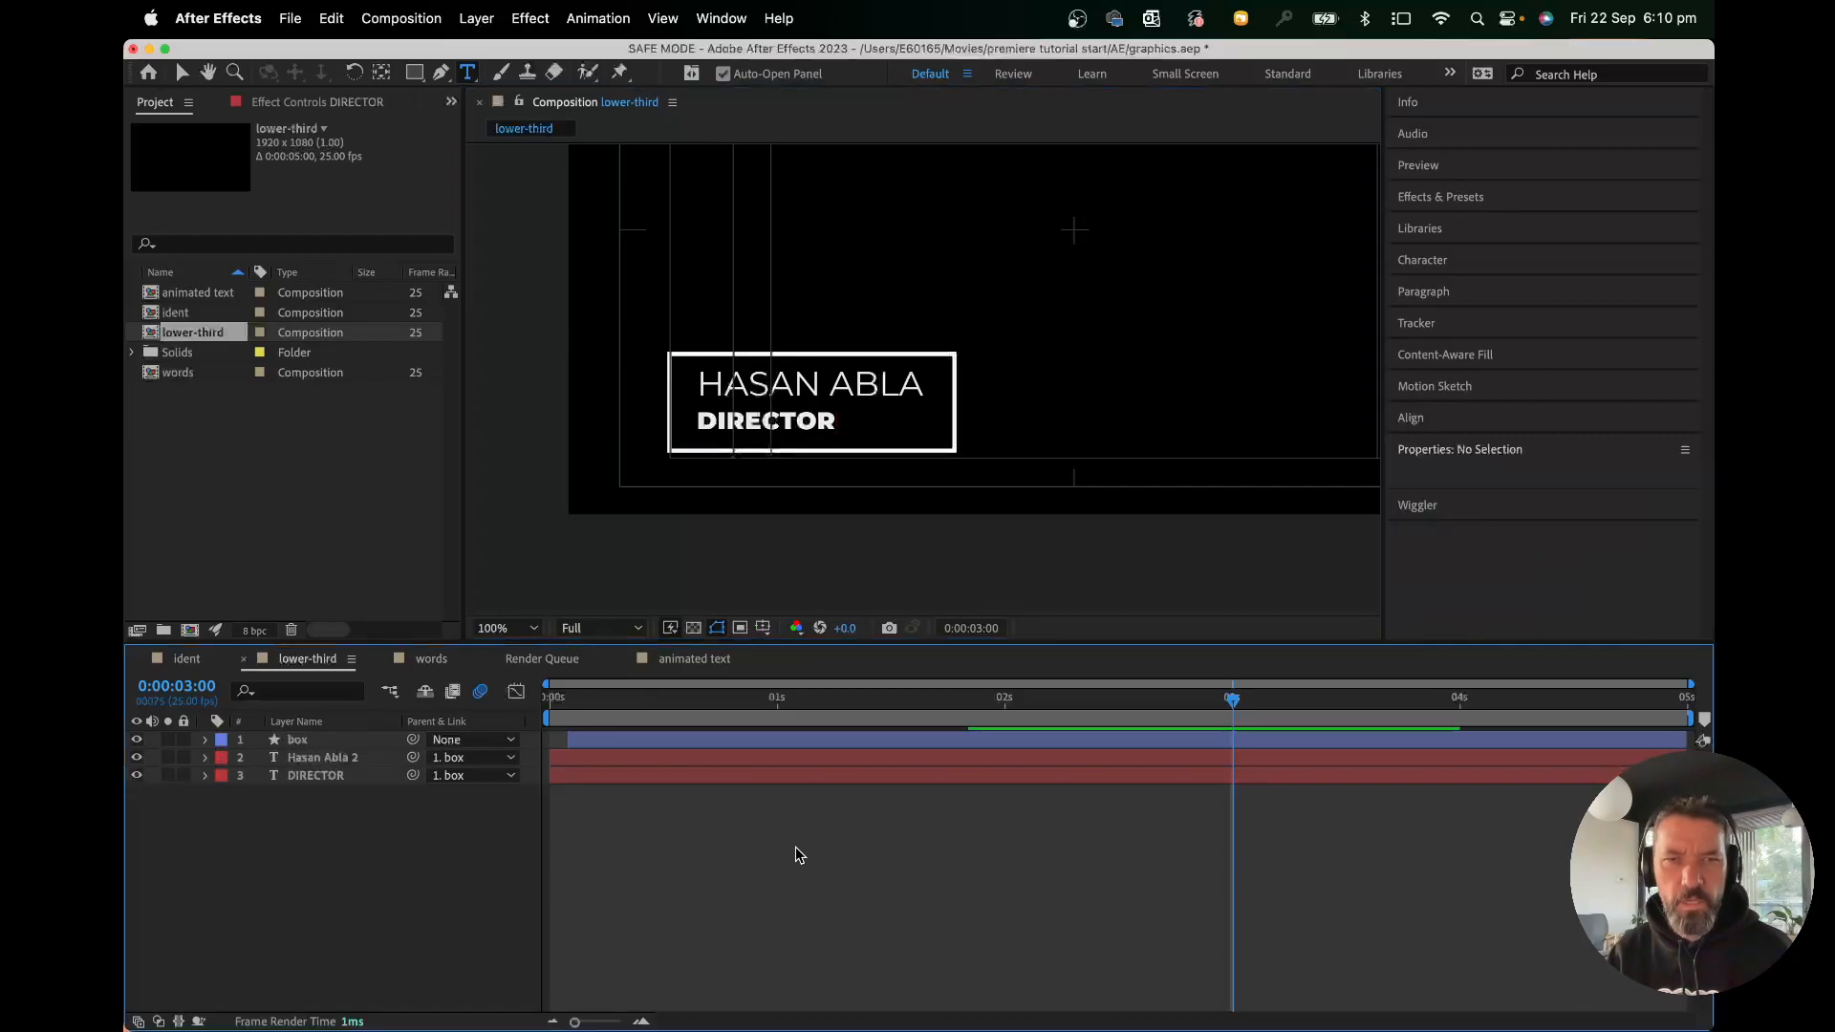
key("cmd+s")
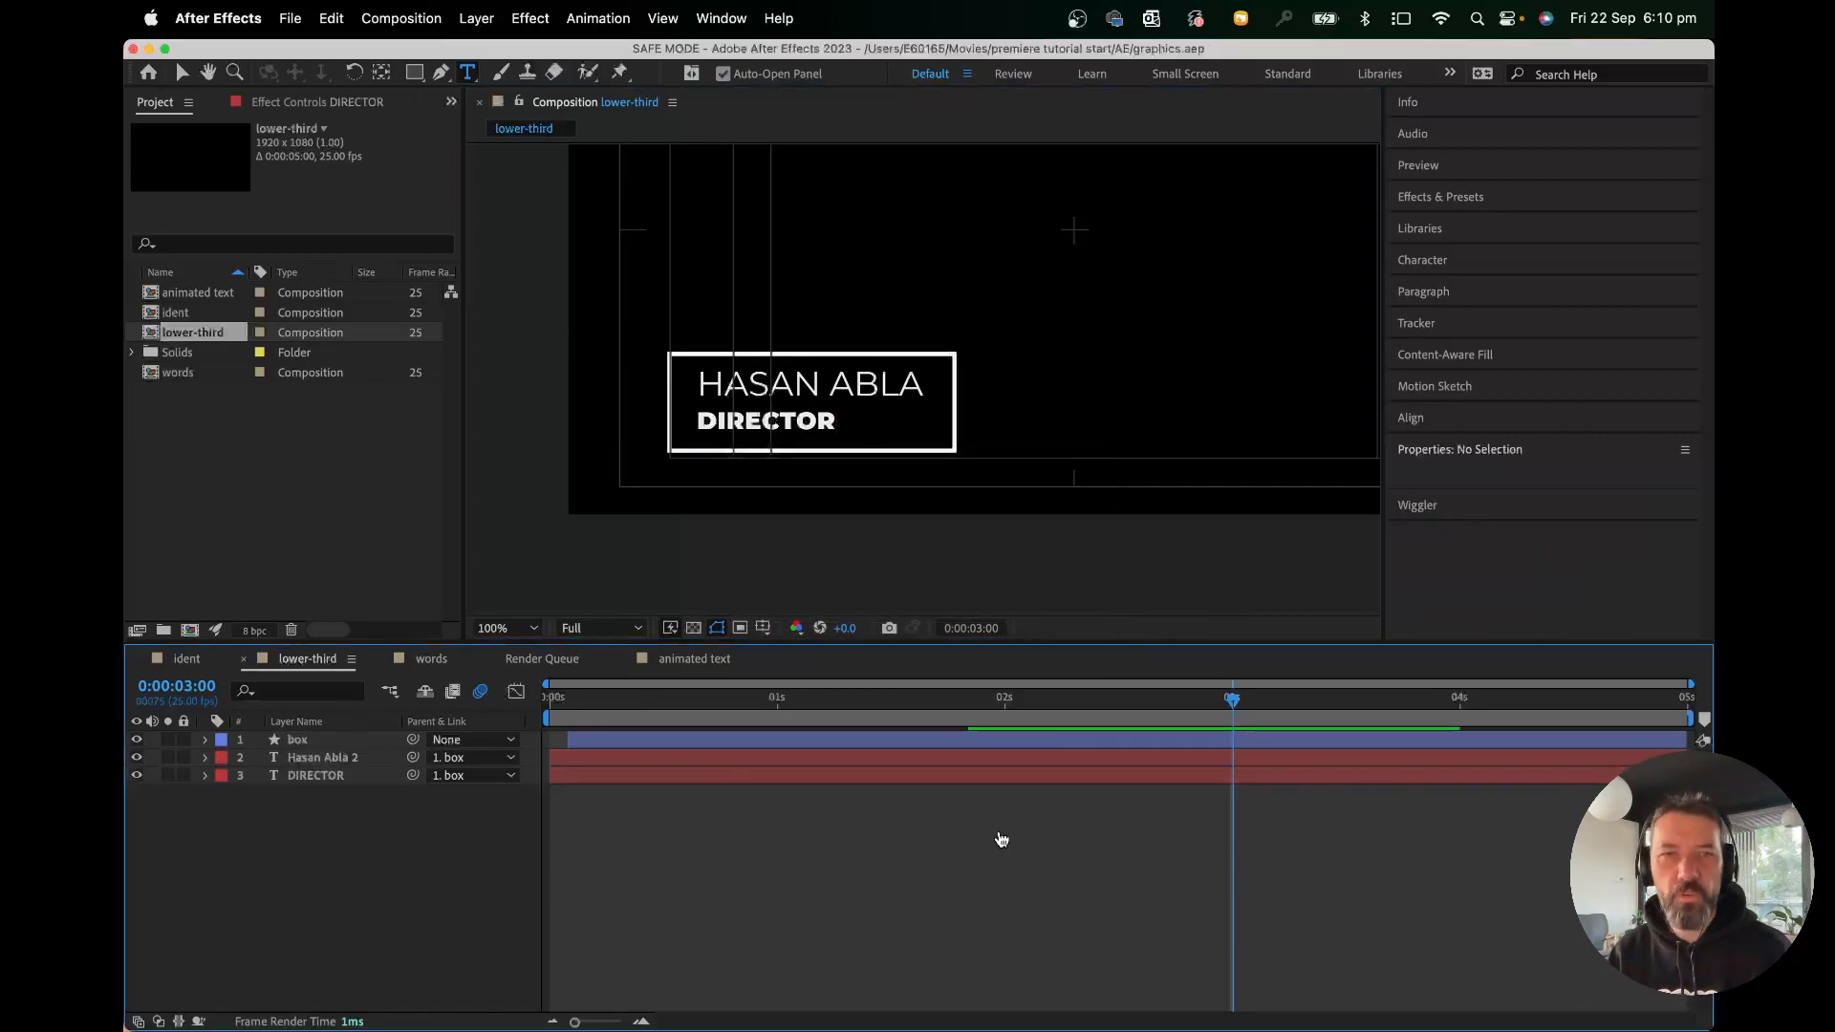
Switch back to Premiere Pro and scrub over the lower-third clip to 00:00:09:02 to check its edited job title.
key("cmd+Tab")
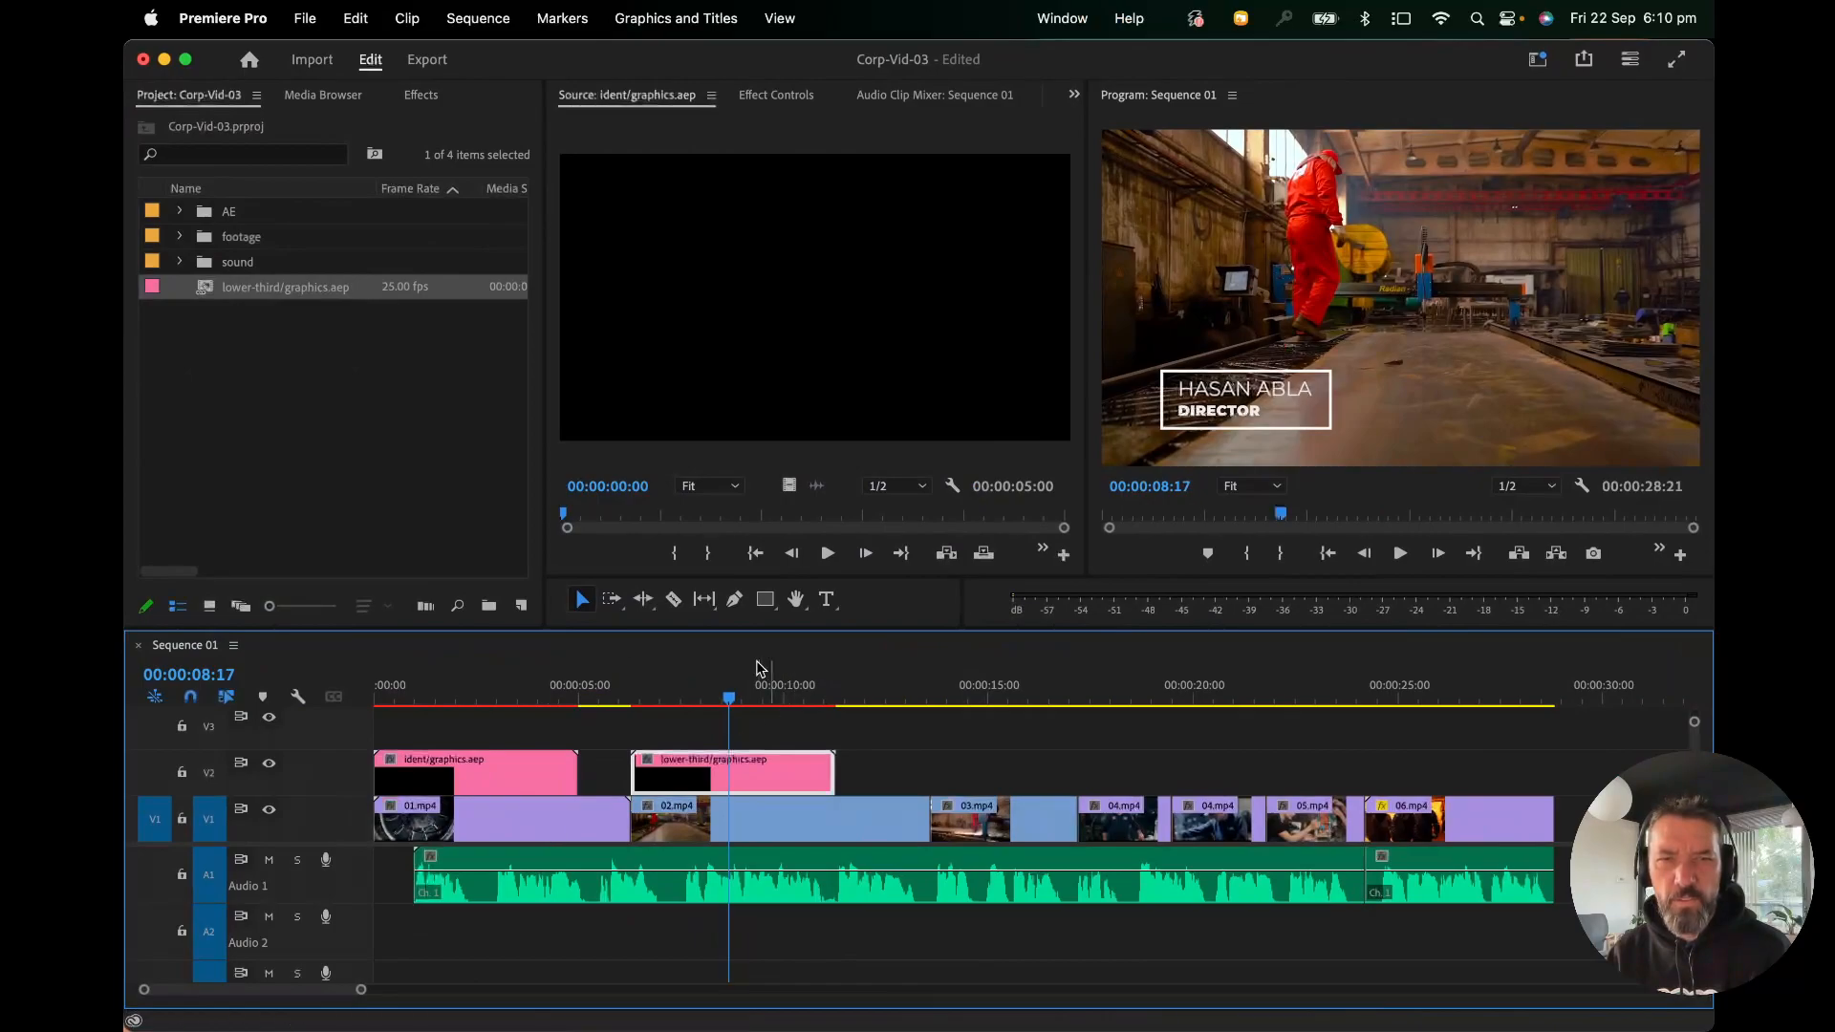
mouse_move(729, 698)
left_mouse_down()
mouse_move(690, 703)
mouse_move(748, 703)
left_mouse_up()
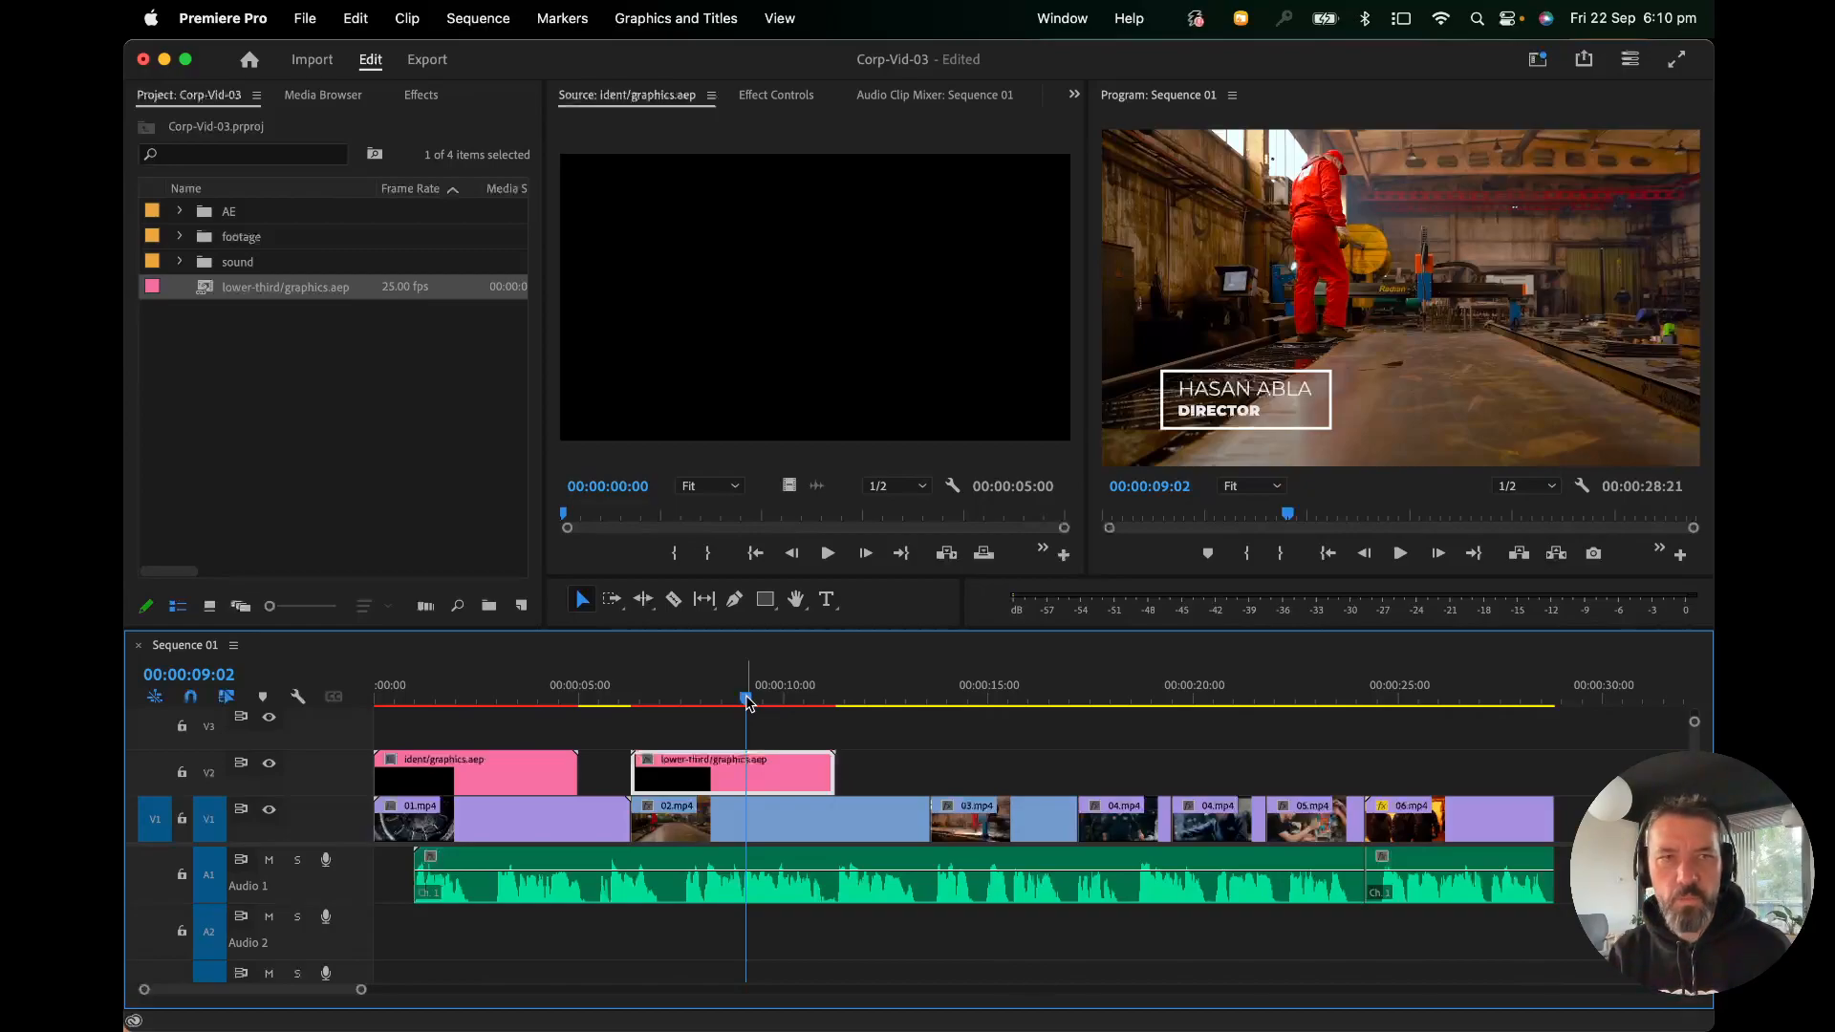
left_click(306, 18)
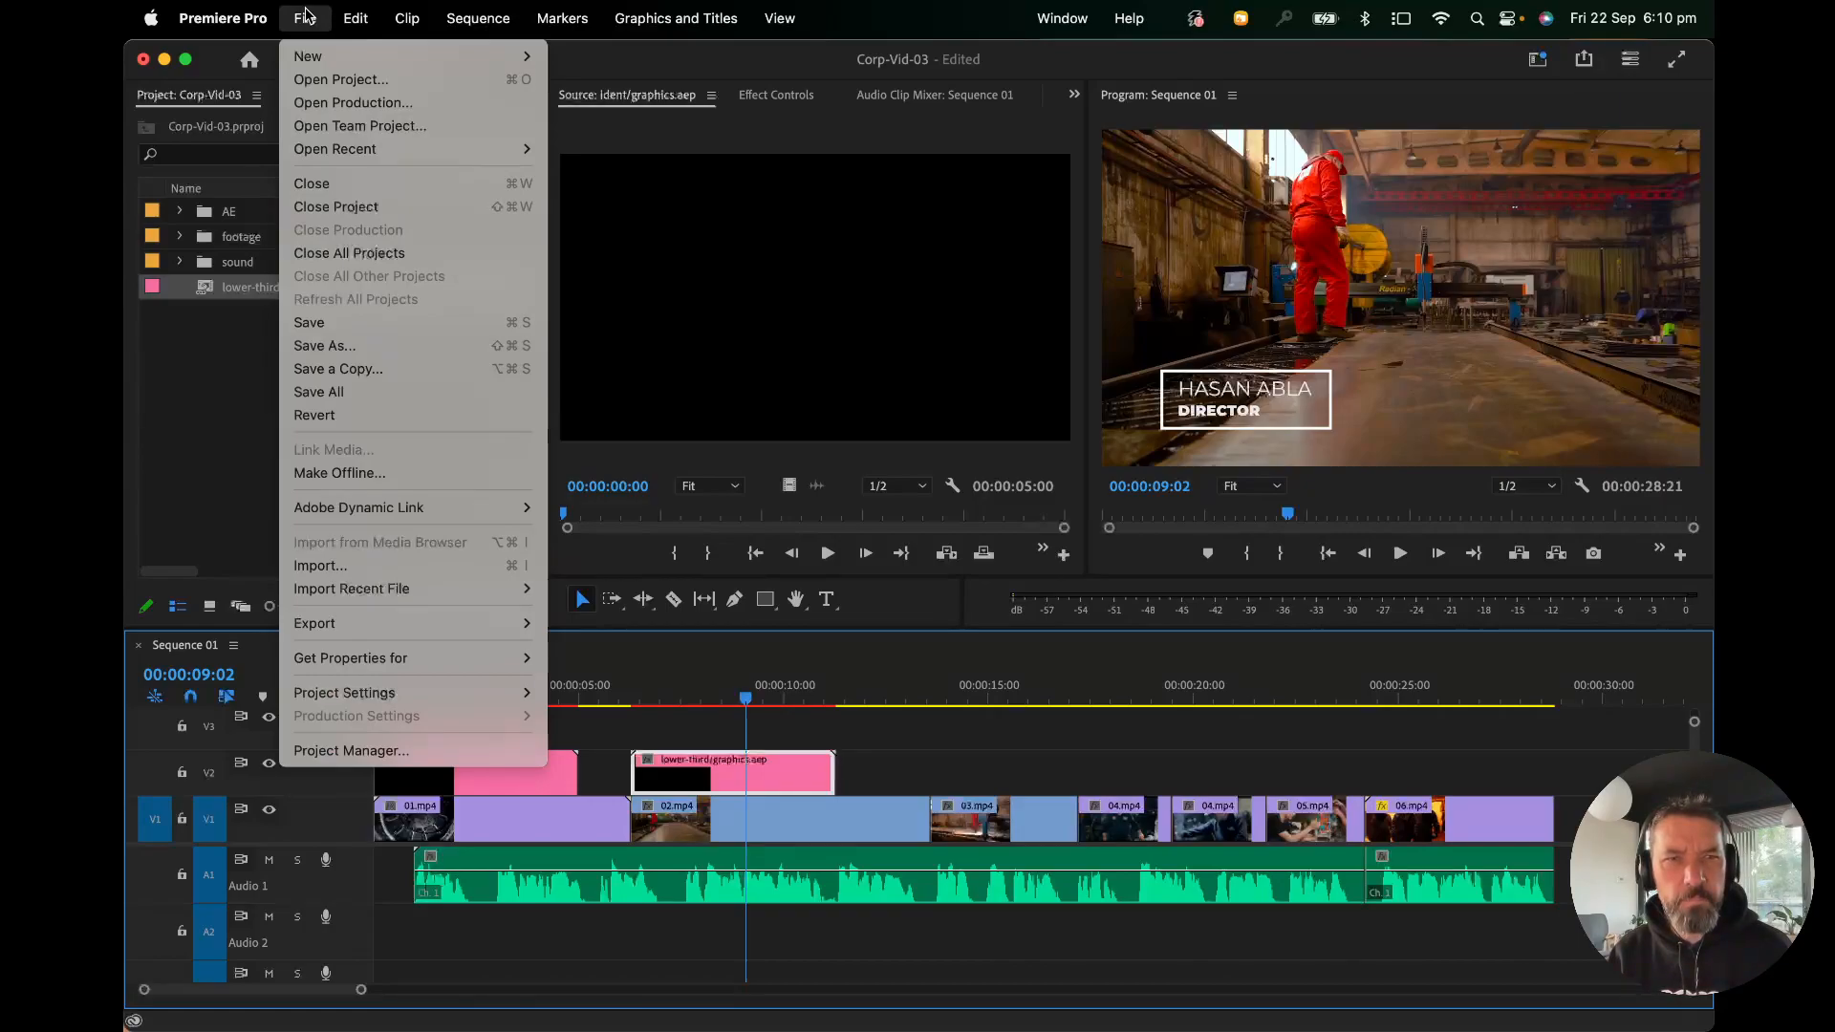
left_click(308, 16)
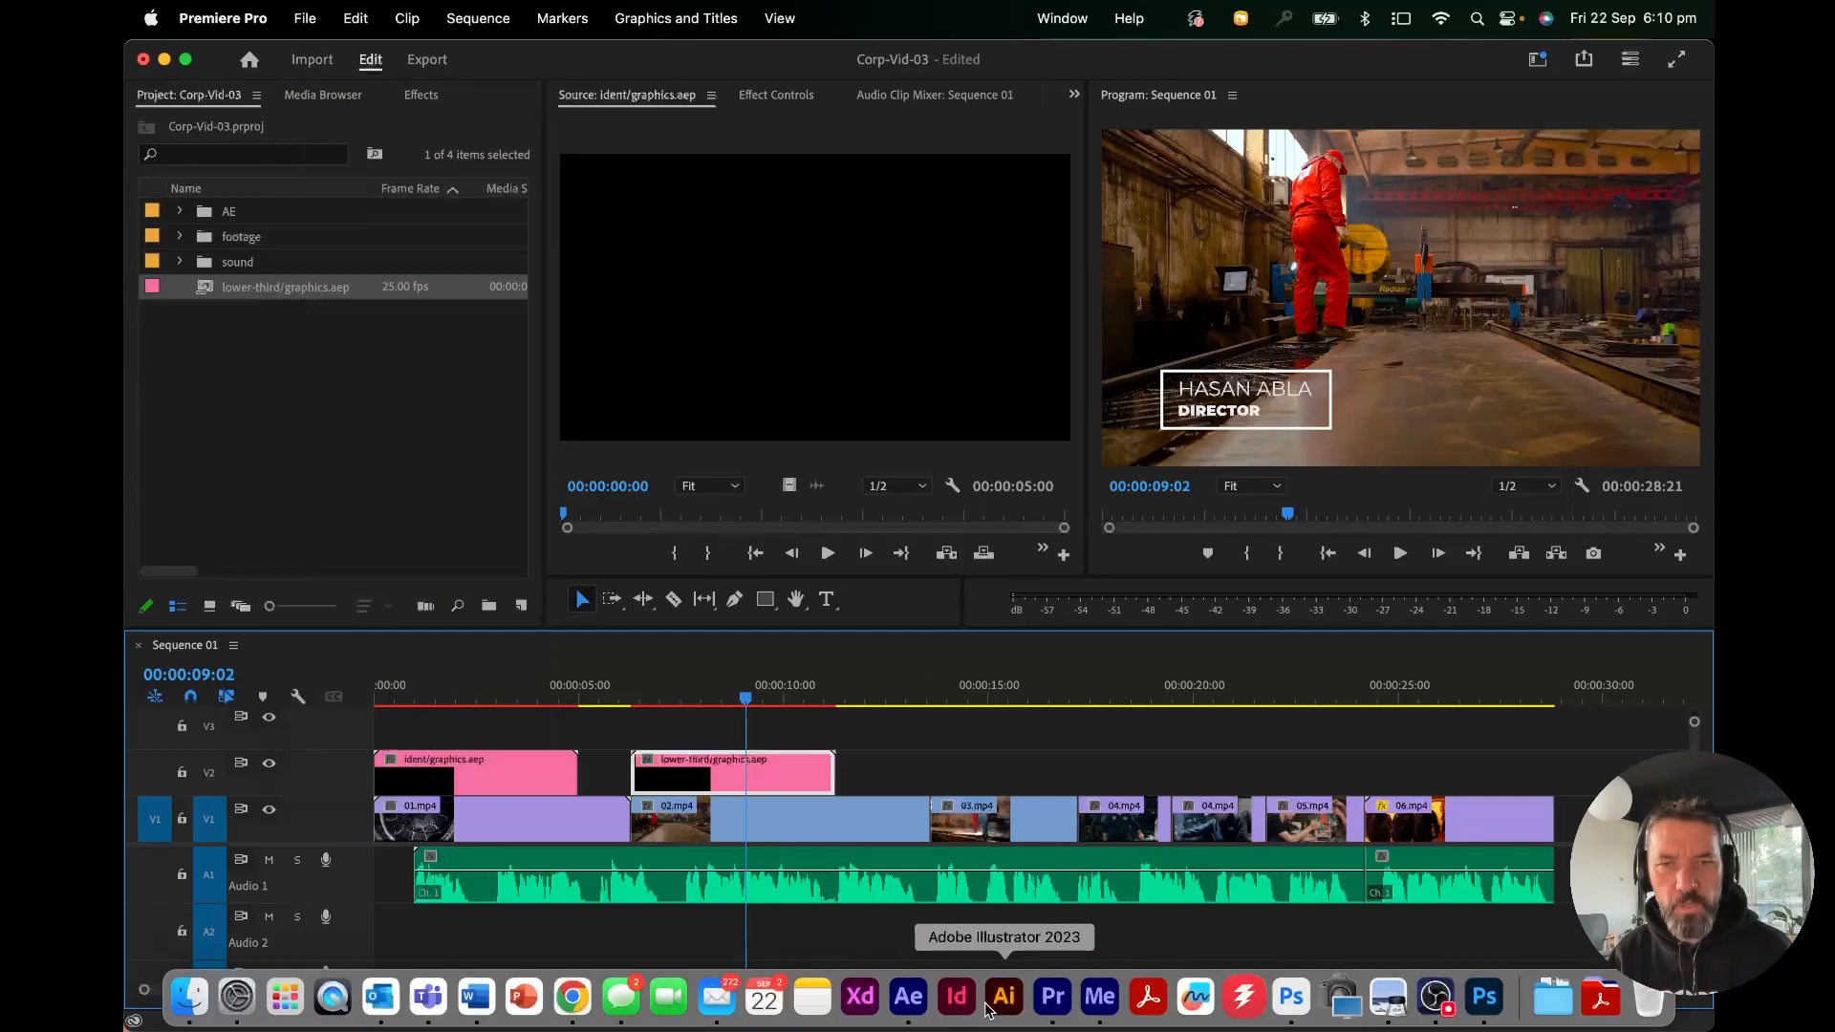
Switch to After Effects and open the words composition with the playhead at its start.
left_click(909, 999)
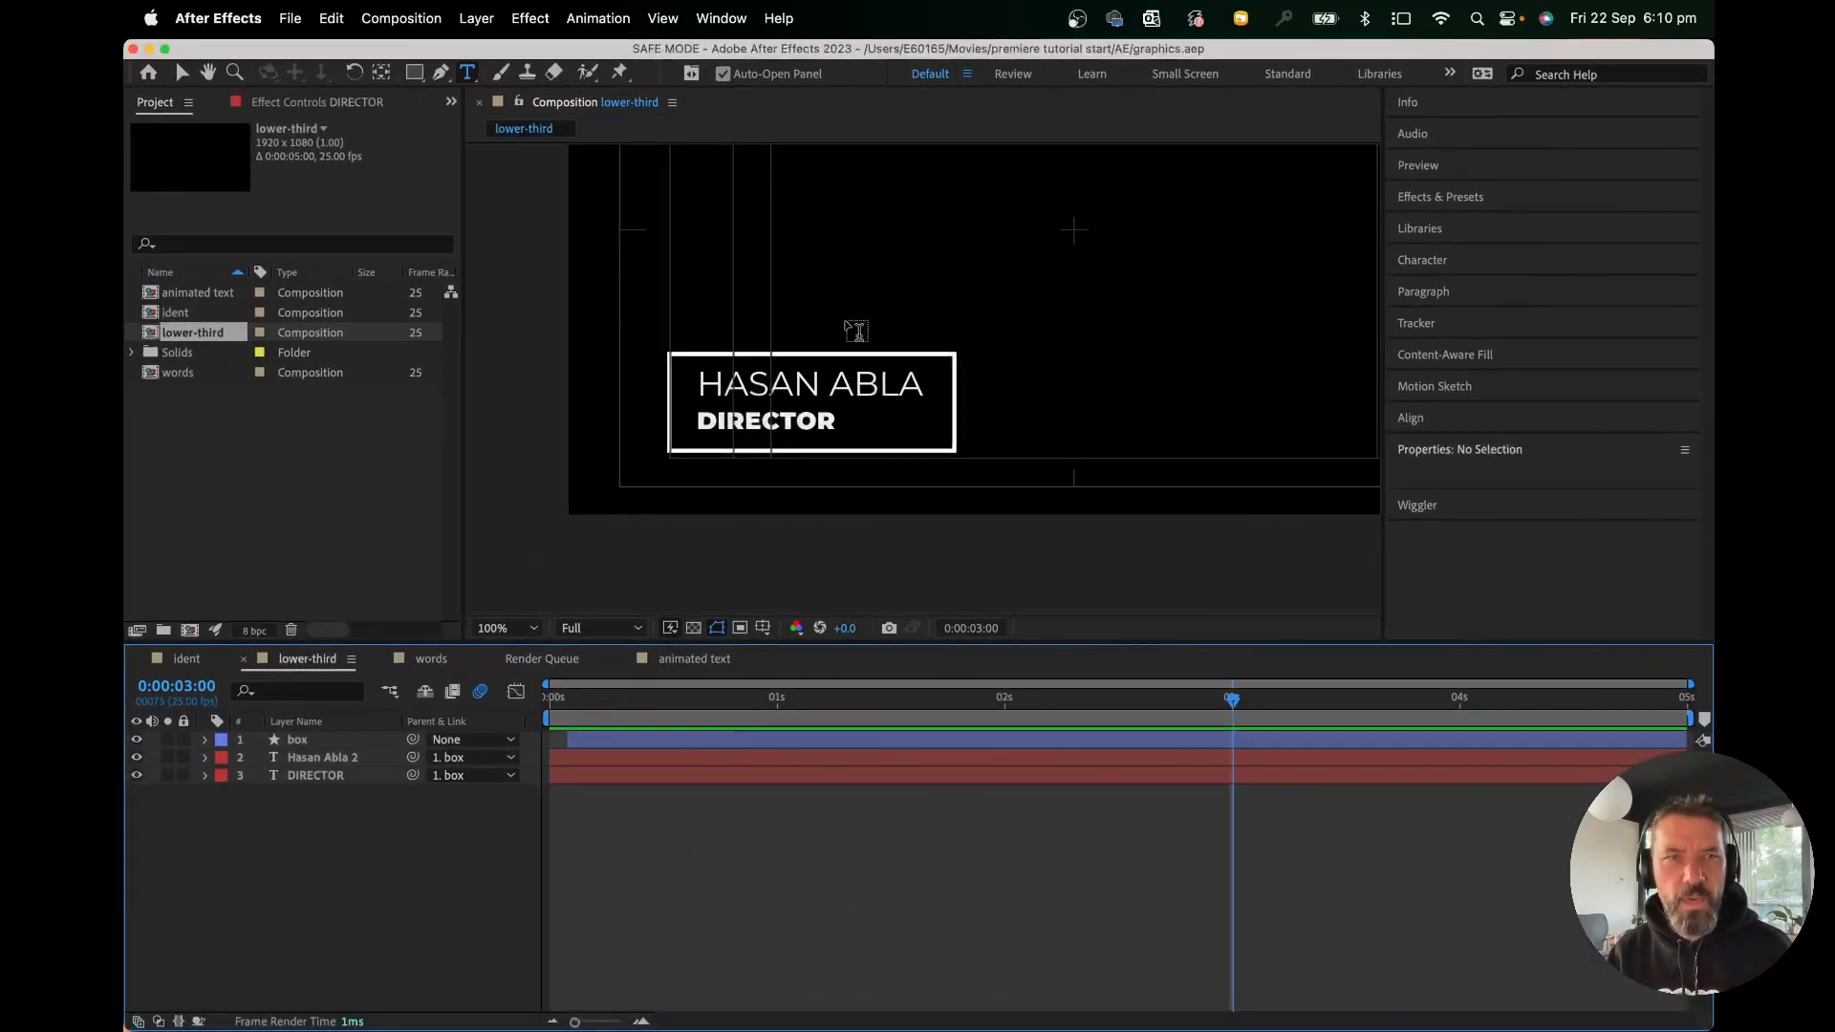
double_click(150, 377)
left_click_drag(1044, 705, 845, 698)
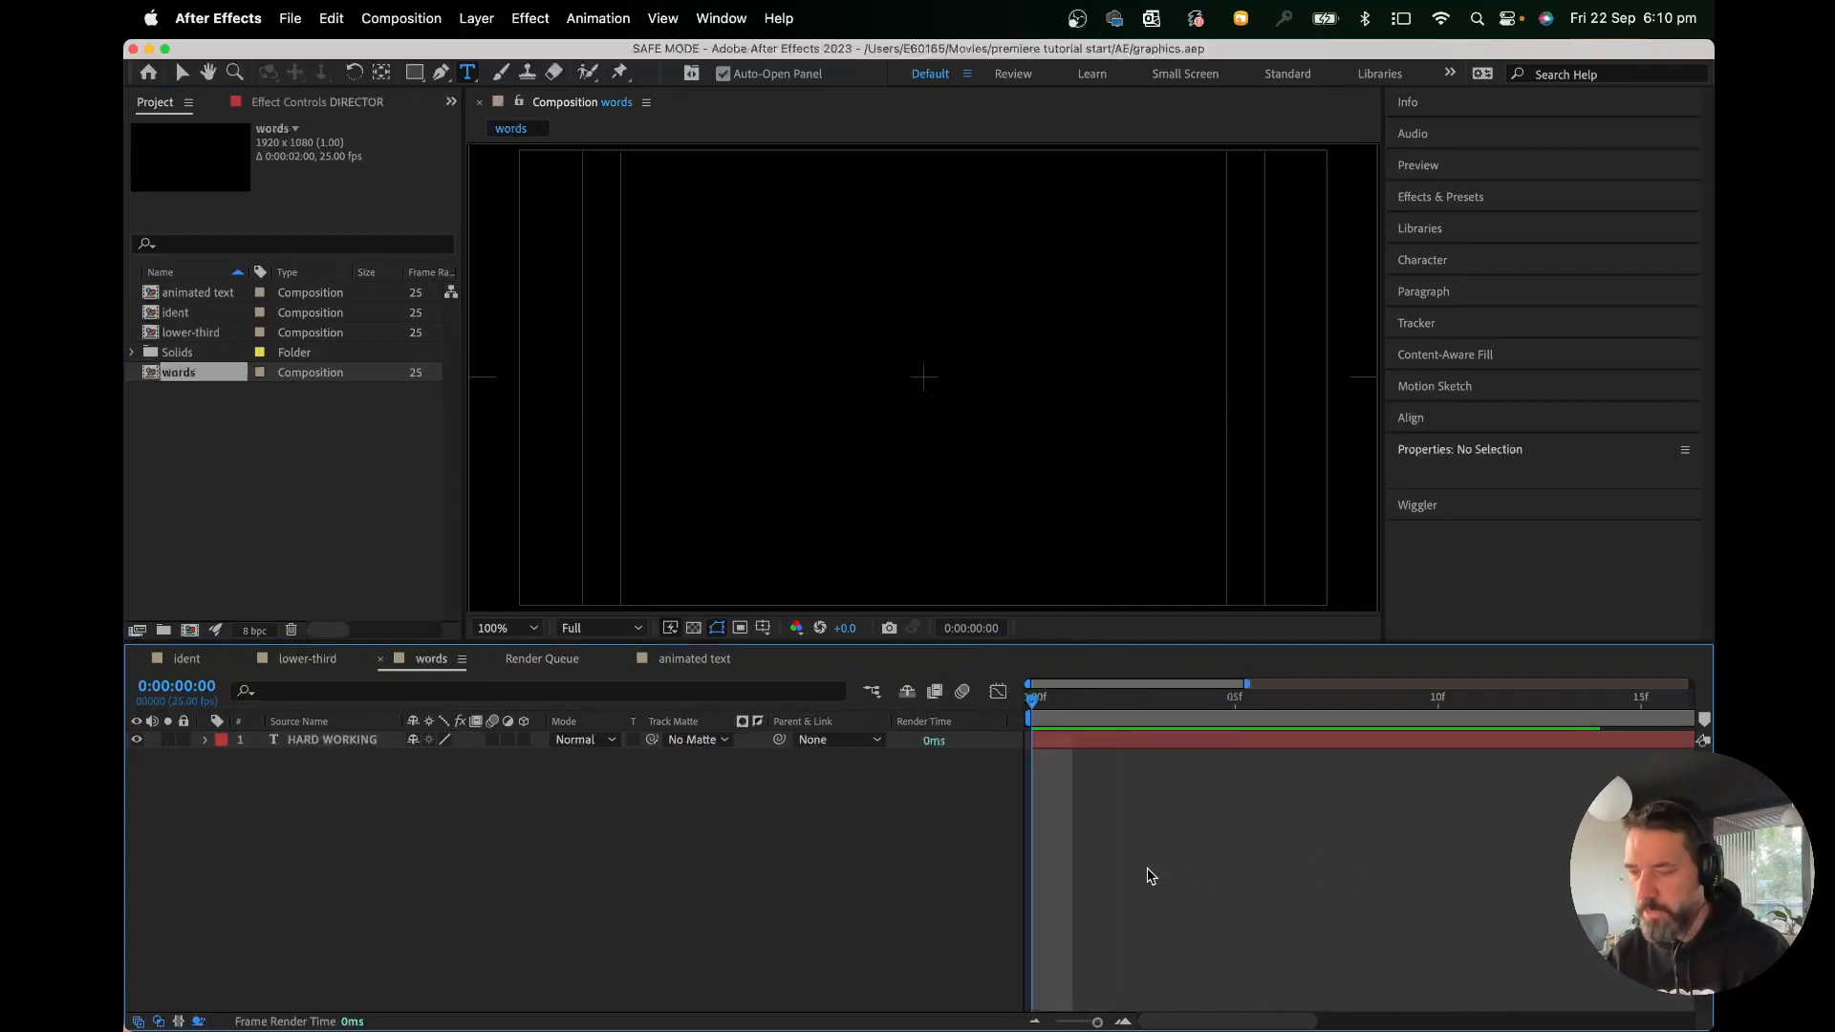
Fit the whole words composition in its viewer at 50%, show its full two-second duration in the timeline, and preview the animation.
key("comma")
left_click_drag(1069, 700, 850, 734)
key("space")
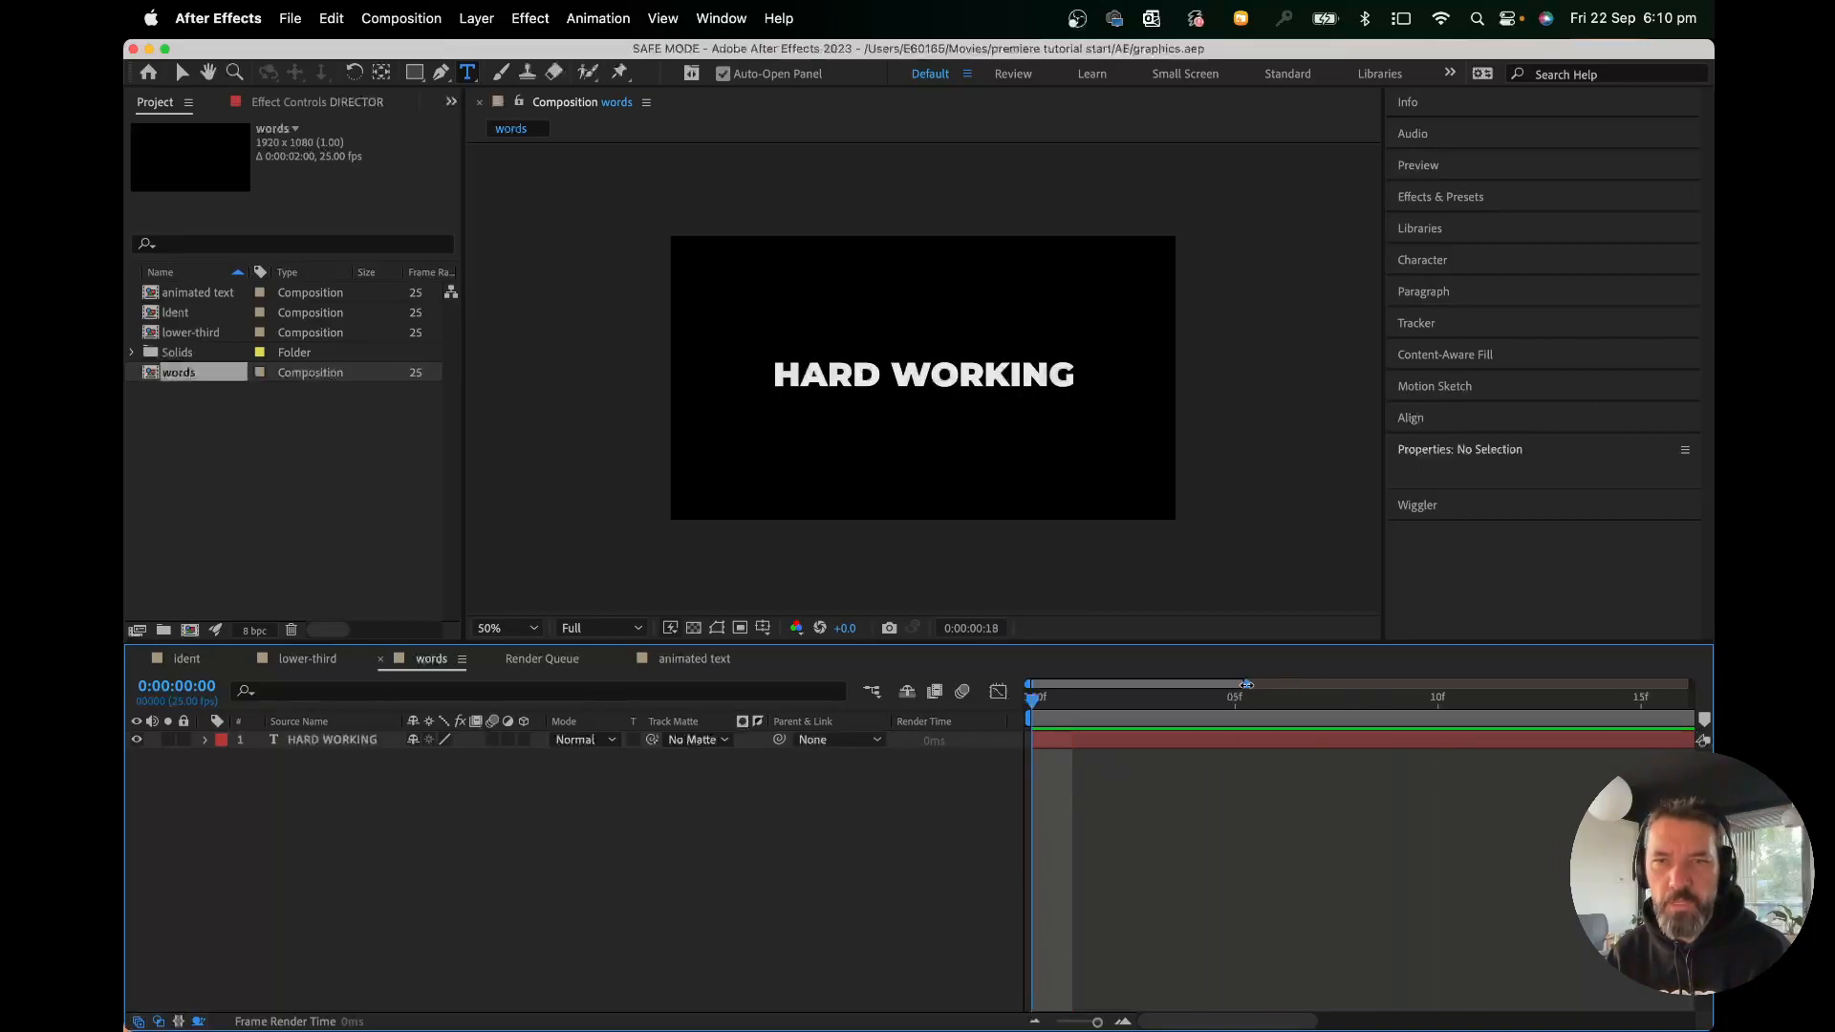
left_click_drag(1246, 685, 1690, 684)
key("space")
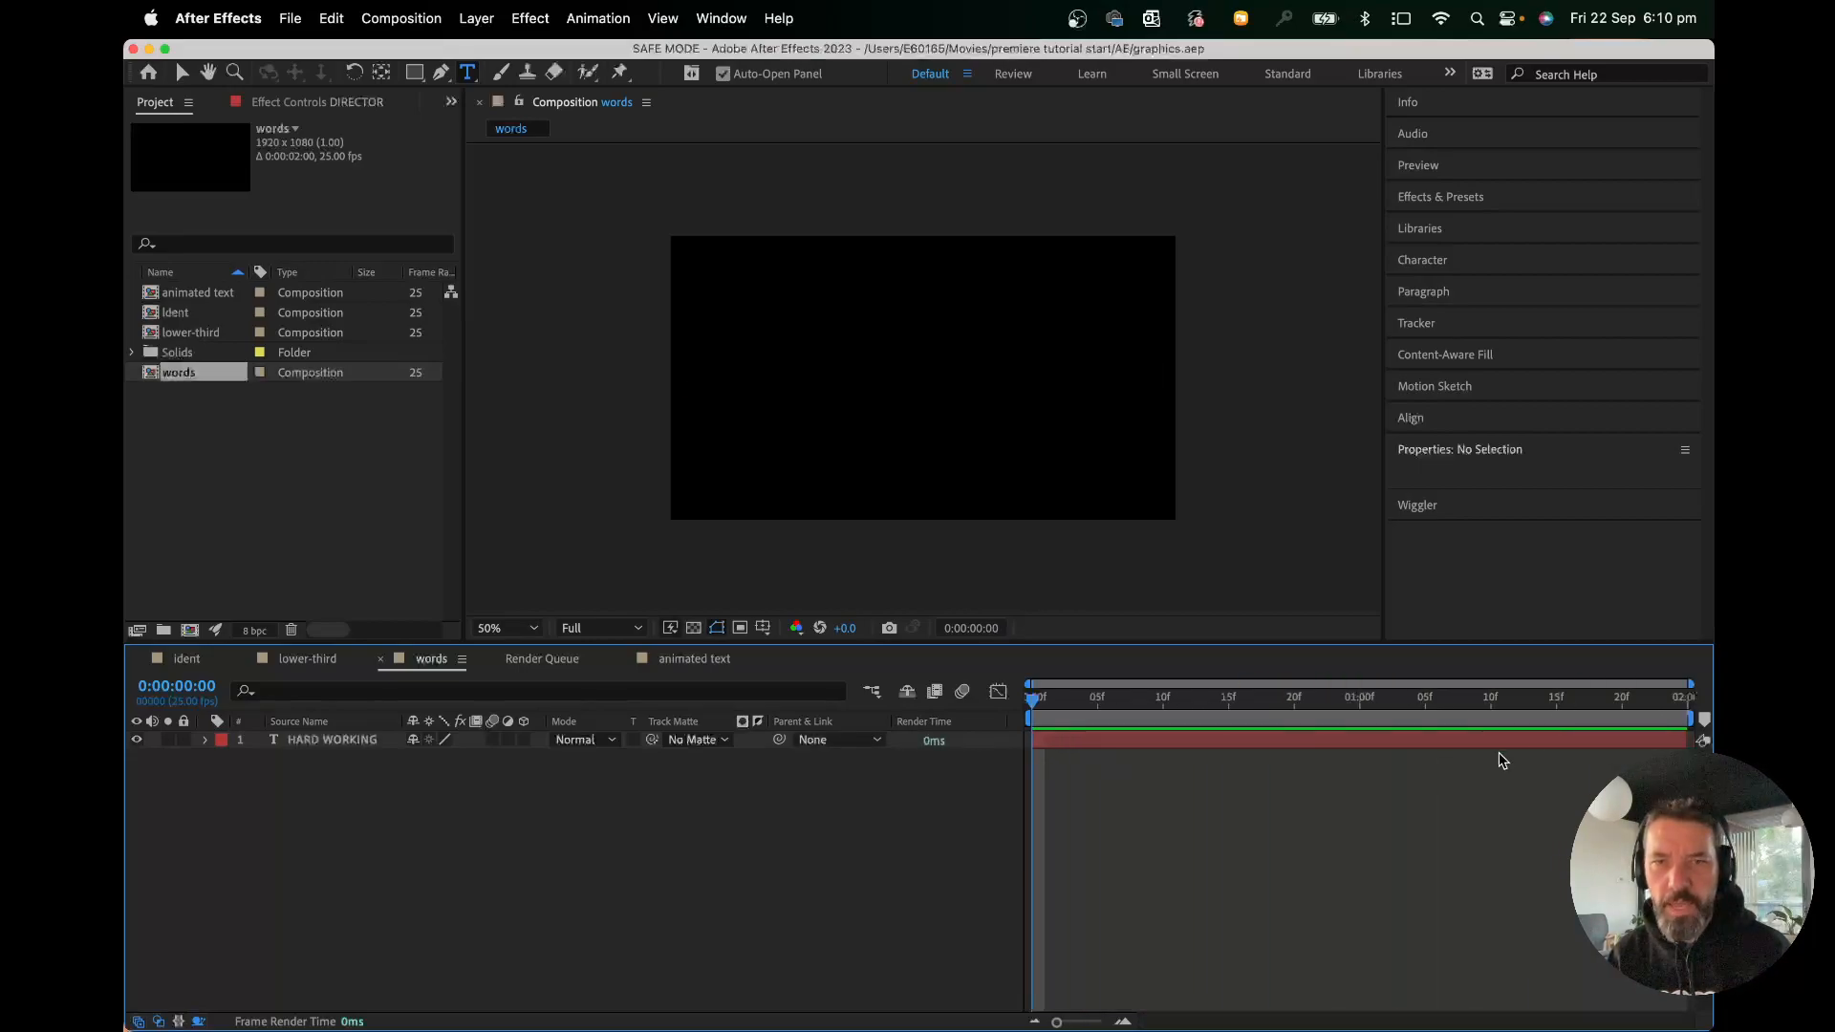
key("space")
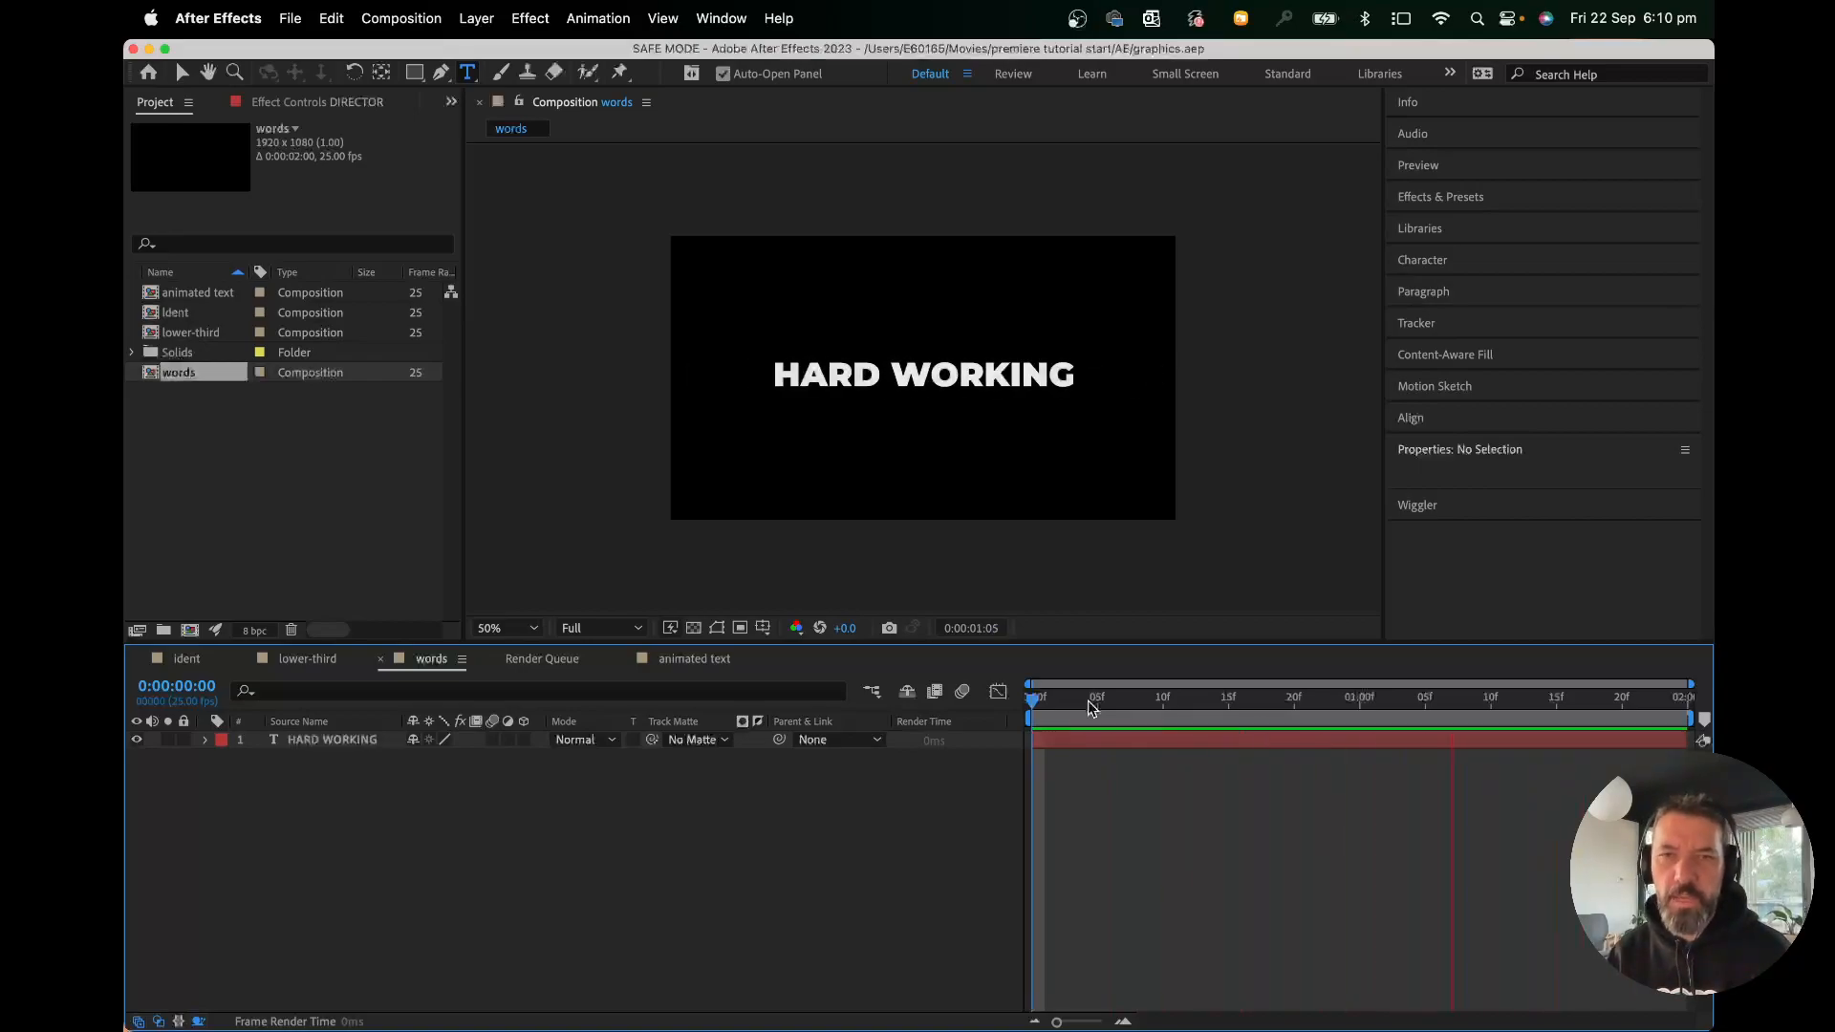
key("space")
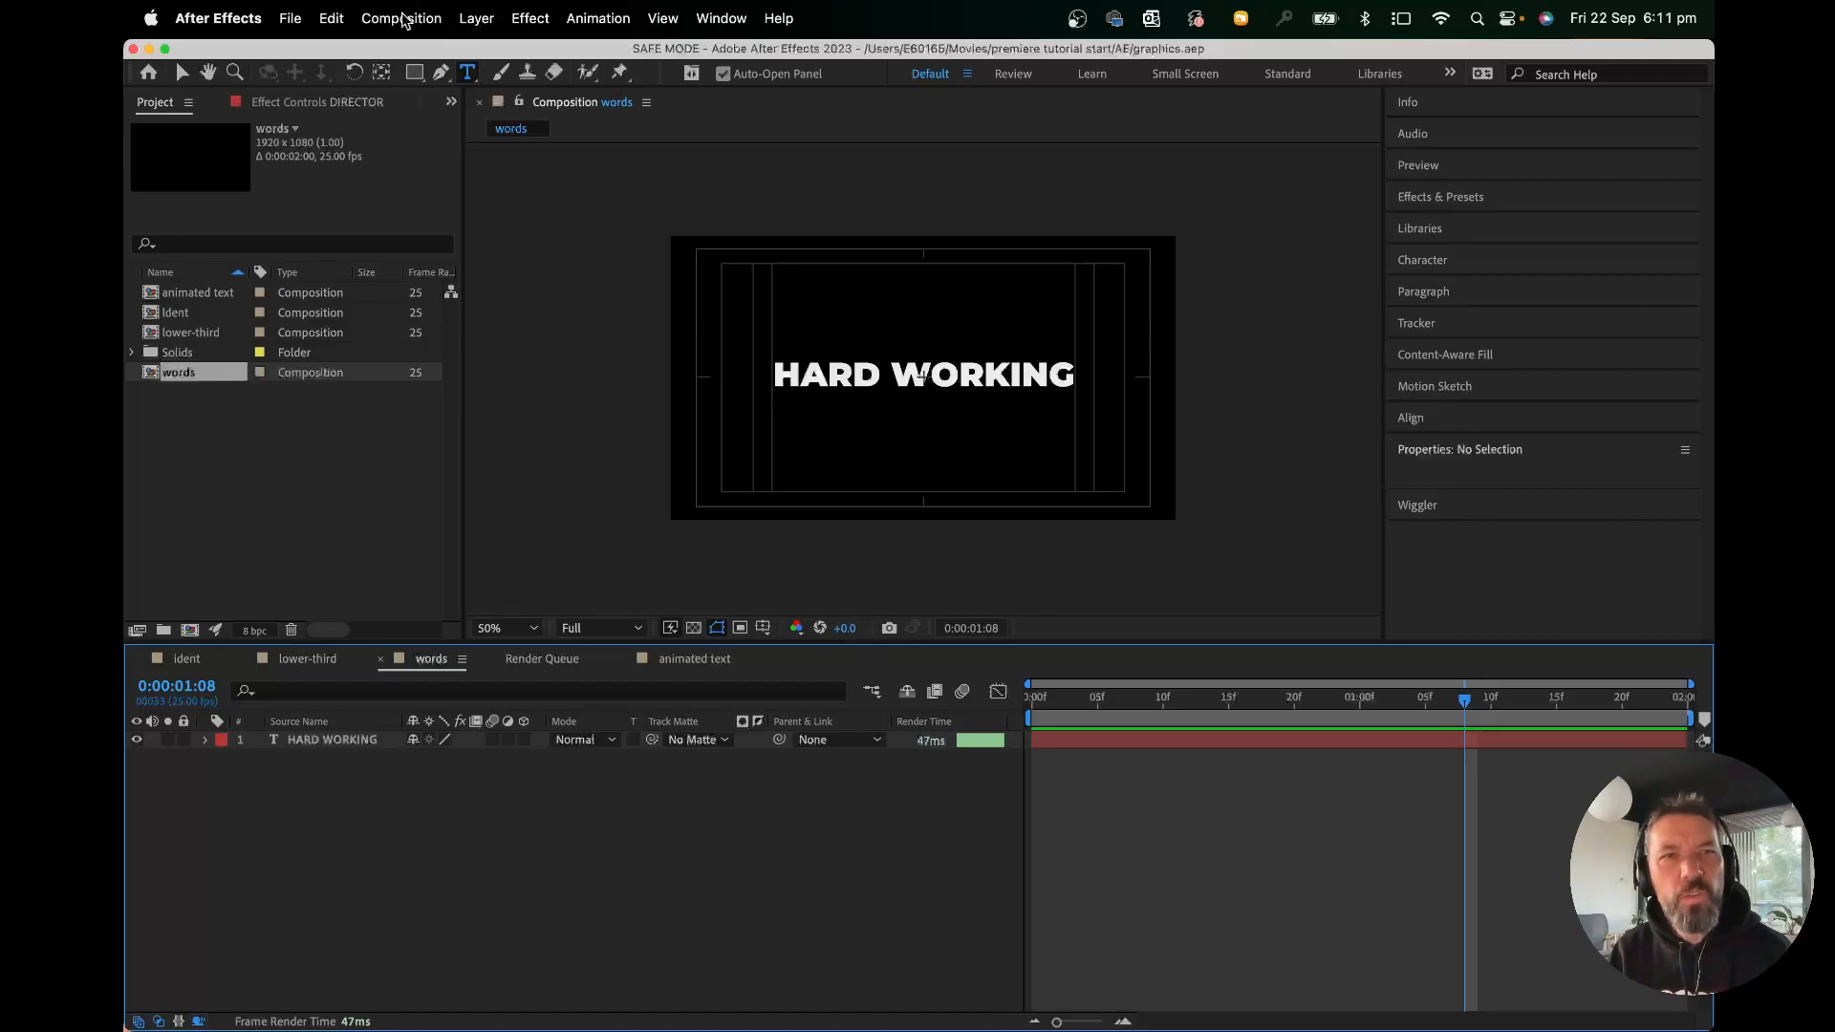
Show Essential Graphics for the words composition and delete the Change this text property from the feature words template.
left_click(403, 21)
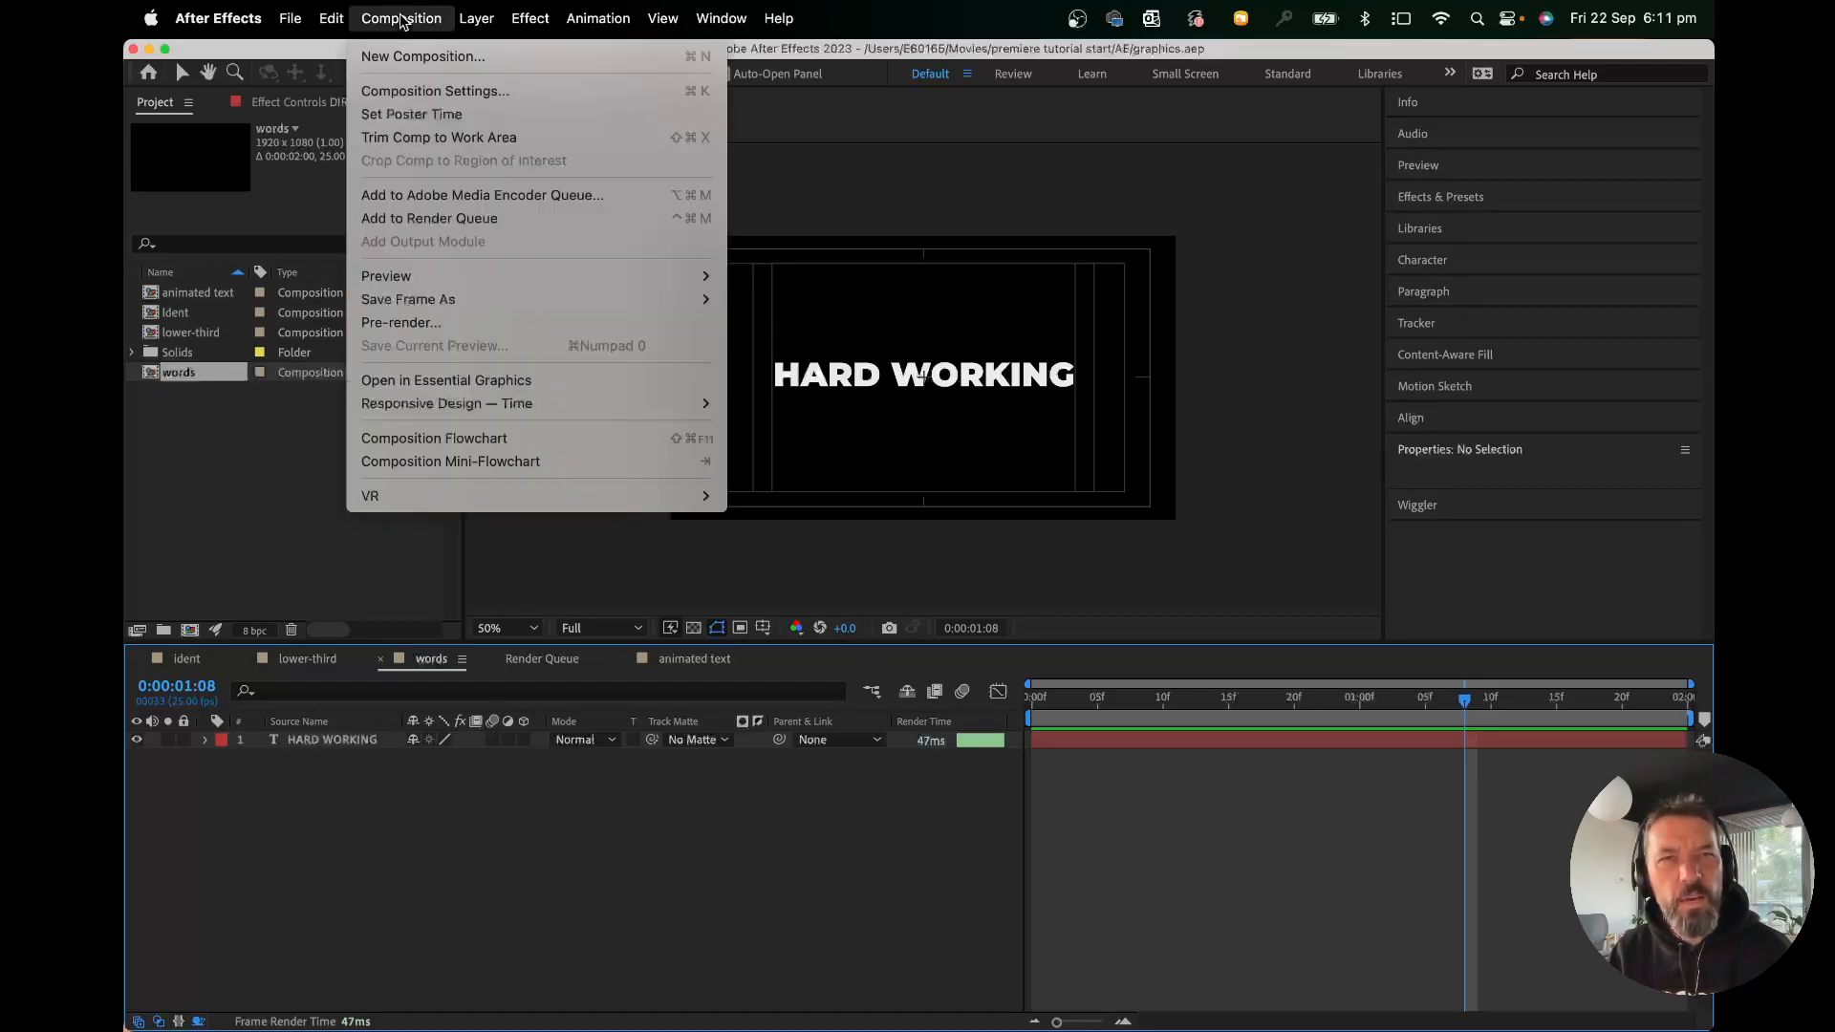
mouse_move(715, 14)
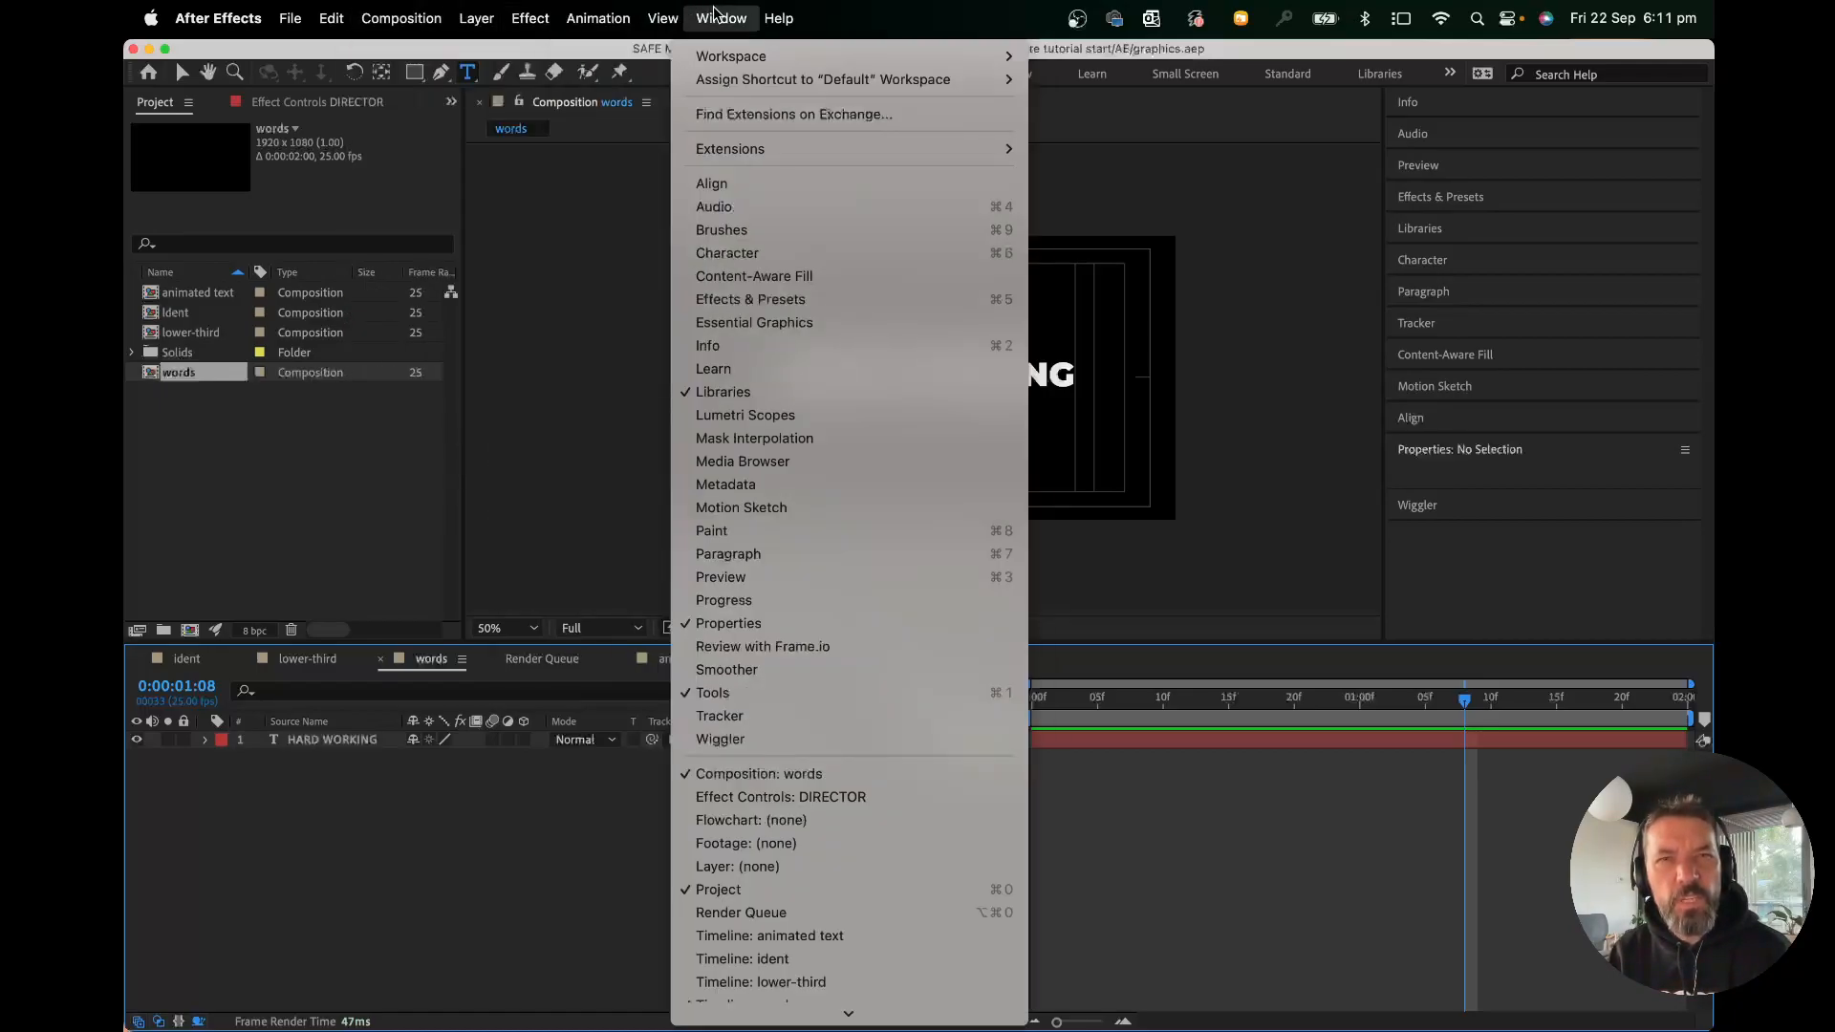
left_click(788, 325)
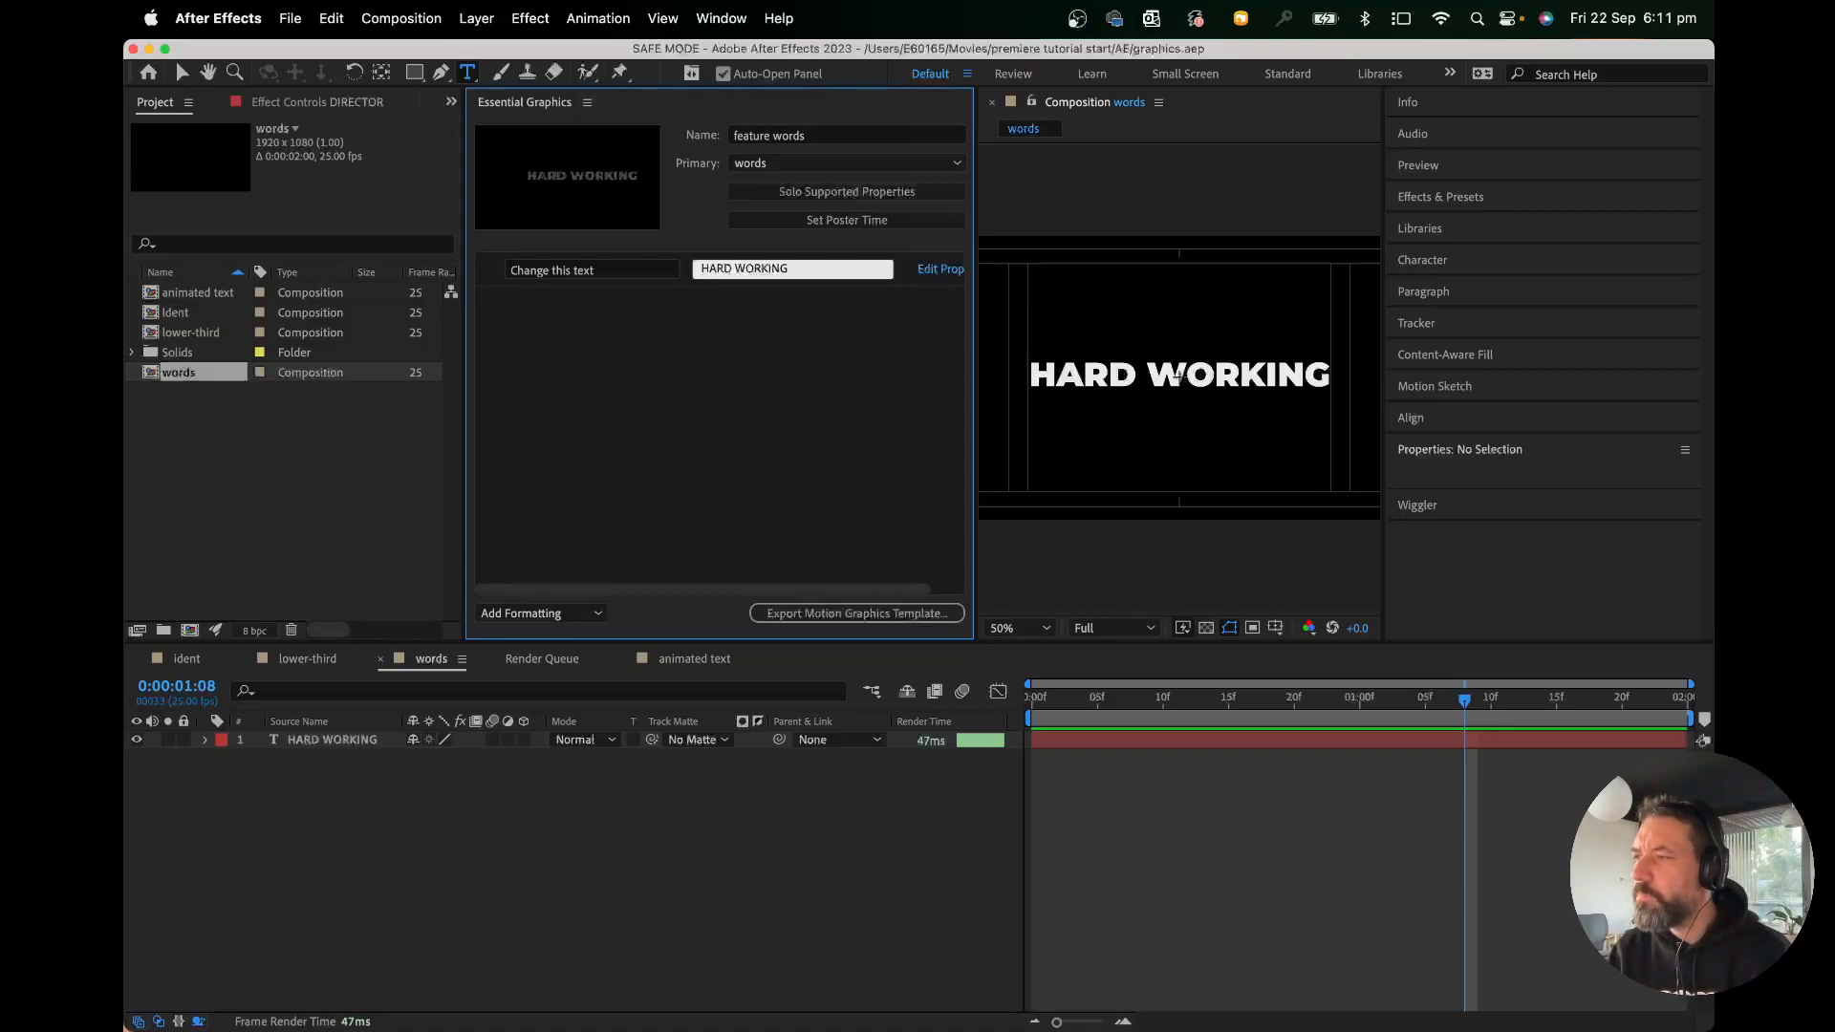
key("super+Tab")
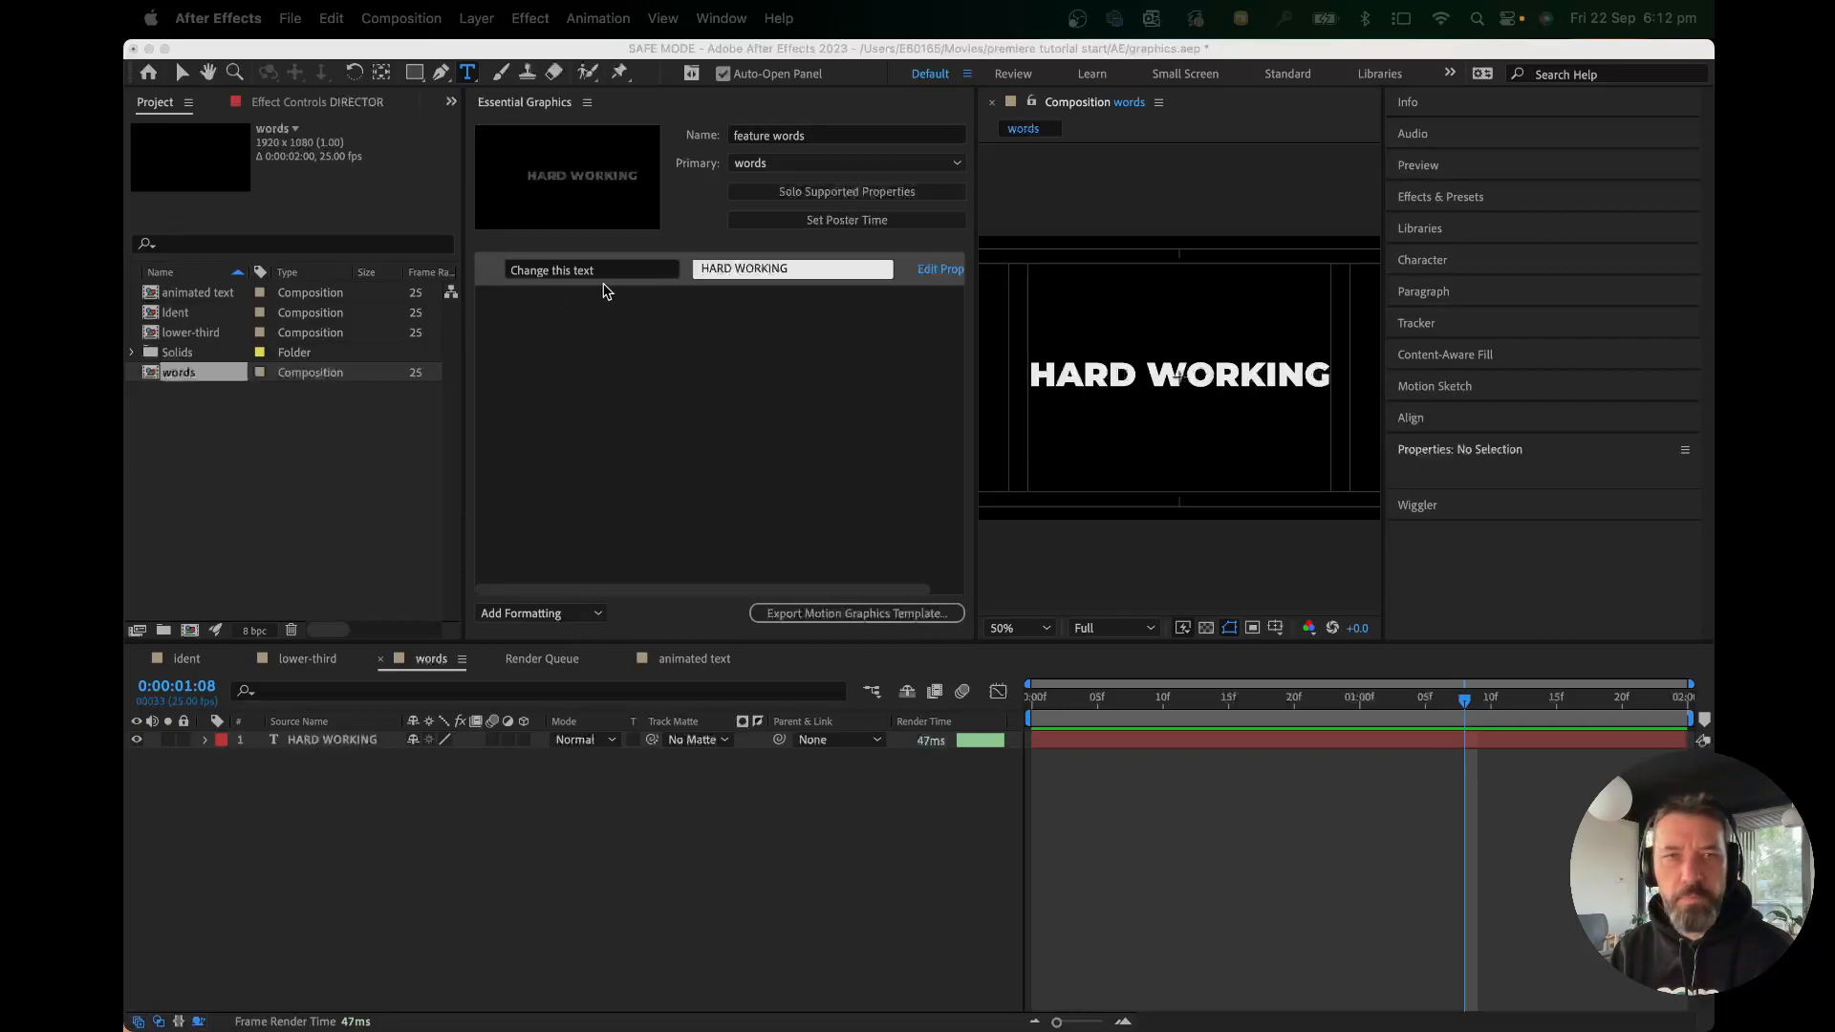
left_click(493, 275)
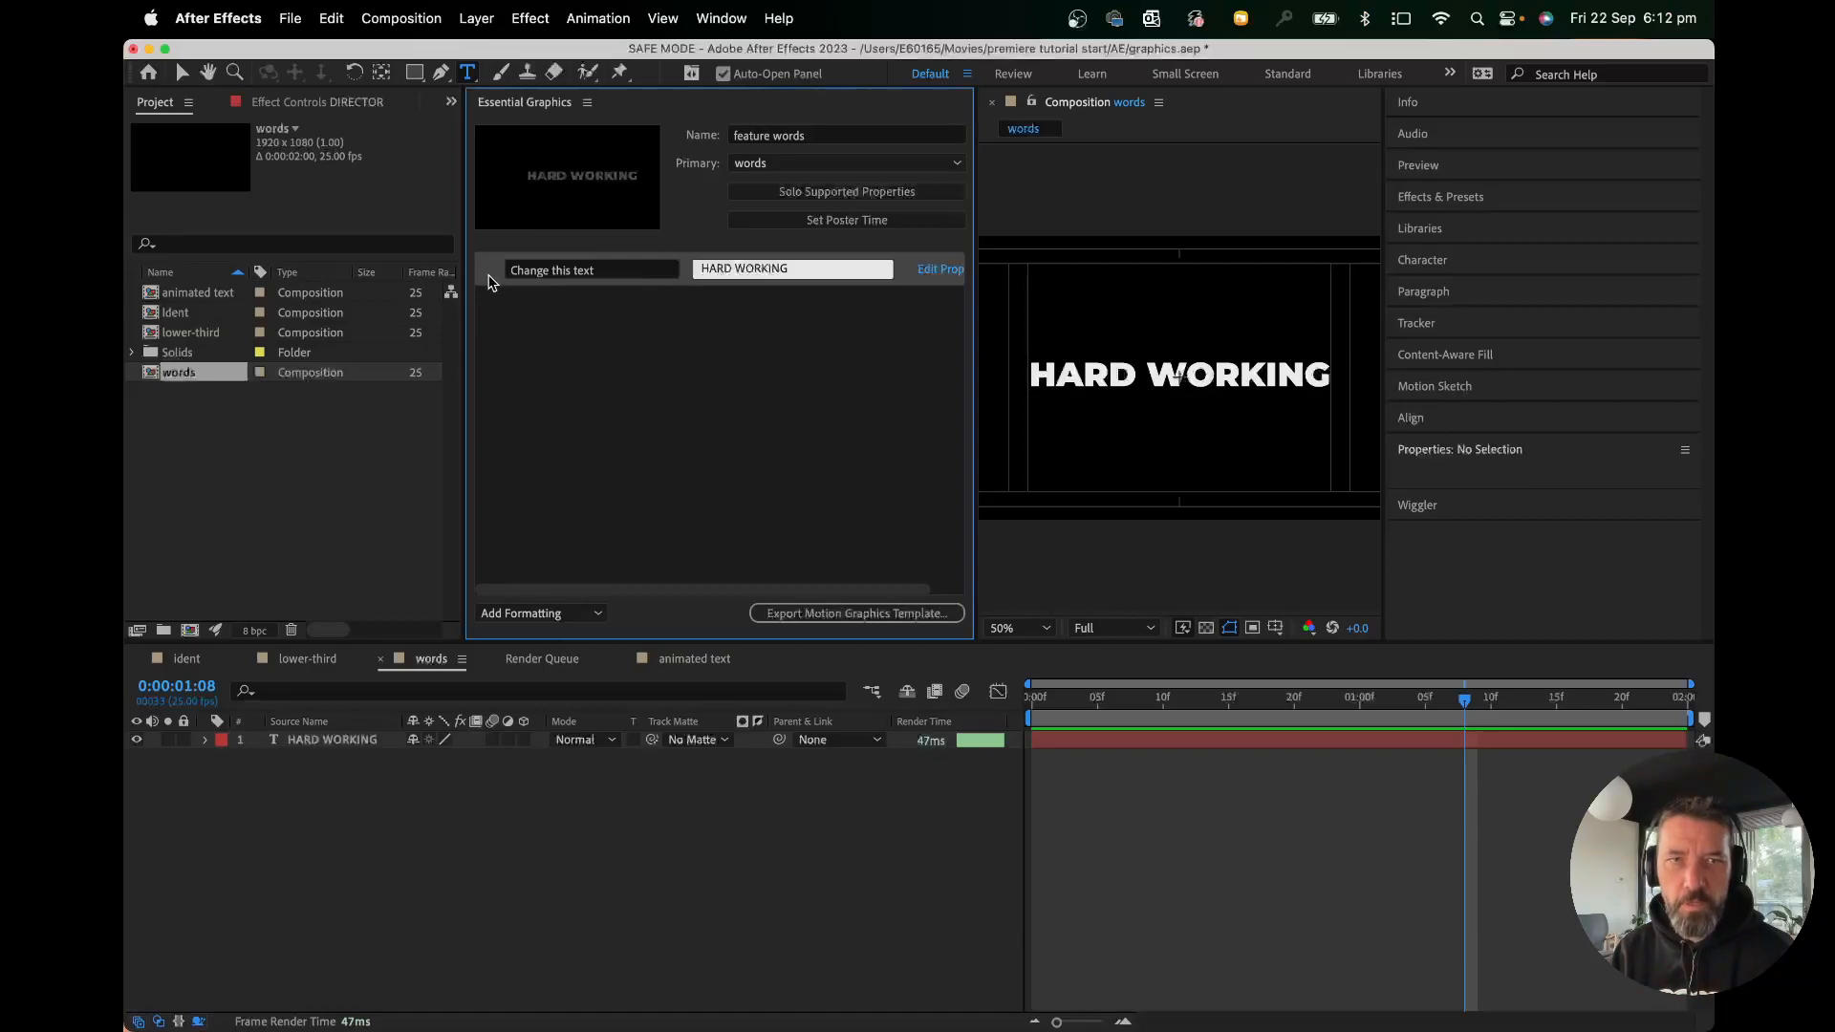
key("Delete")
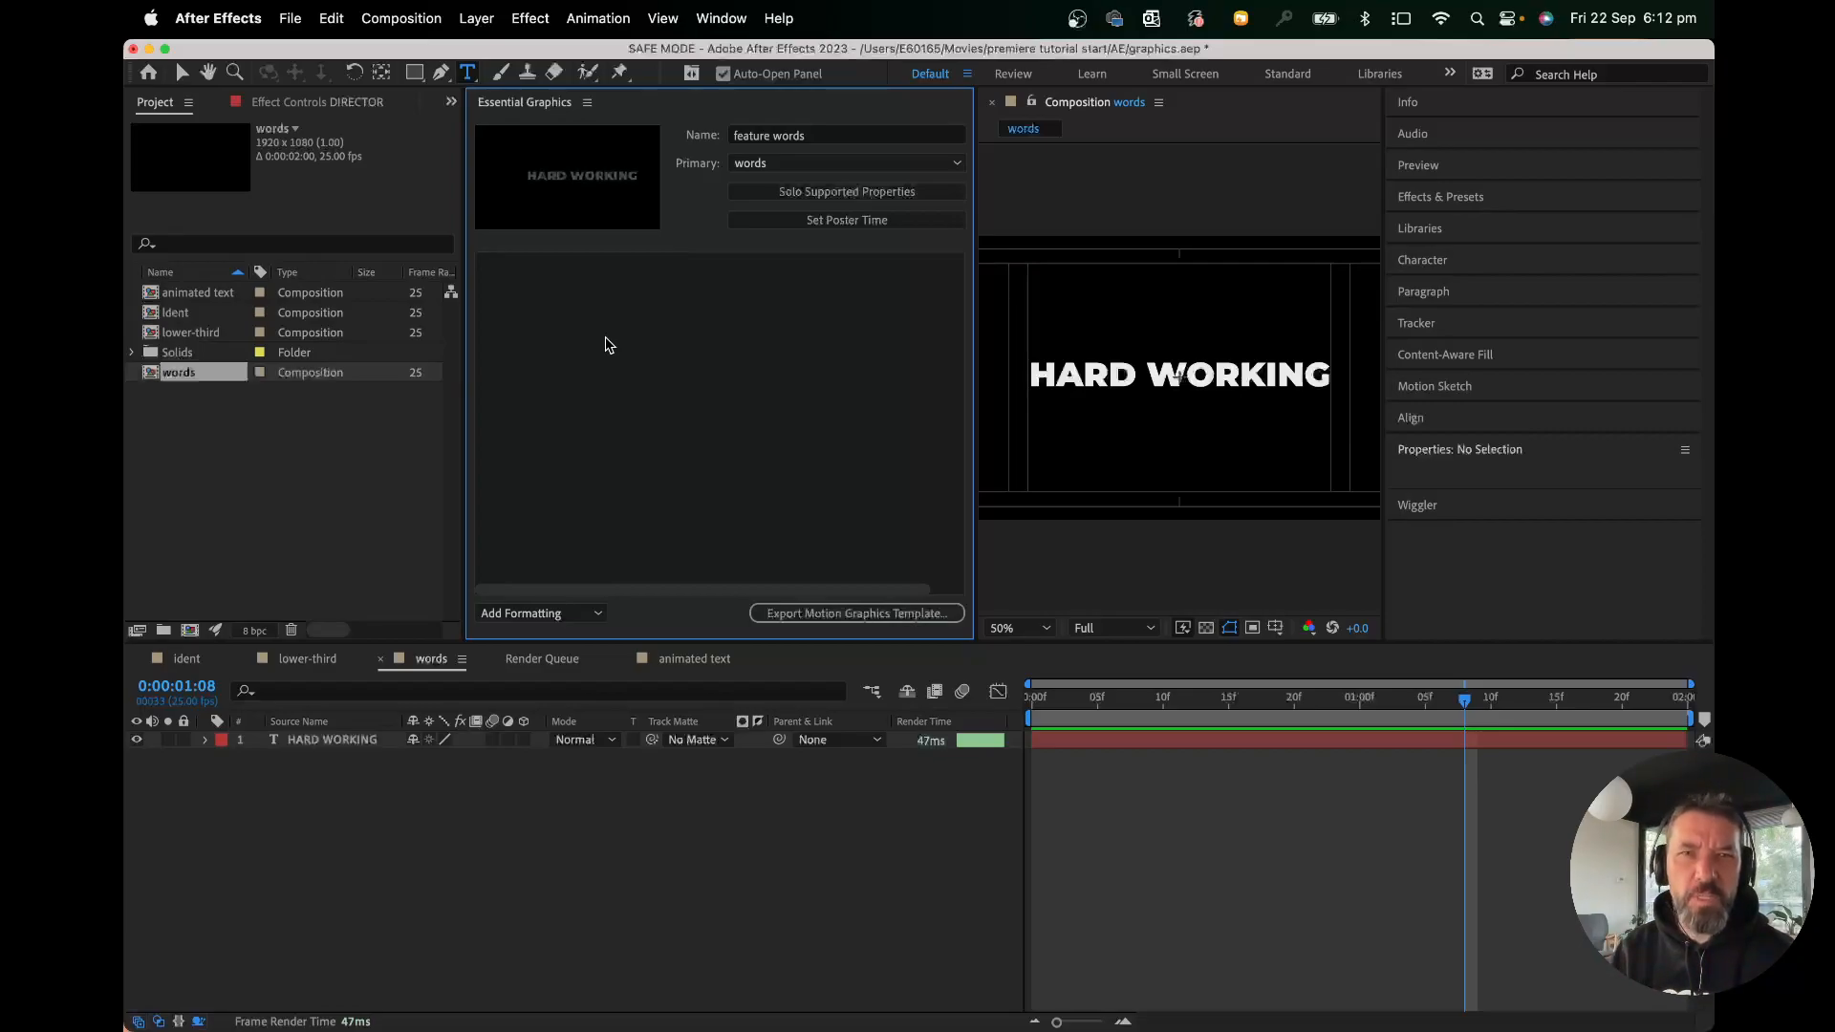
Solo the properties of the HARD WORKING layer that are supported in the feature words template.
left_click(857, 198)
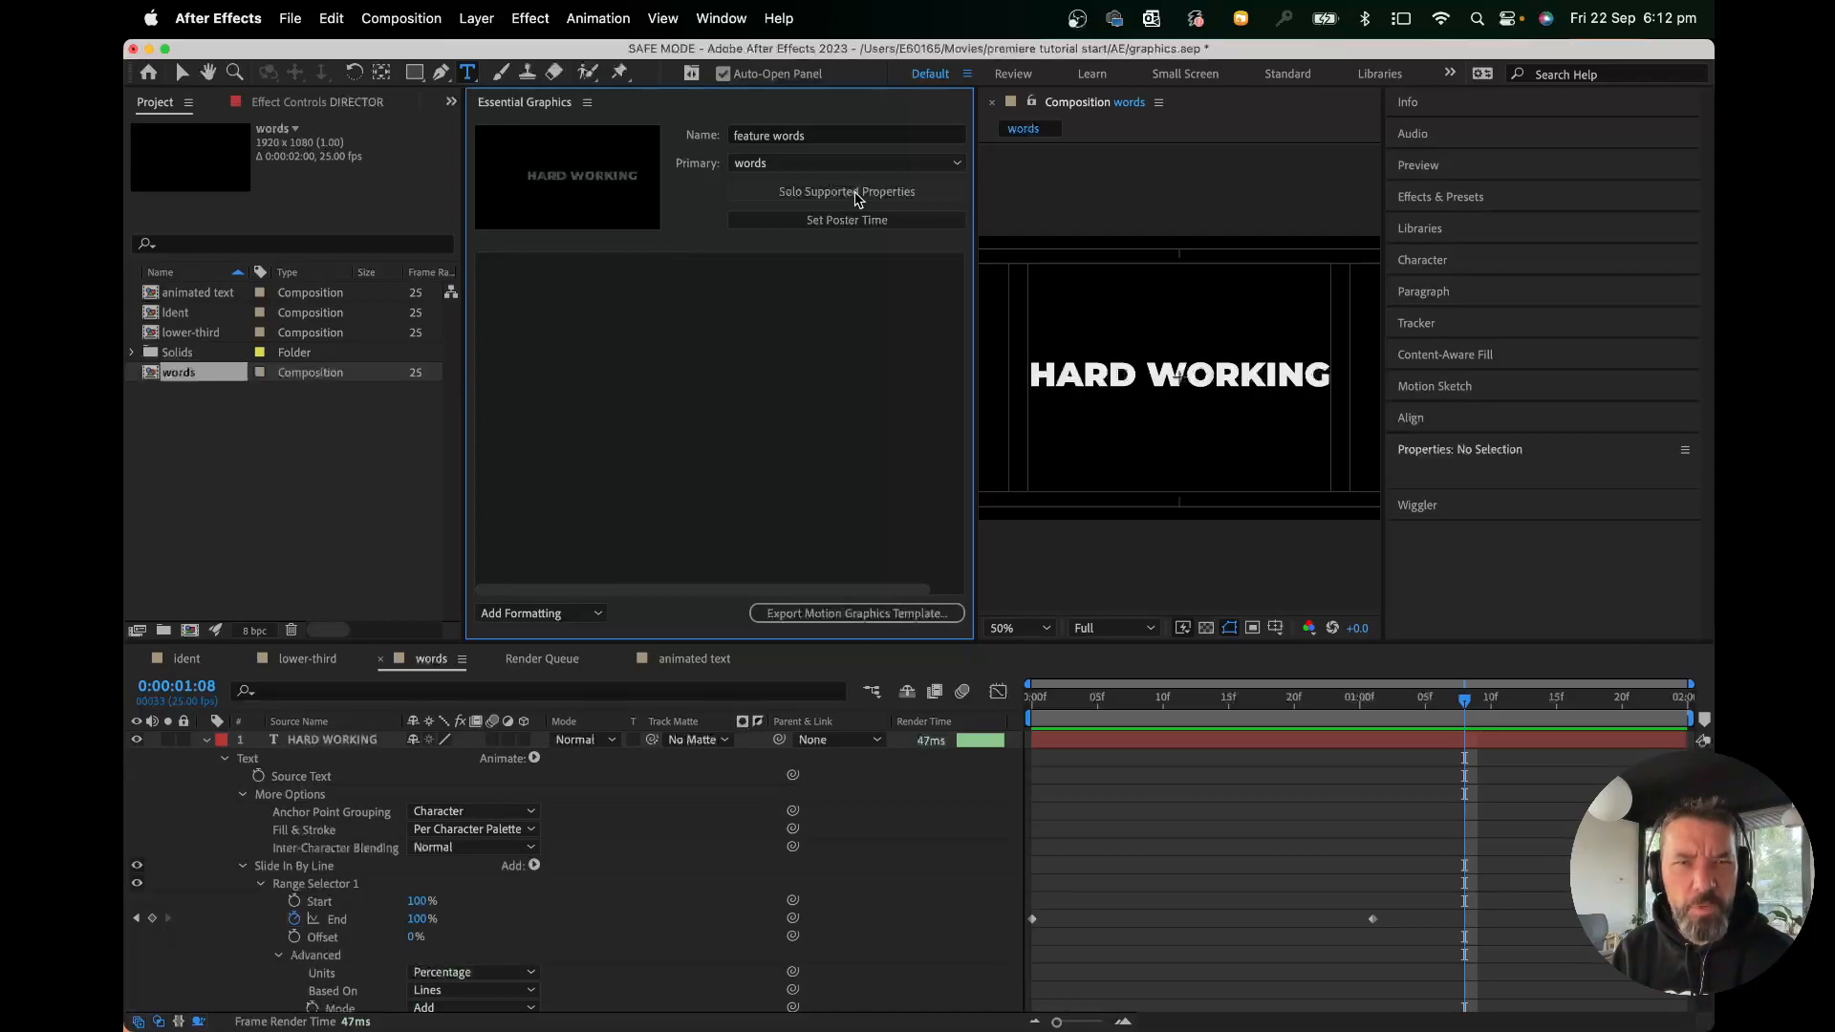
left_click(612, 622)
left_click(601, 617)
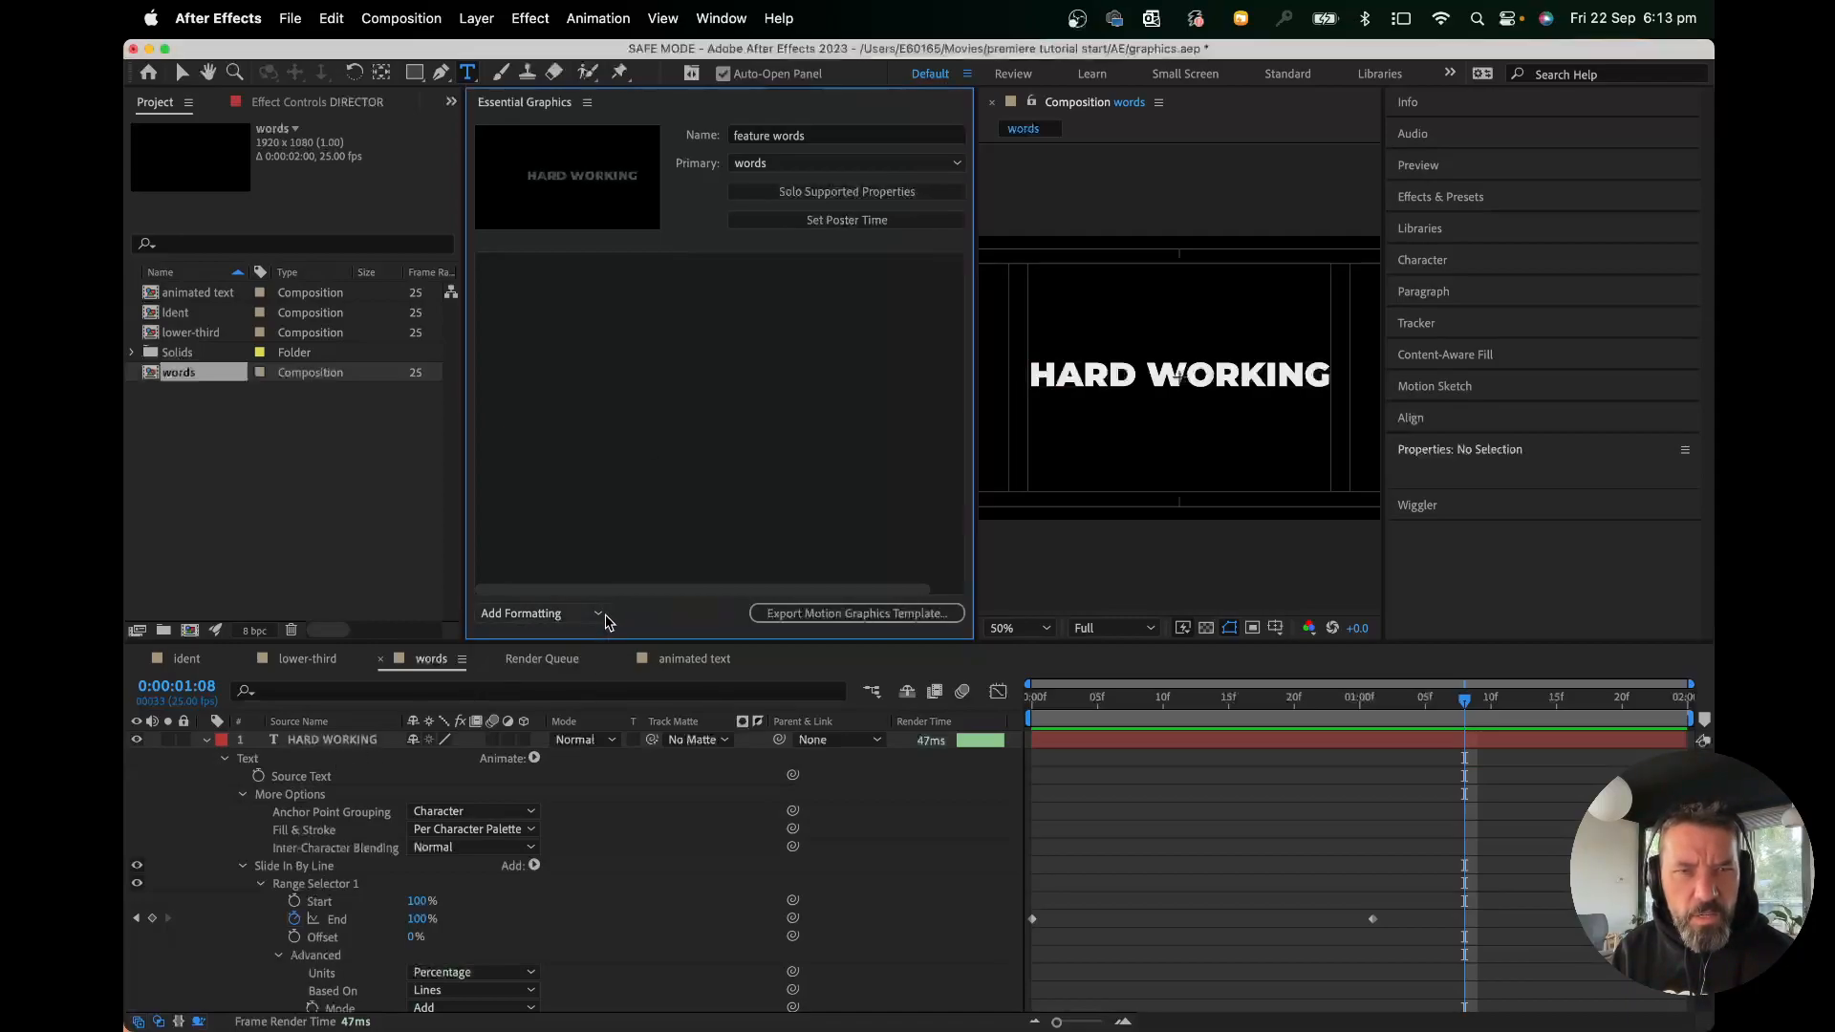
Try to add the entire HARD WORKING layer to the feature words template as an editable item.
left_click(344, 742)
mouse_move(333, 748)
left_mouse_down()
mouse_move(590, 397)
mouse_move(321, 752)
left_mouse_up()
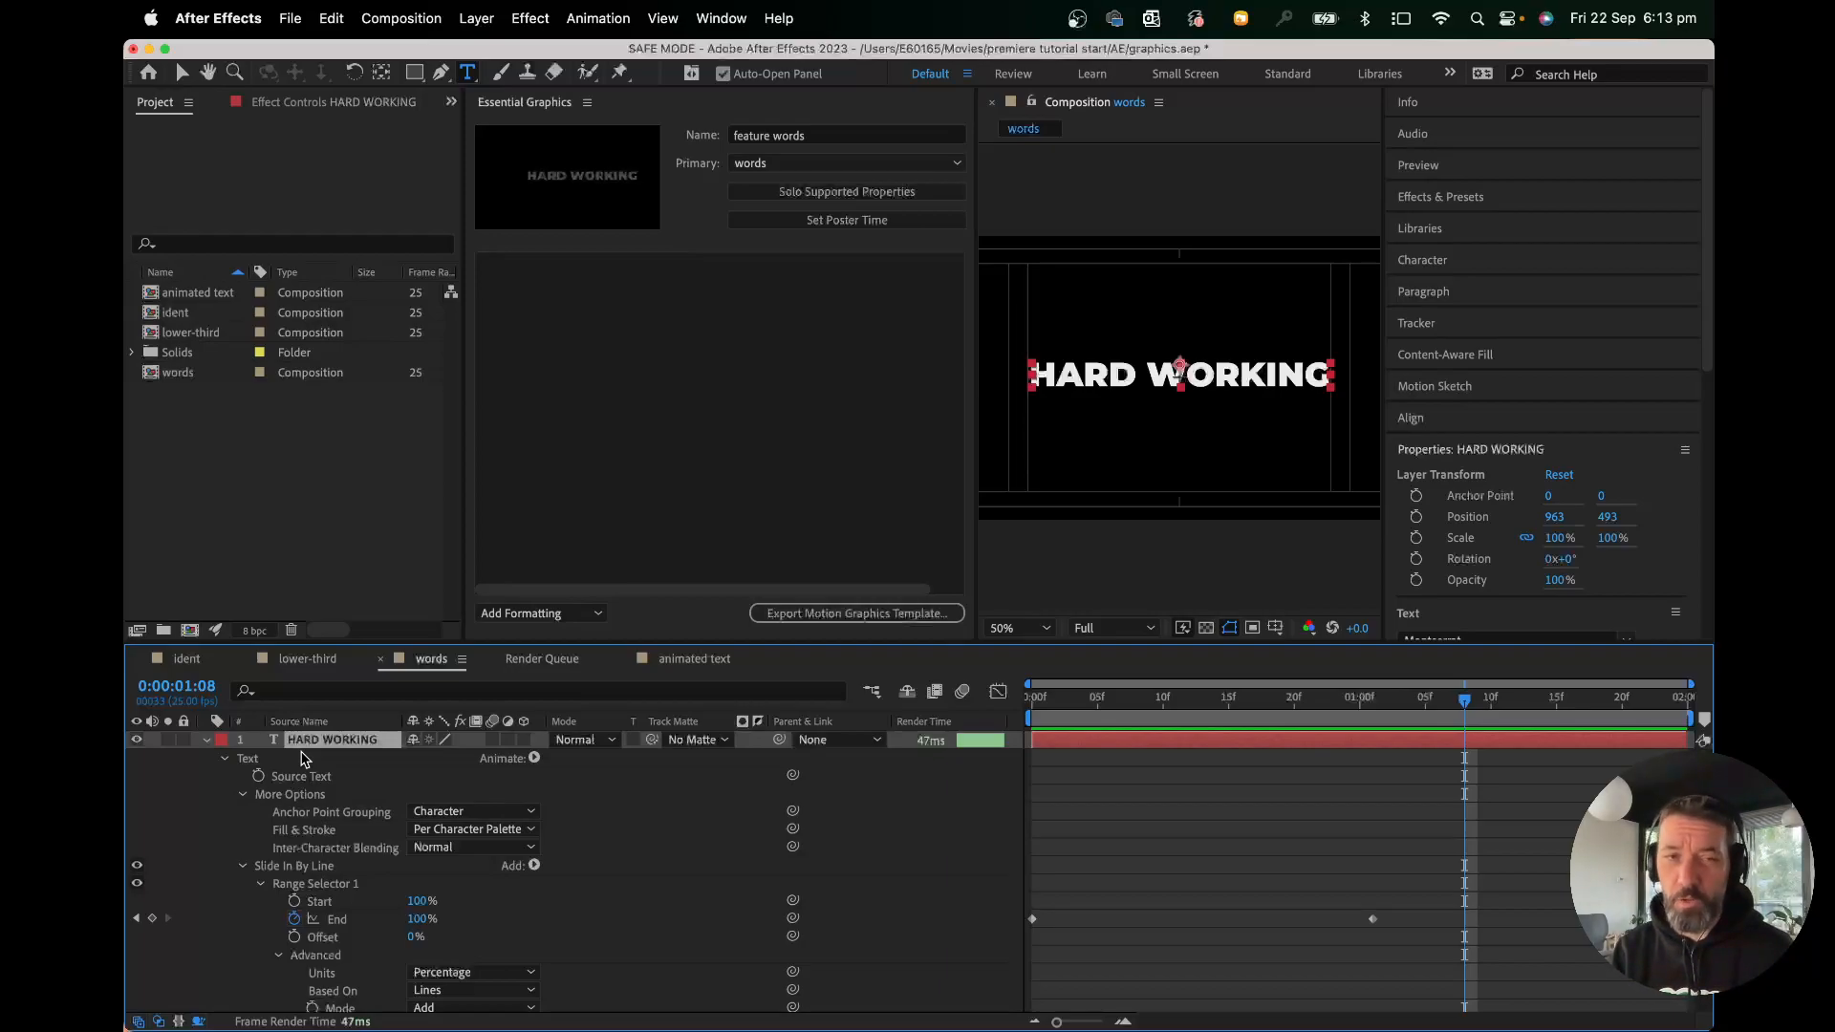
left_click_drag(282, 750, 598, 337)
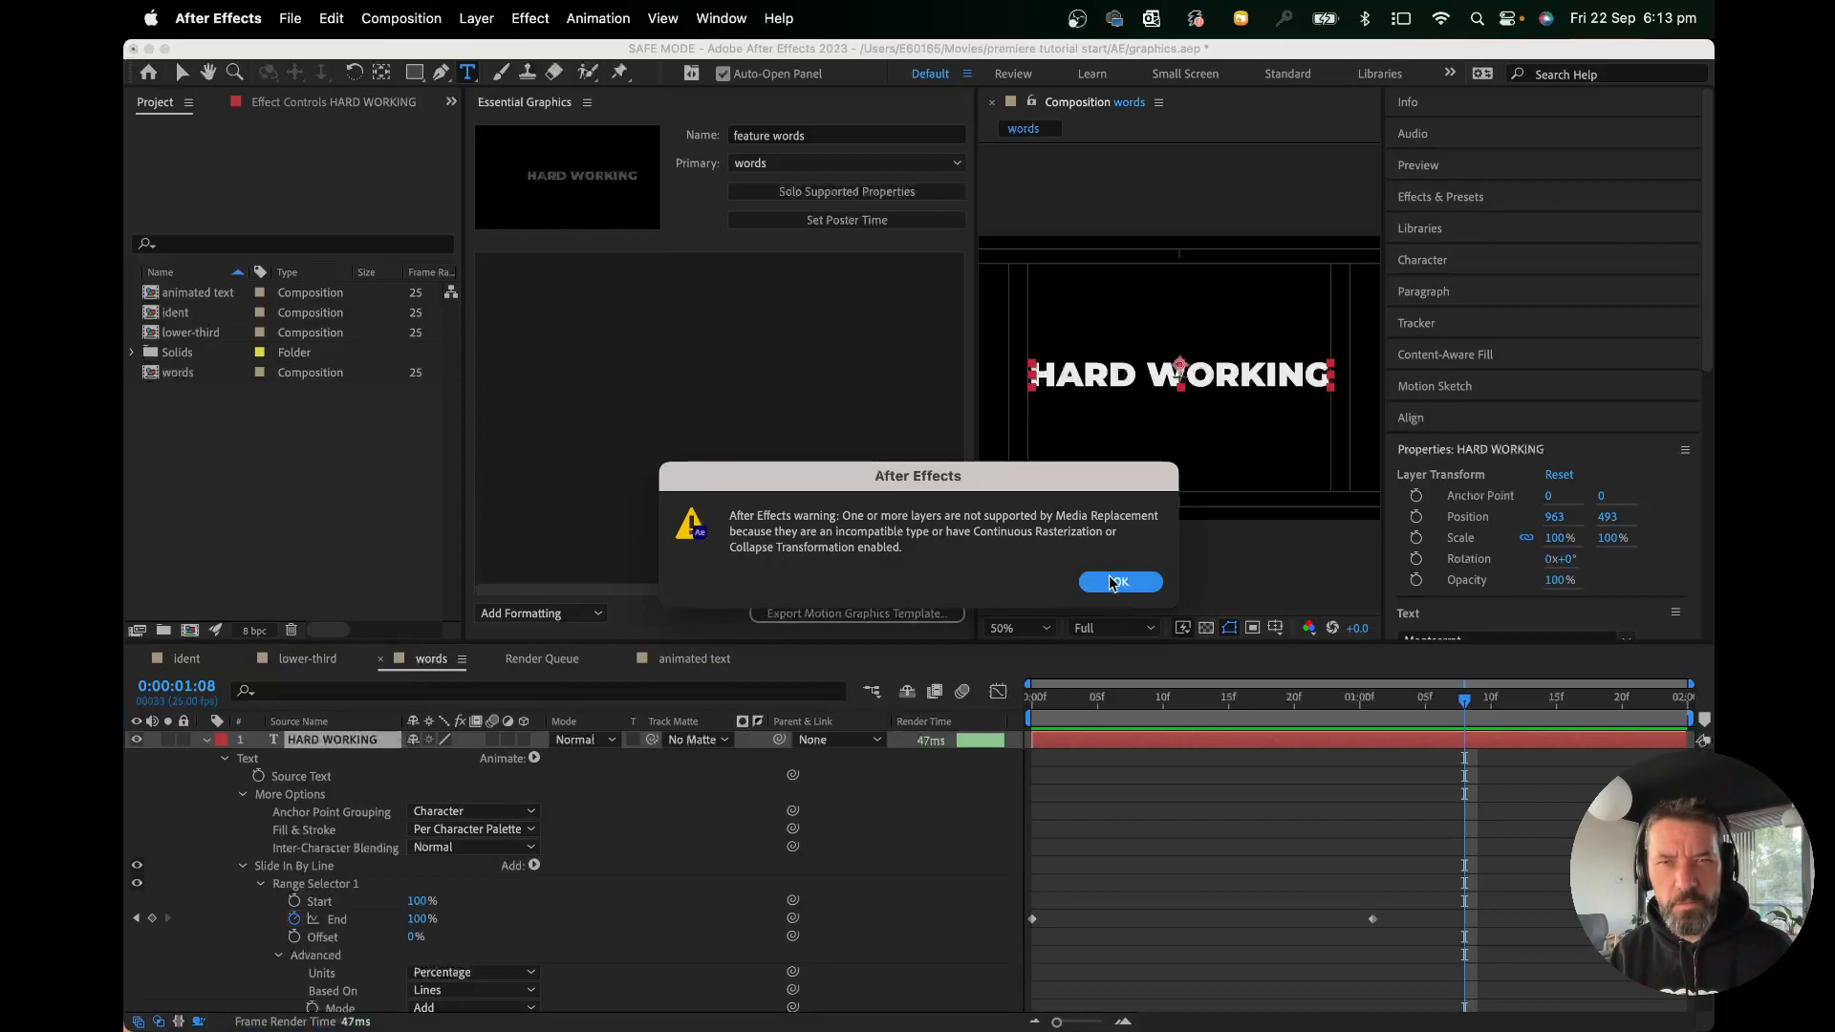
left_click(1114, 583)
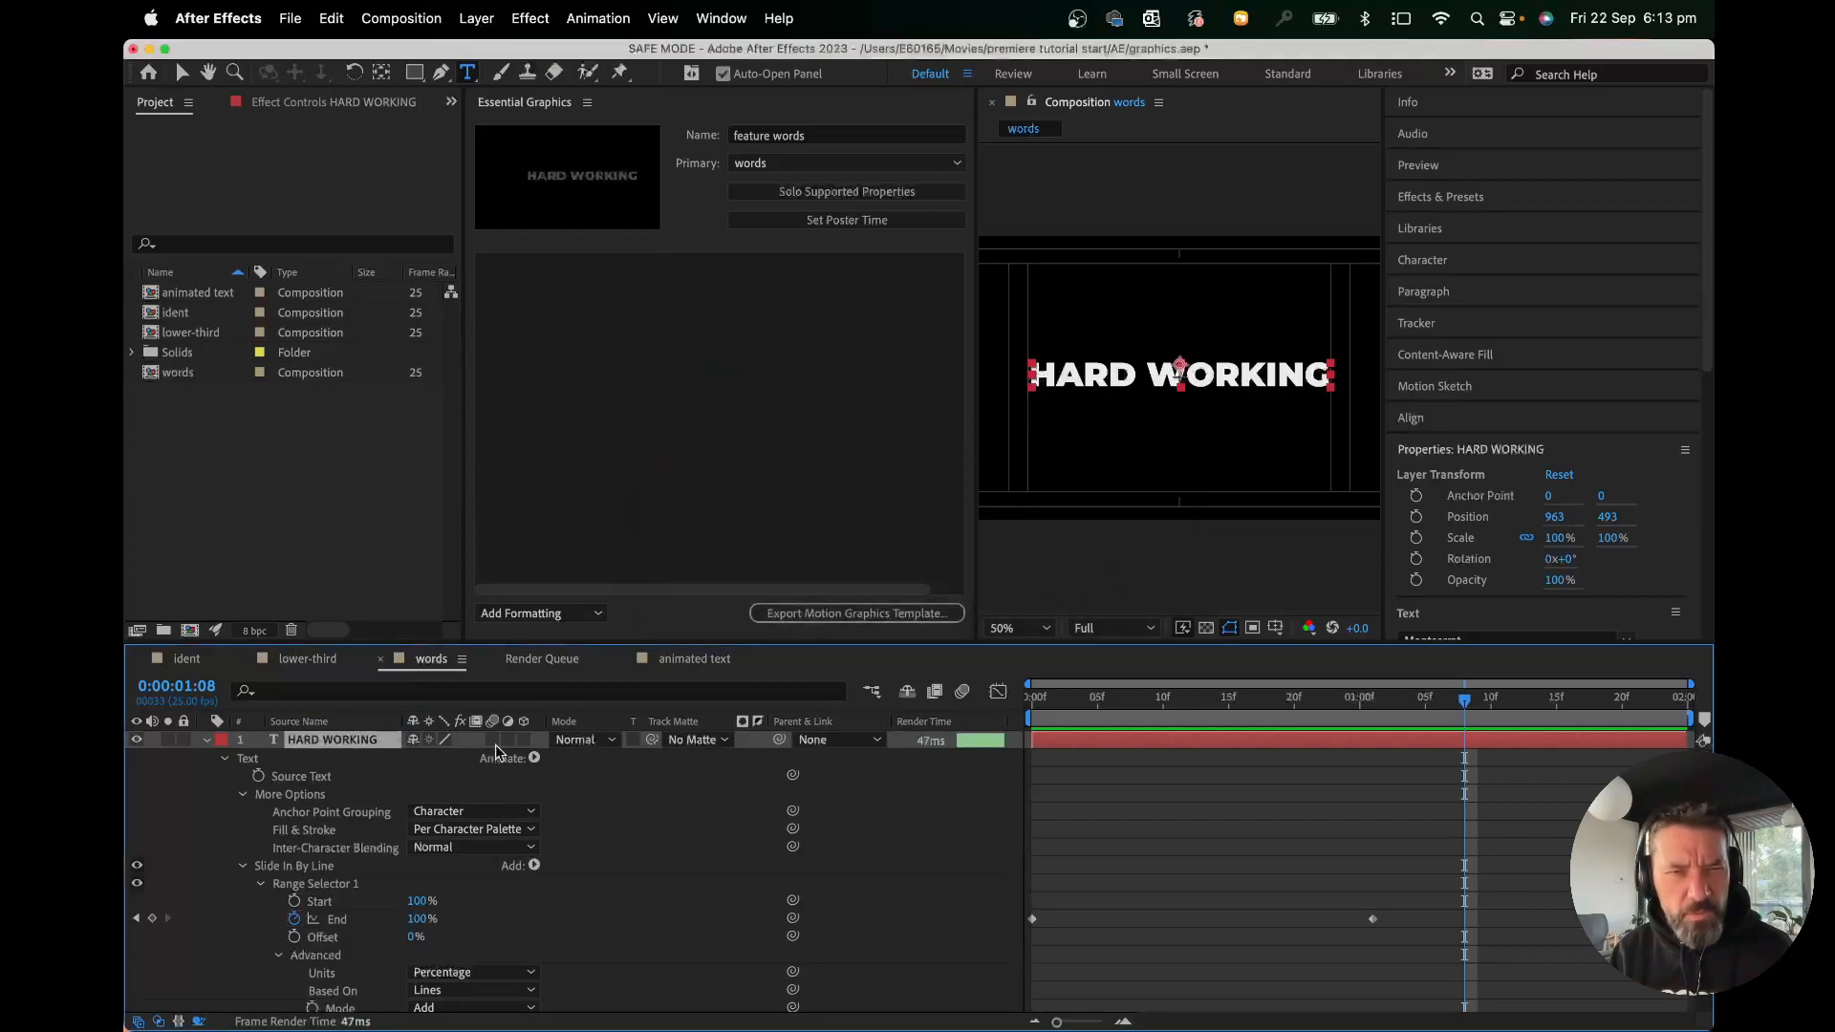
Add the HARD WORKING layer's Source Text to the feature words template and collapse the Slide In By Line and Slide Out By Line animators.
left_click_drag(297, 778, 639, 386)
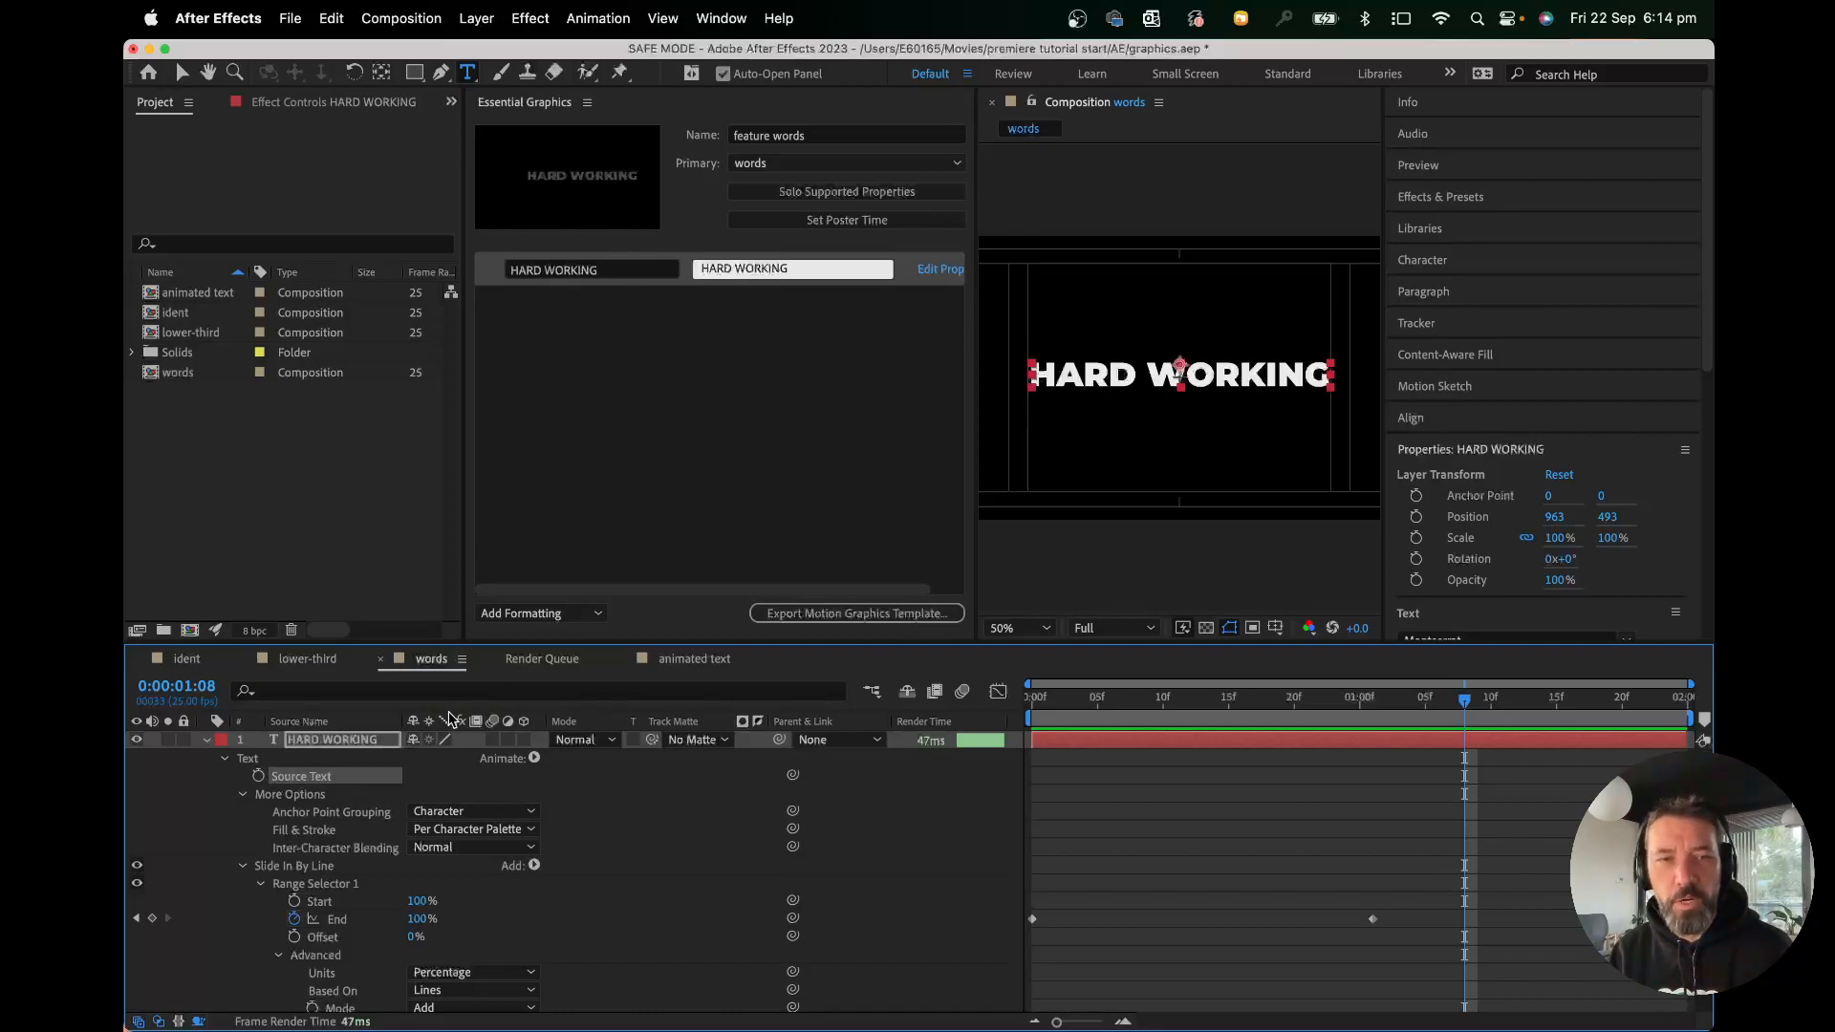
left_click(243, 866)
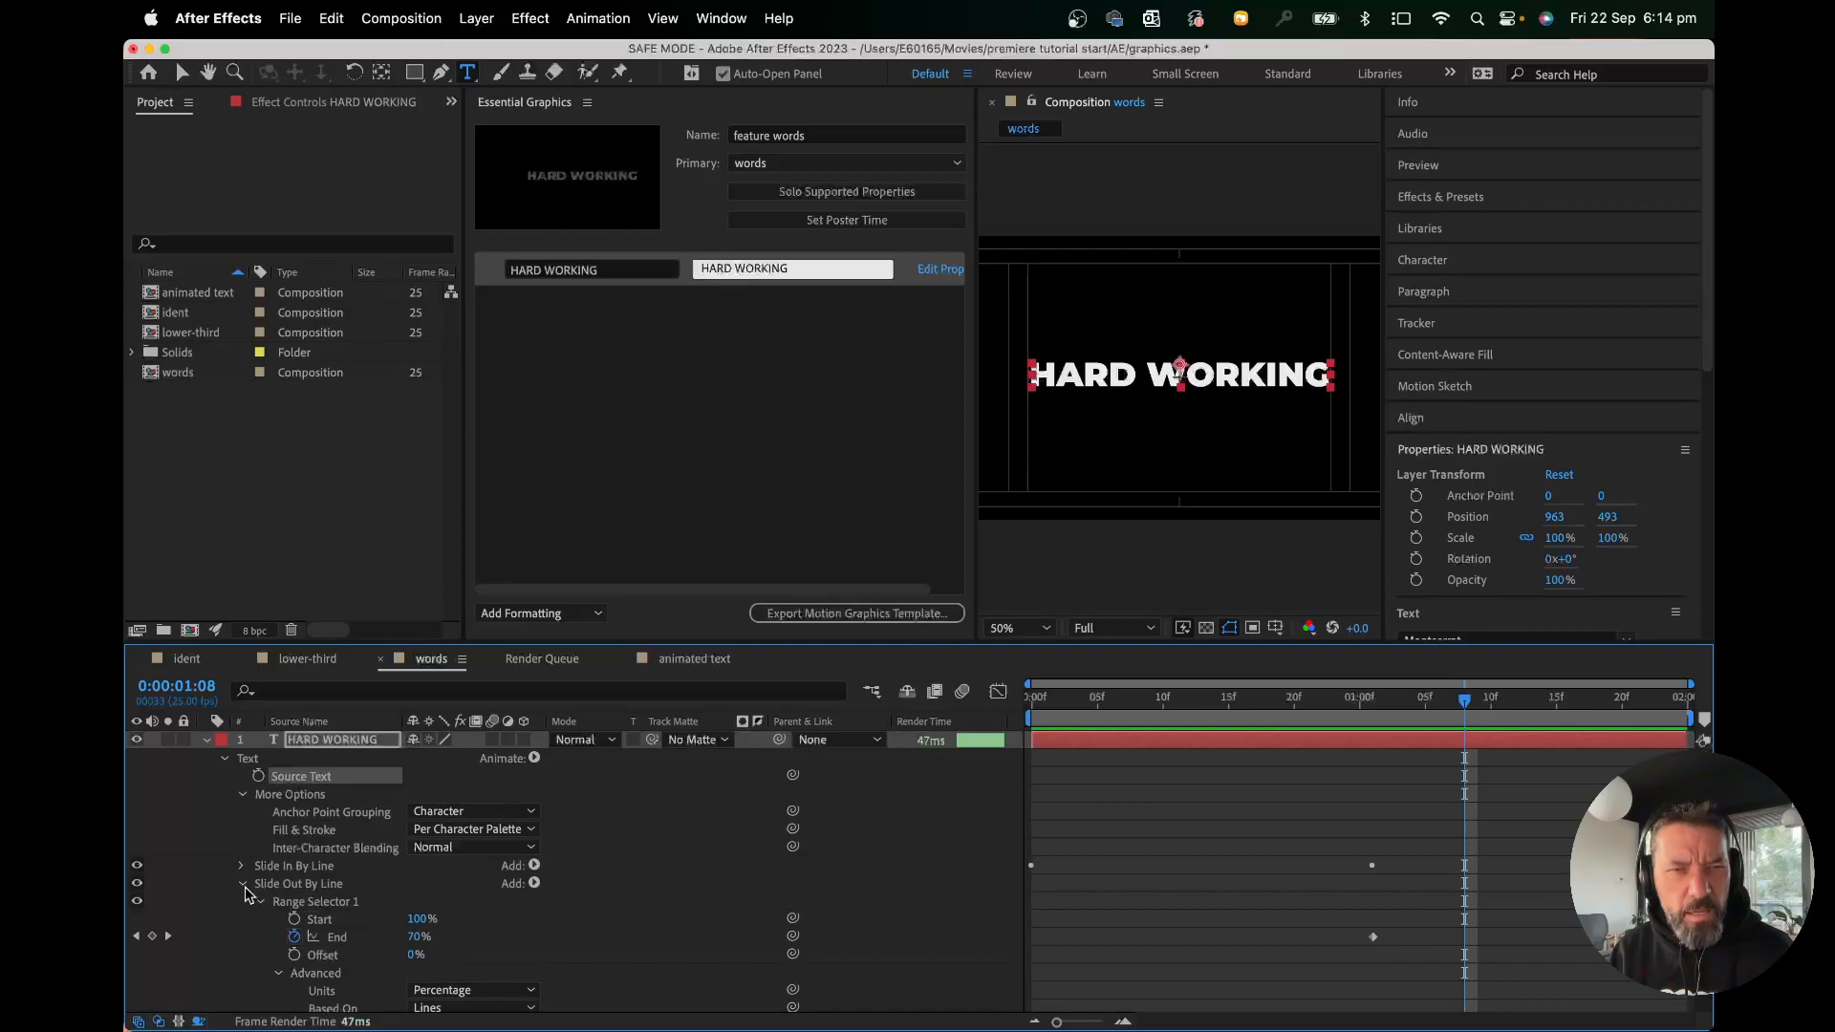
left_click(242, 883)
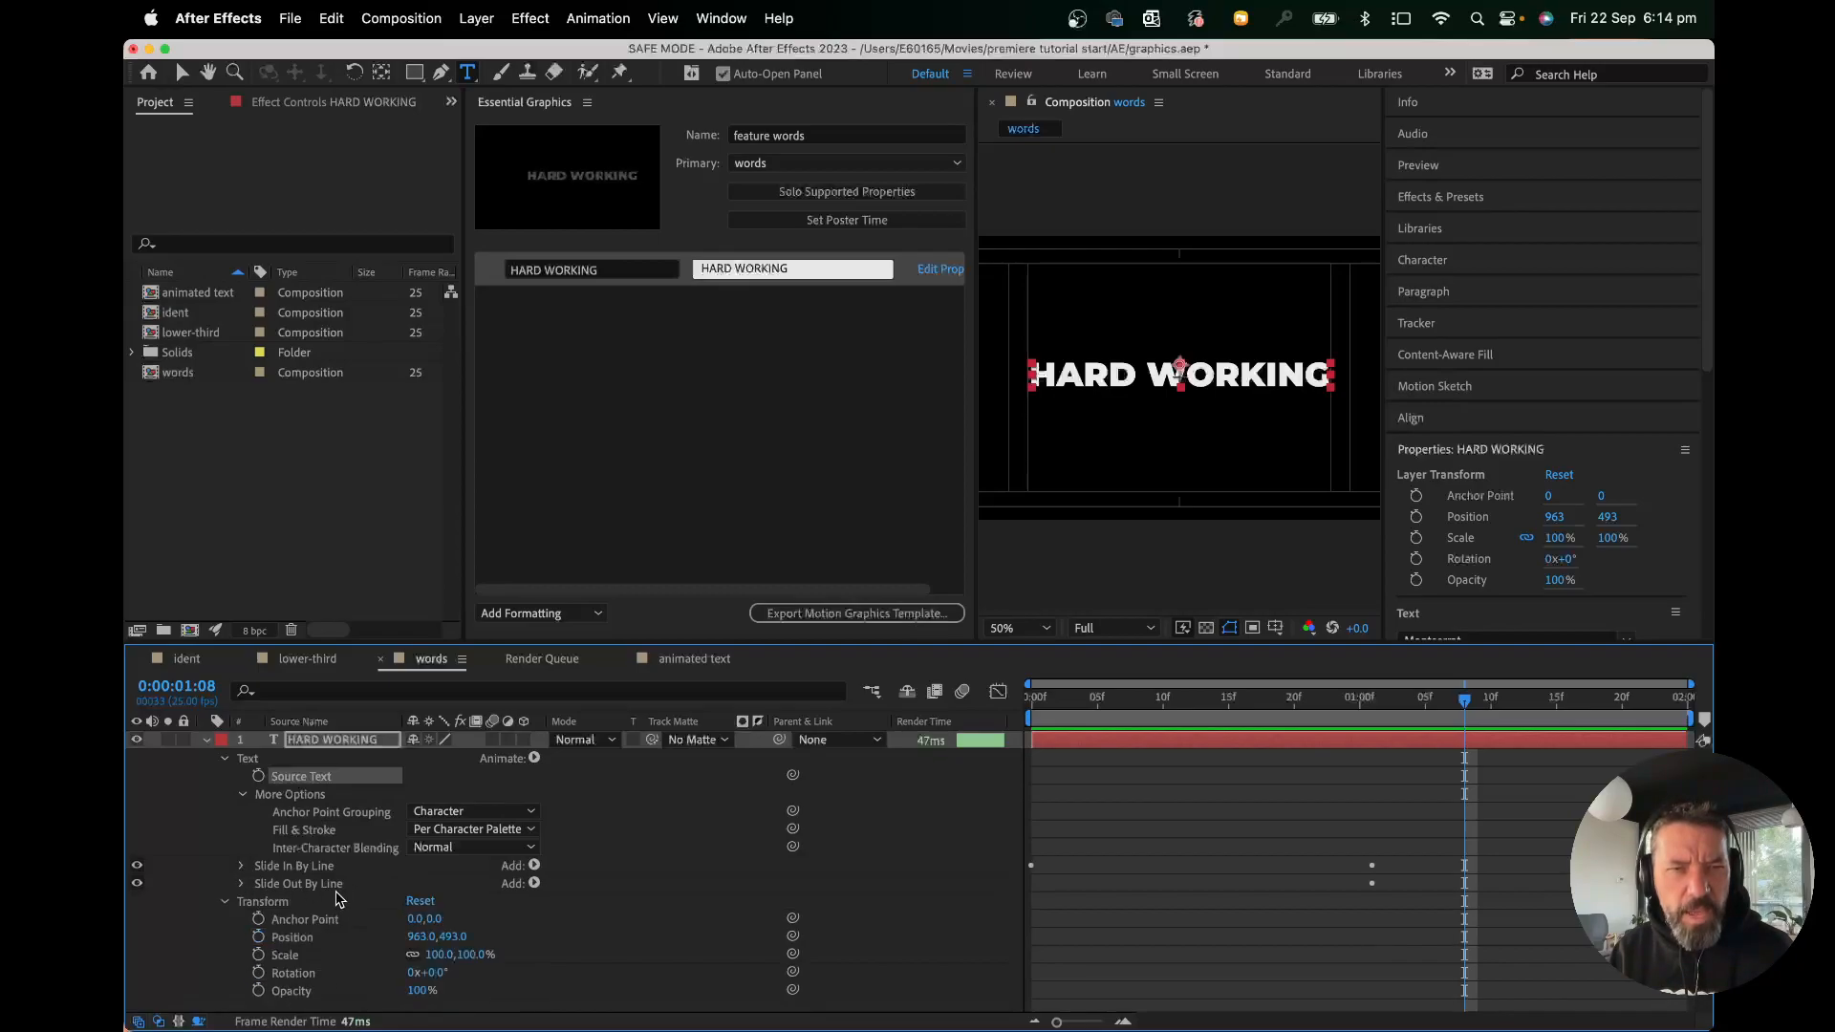
Try adding the layer's Scale and Rotation to the feature words template, undoing each addition.
left_click_drag(296, 956, 631, 393)
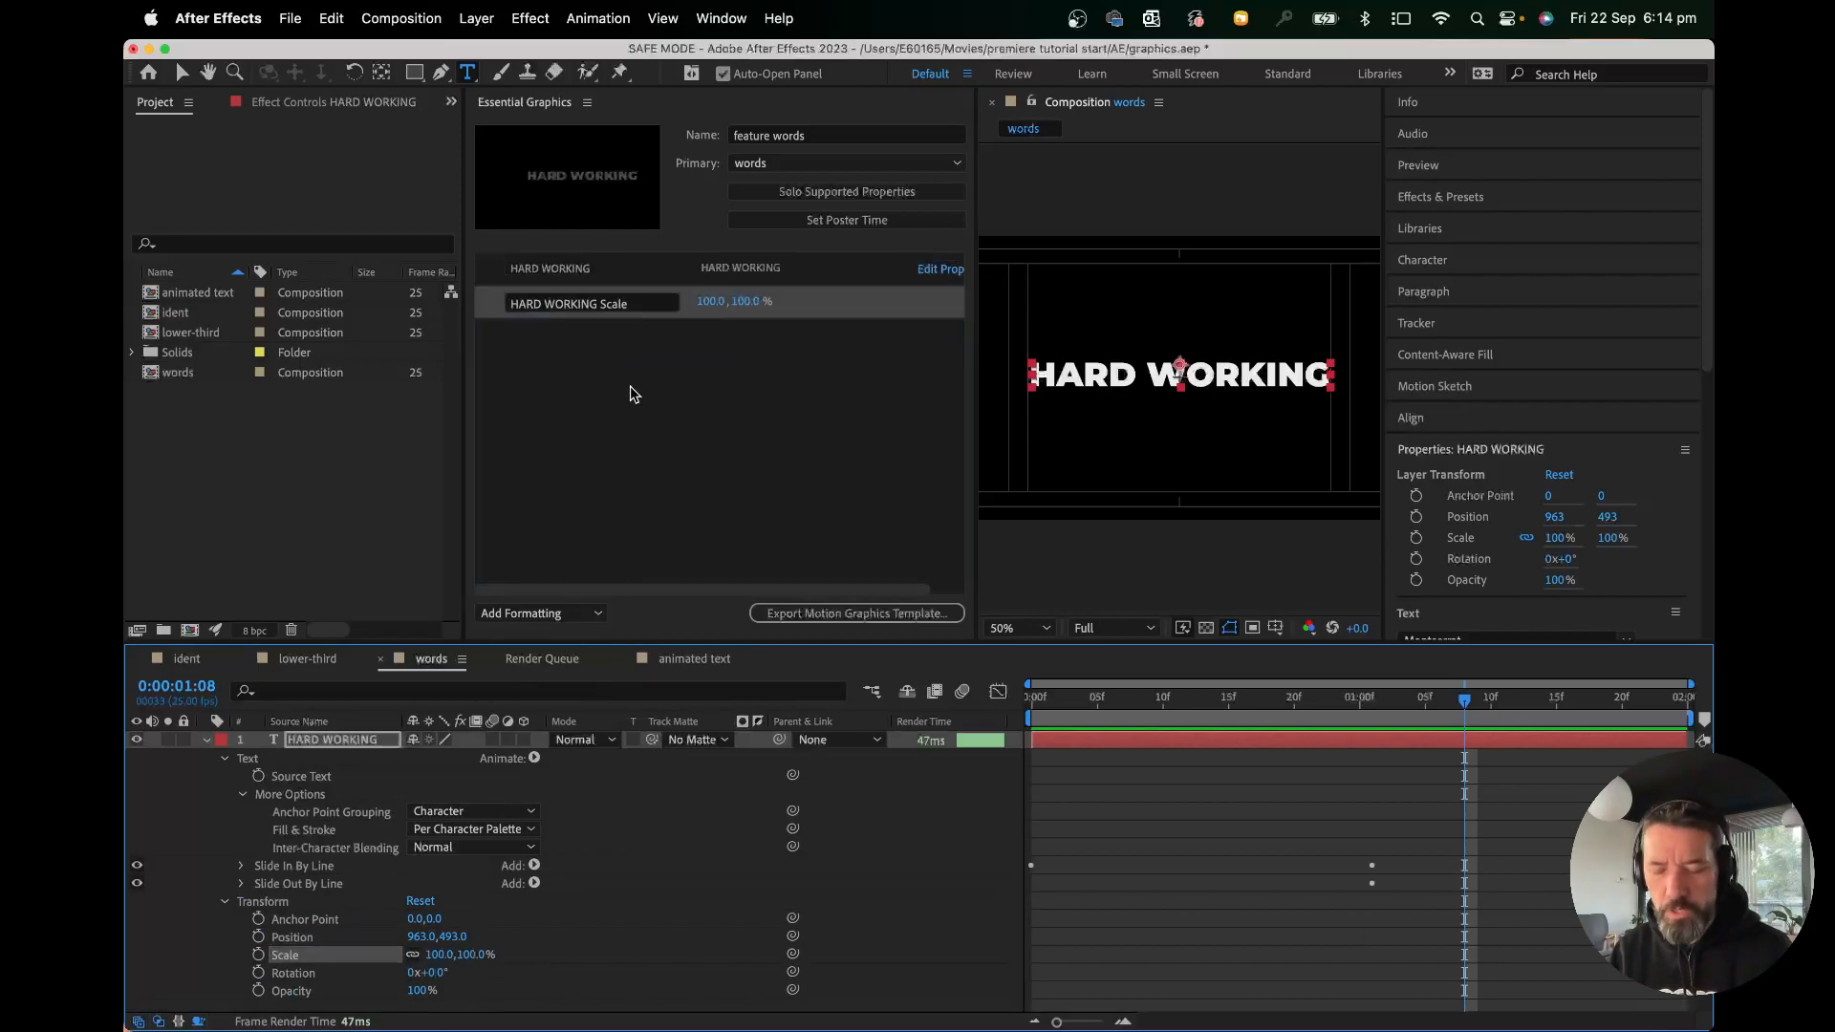
key("super+z")
left_click_drag(299, 975, 600, 467)
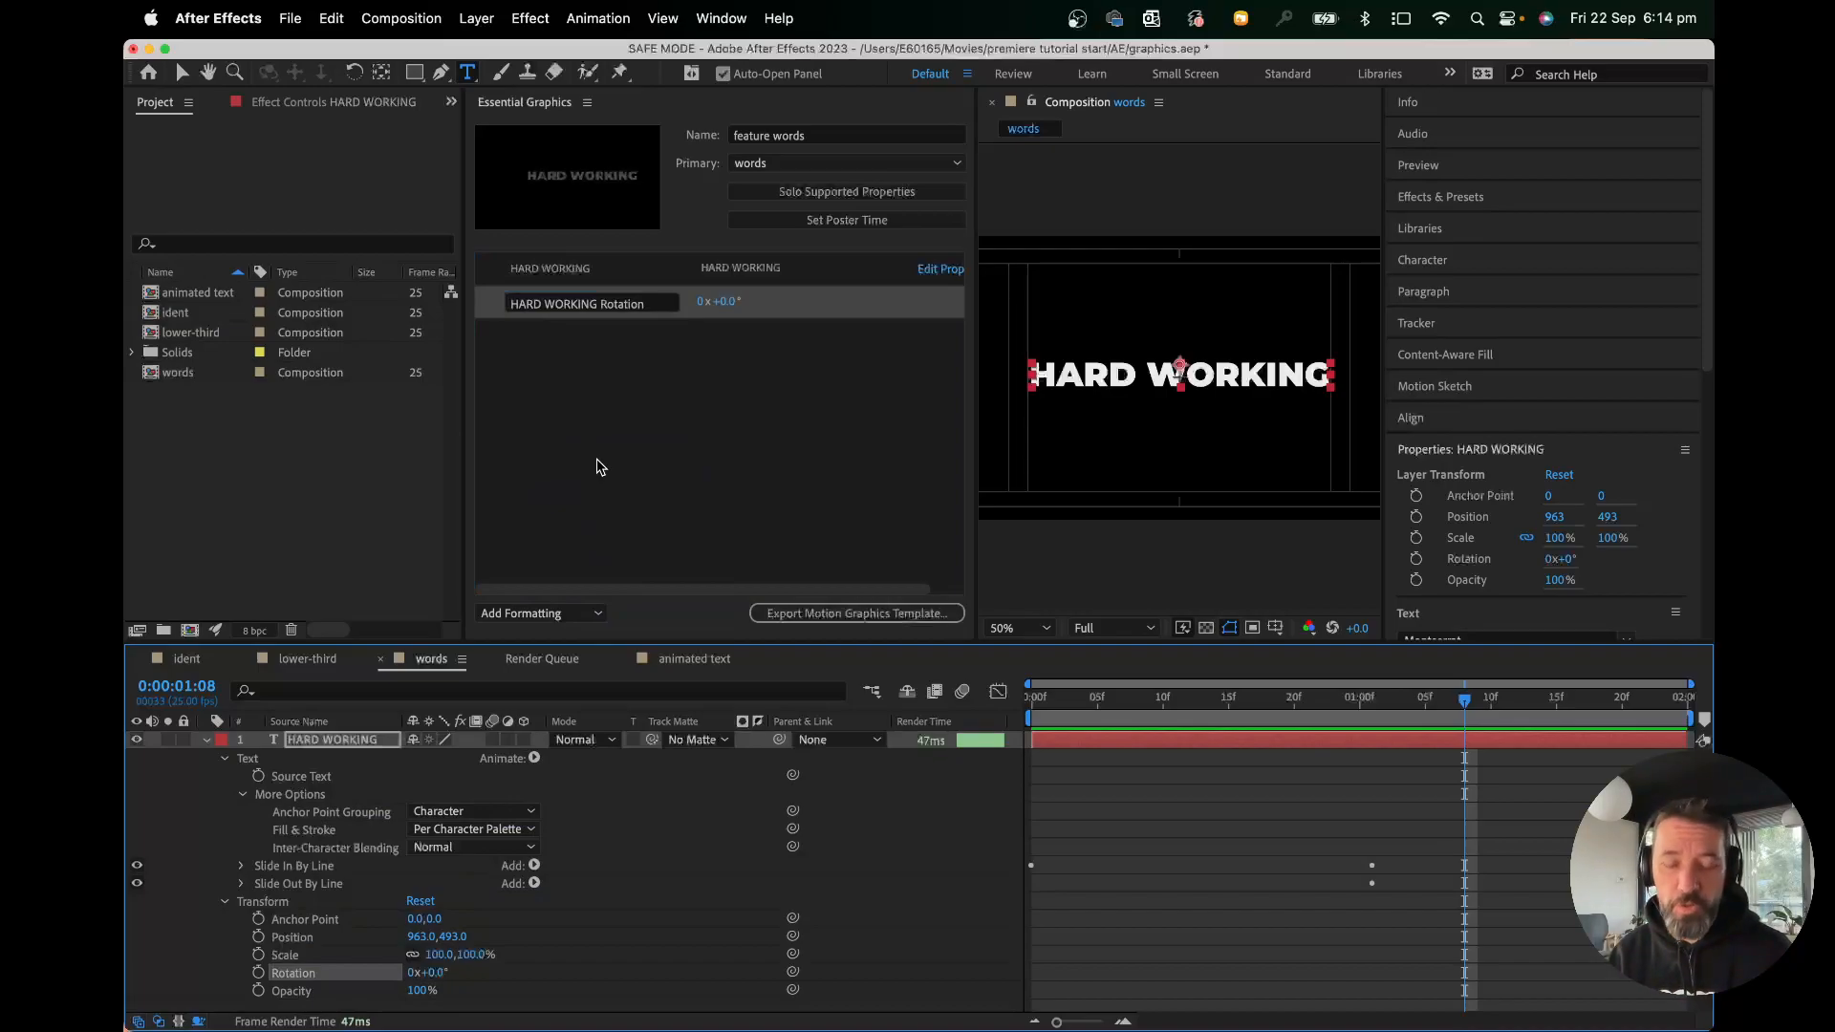
key("super+z")
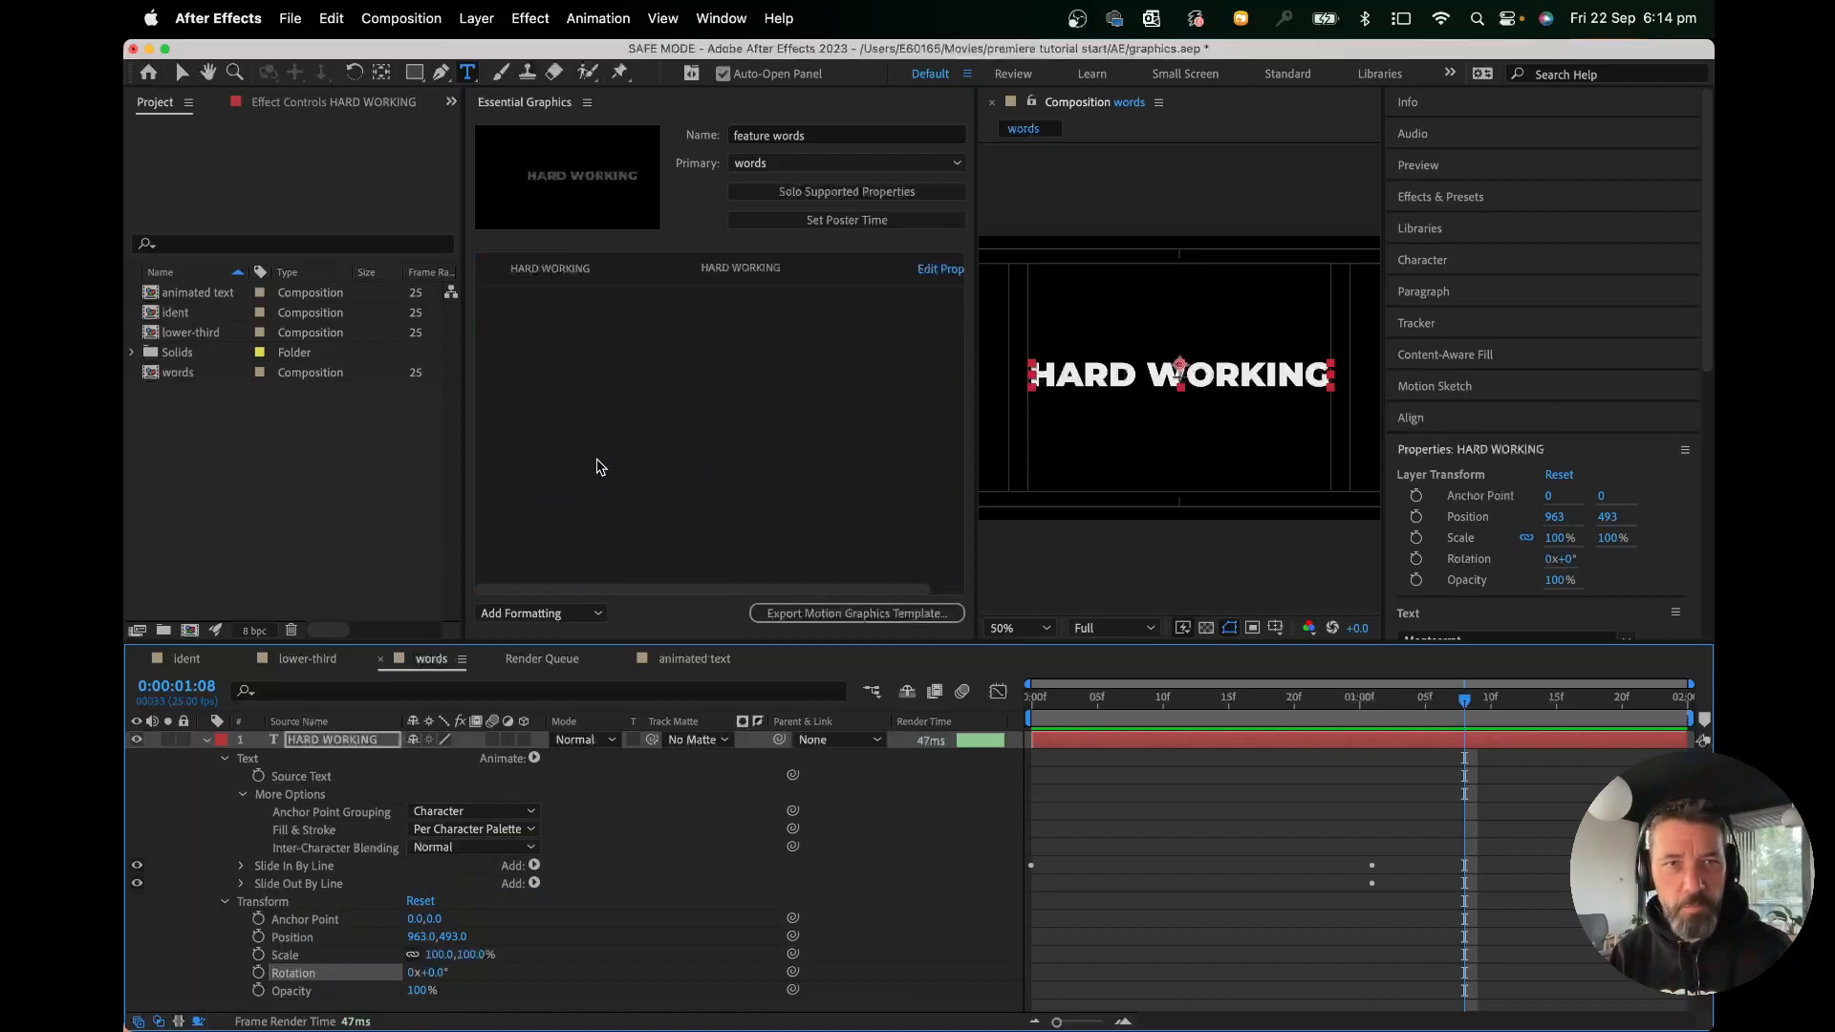
Export feature words as a Motion Graphics template to My Library, saving the project first and keeping both compatibility warnings enabled.
left_click(728, 276)
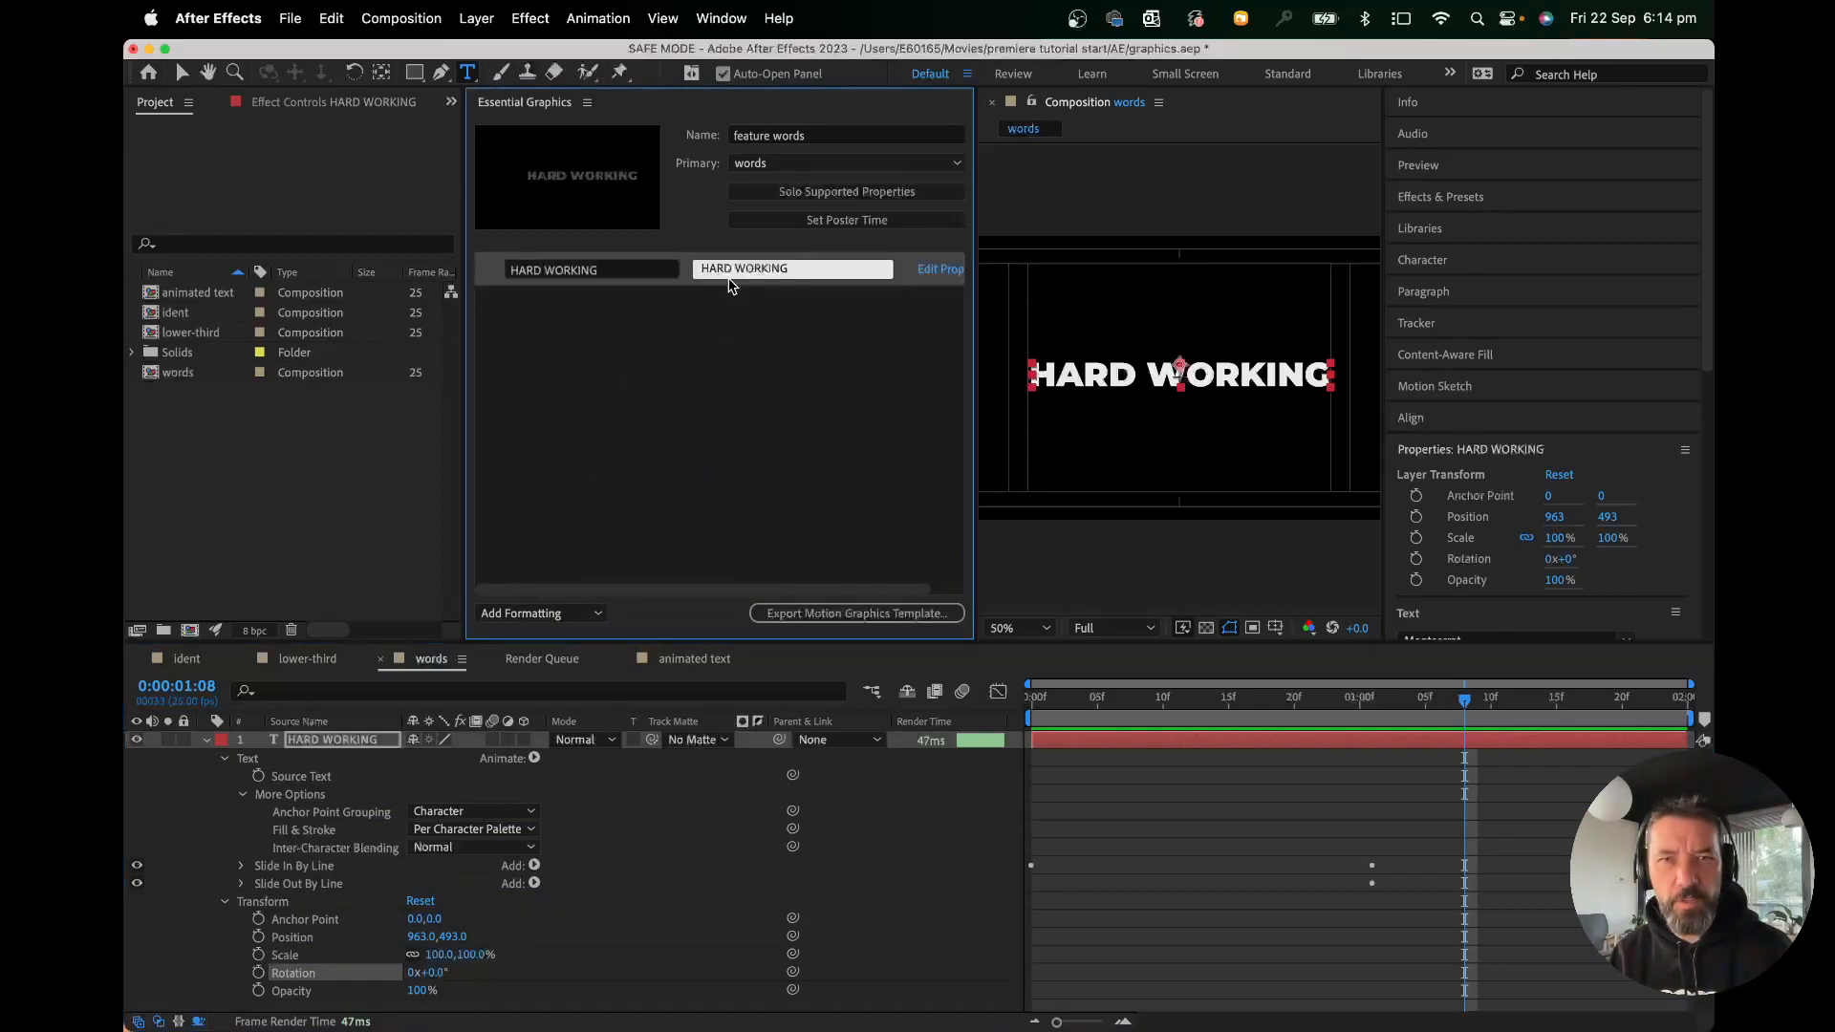
left_click(839, 614)
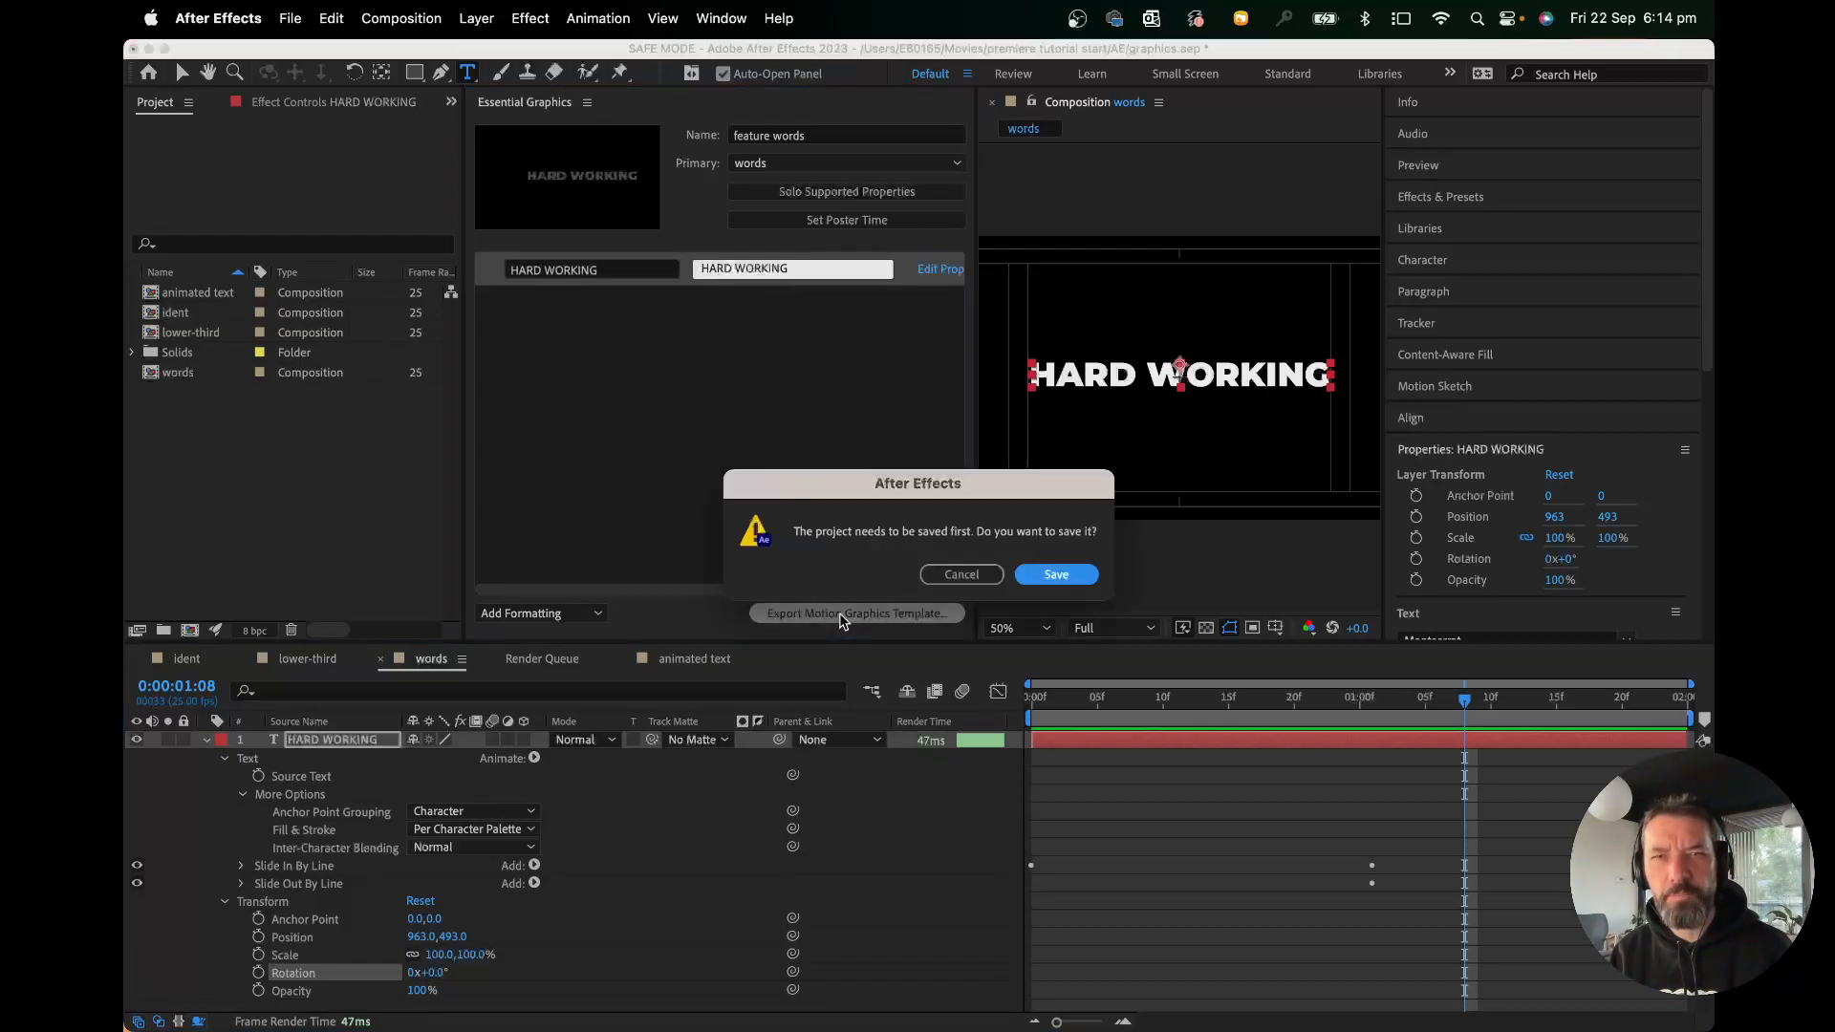
left_click(1051, 574)
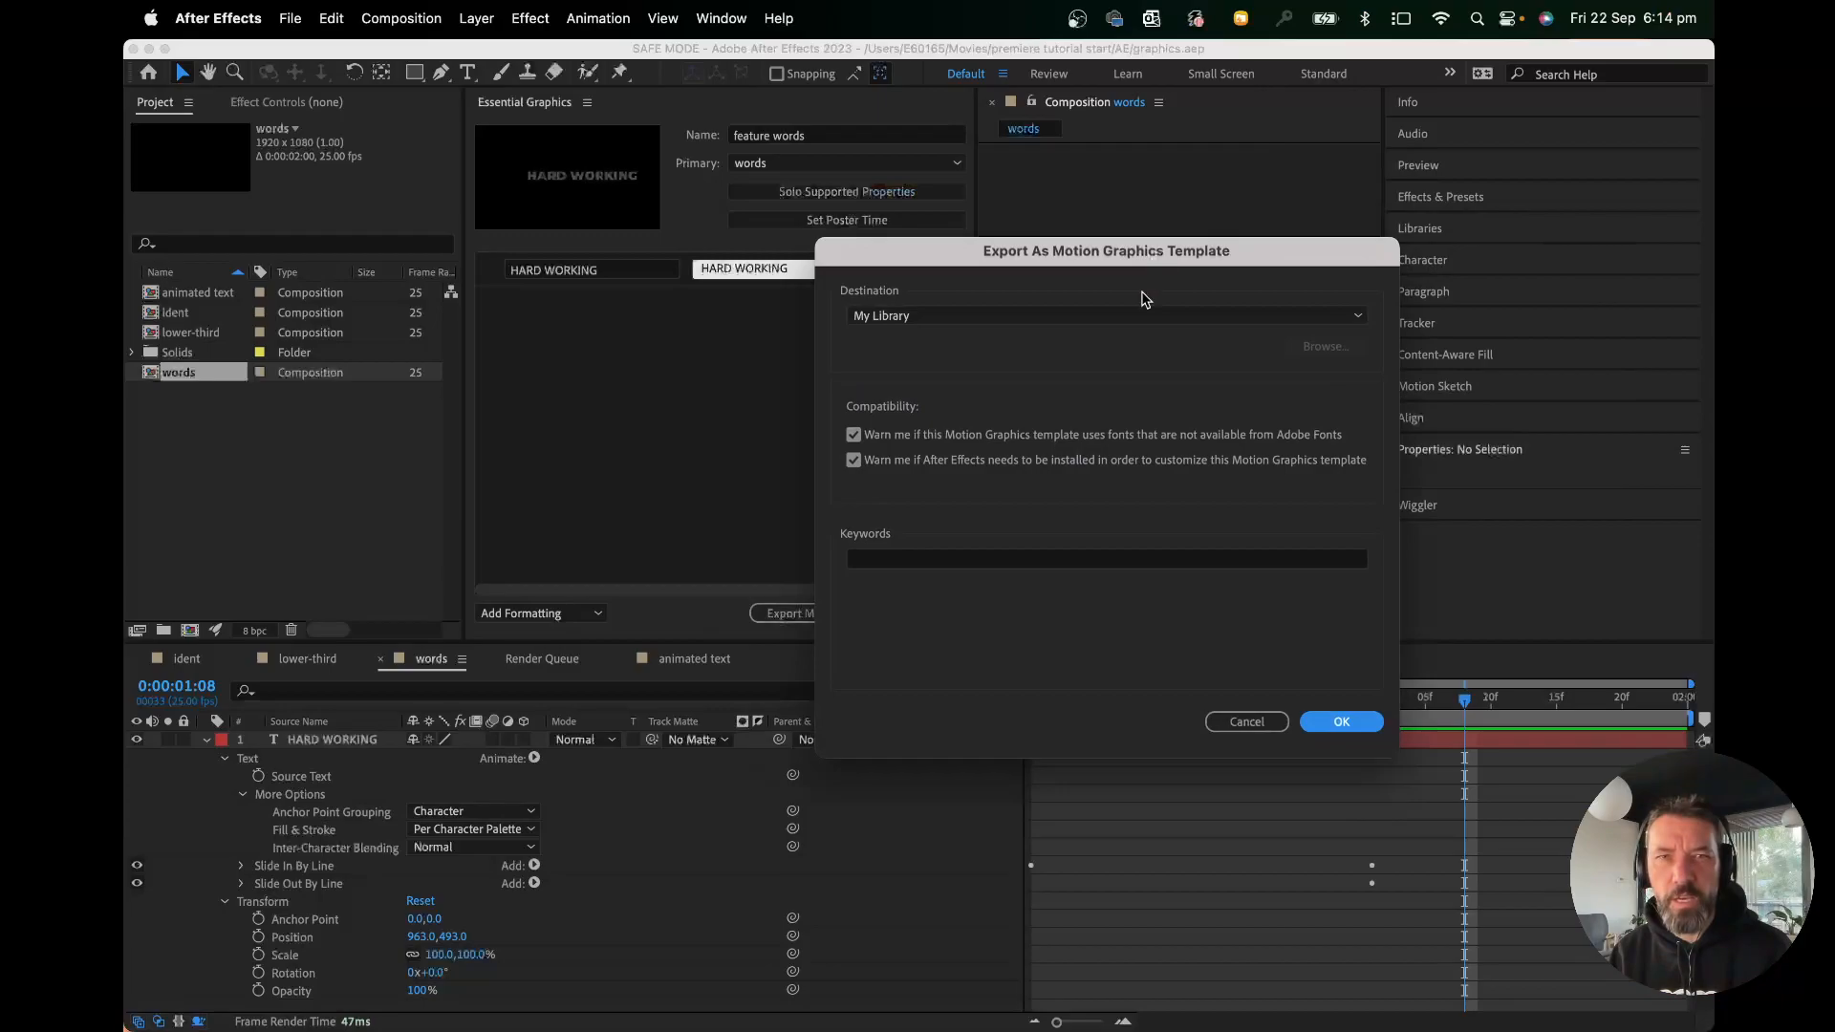
left_click(1350, 318)
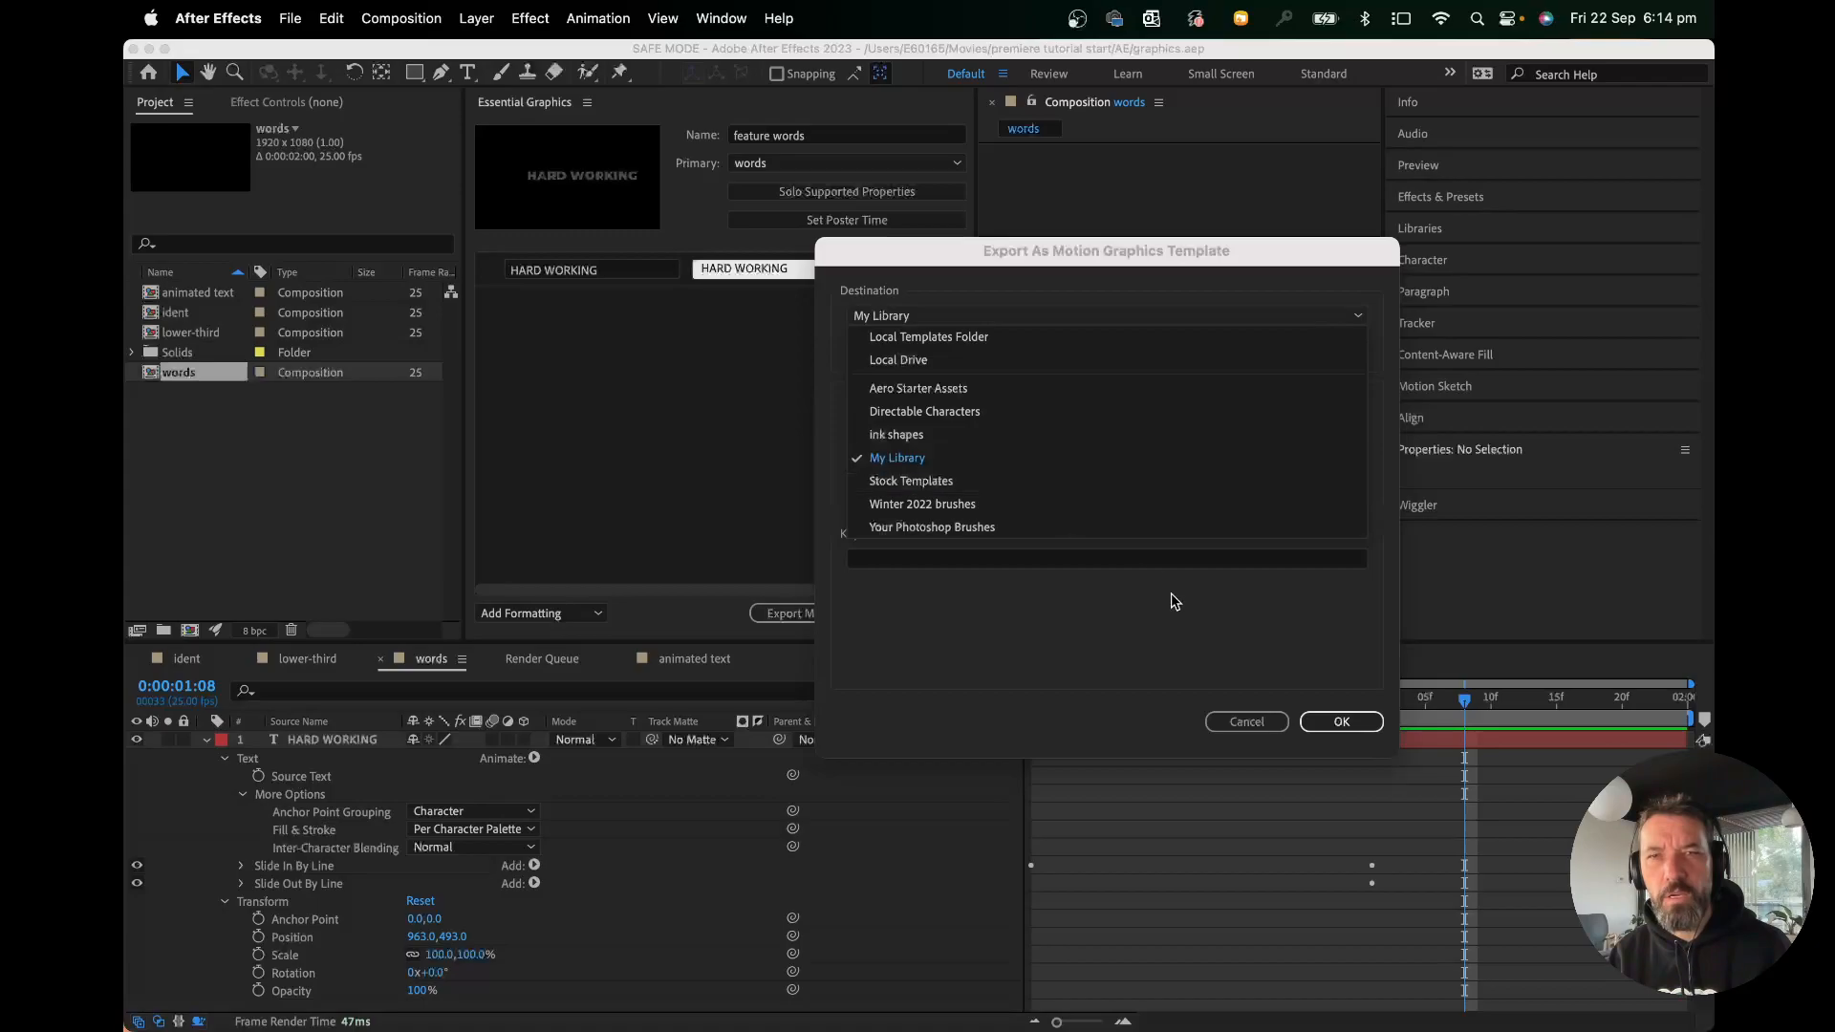
left_click(1333, 722)
left_click(1338, 722)
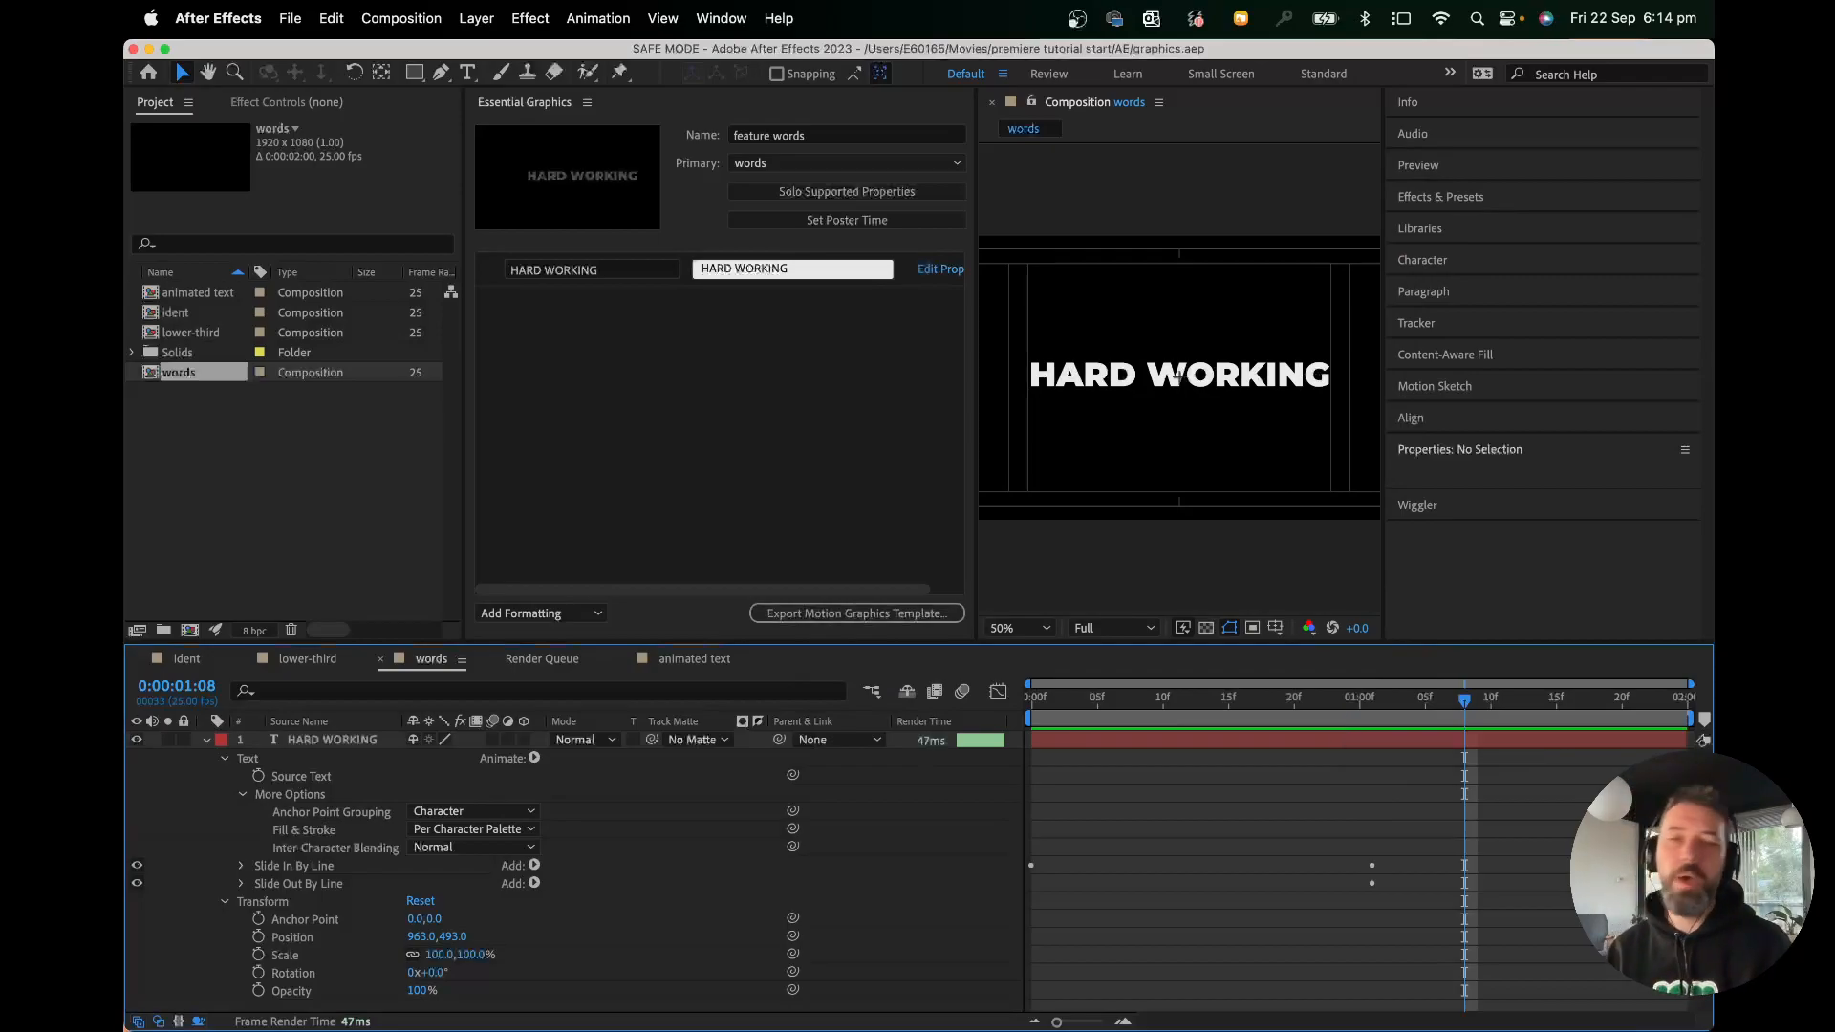
Switch to Premiere Pro and show the available libraries, skipping the introduction to sharing team assets.
mouse_move(669, 1028)
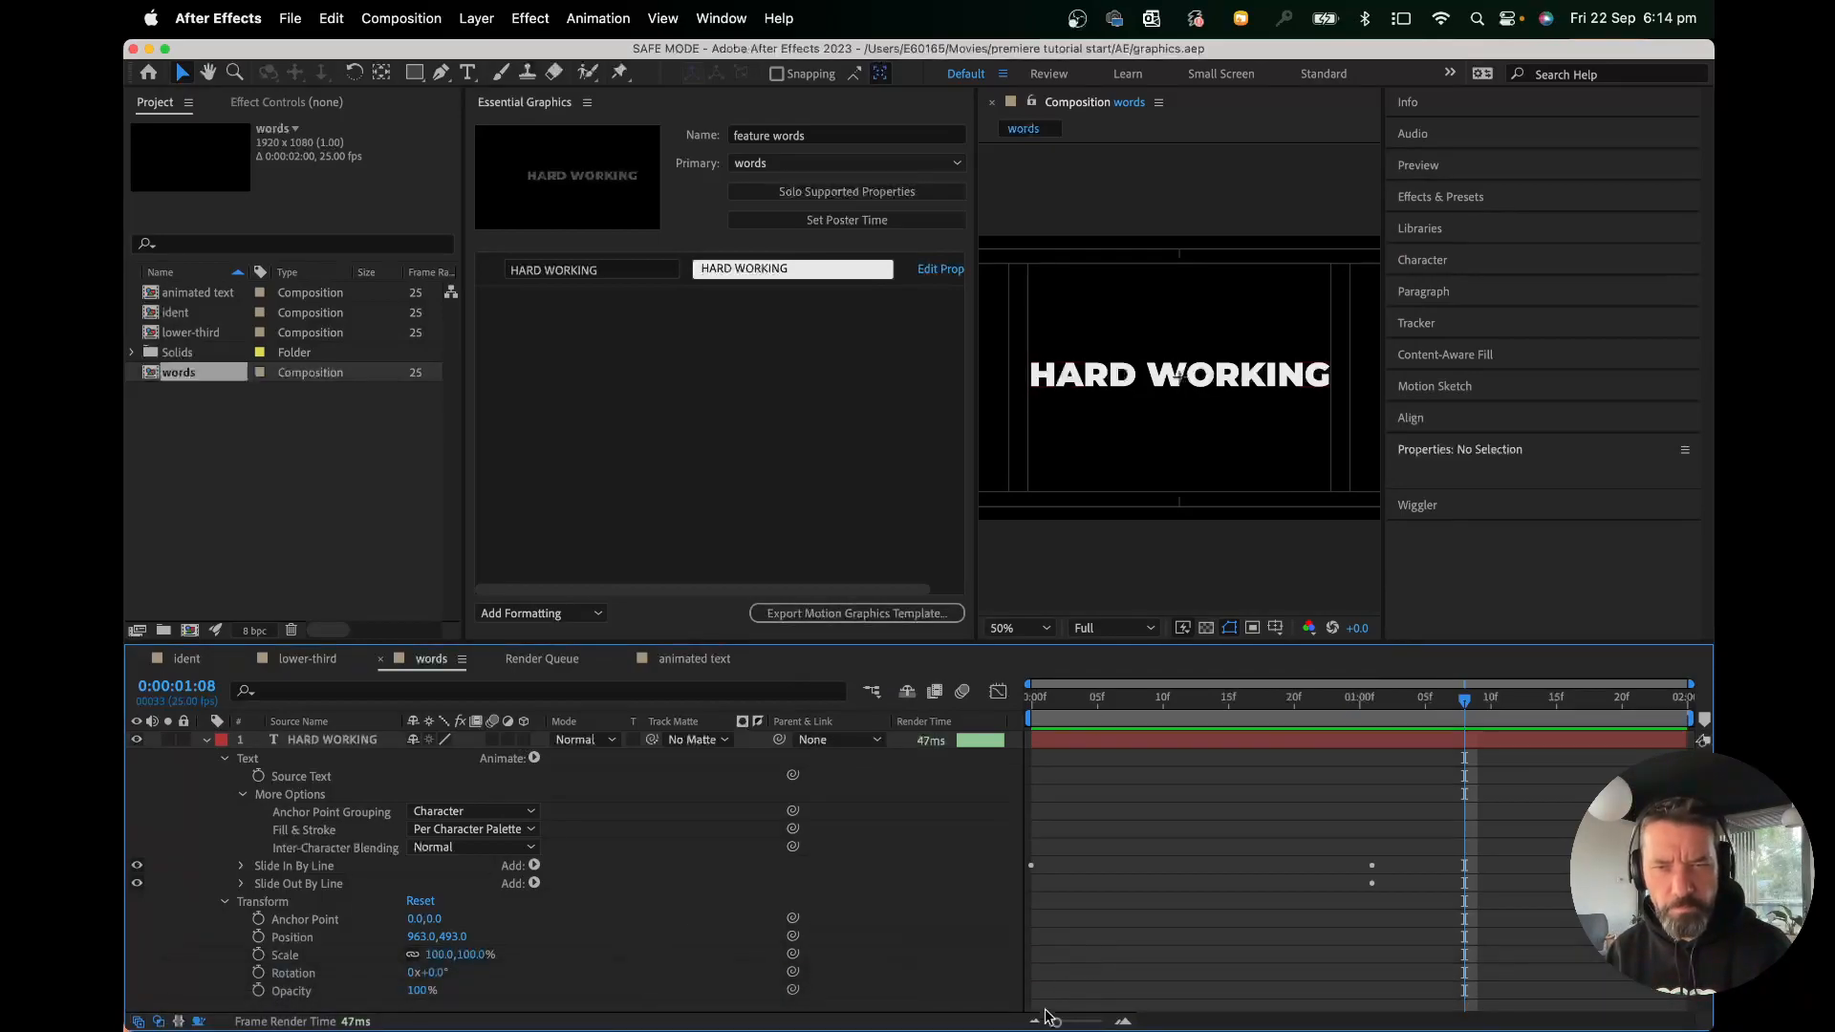
left_click(1058, 1011)
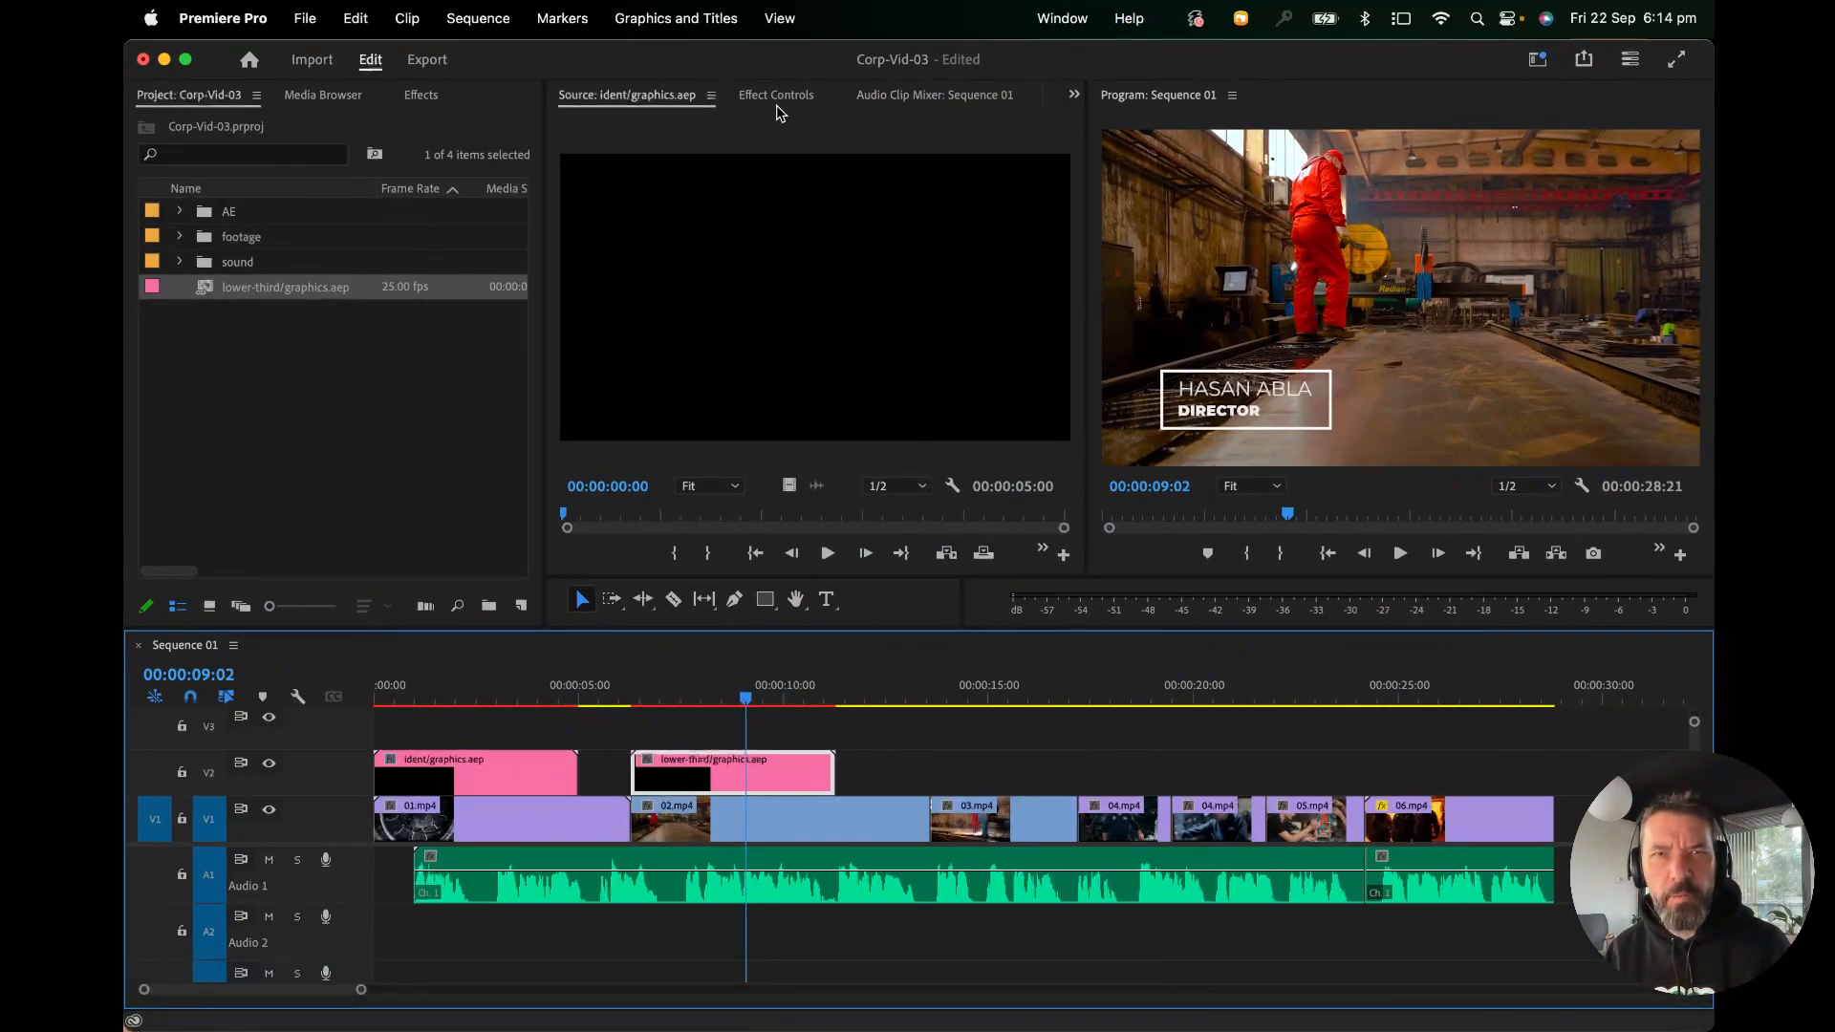
left_click(697, 18)
left_click(696, 18)
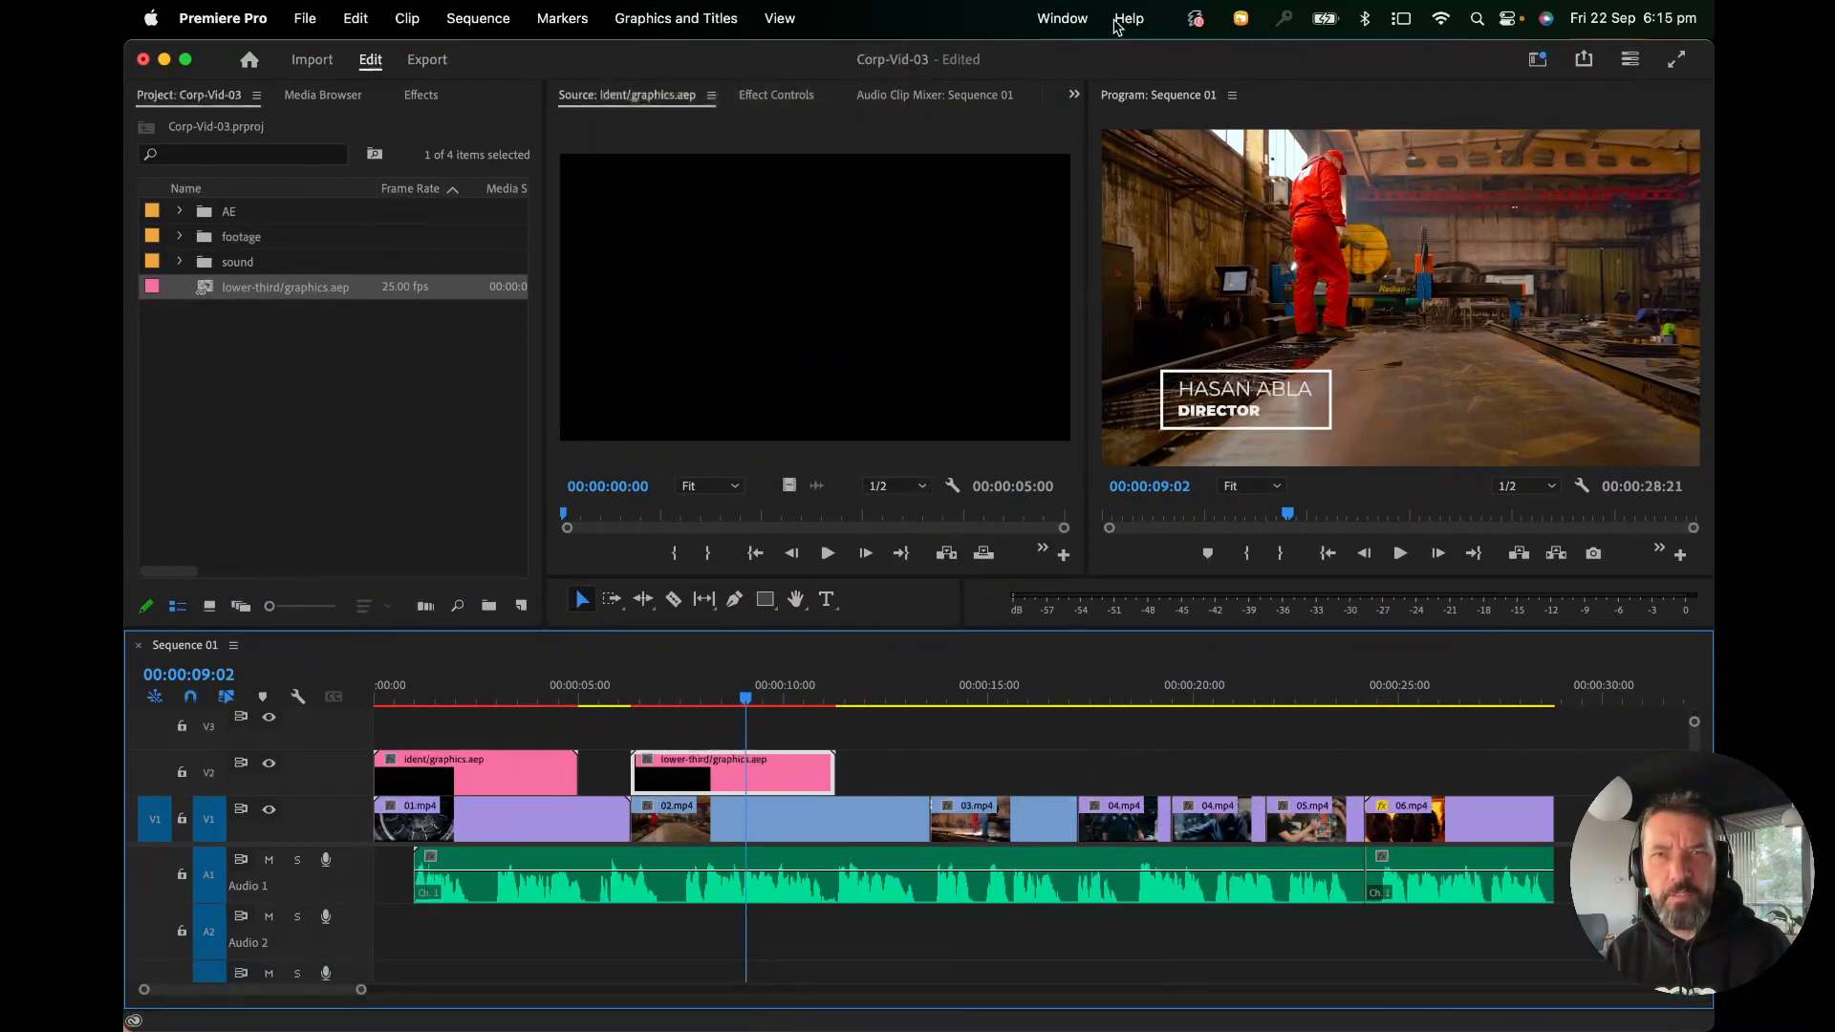
left_click(1064, 18)
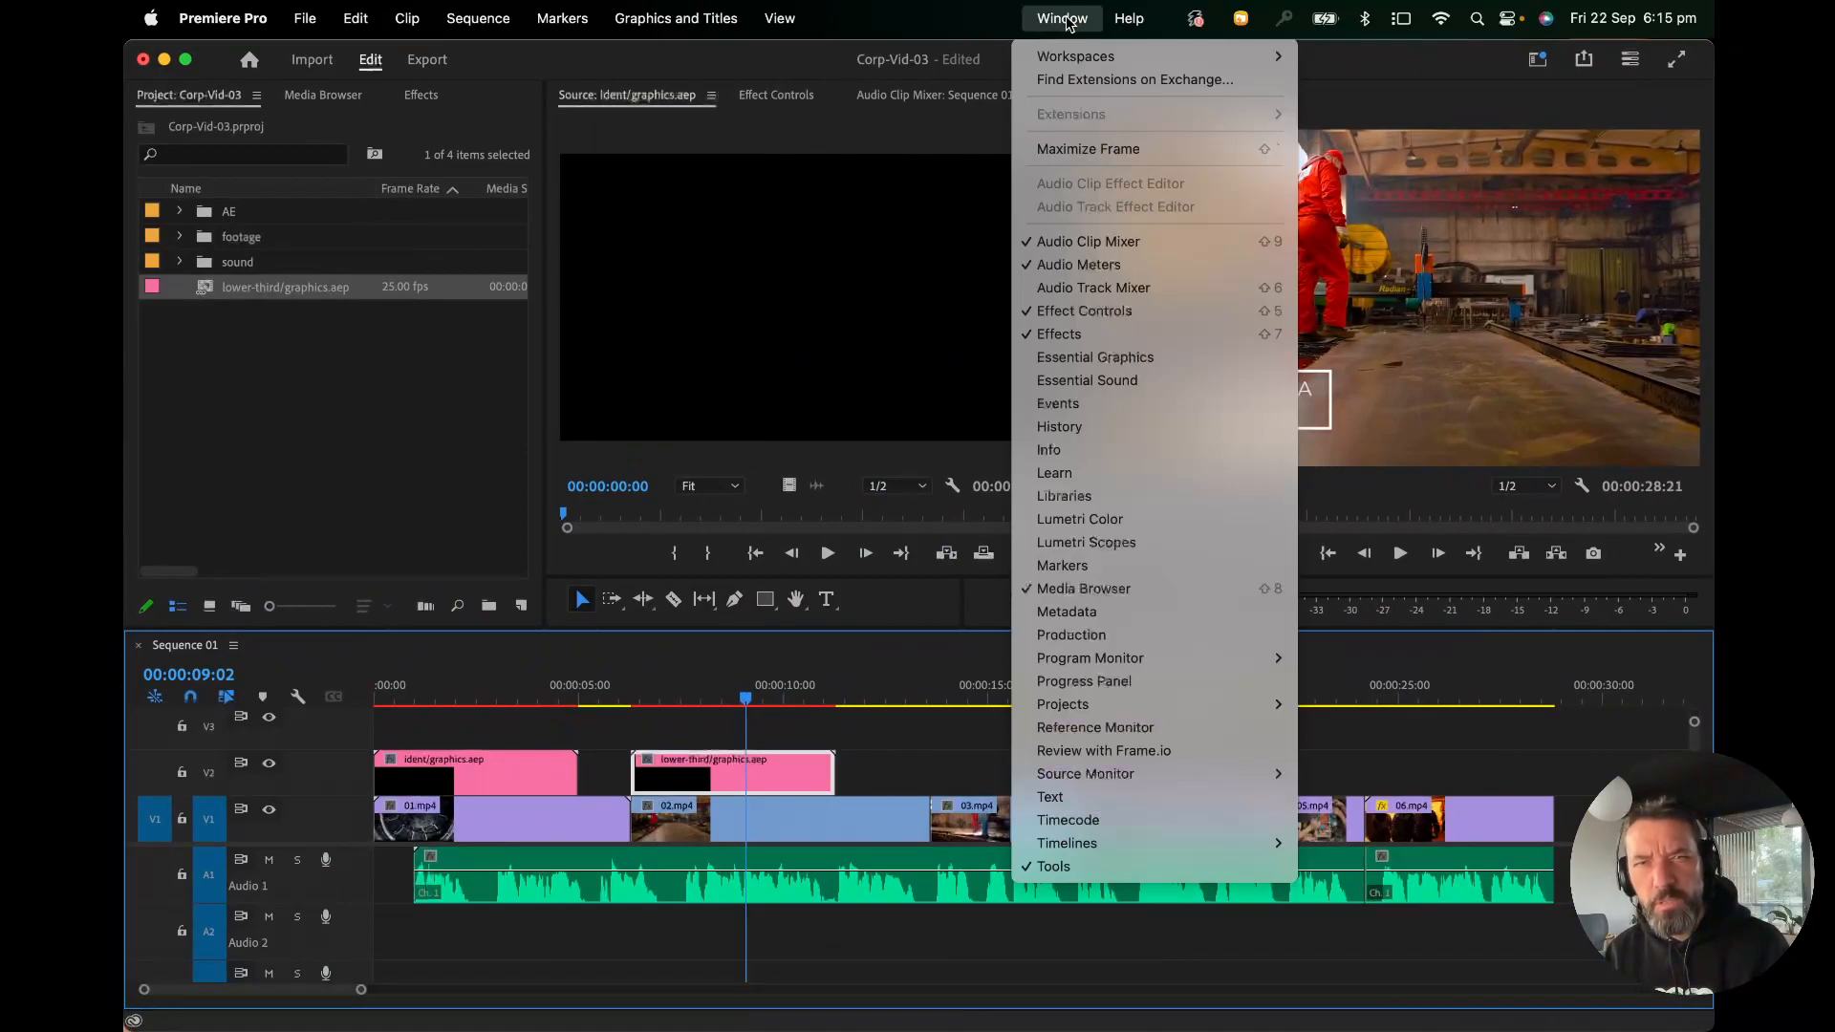
left_click(1194, 497)
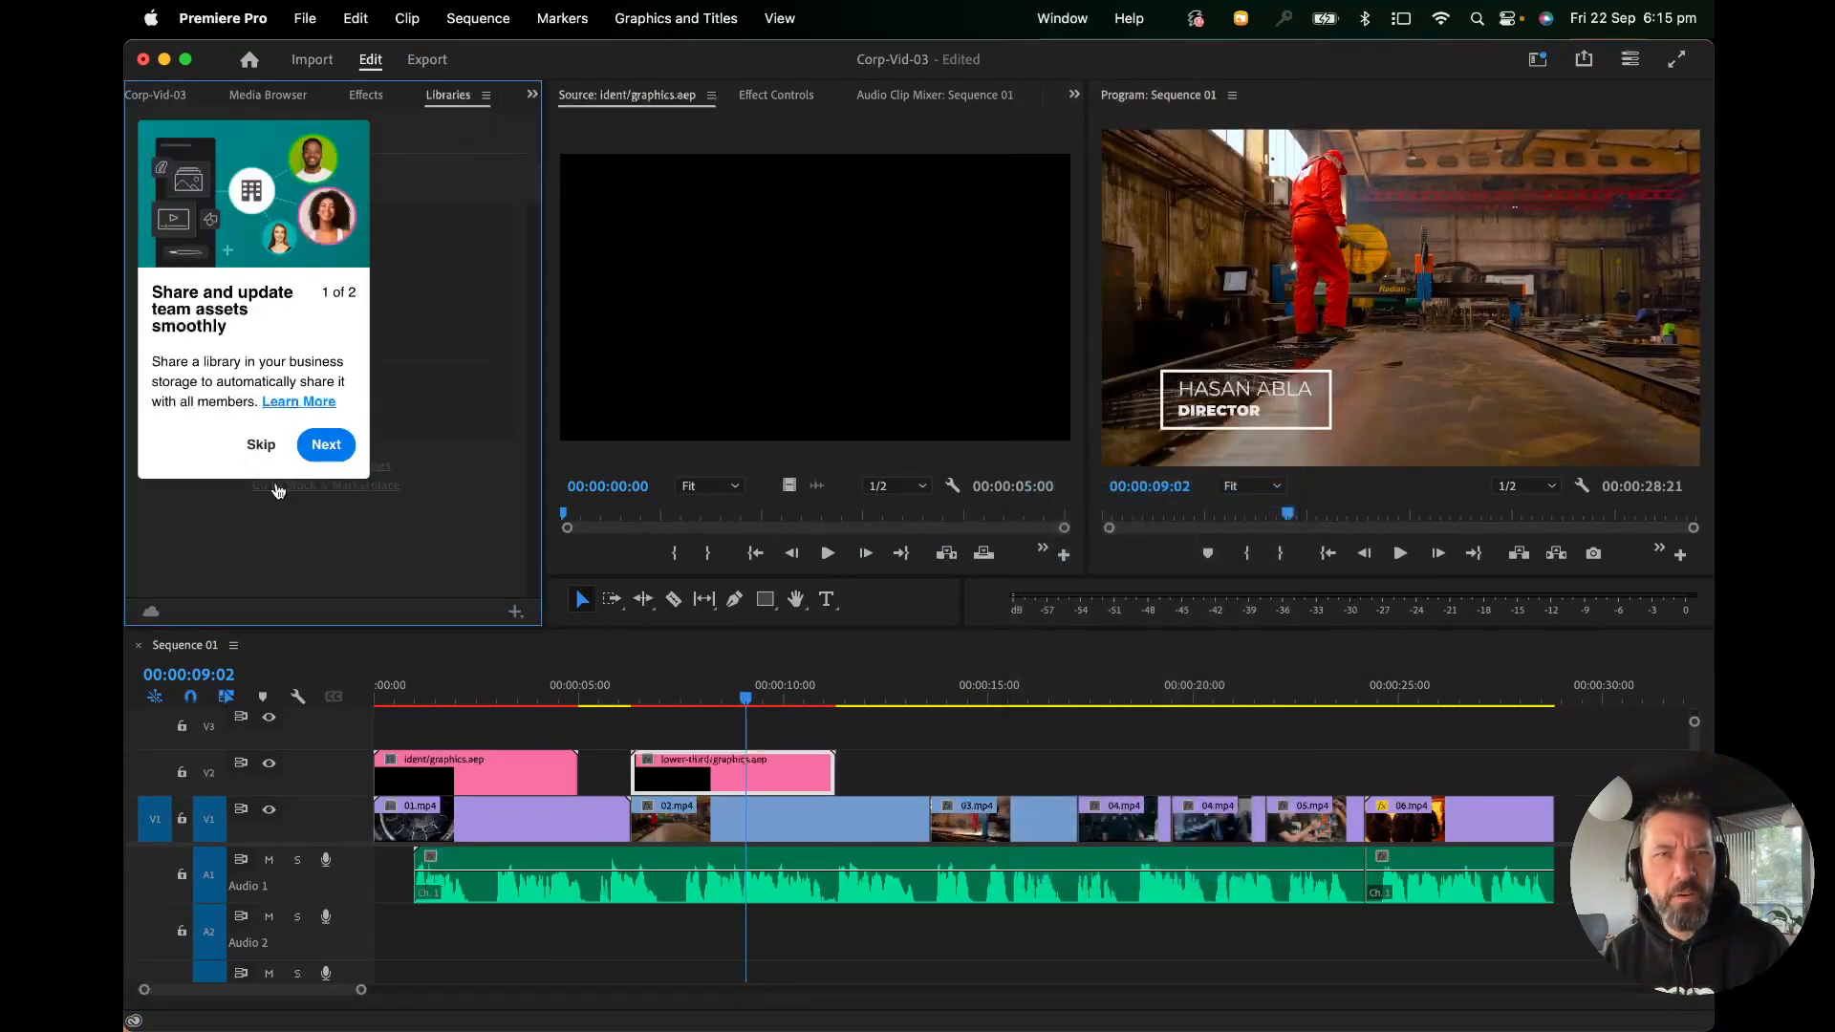
left_click(268, 447)
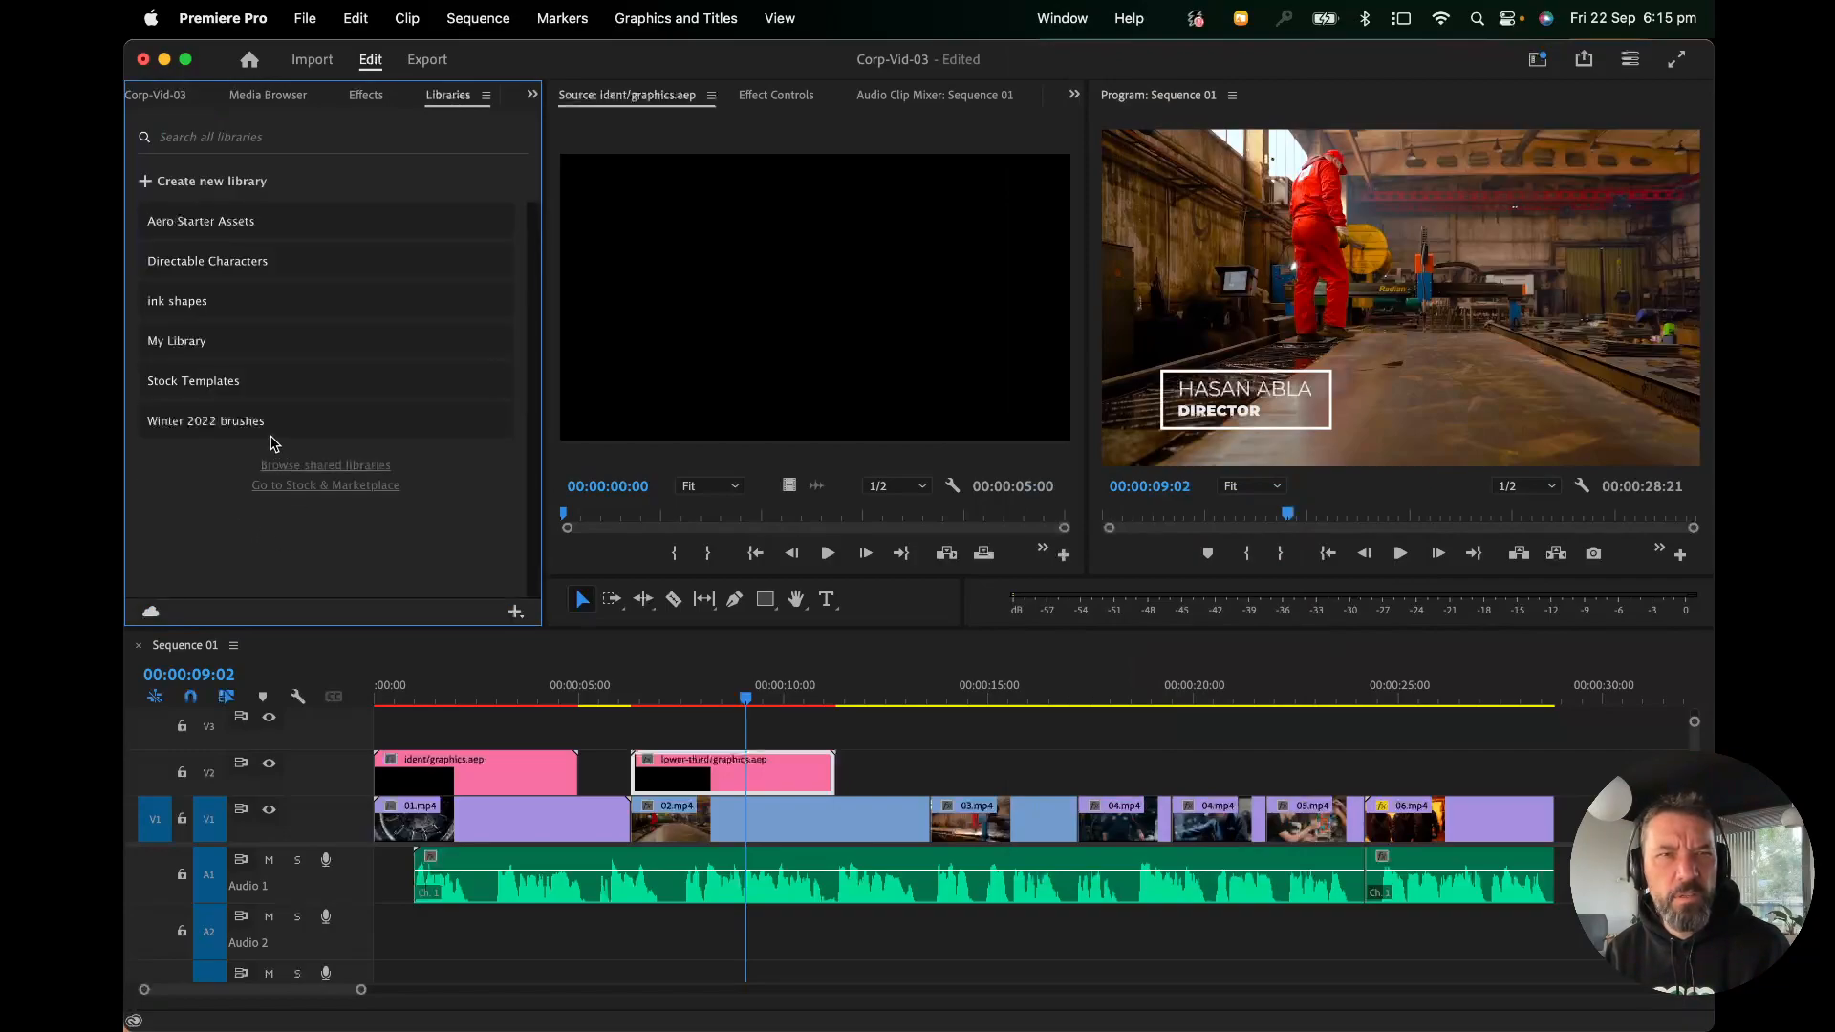
Look through the assets in My Library for the exported template, and return to the list of all libraries.
left_click(187, 344)
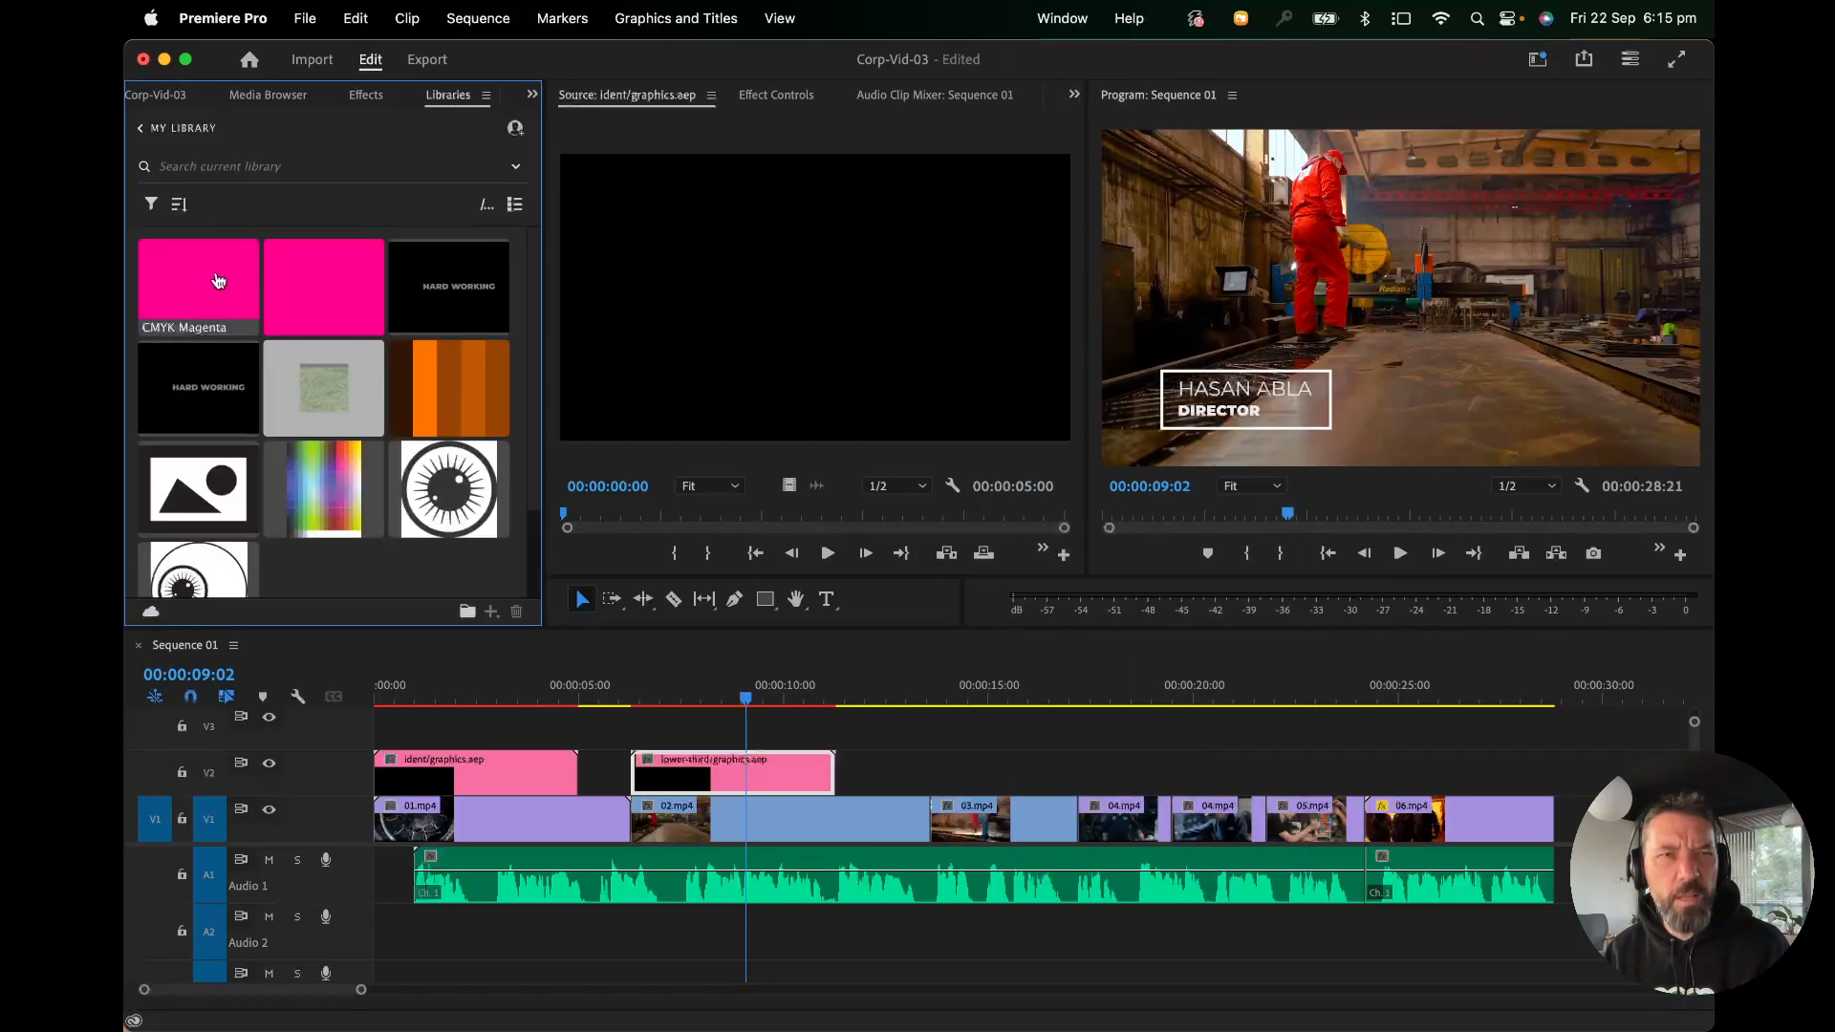
scroll(287, 430, "down", 3)
scroll(267, 477, "up", 3)
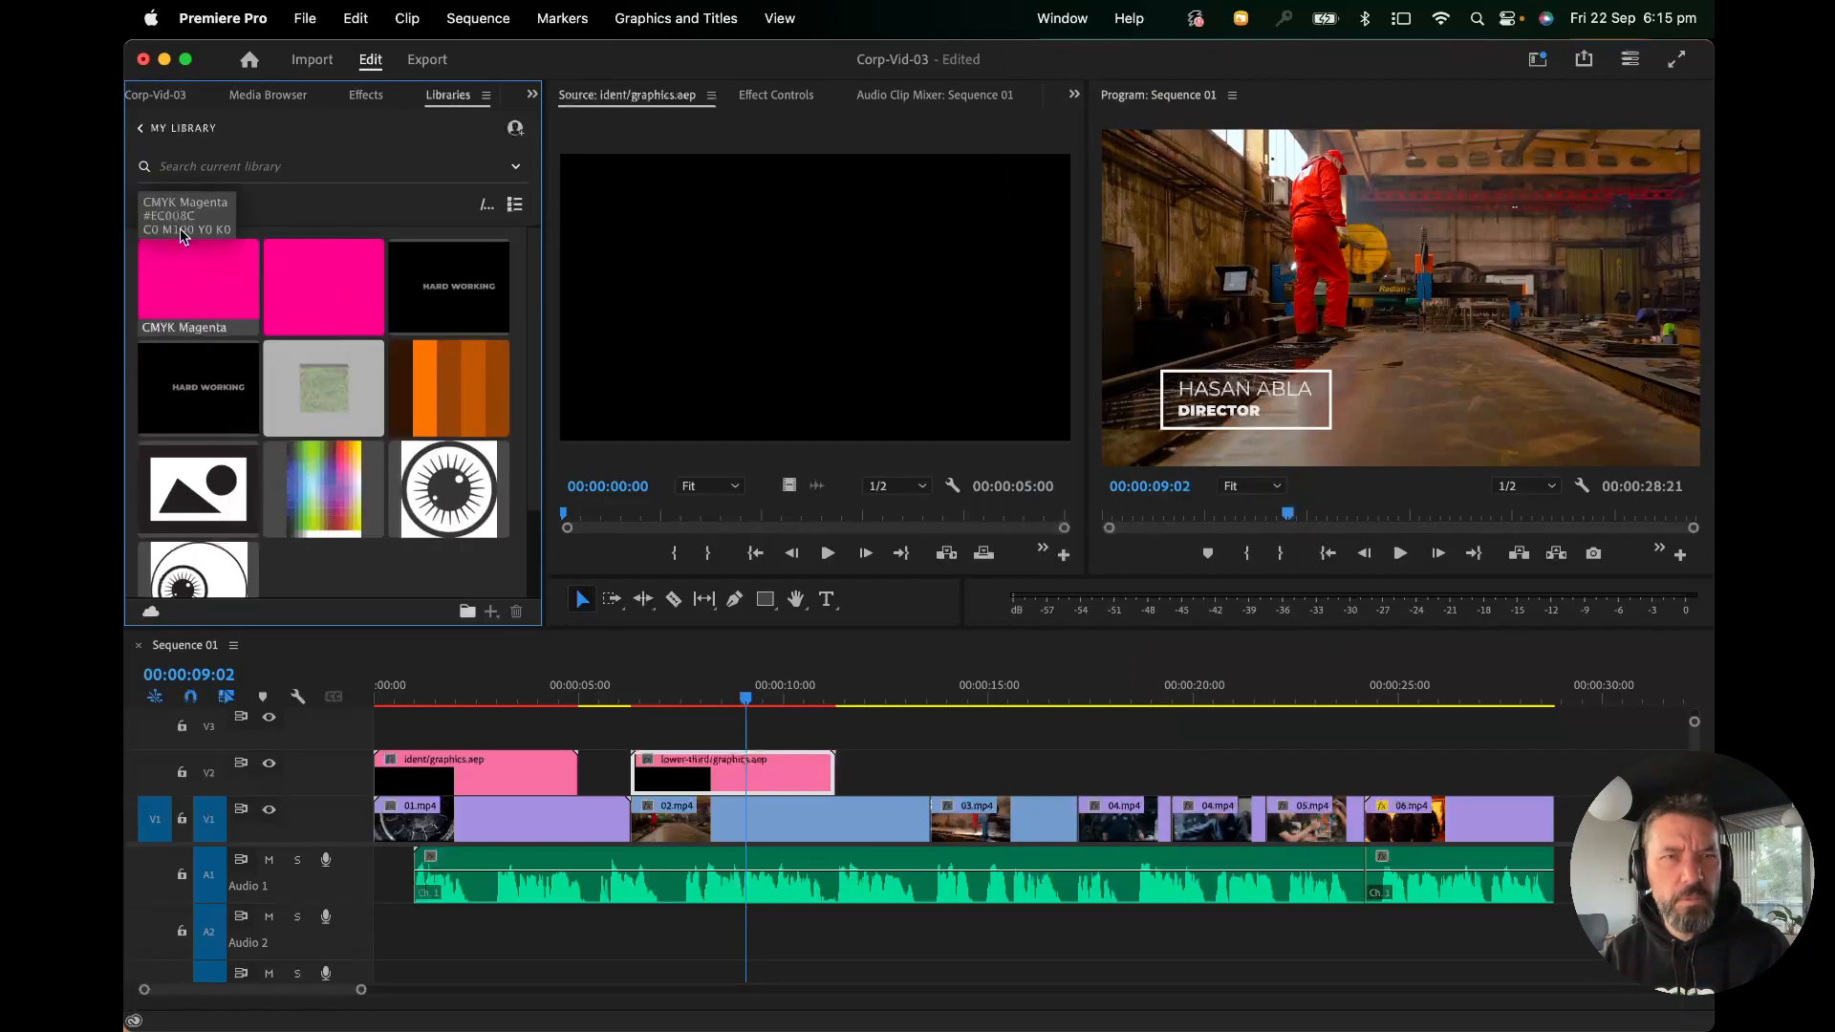
left_click(143, 128)
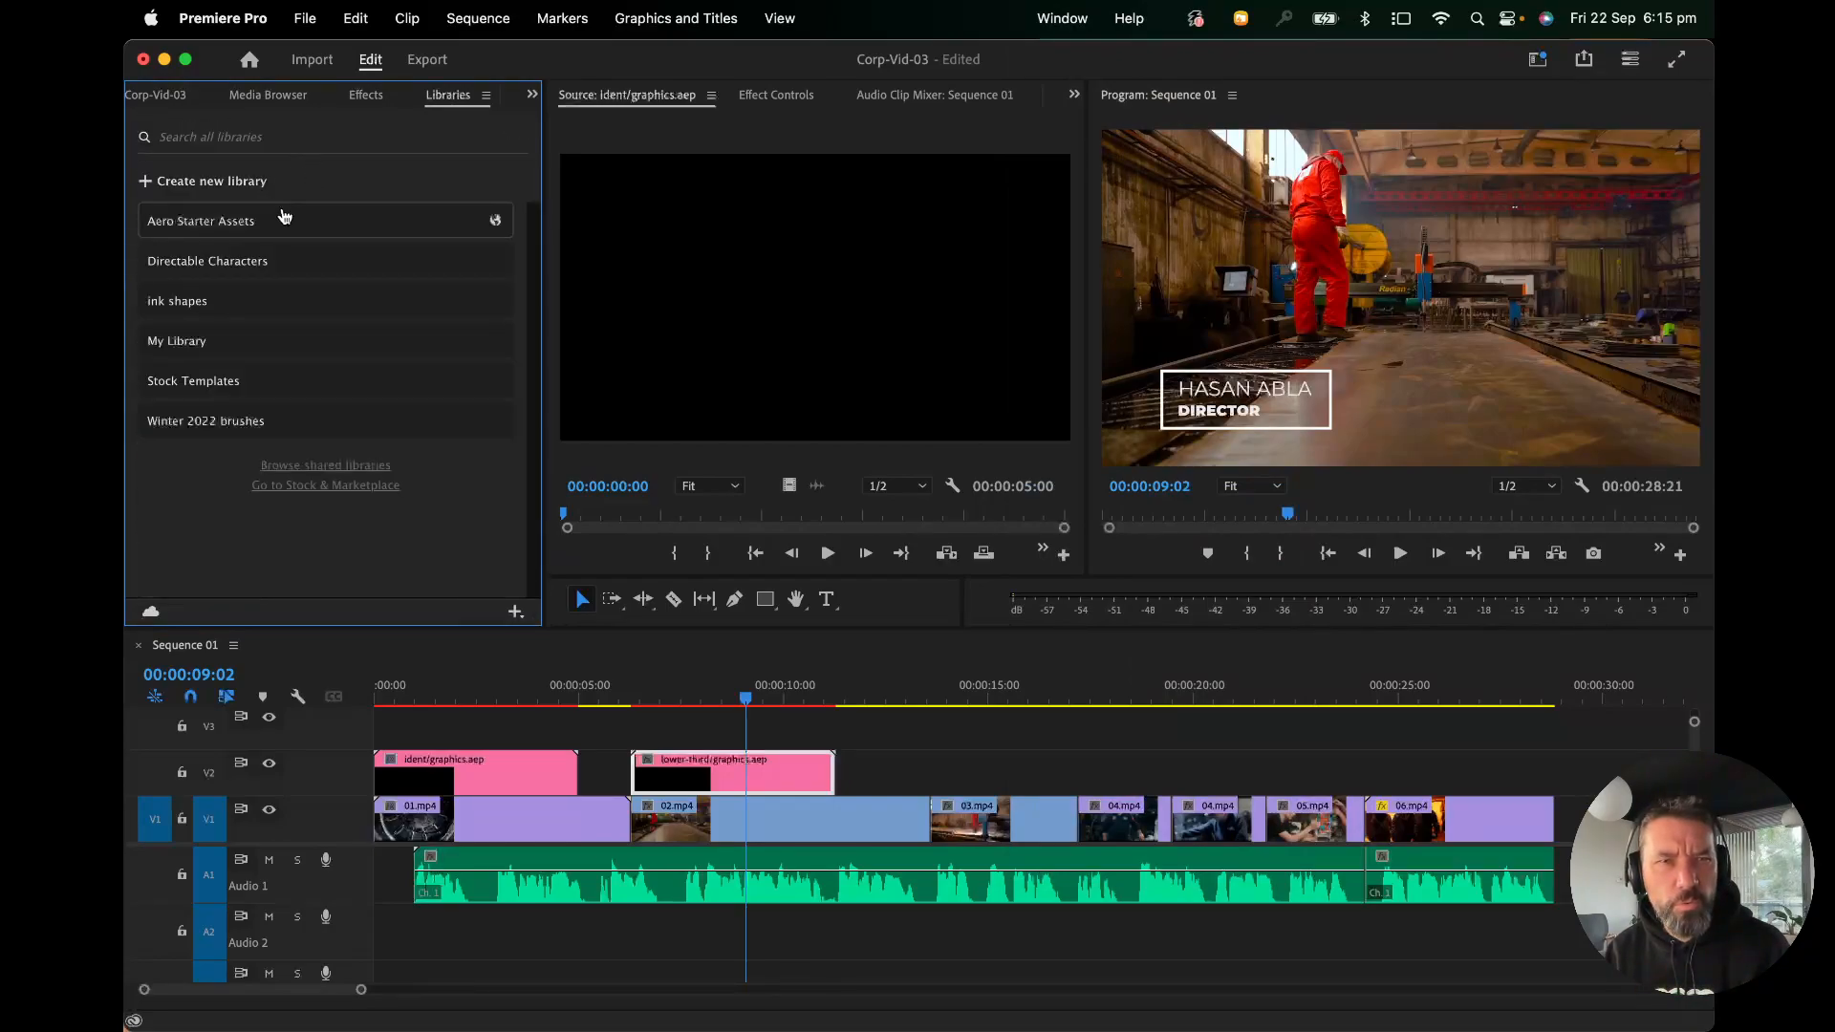
Show Essential Graphics and browse the library templates for the exported feature words template.
left_click(726, 18)
mouse_move(1078, 8)
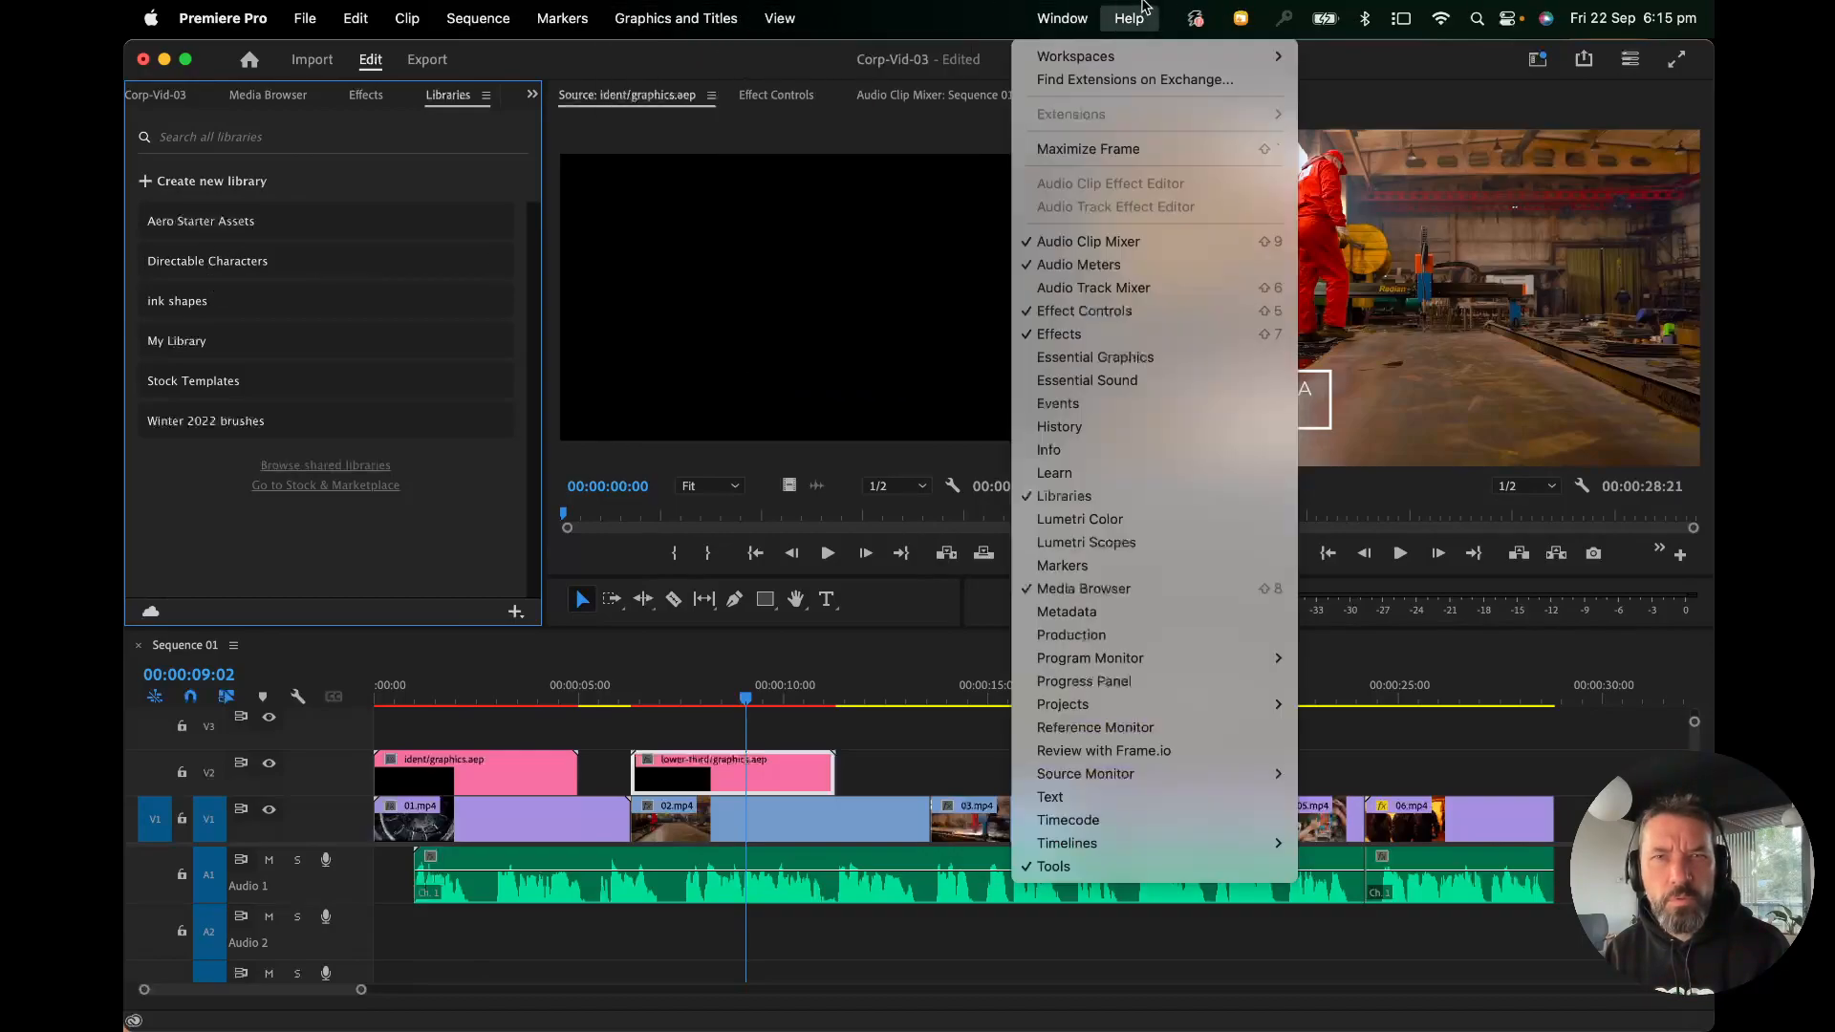
left_click(1083, 361)
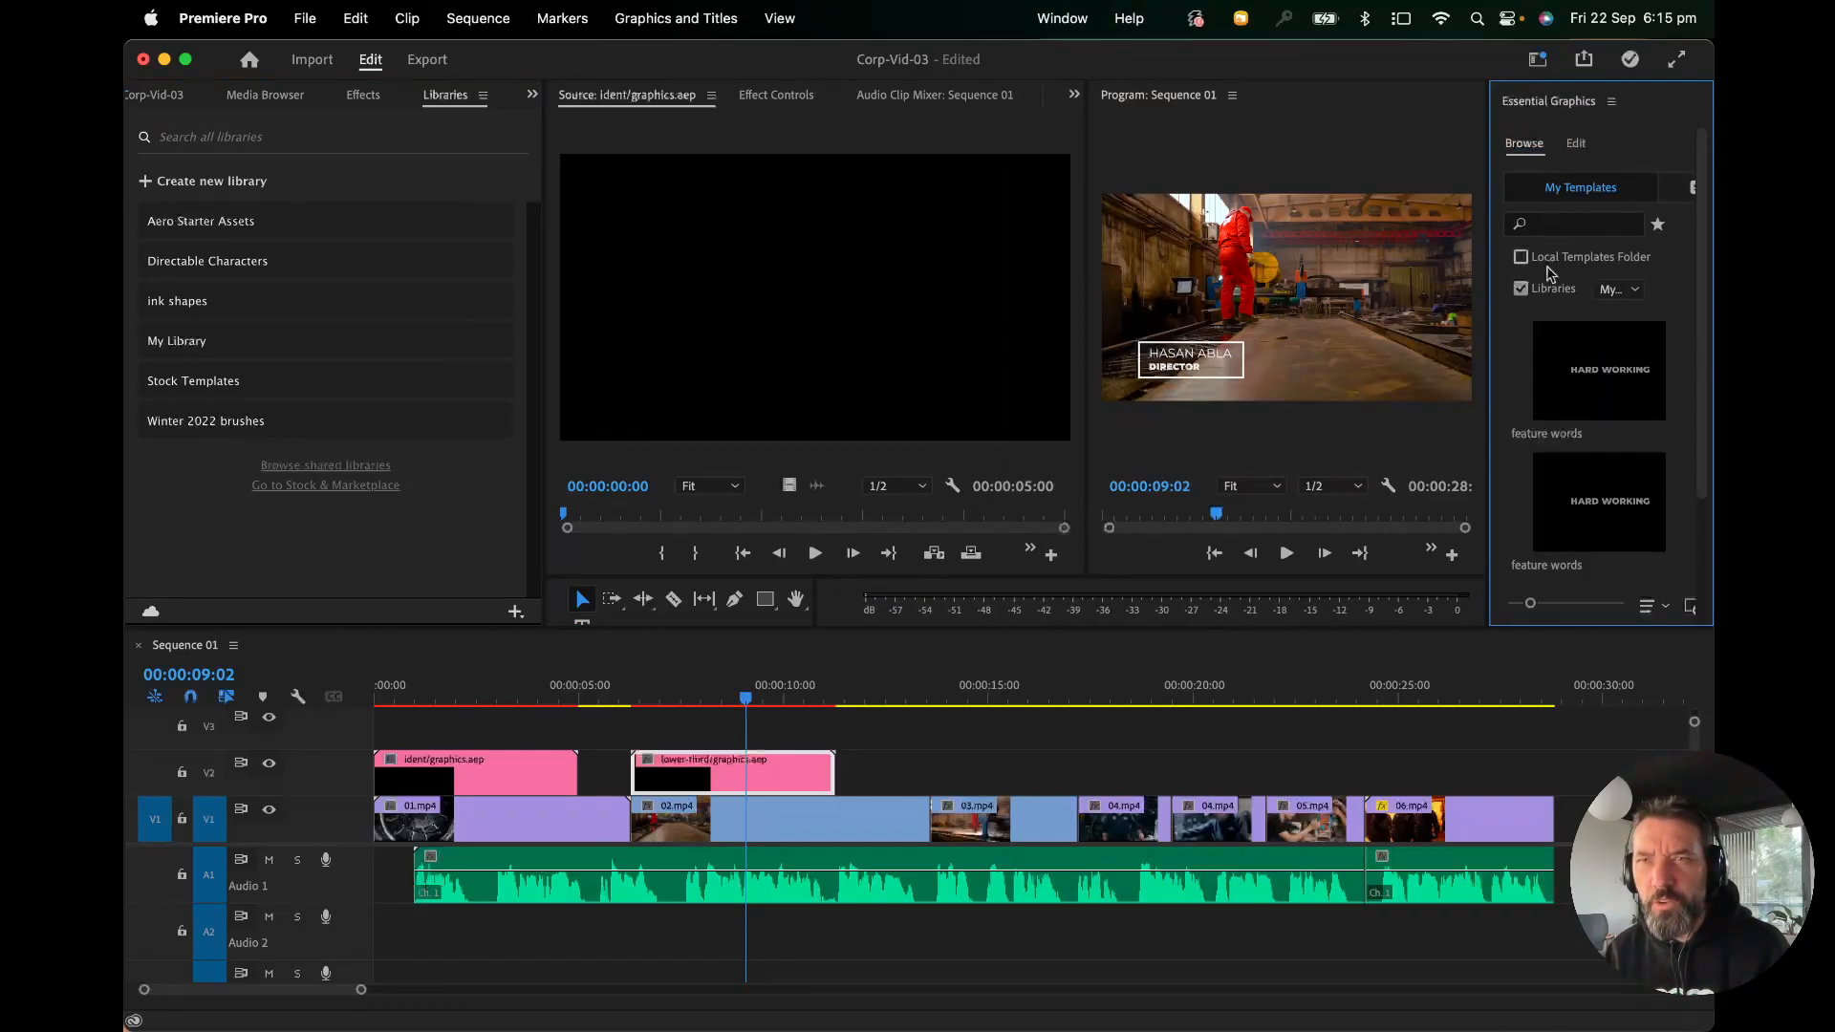
scroll(1567, 318, "down", 2)
scroll(1594, 368, "down", 1)
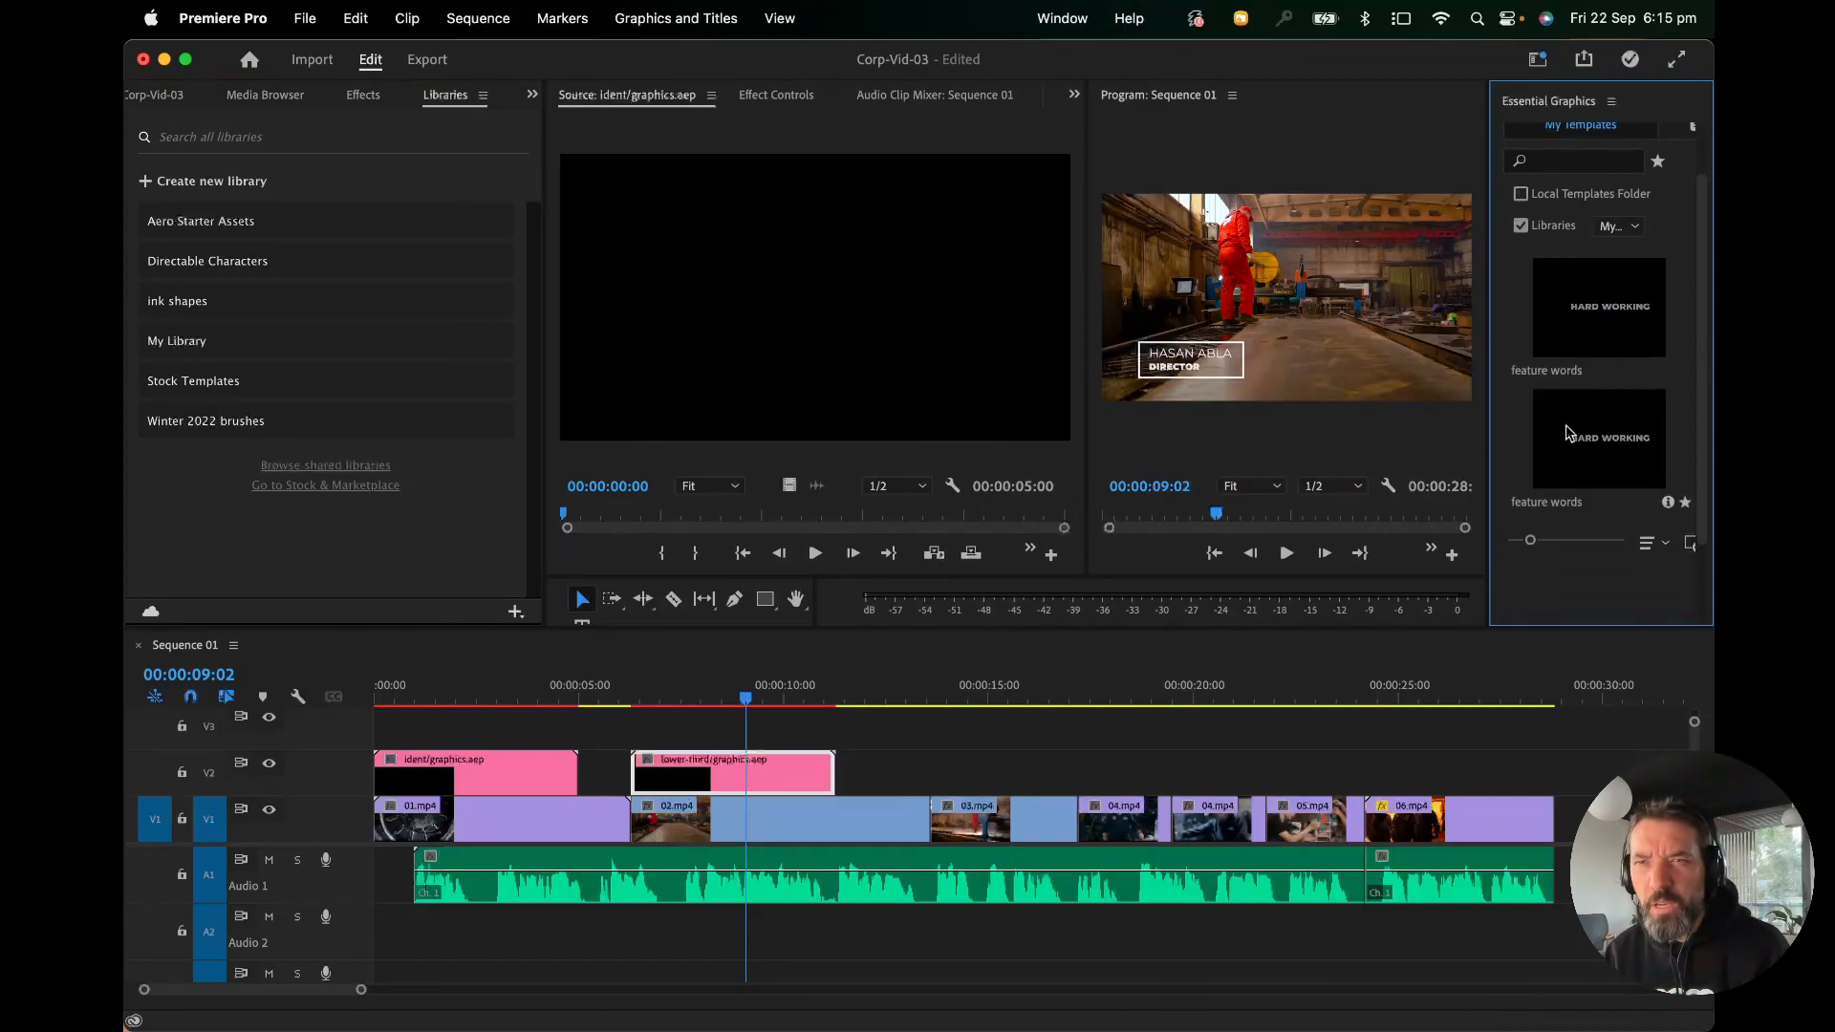
scroll(1577, 434, "down", 3)
scroll(1603, 425, "up", 2)
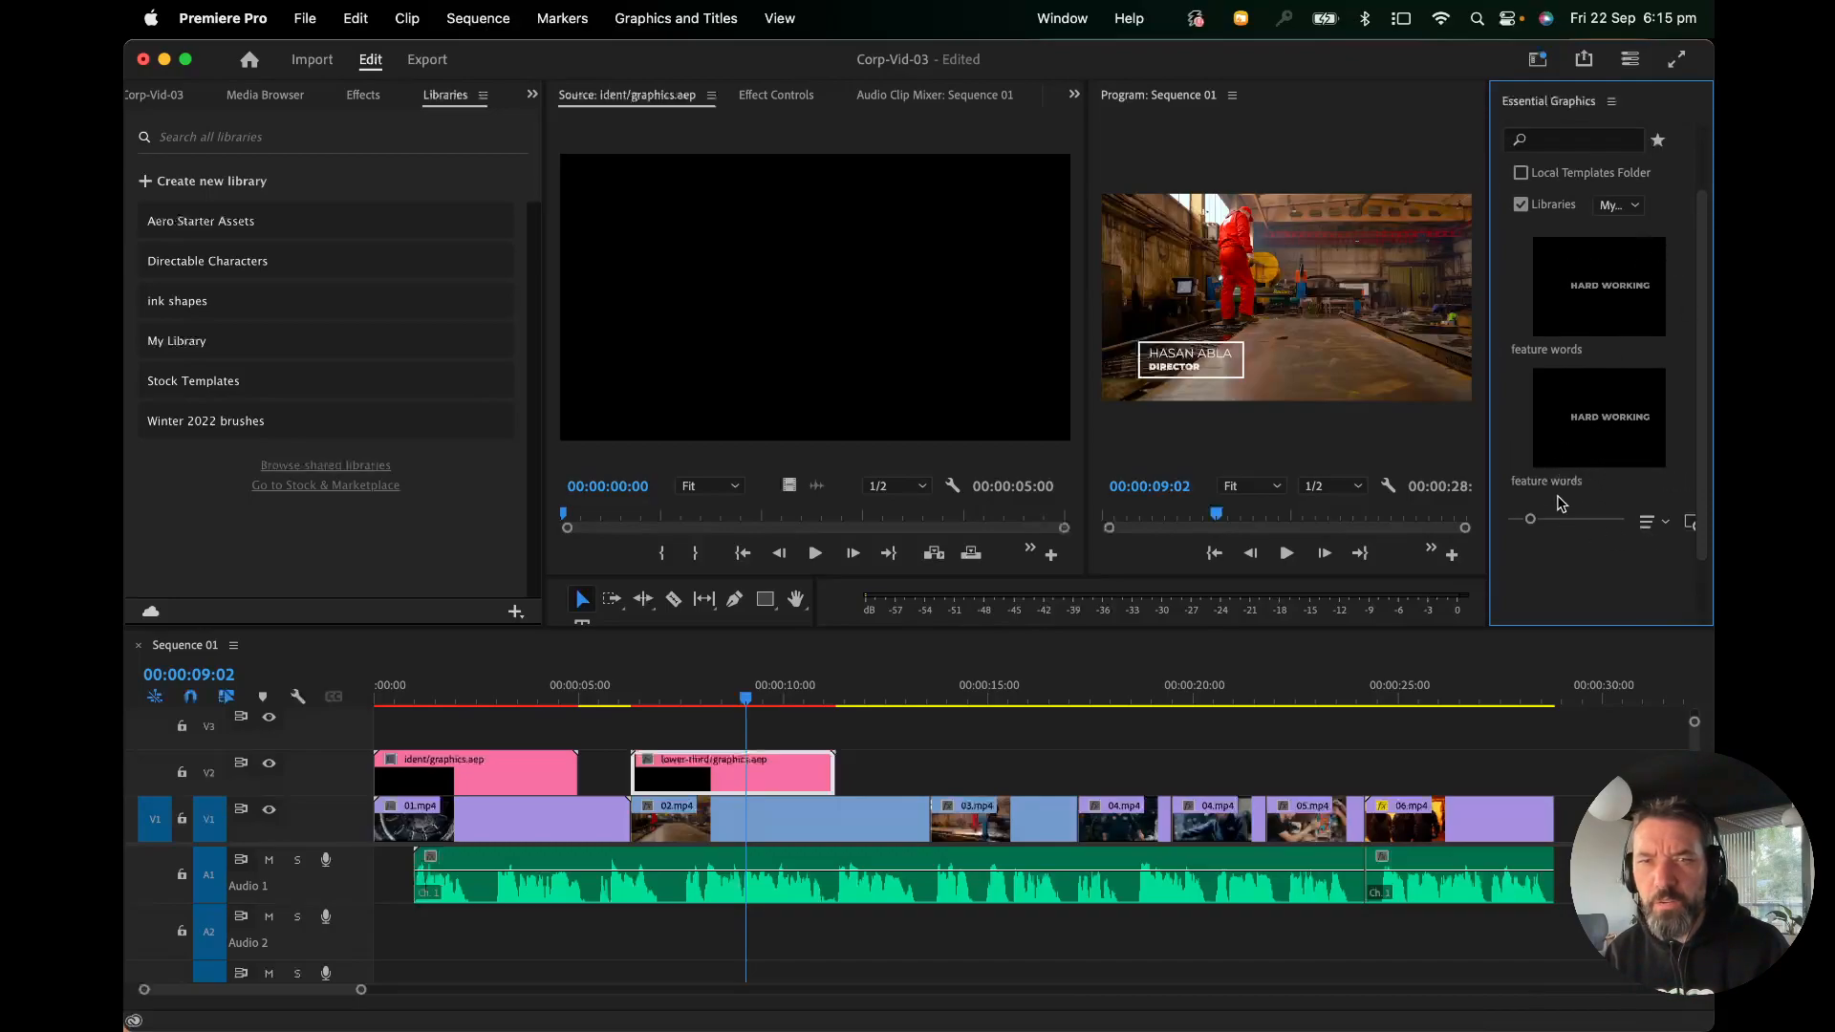
Add the feature words template to track V2 and position it directly after the lower-third clip.
left_click_drag(1553, 460, 938, 776)
left_click_drag(967, 696, 983, 698)
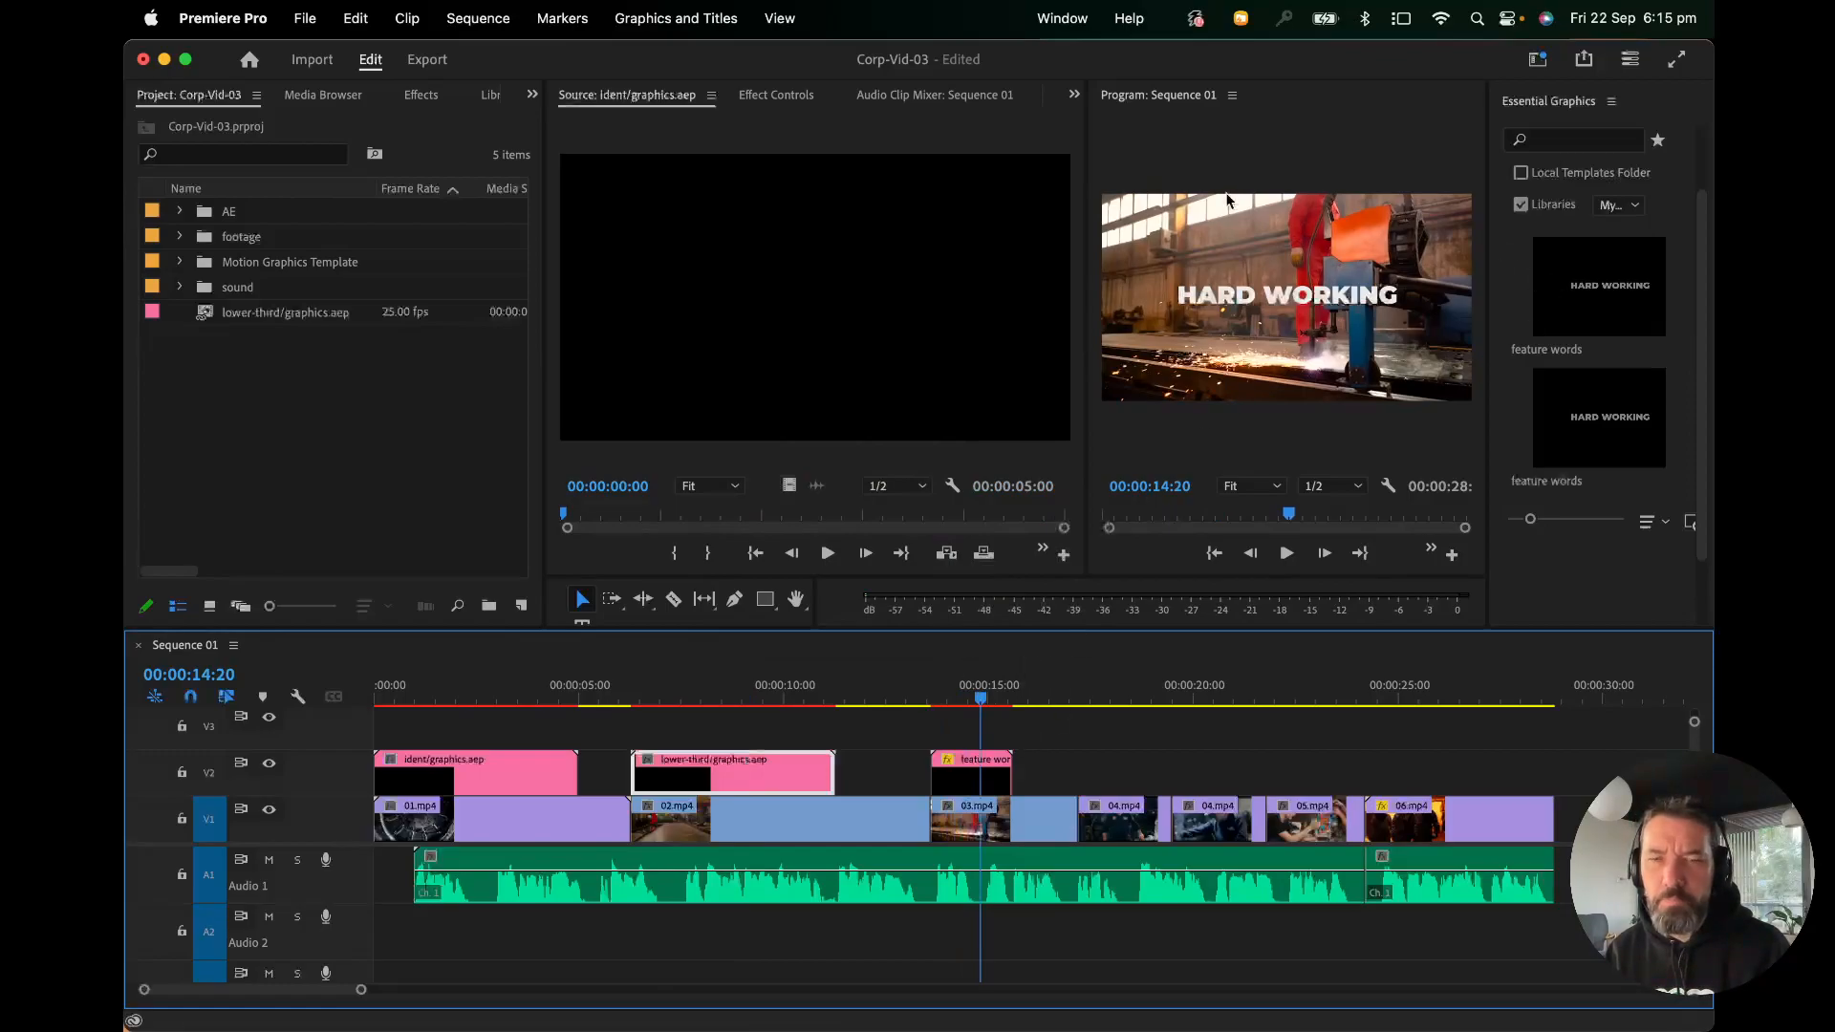
left_click_drag(982, 698, 829, 703)
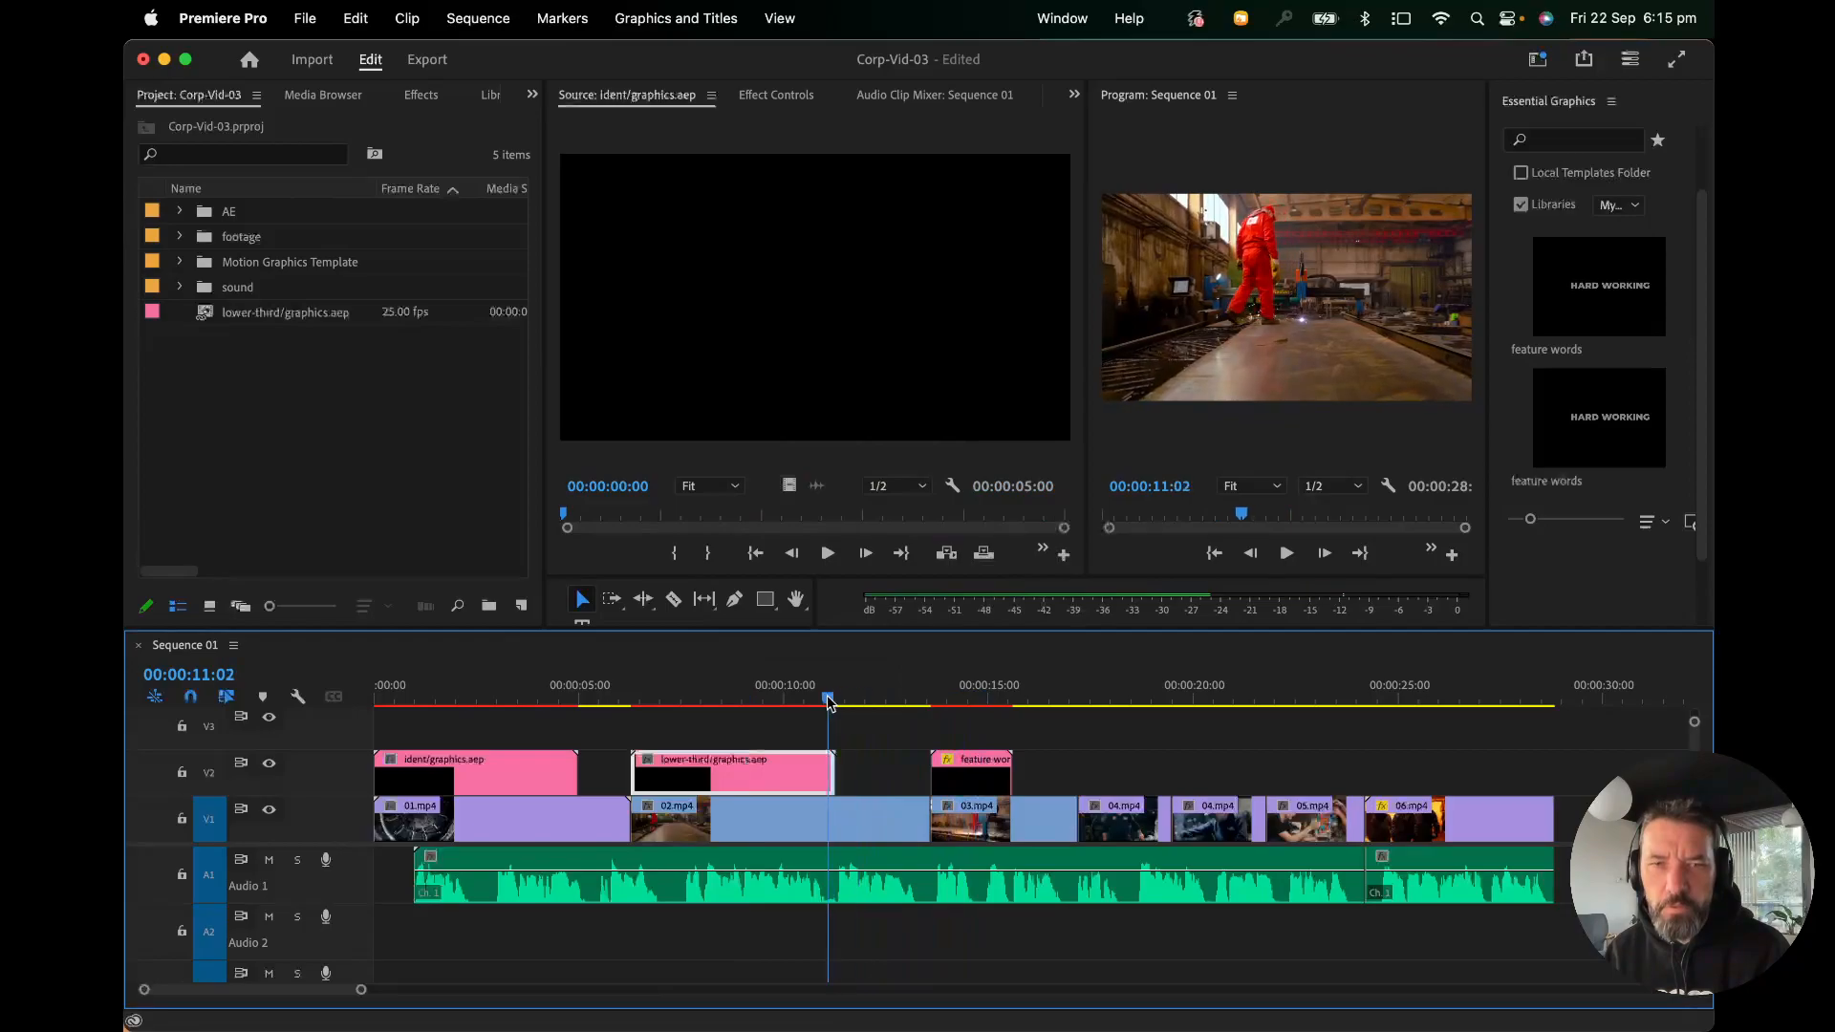
key("space")
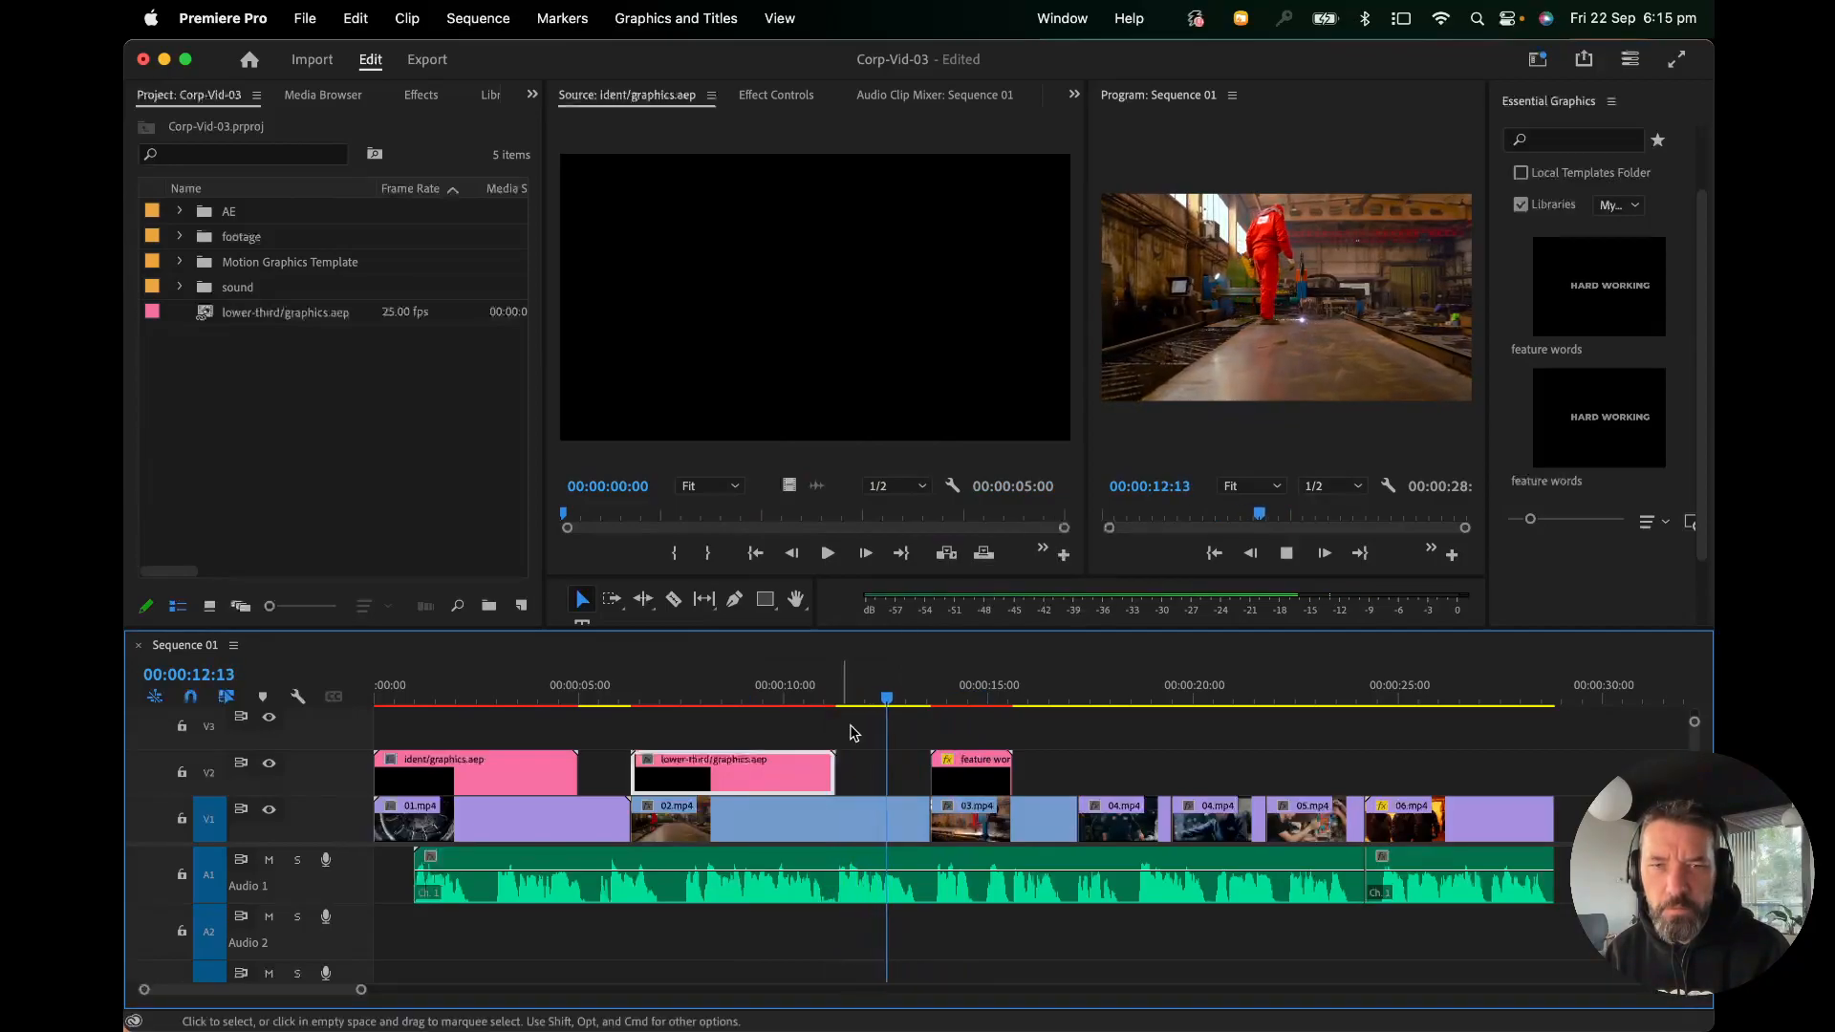
left_click_drag(990, 770, 896, 769)
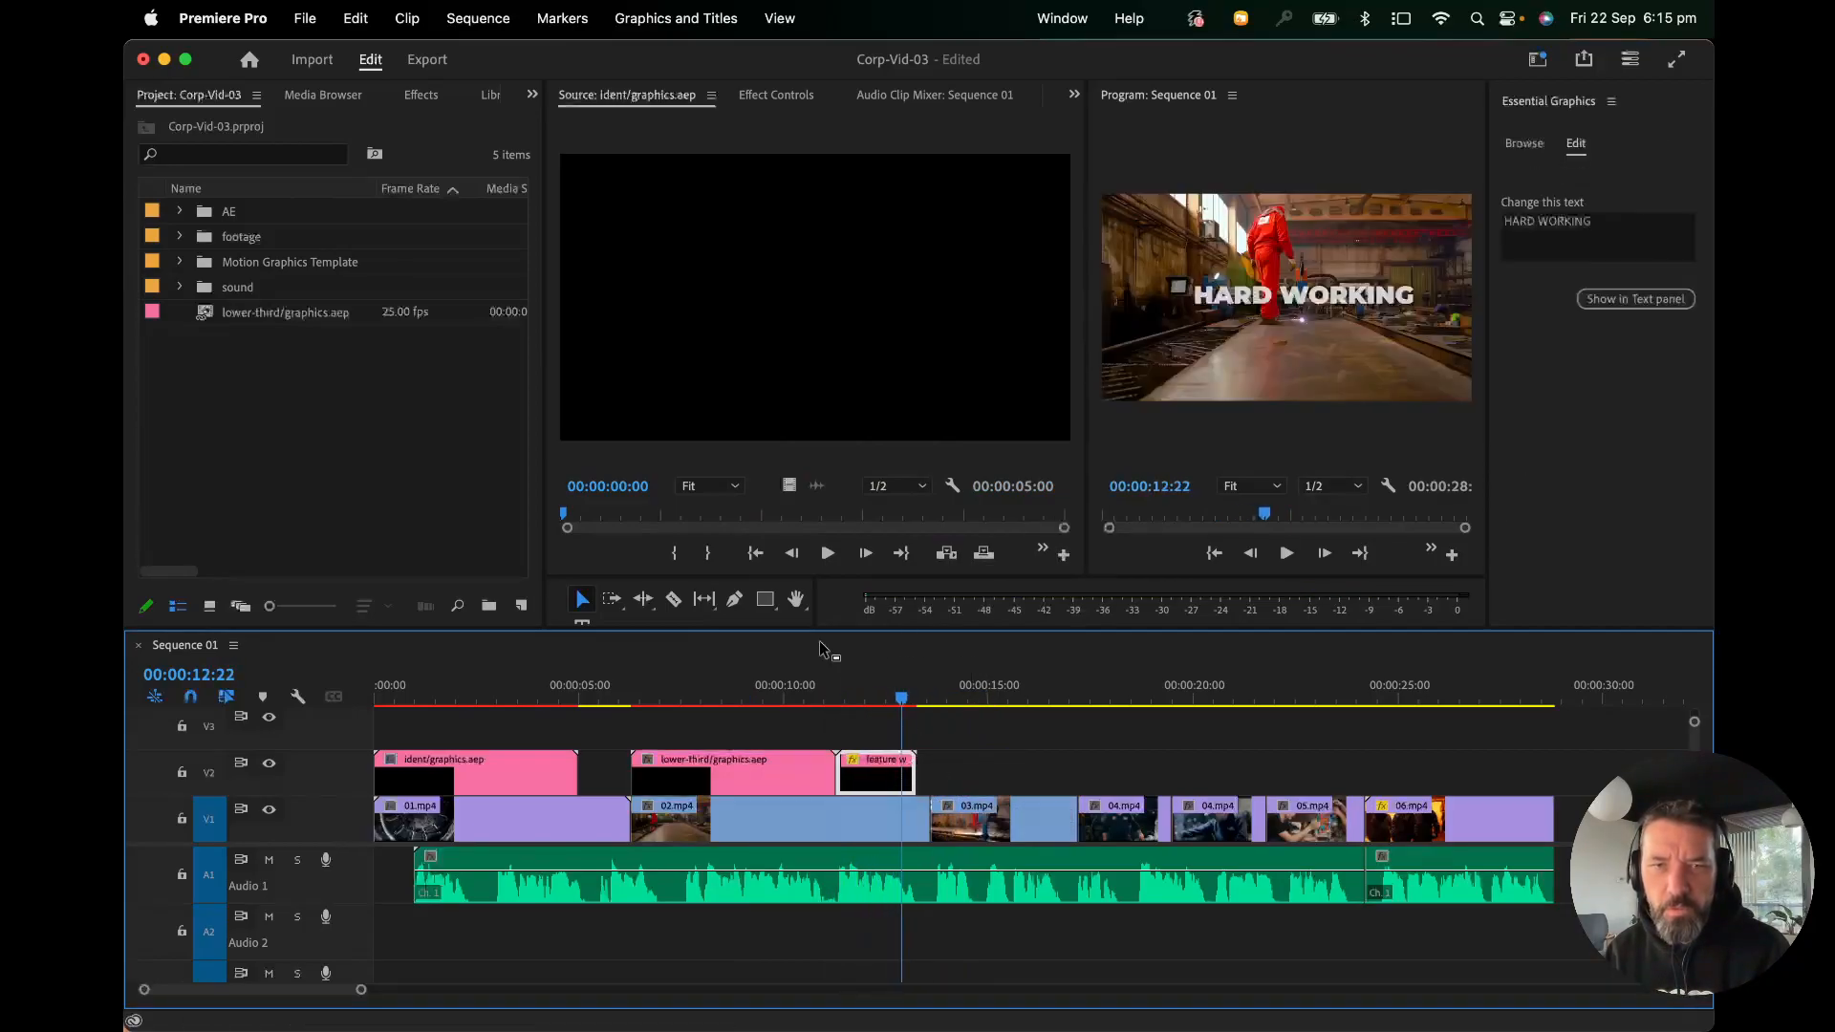
Play the sequence through the HARD WORKING title and on into the 03.mp4 clip to check its timing.
left_click(813, 695)
left_click_drag(813, 694, 804, 693)
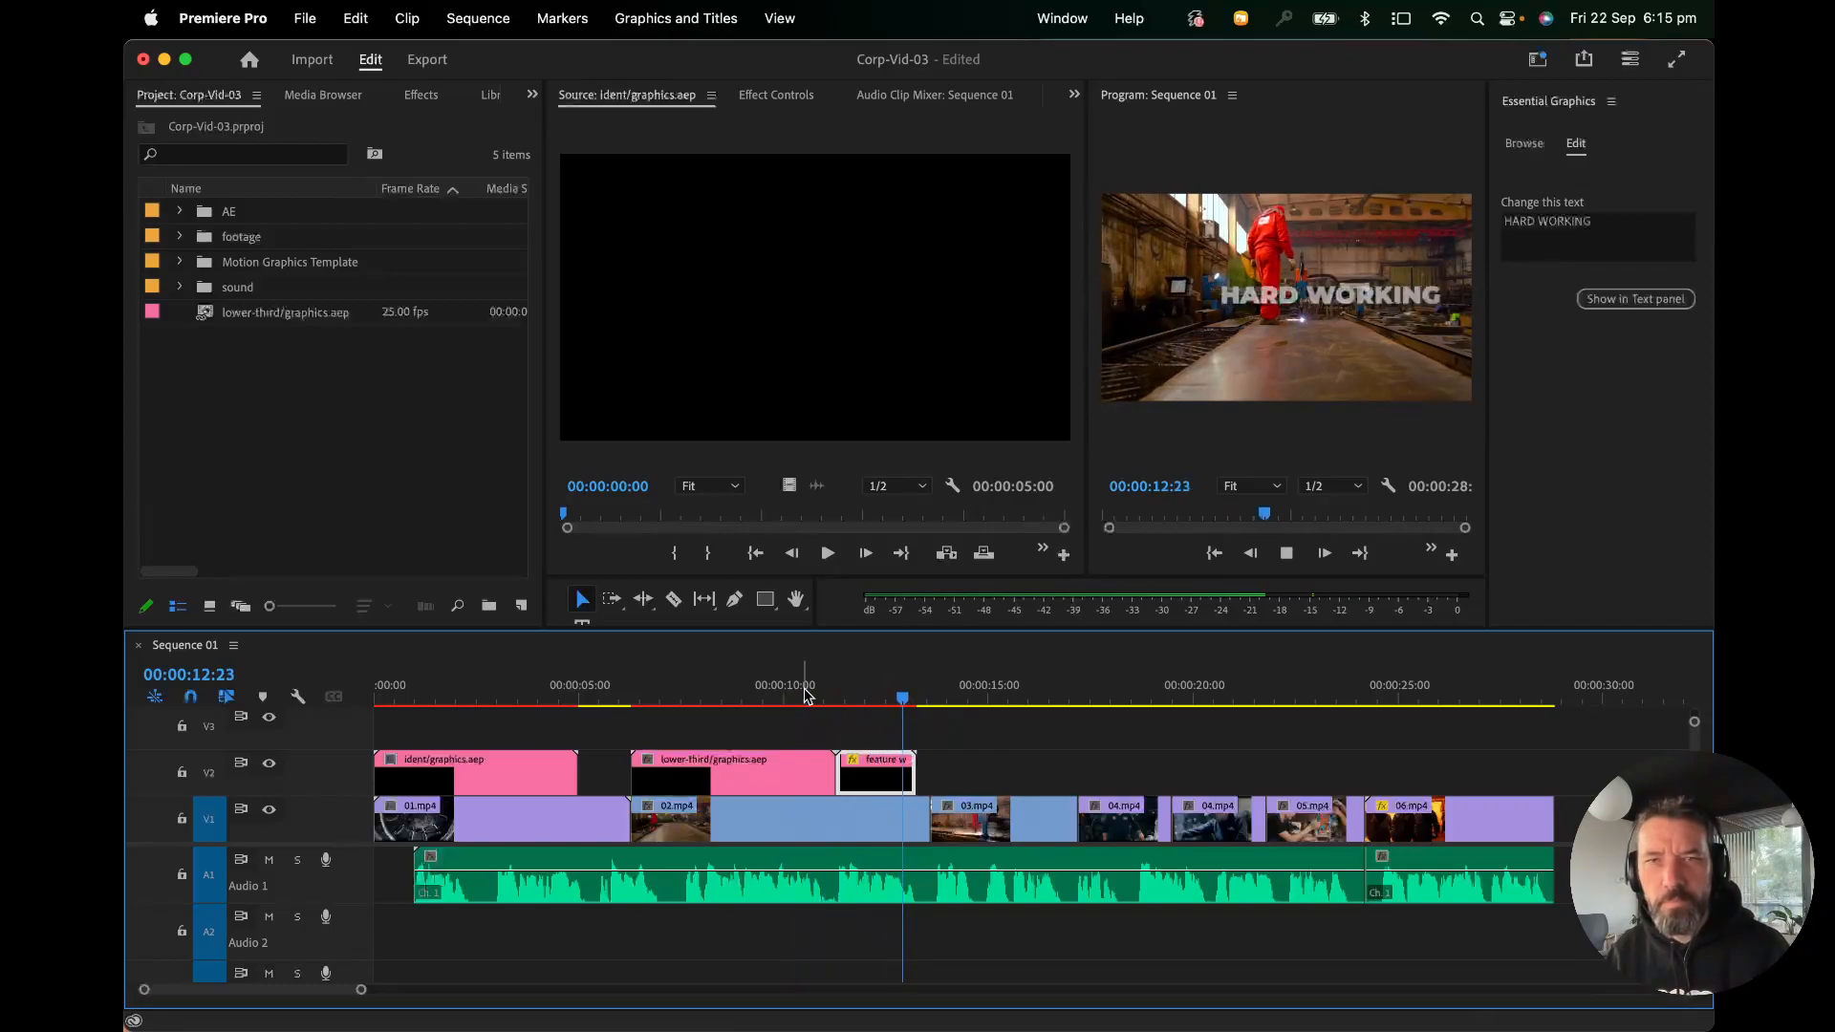
mouse_move(1434, 1024)
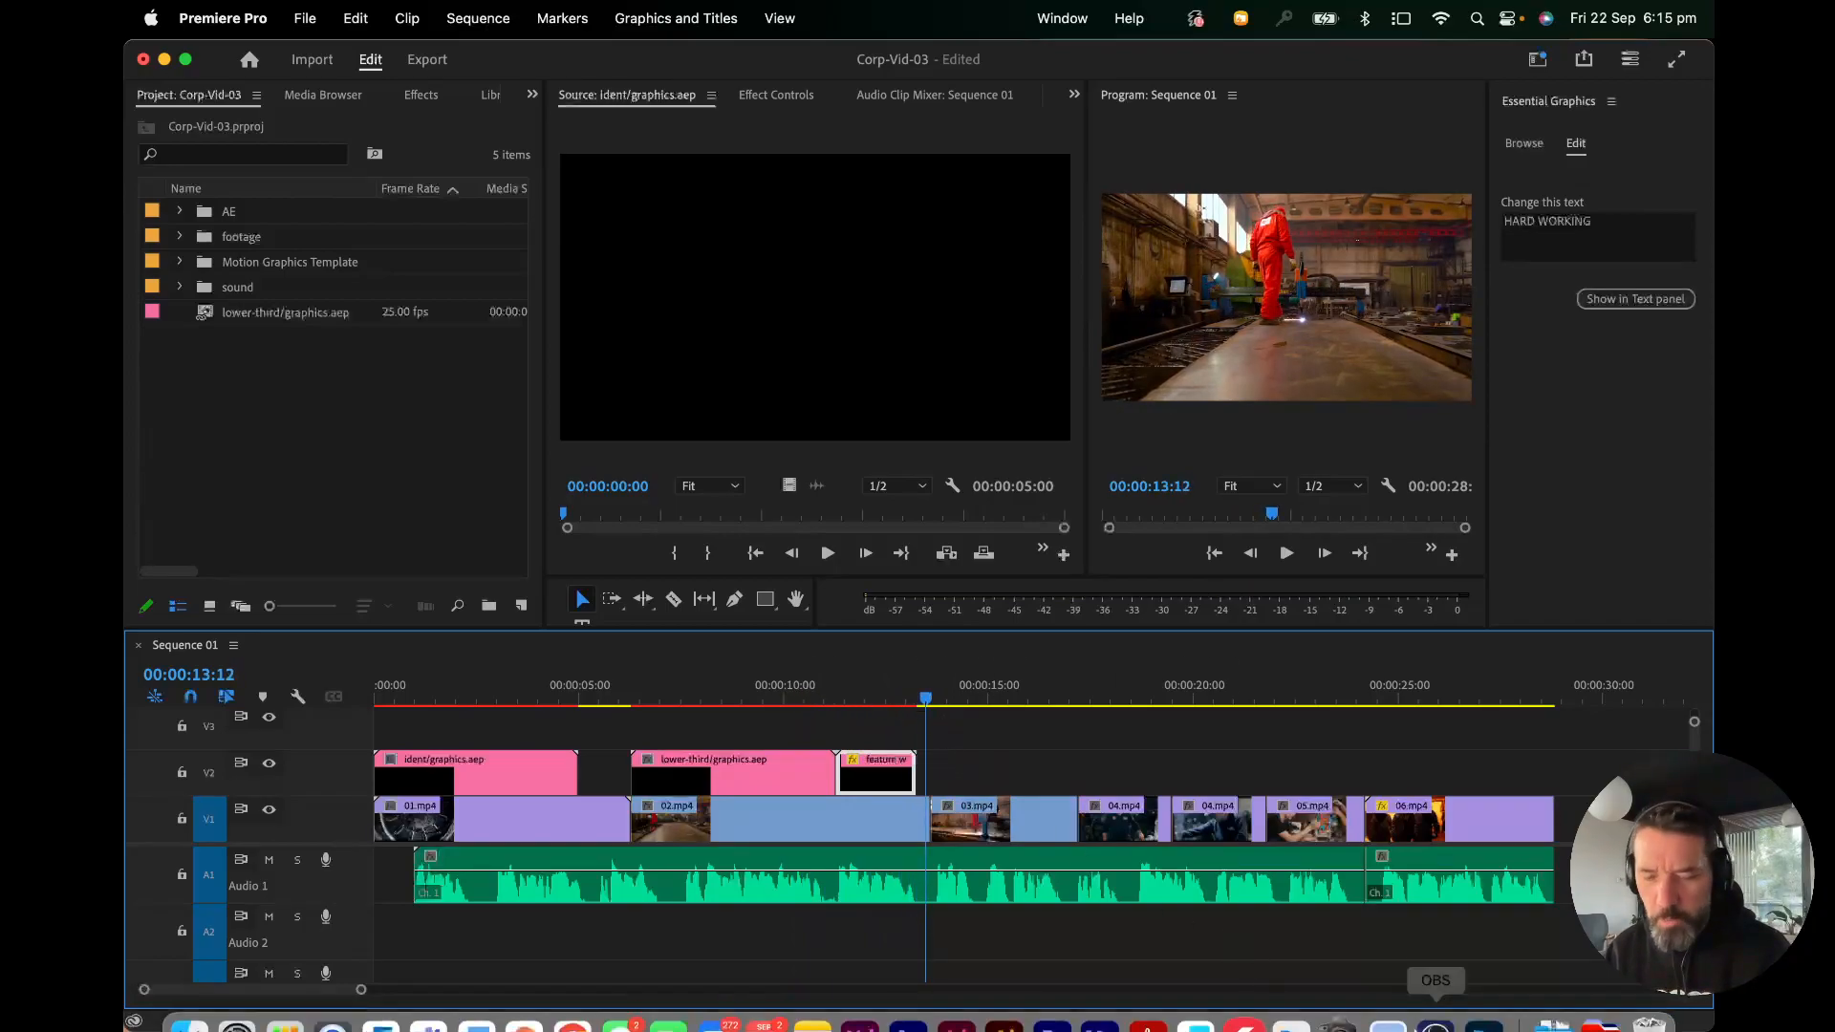
key("space")
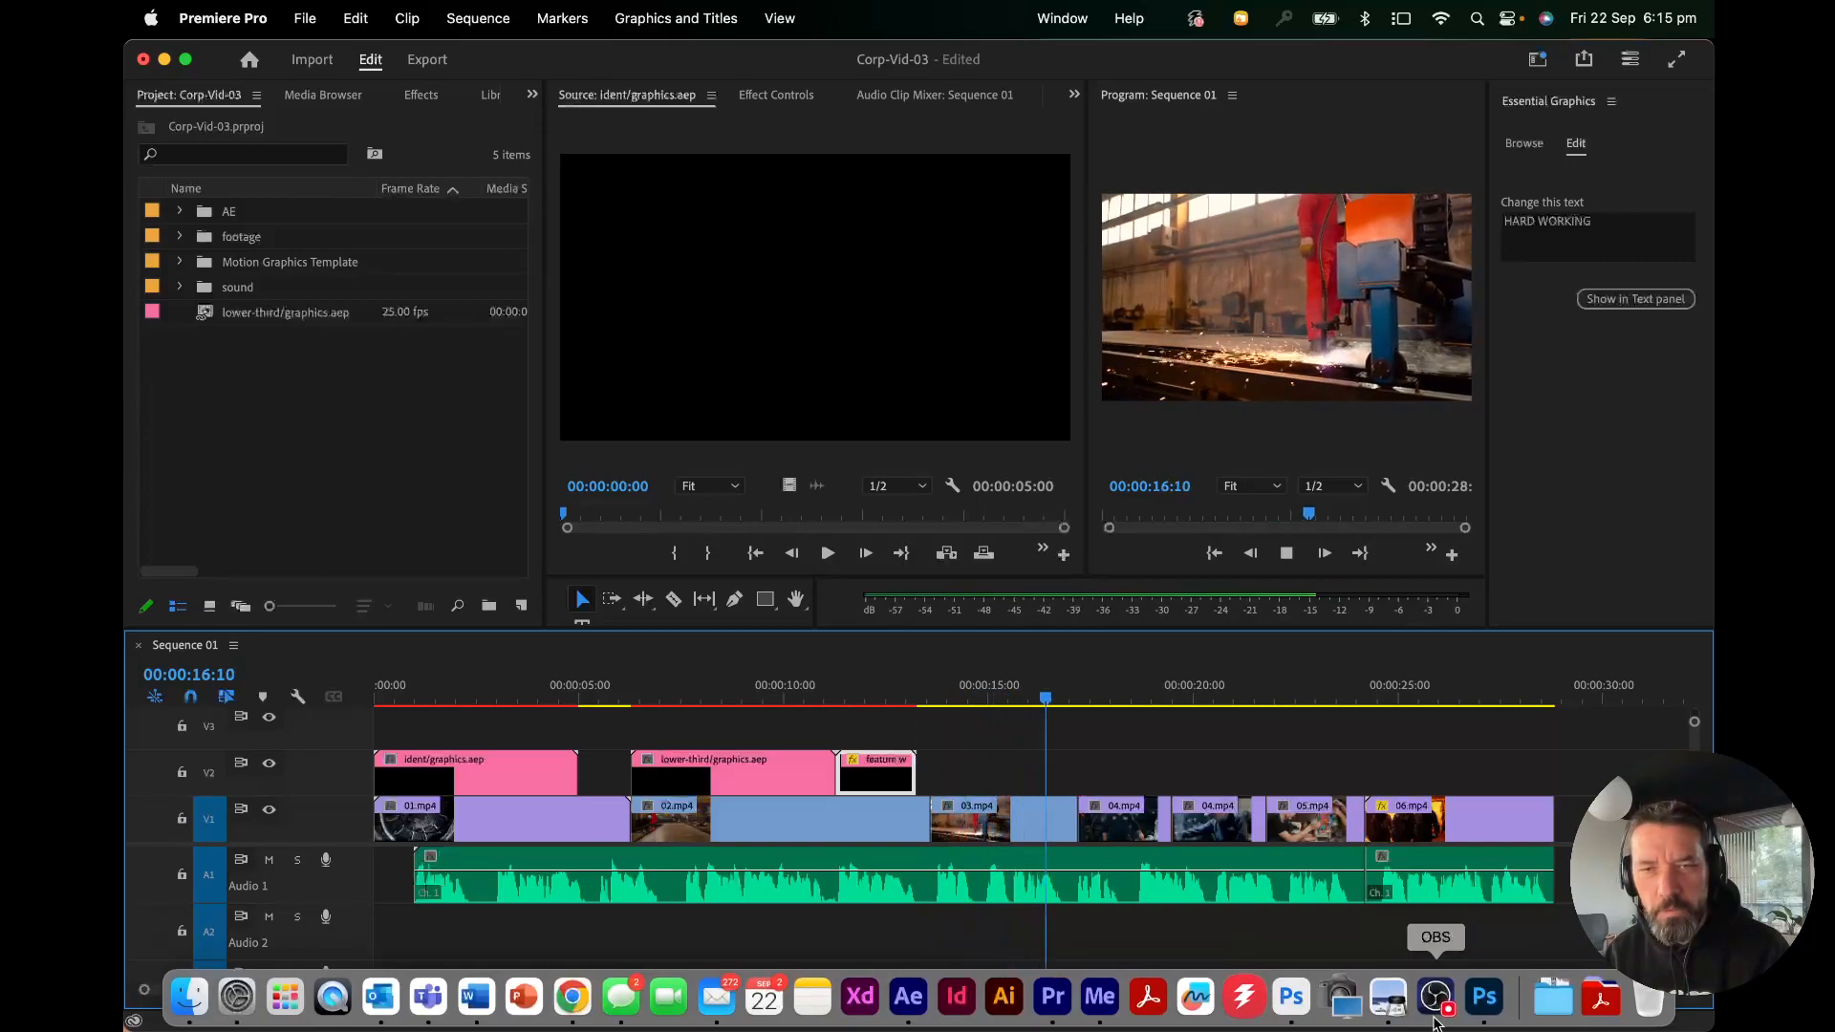
key("space")
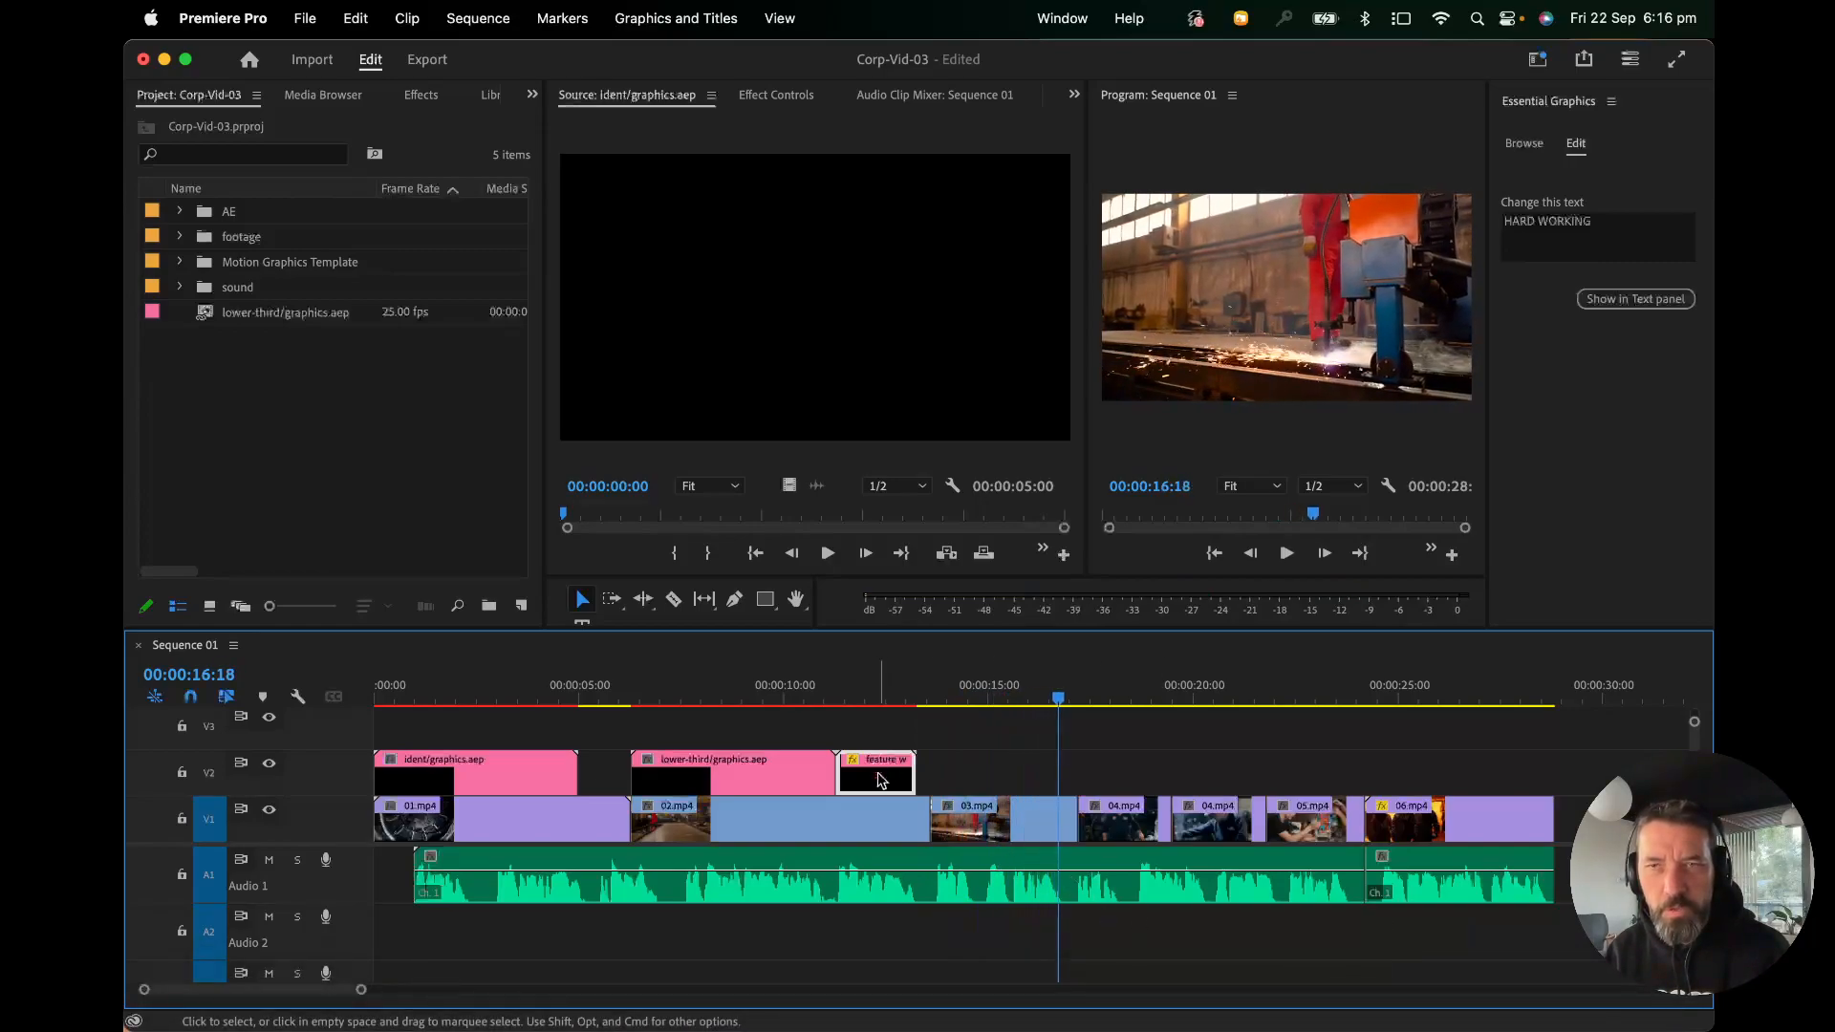
Duplicate the HARD WORKING title on V2 so the copy starts at 00:00:14:10, undoing the first slight move, and preview it.
left_click_drag(881, 779, 905, 772)
key("super+z")
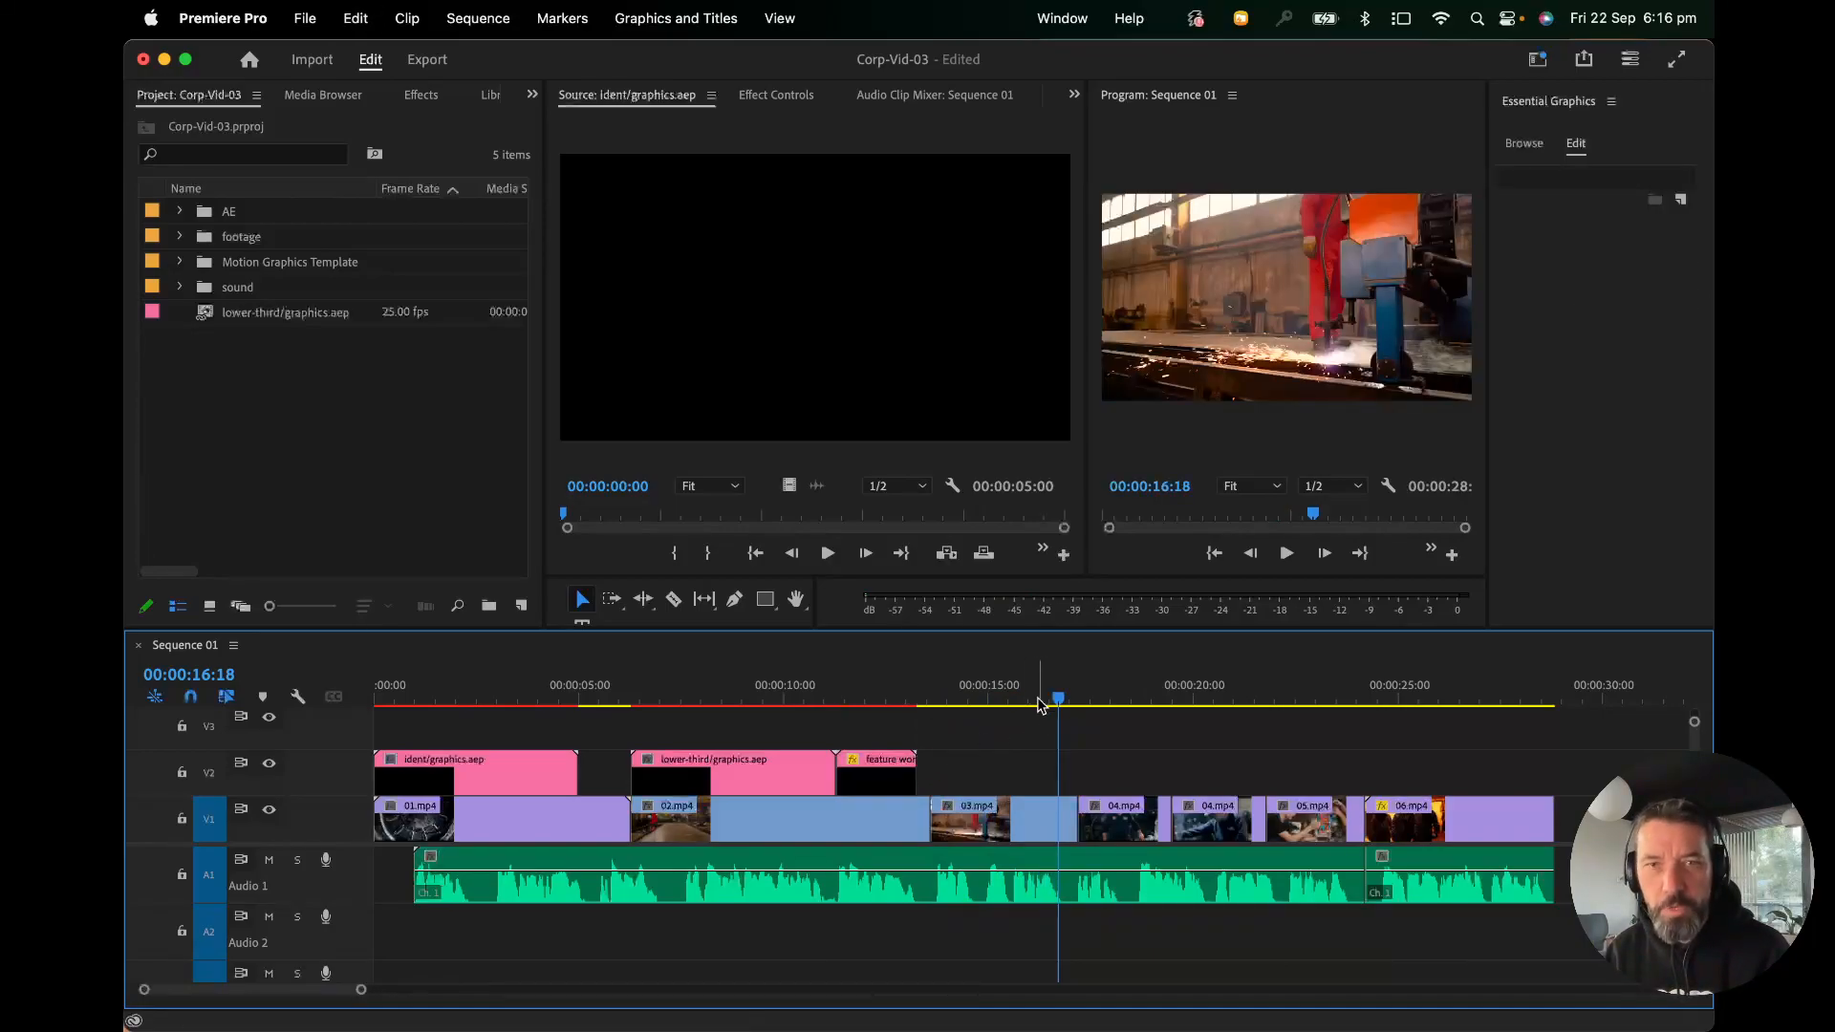
left_click_drag(1057, 702, 965, 705)
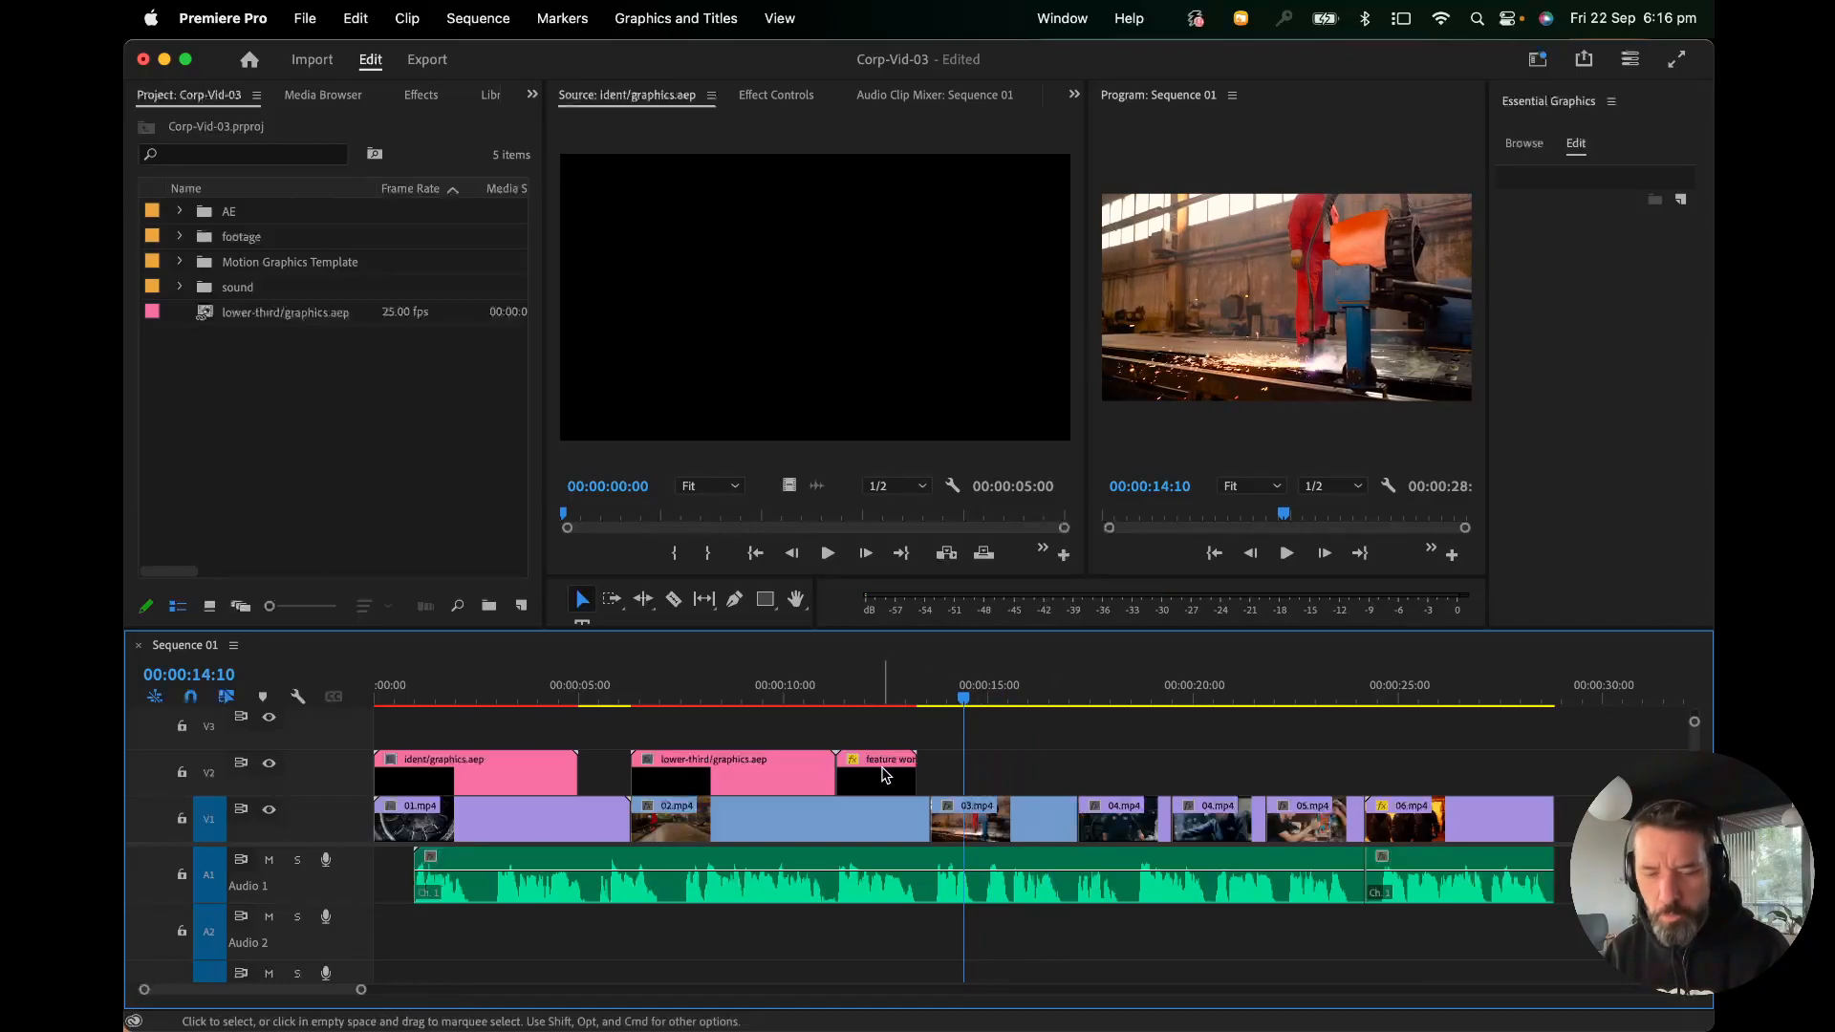
left_click_drag(885, 774, 1013, 776)
key("space")
key("space")
Change the text of the feature words title at 00:00:14:10 to CARE.
left_click(998, 782)
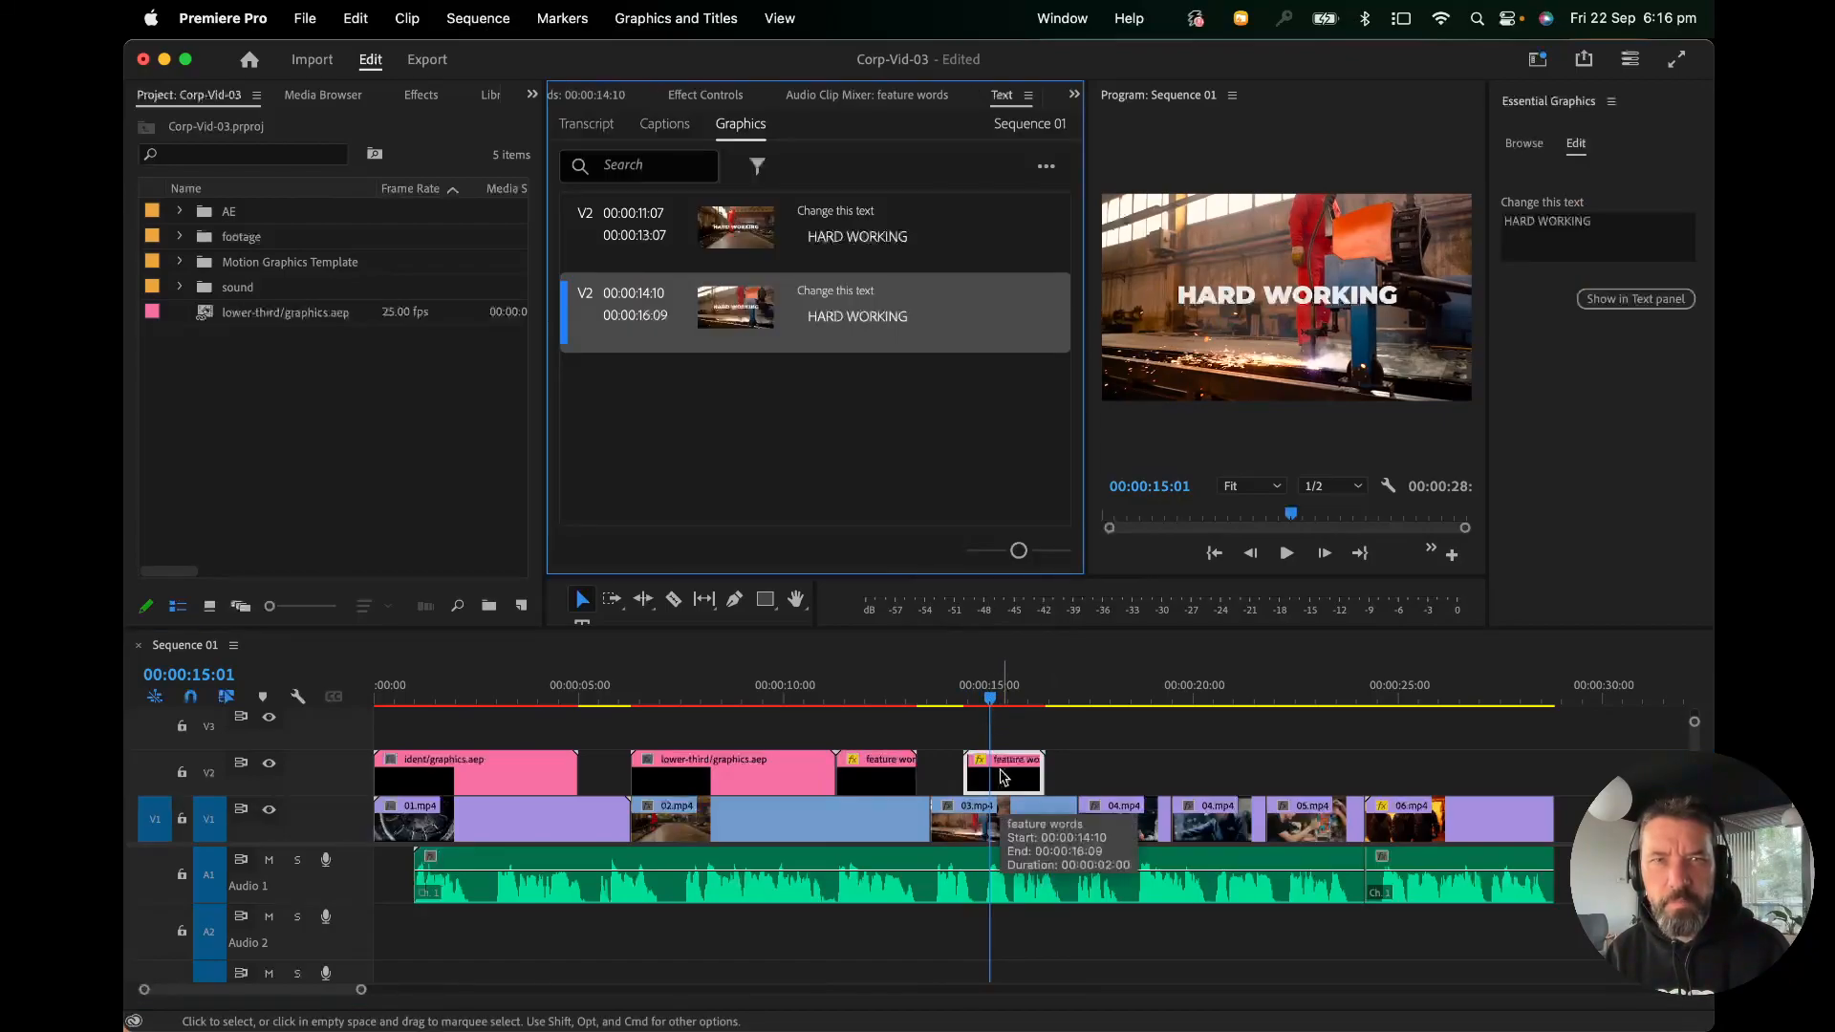
double_click(847, 320)
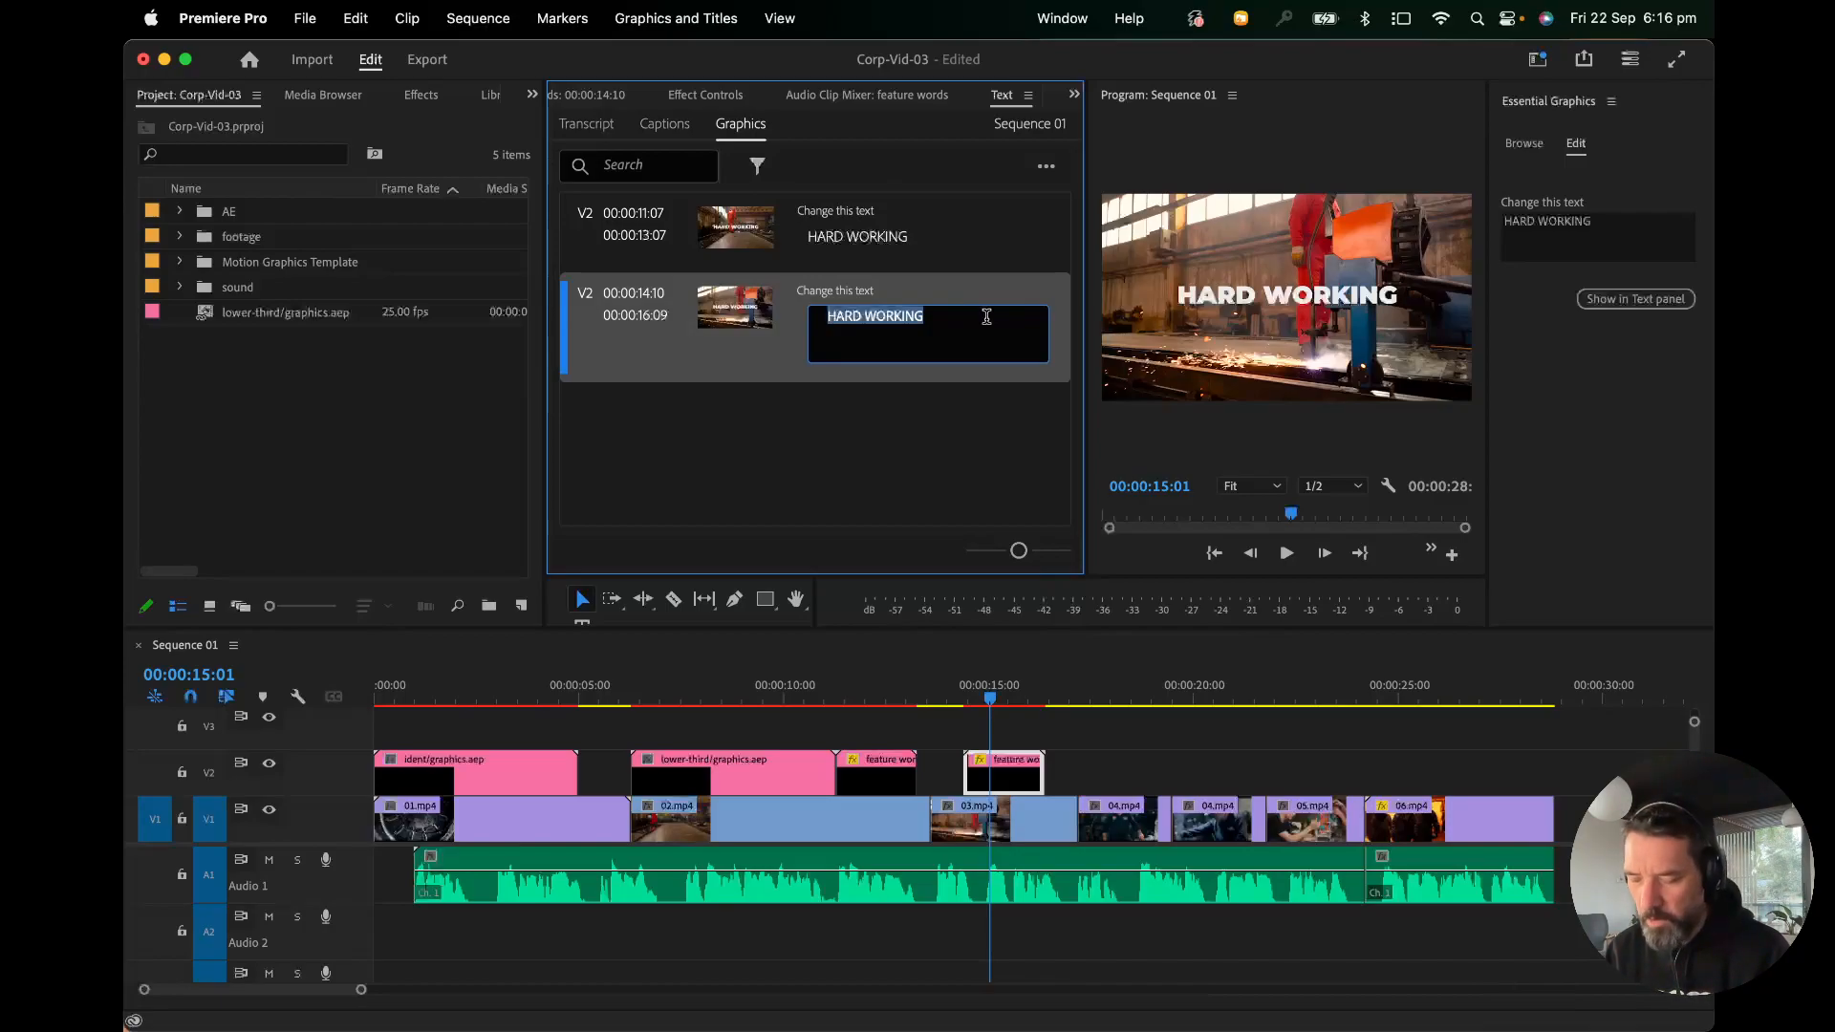
mouse_move(992, 697)
left_mouse_down()
mouse_move(971, 702)
mouse_move(1005, 703)
left_mouse_up()
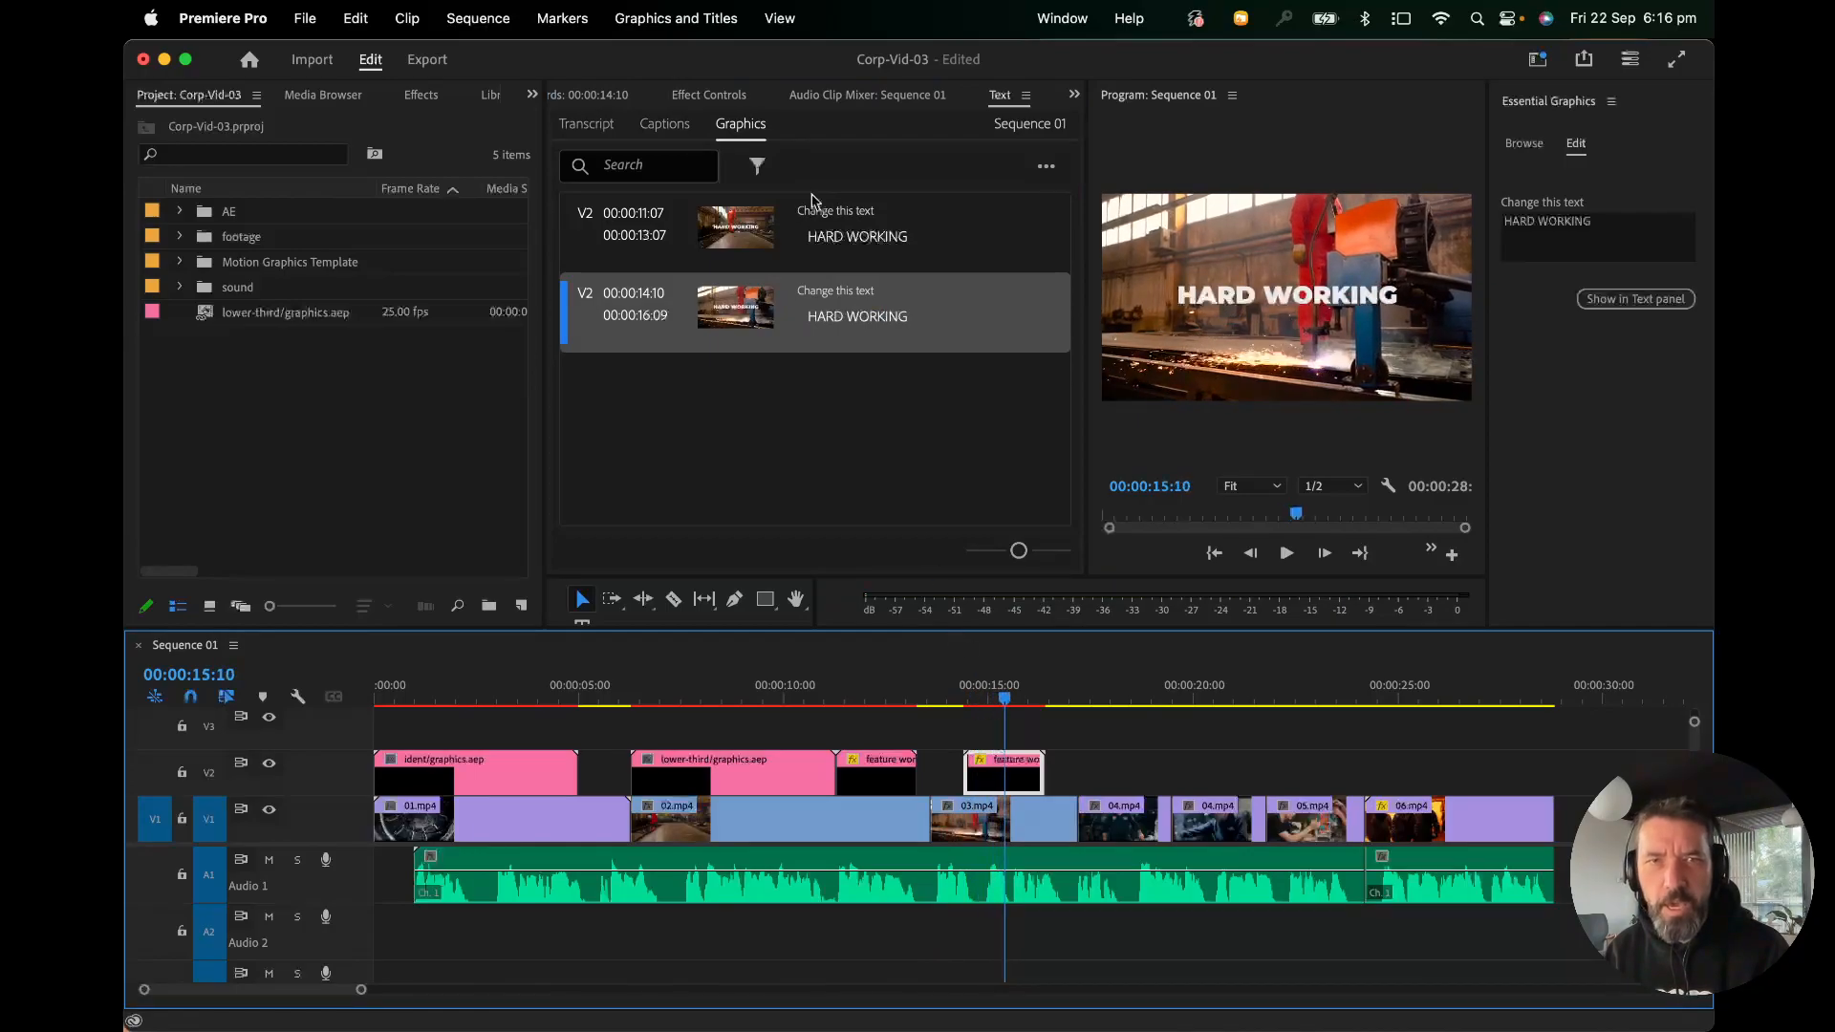
double_click(835, 317)
type("CARE")
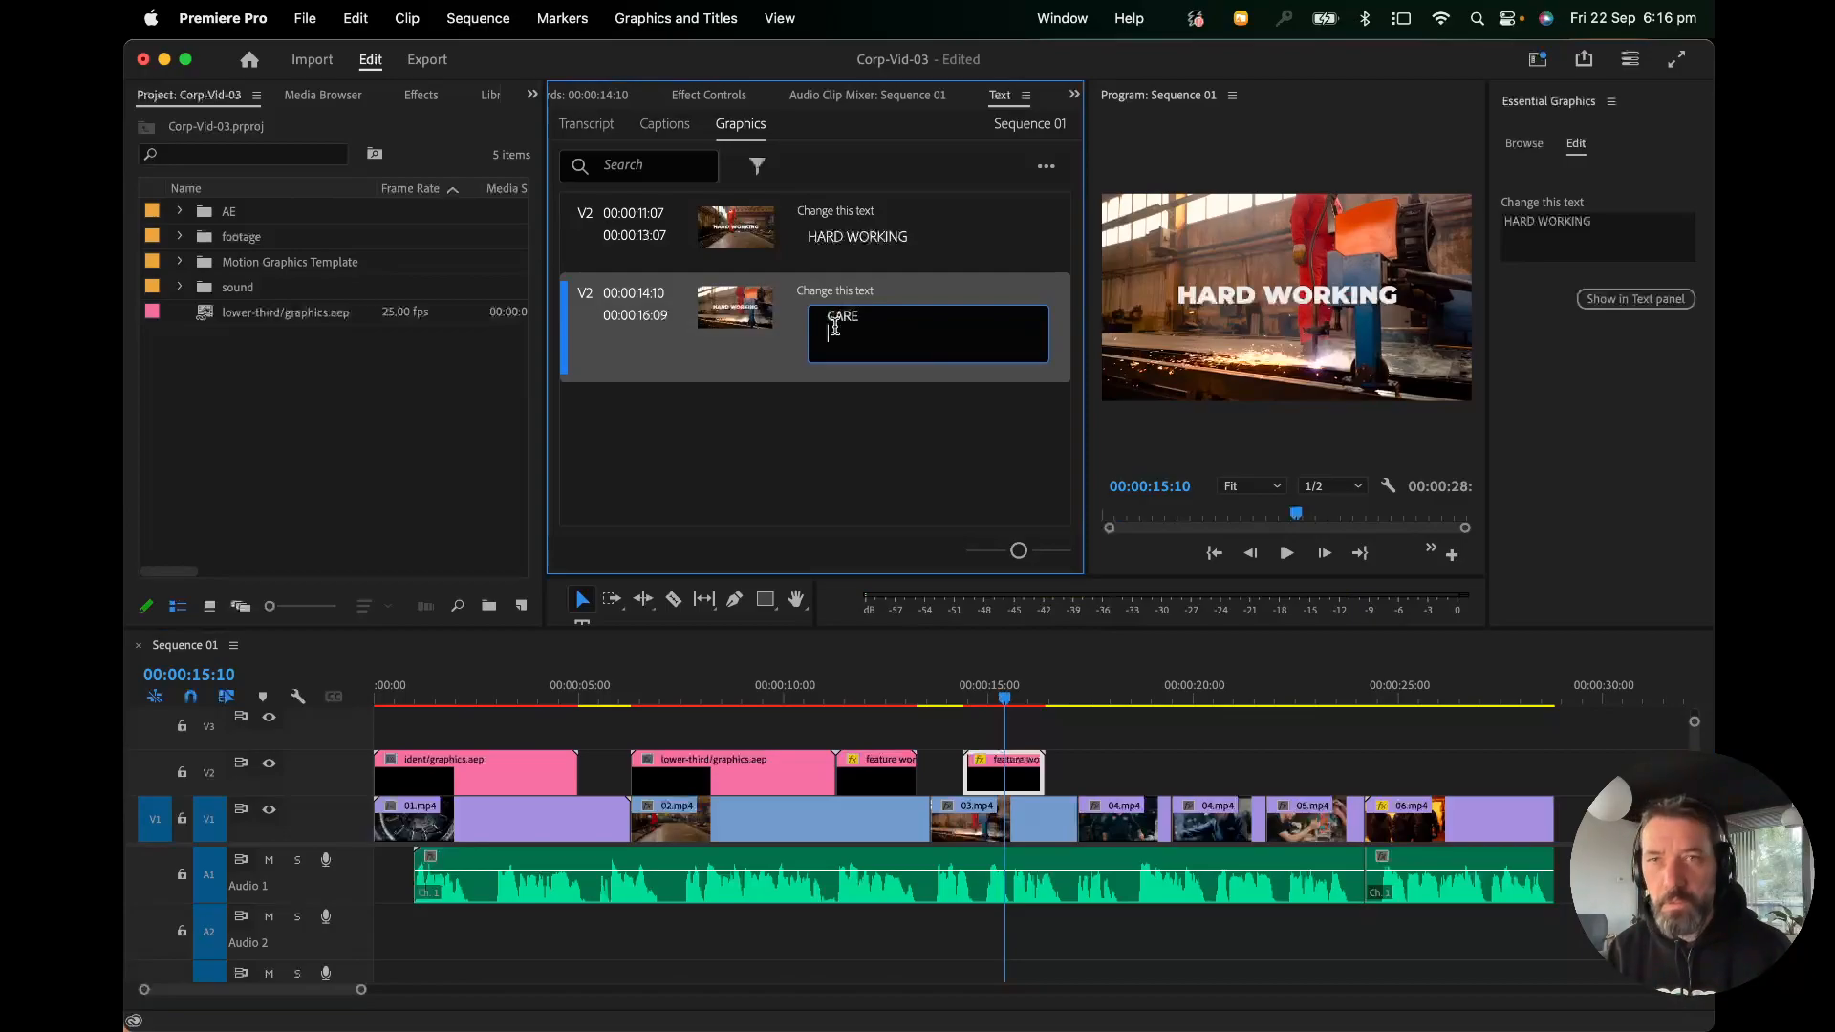
left_click(913, 419)
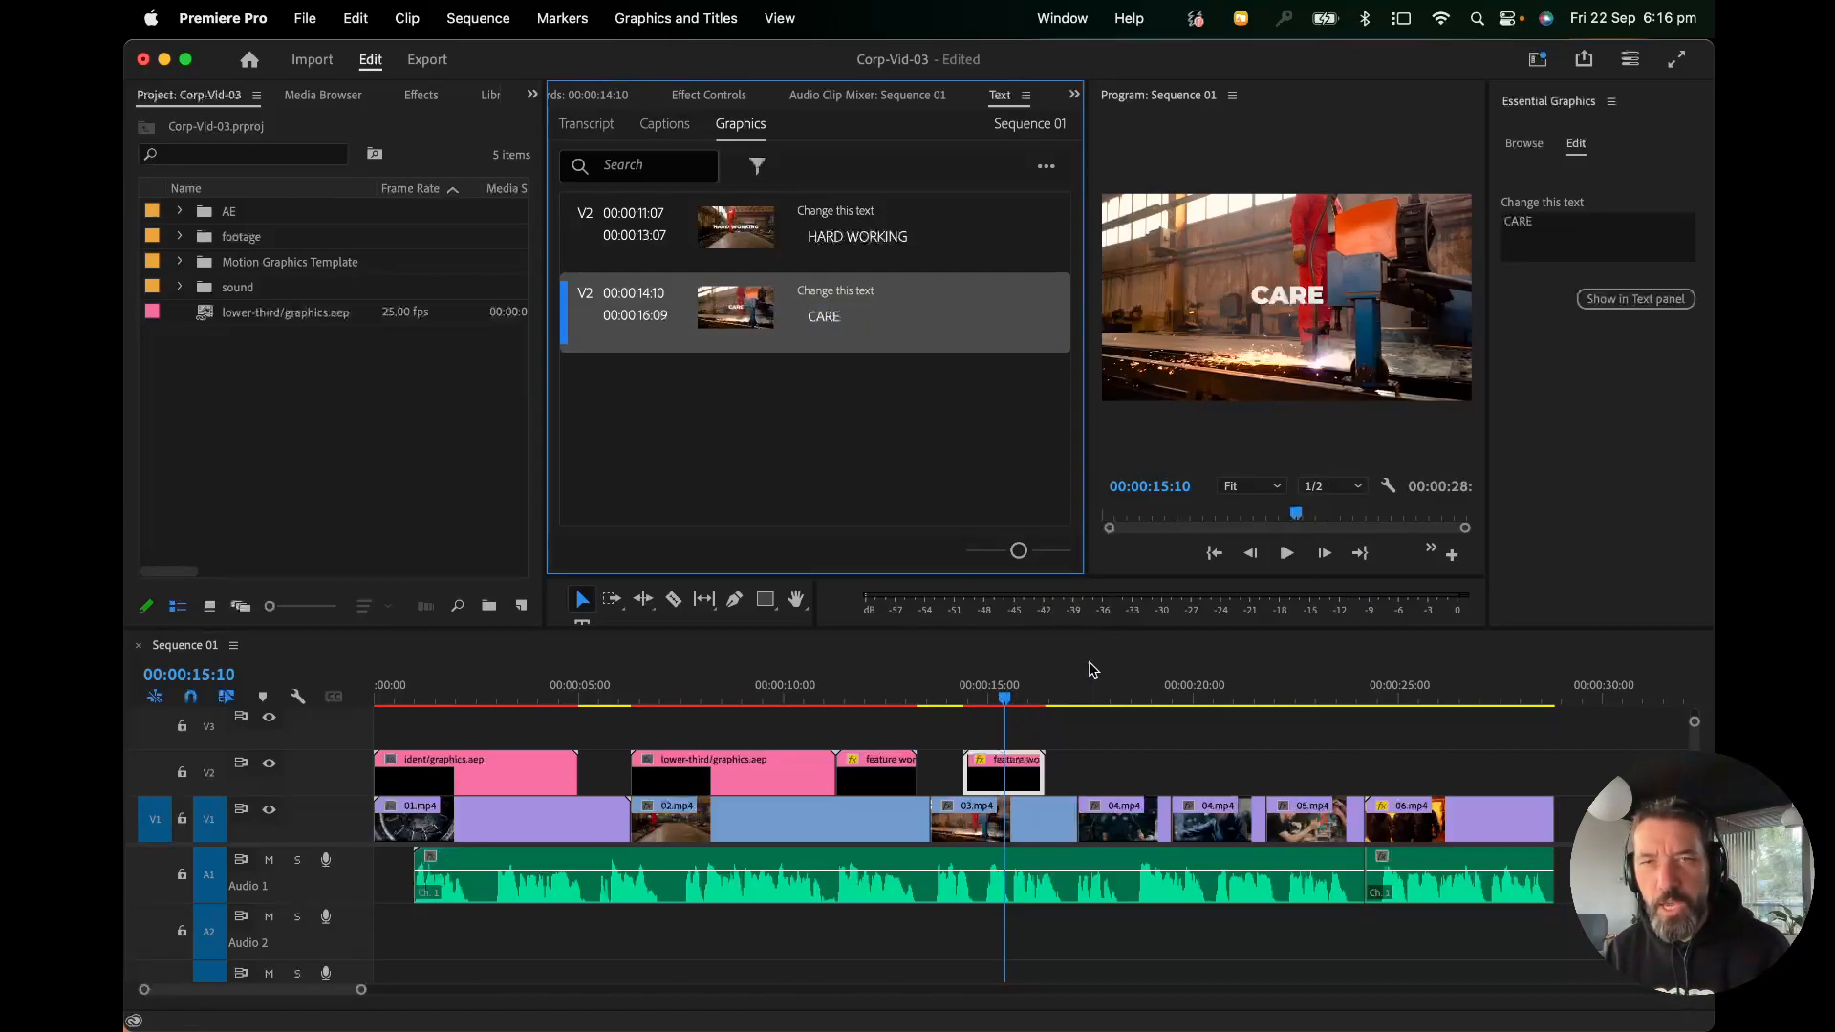
Preview the CARE title, and place a duplicate of it on V2 starting at 00:00:16:20.
left_click_drag(1004, 698, 938, 707)
key("space")
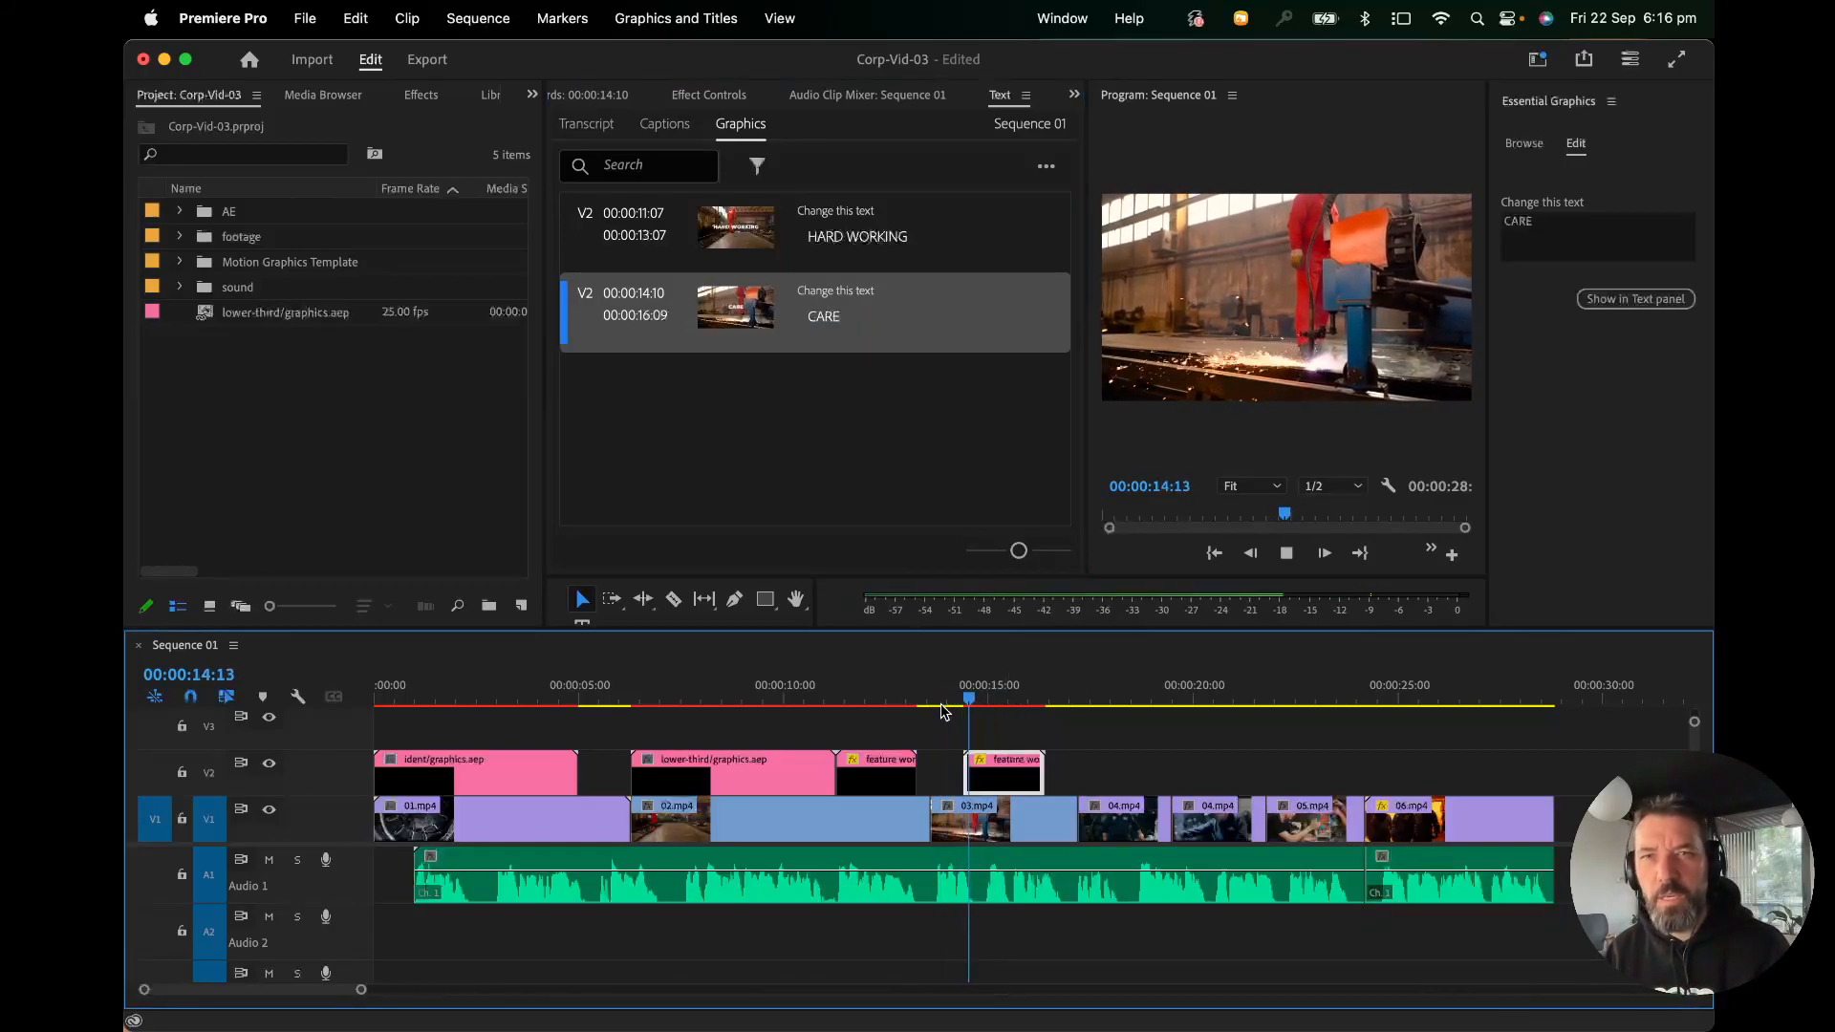
key("space")
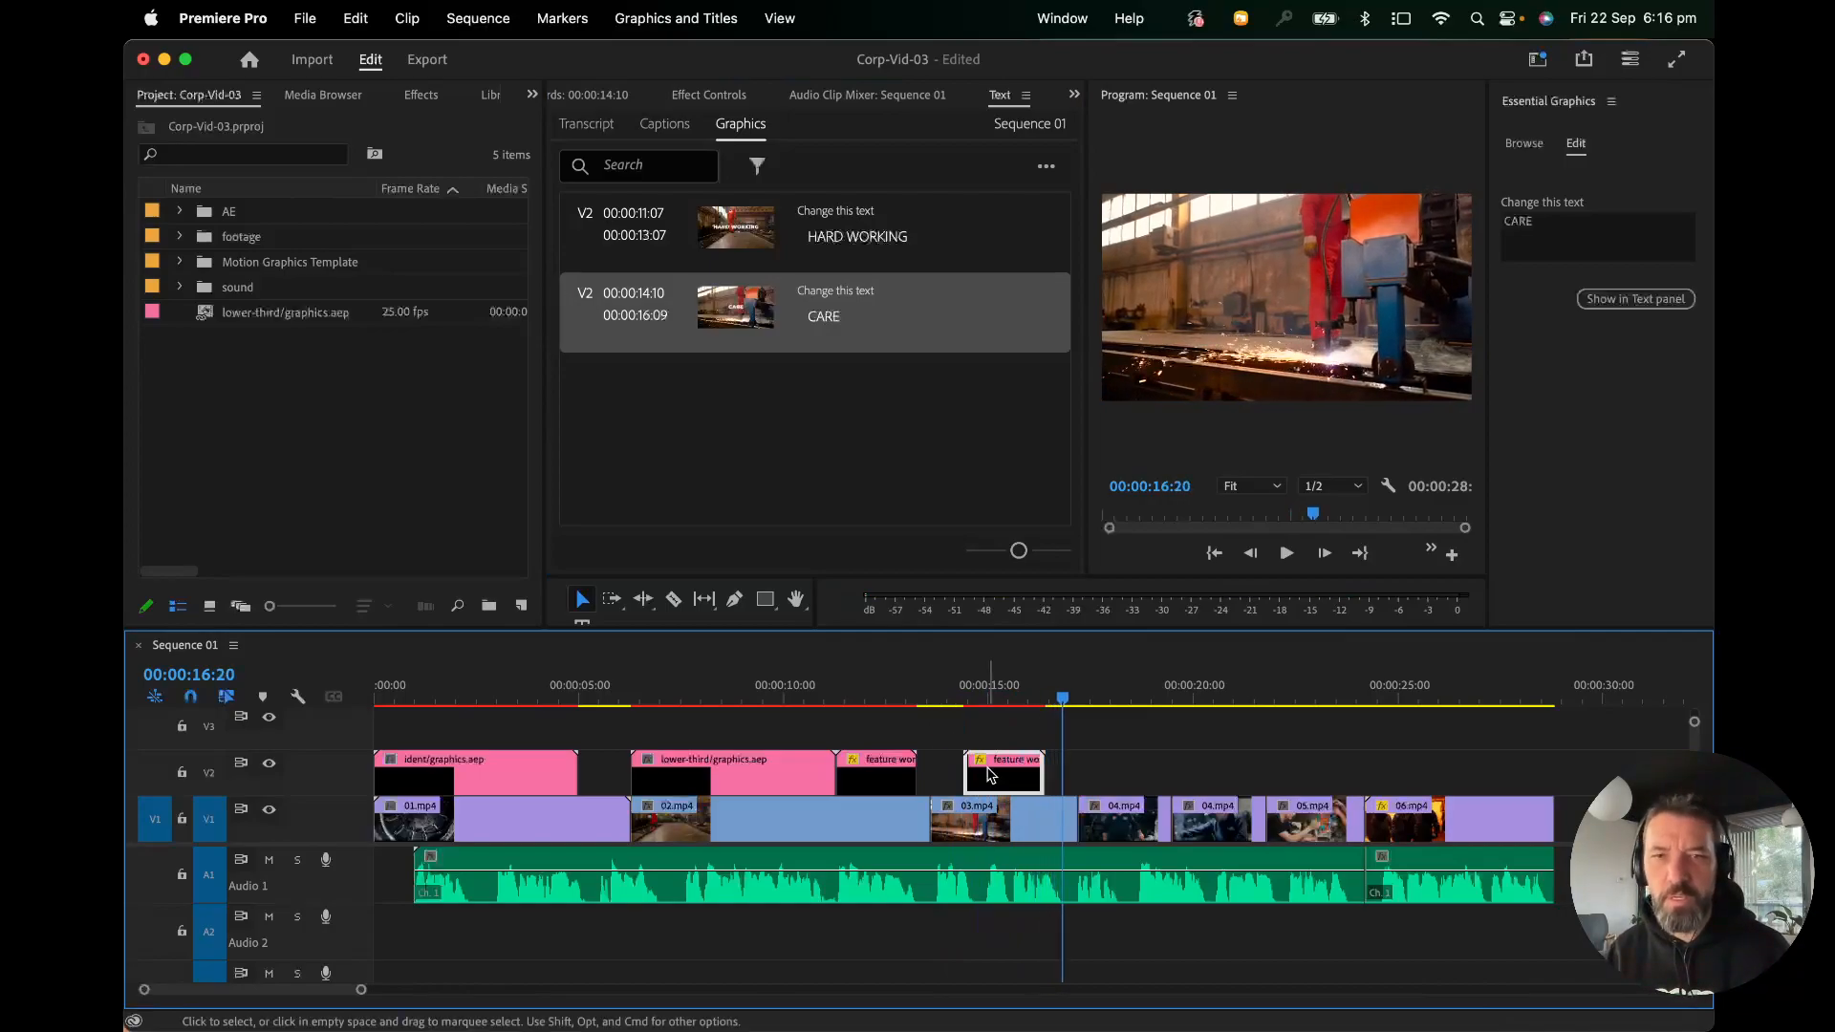
left_click_drag(1005, 771, 1109, 765)
key("space")
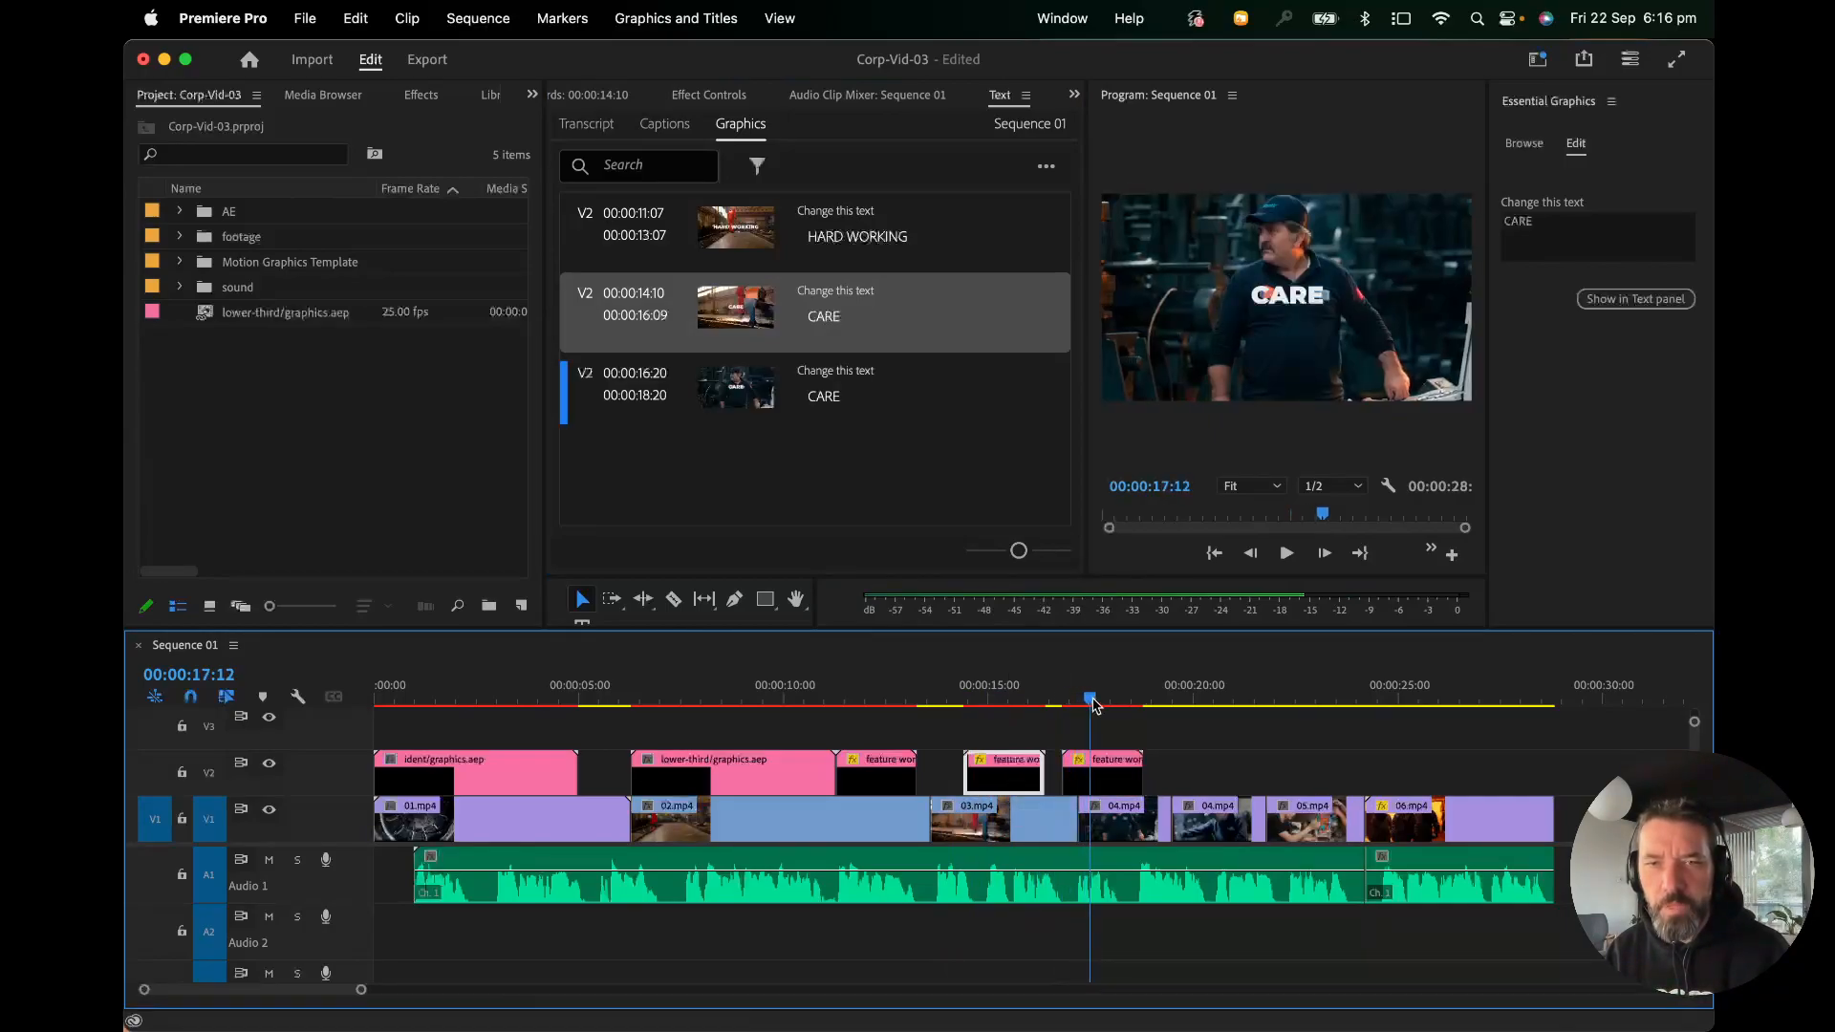
key("space")
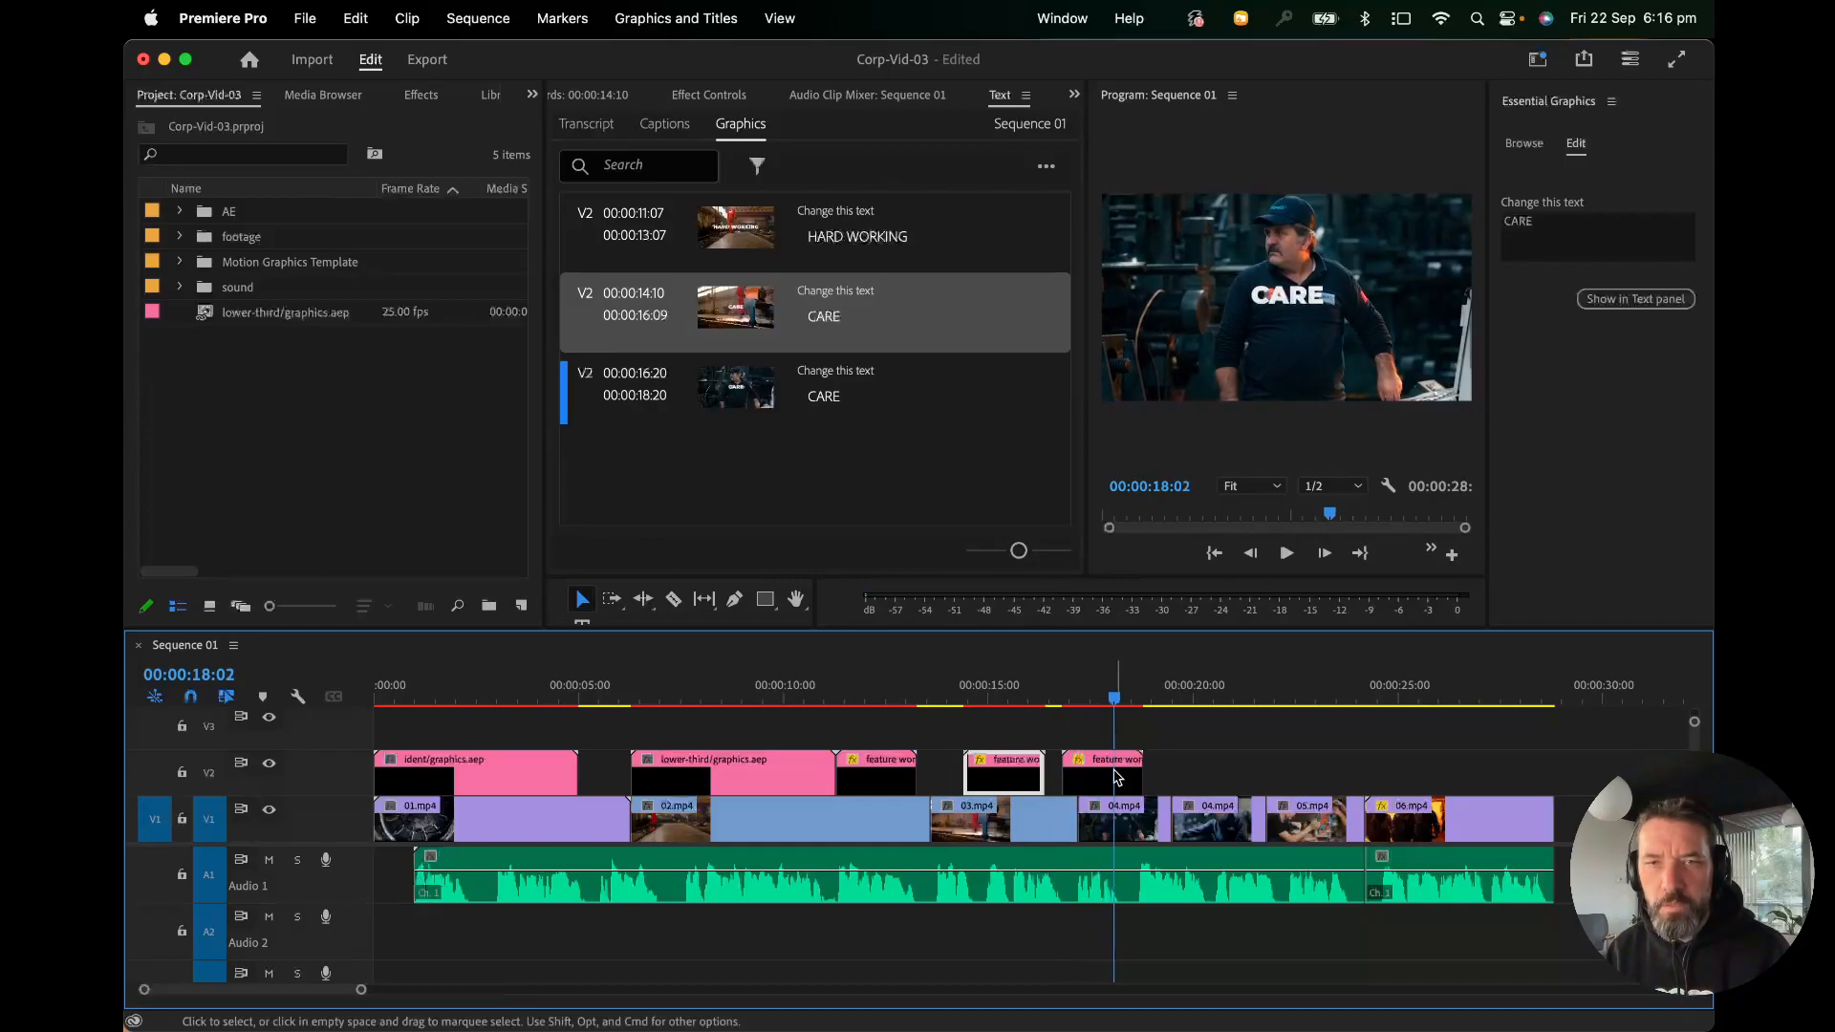
Change the text of the feature words title at 00:00:16:20 to COMMITMENT.
left_click(1104, 777)
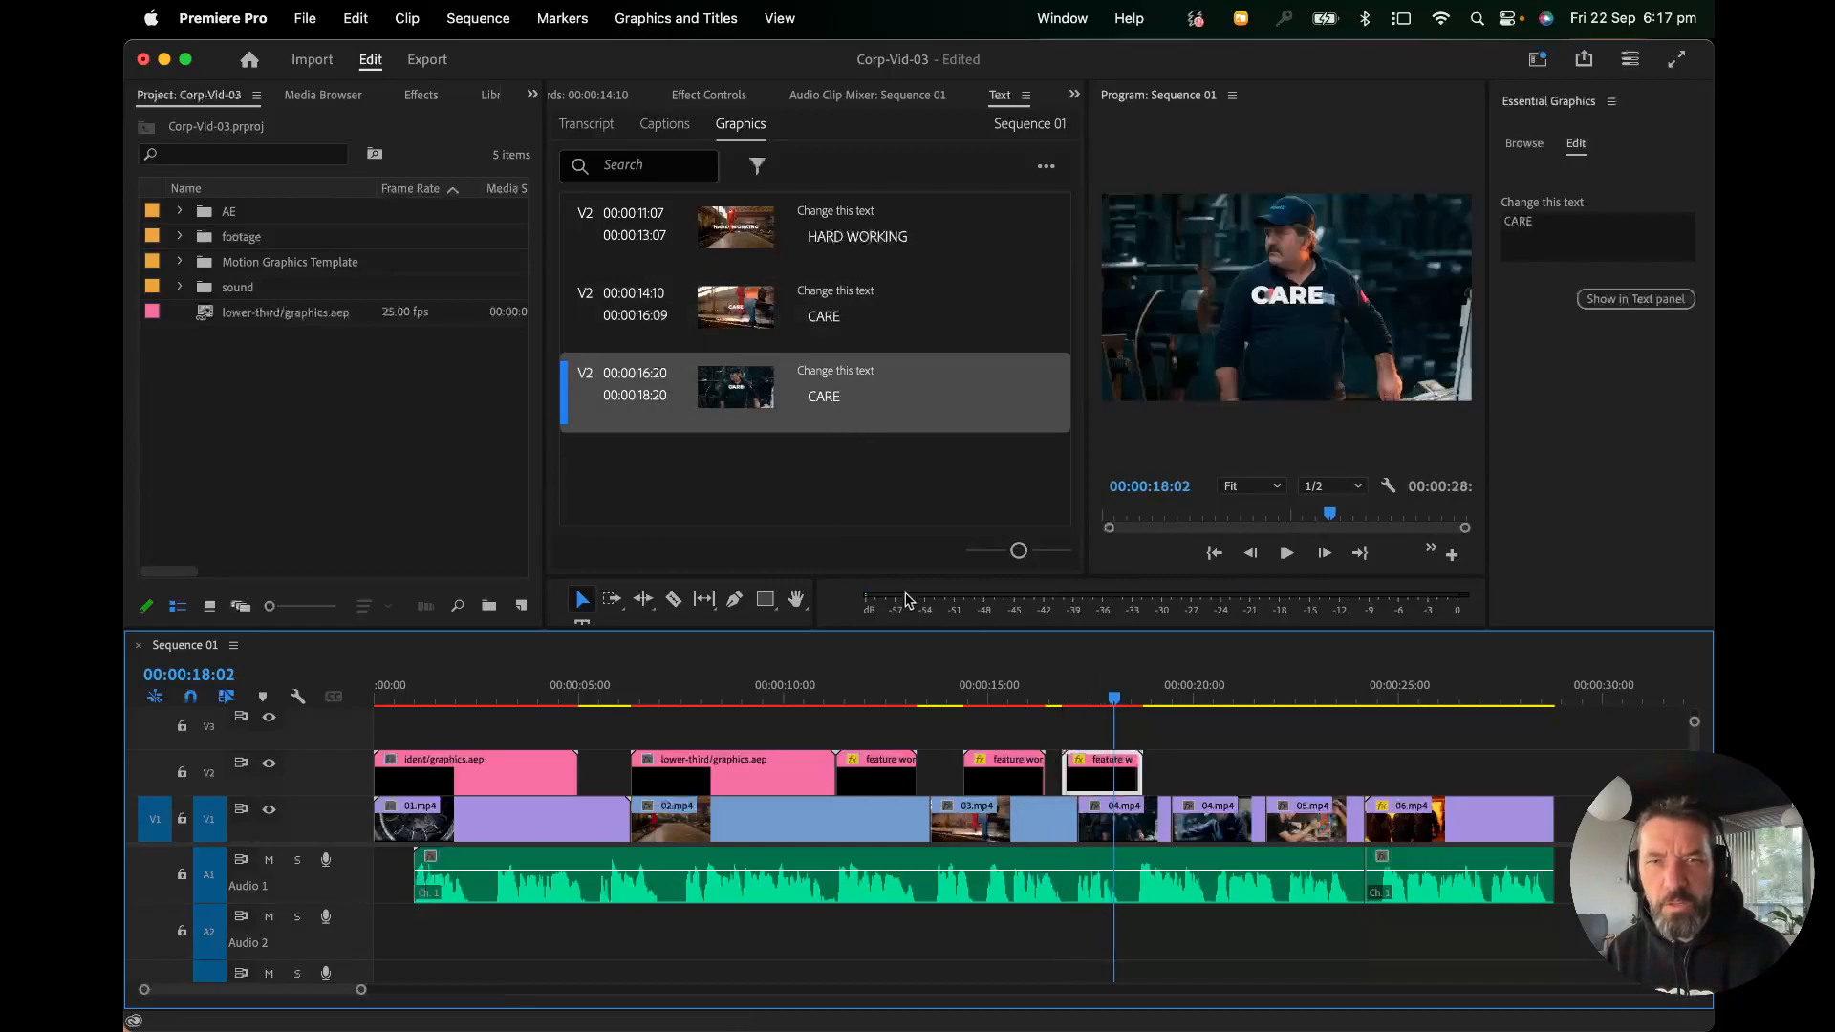
left_click(838, 401)
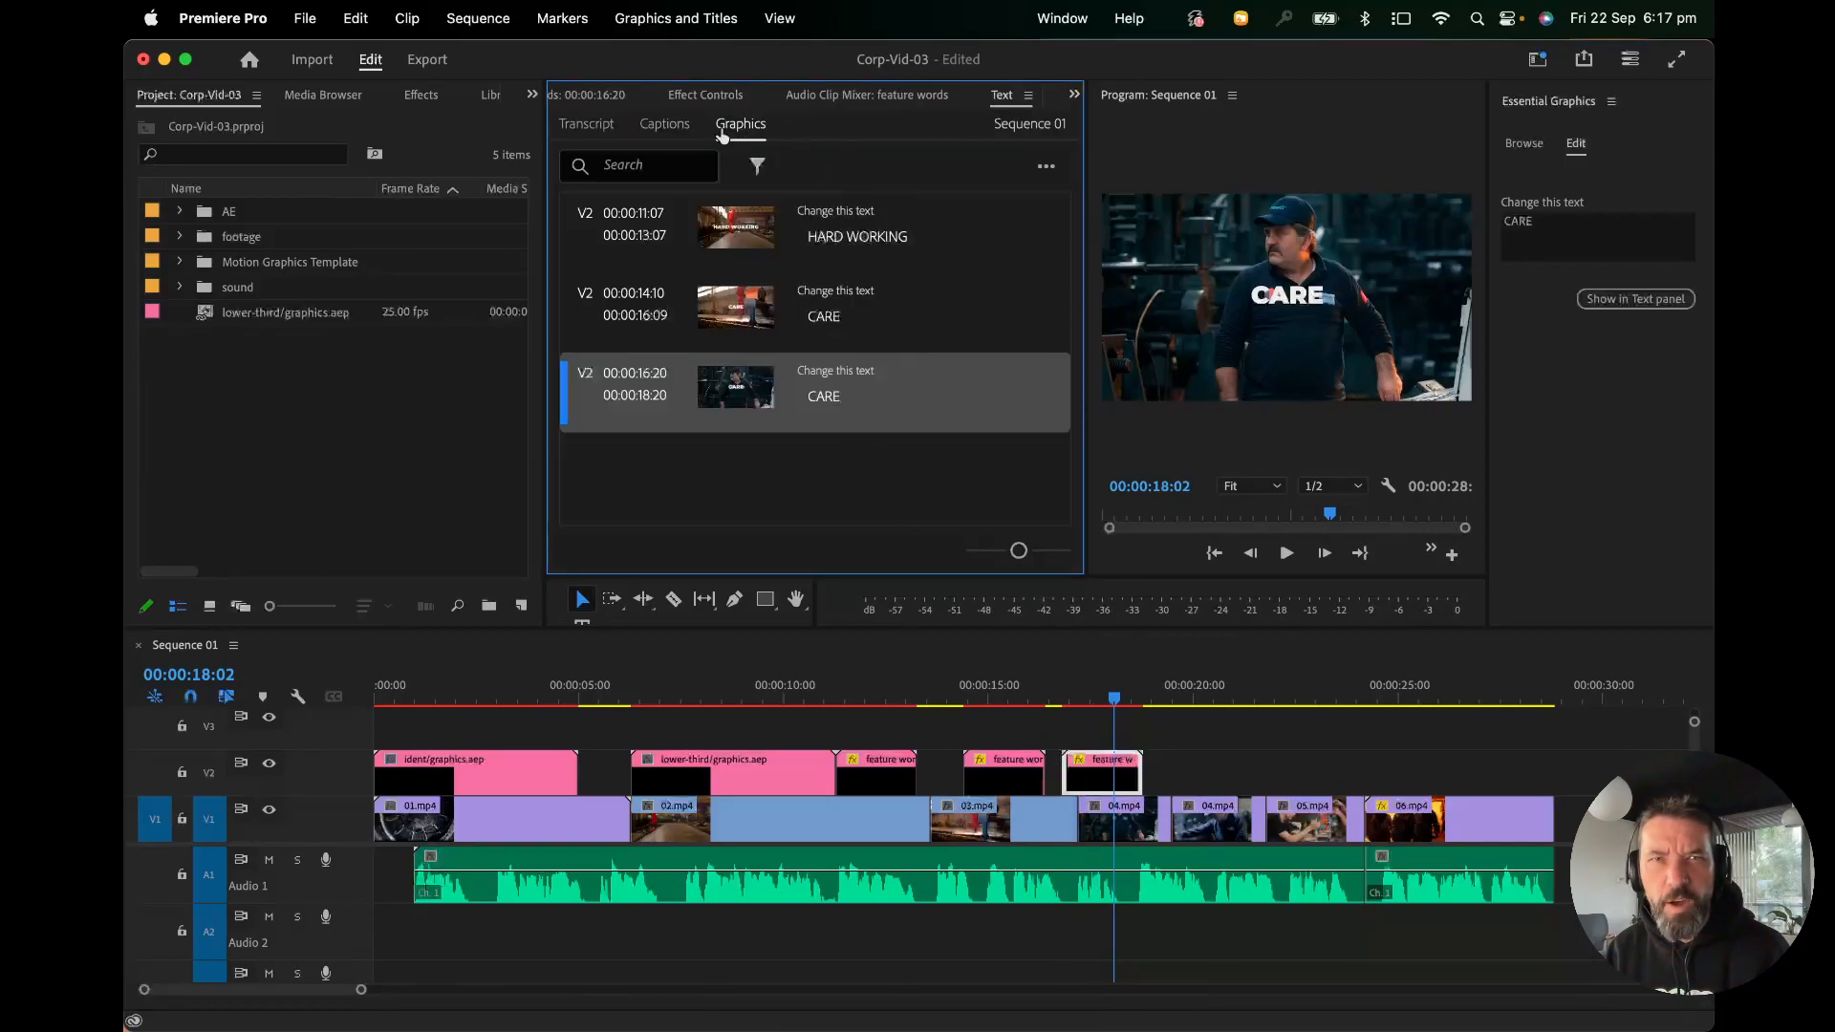
double_click(824, 398)
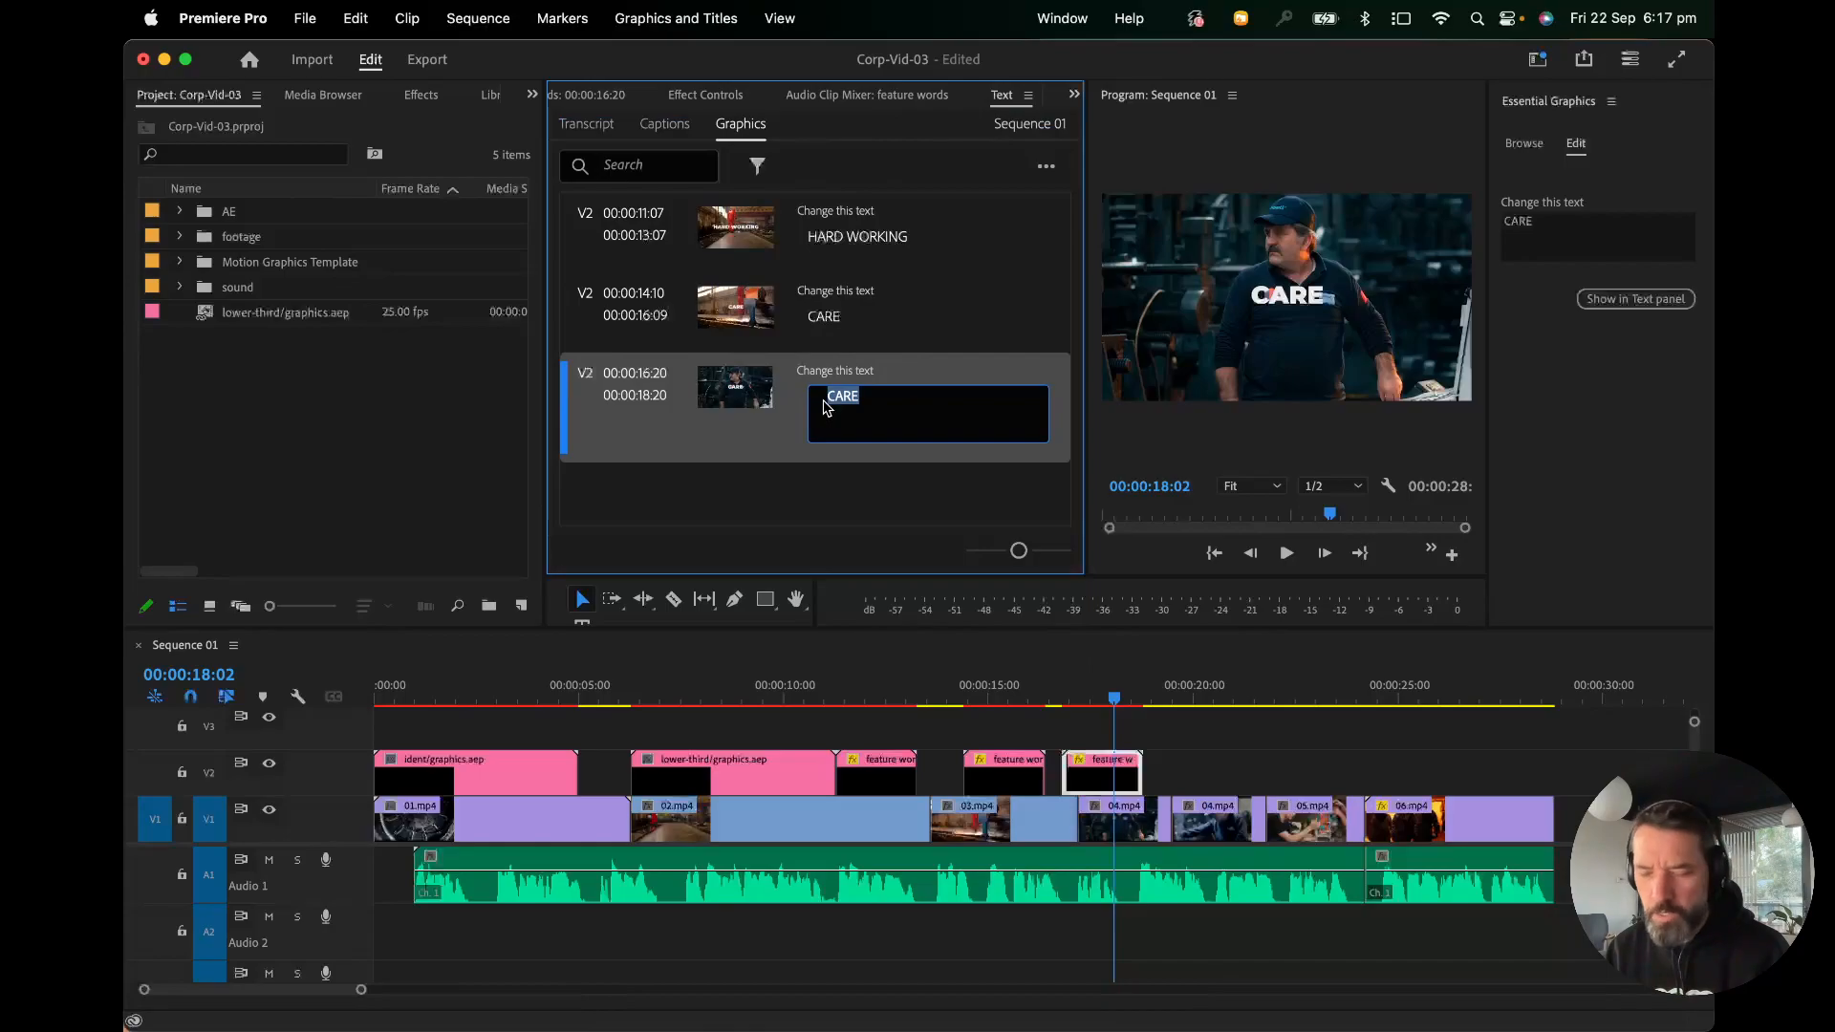
type("C")
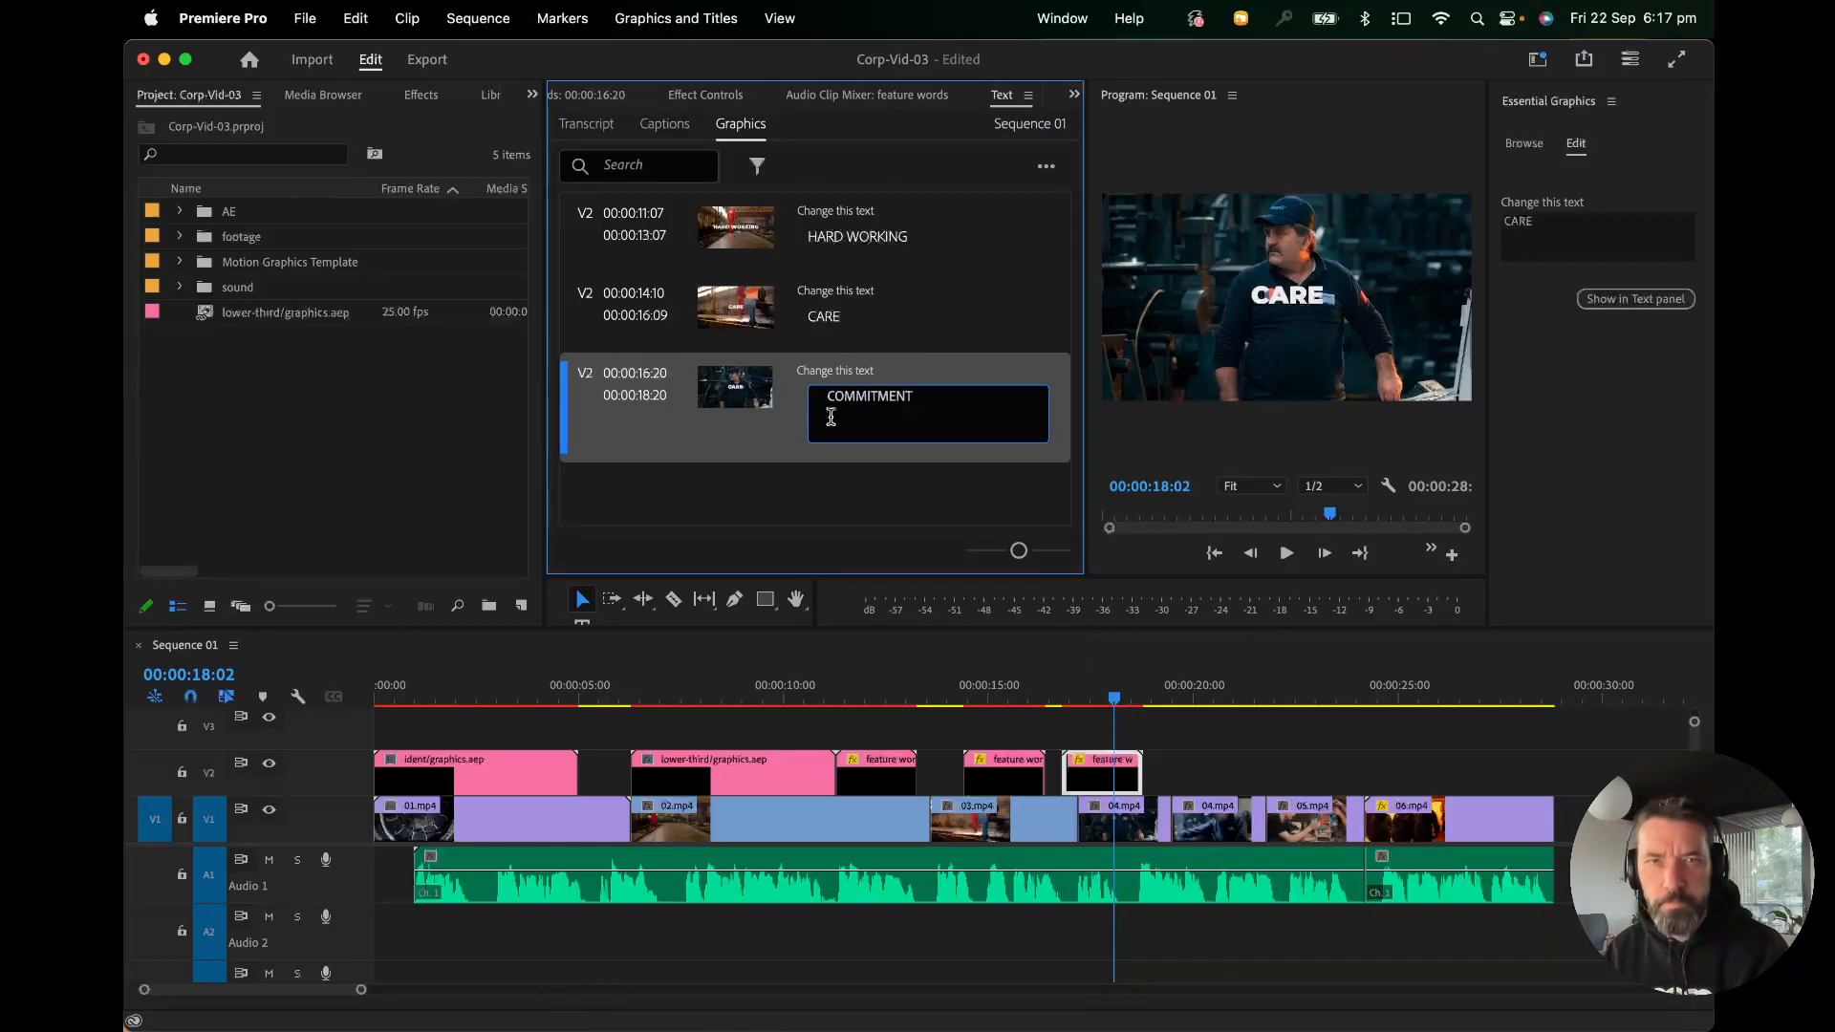
left_click(890, 526)
Duplicate the COMMITMENT title on V2 so it starts at 00:00:18:23, and change the copy's text to DEDICATION.
left_click(1120, 699)
key("space")
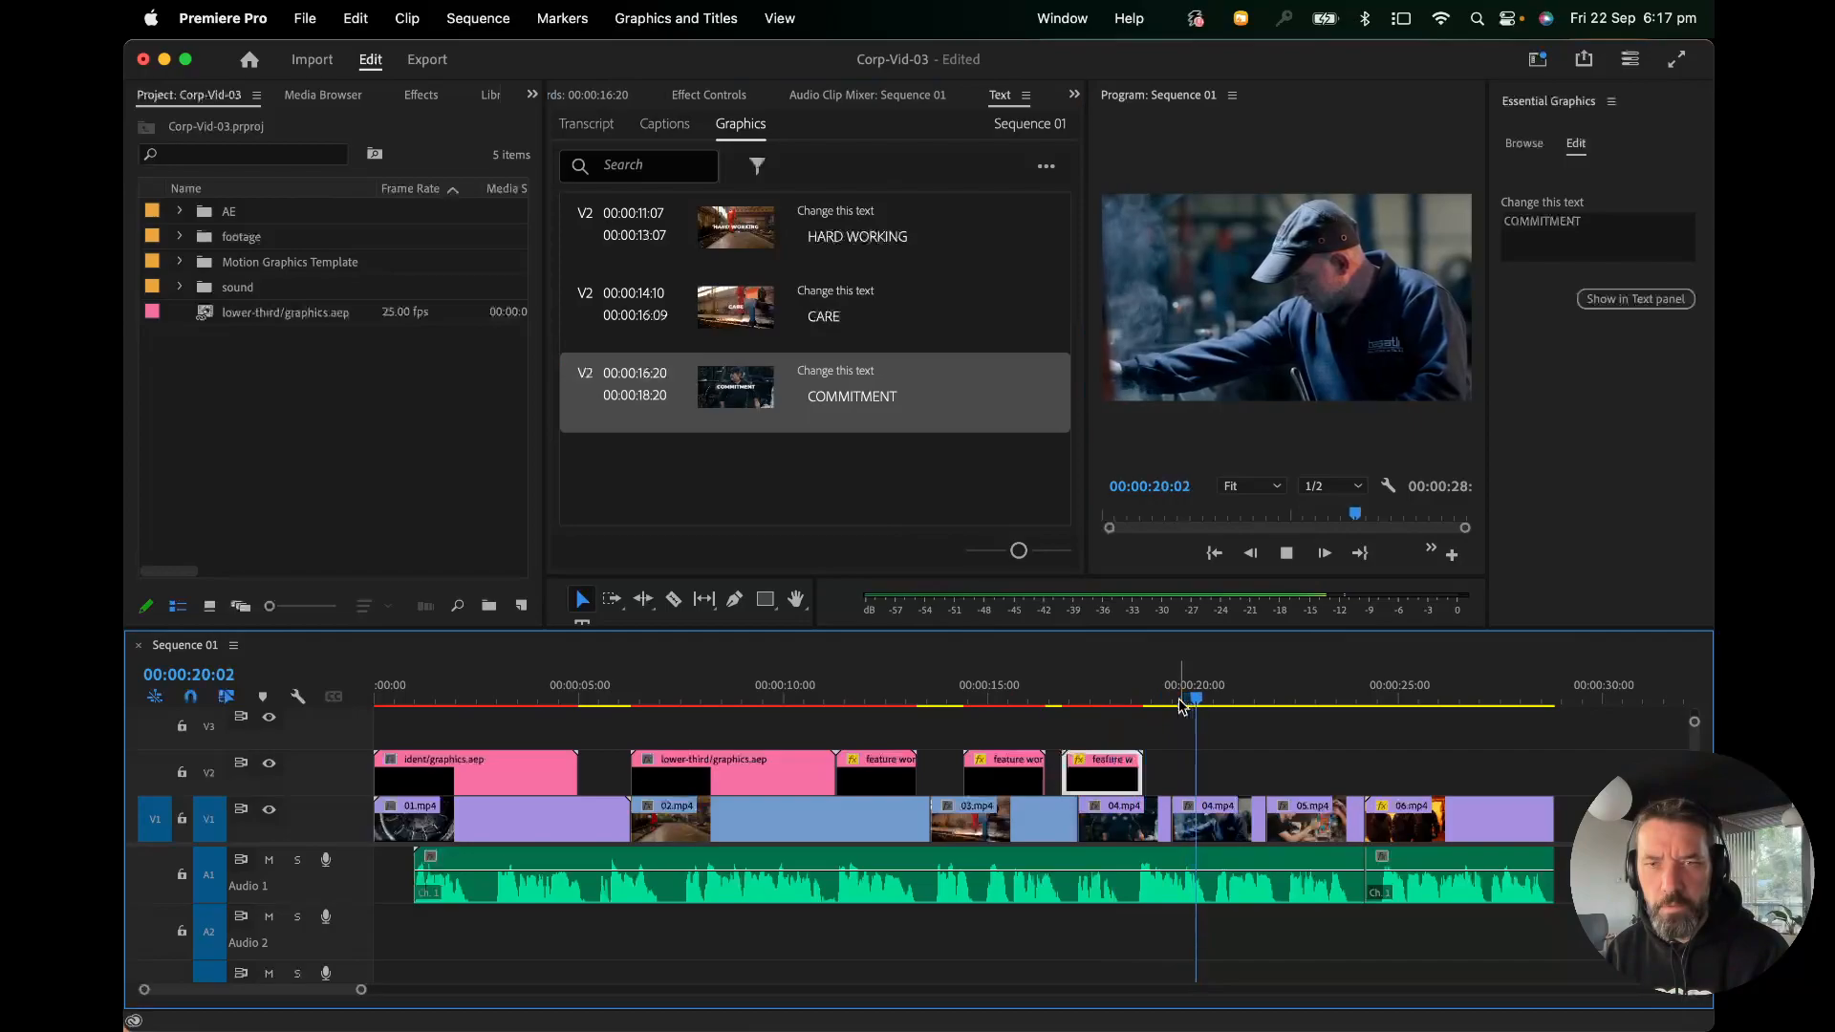
left_click(1152, 706)
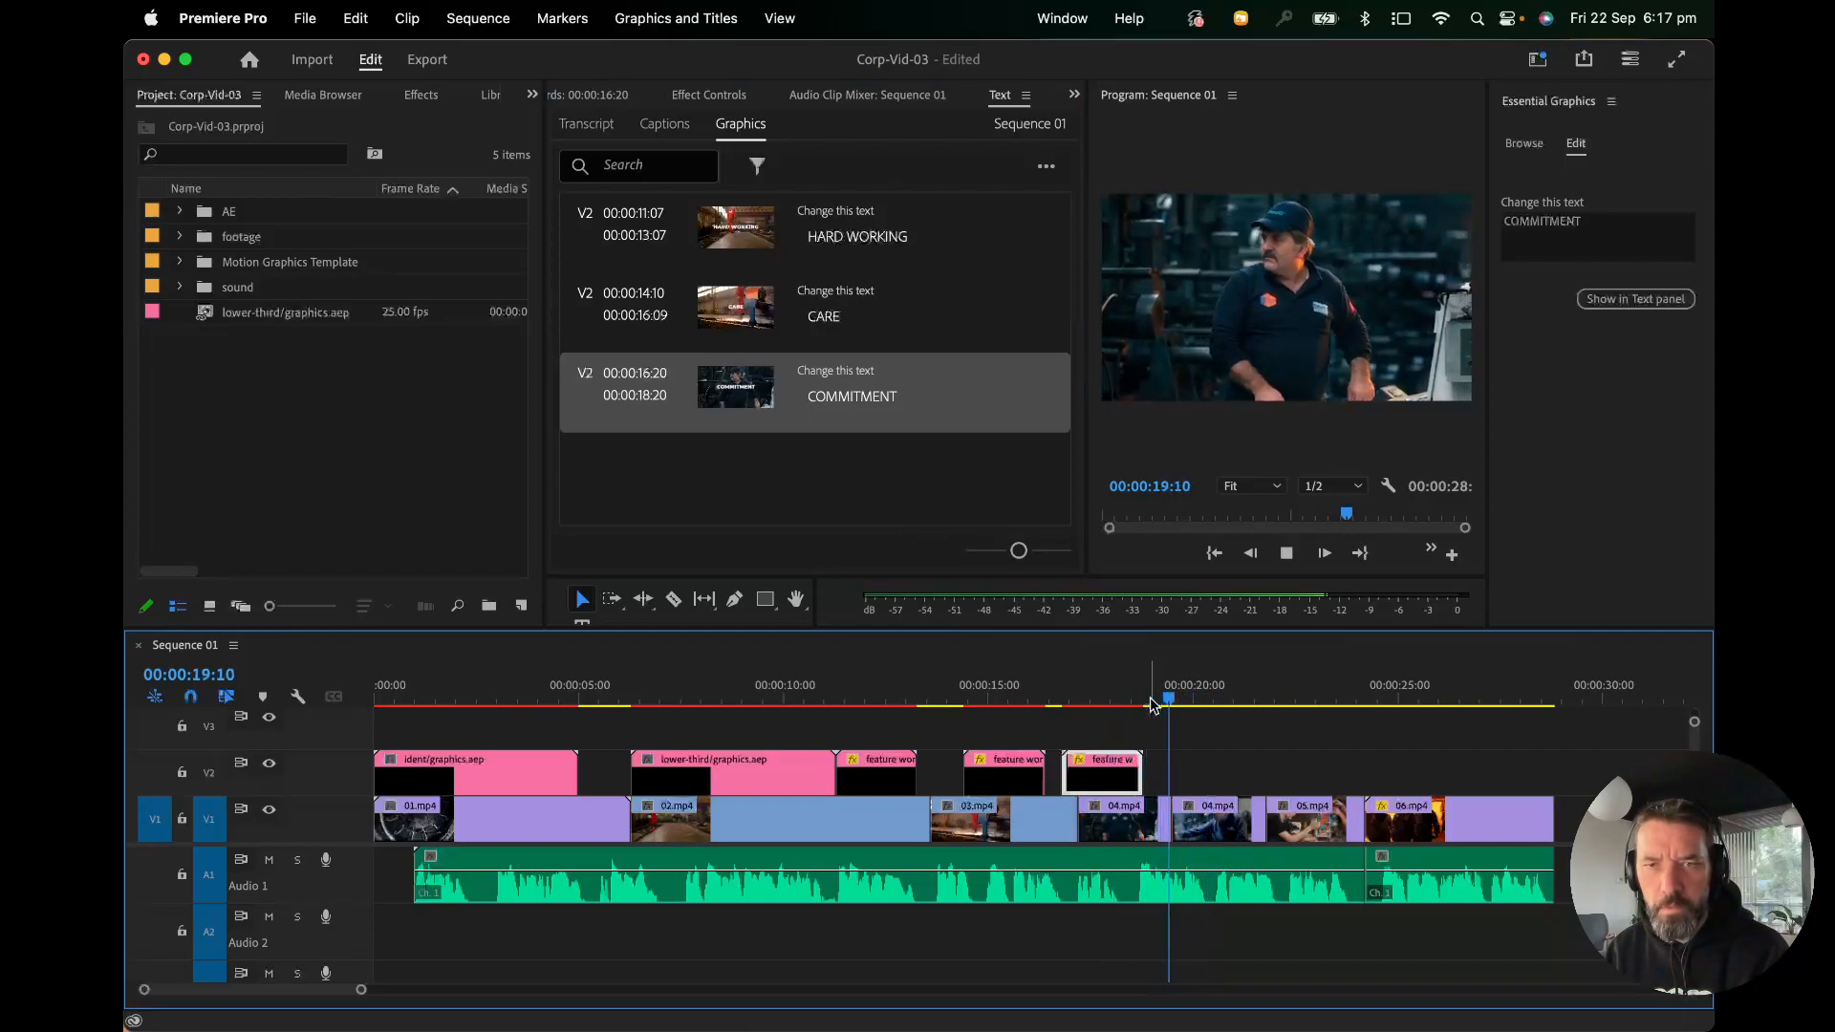
left_click_drag(1100, 776, 1190, 786)
left_click(860, 485)
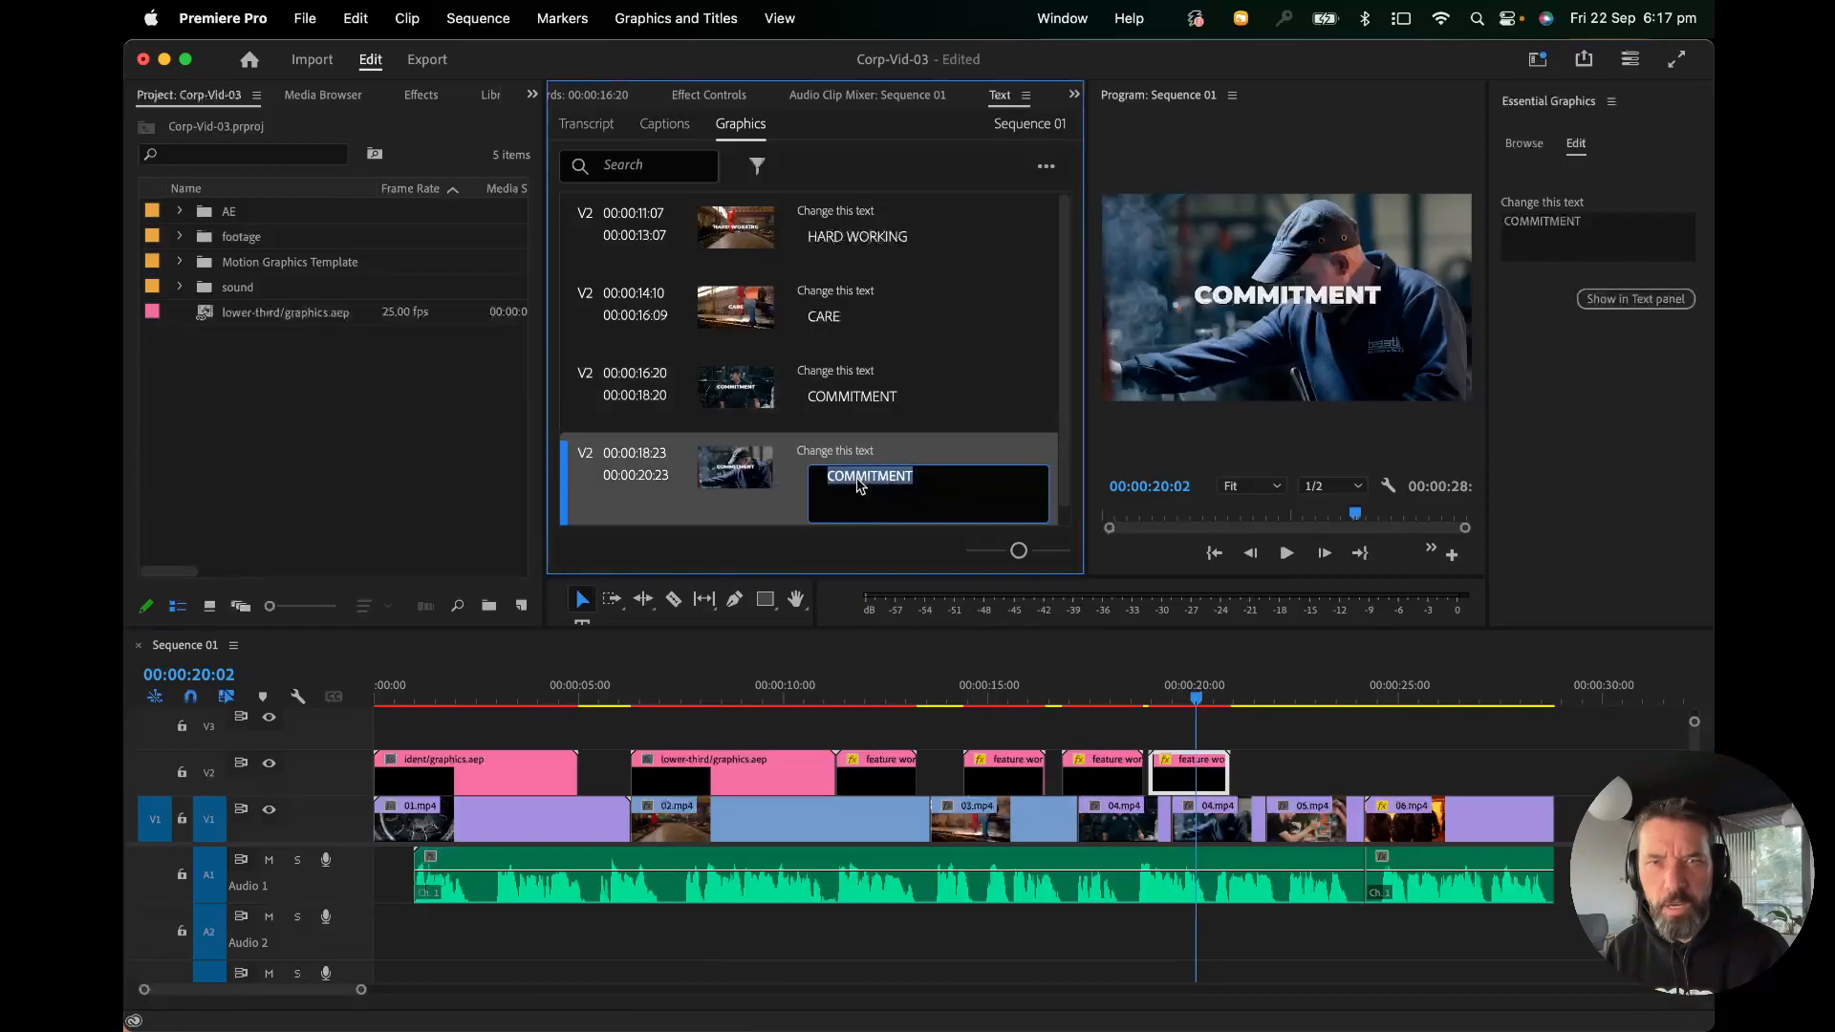
type("DEDICATION")
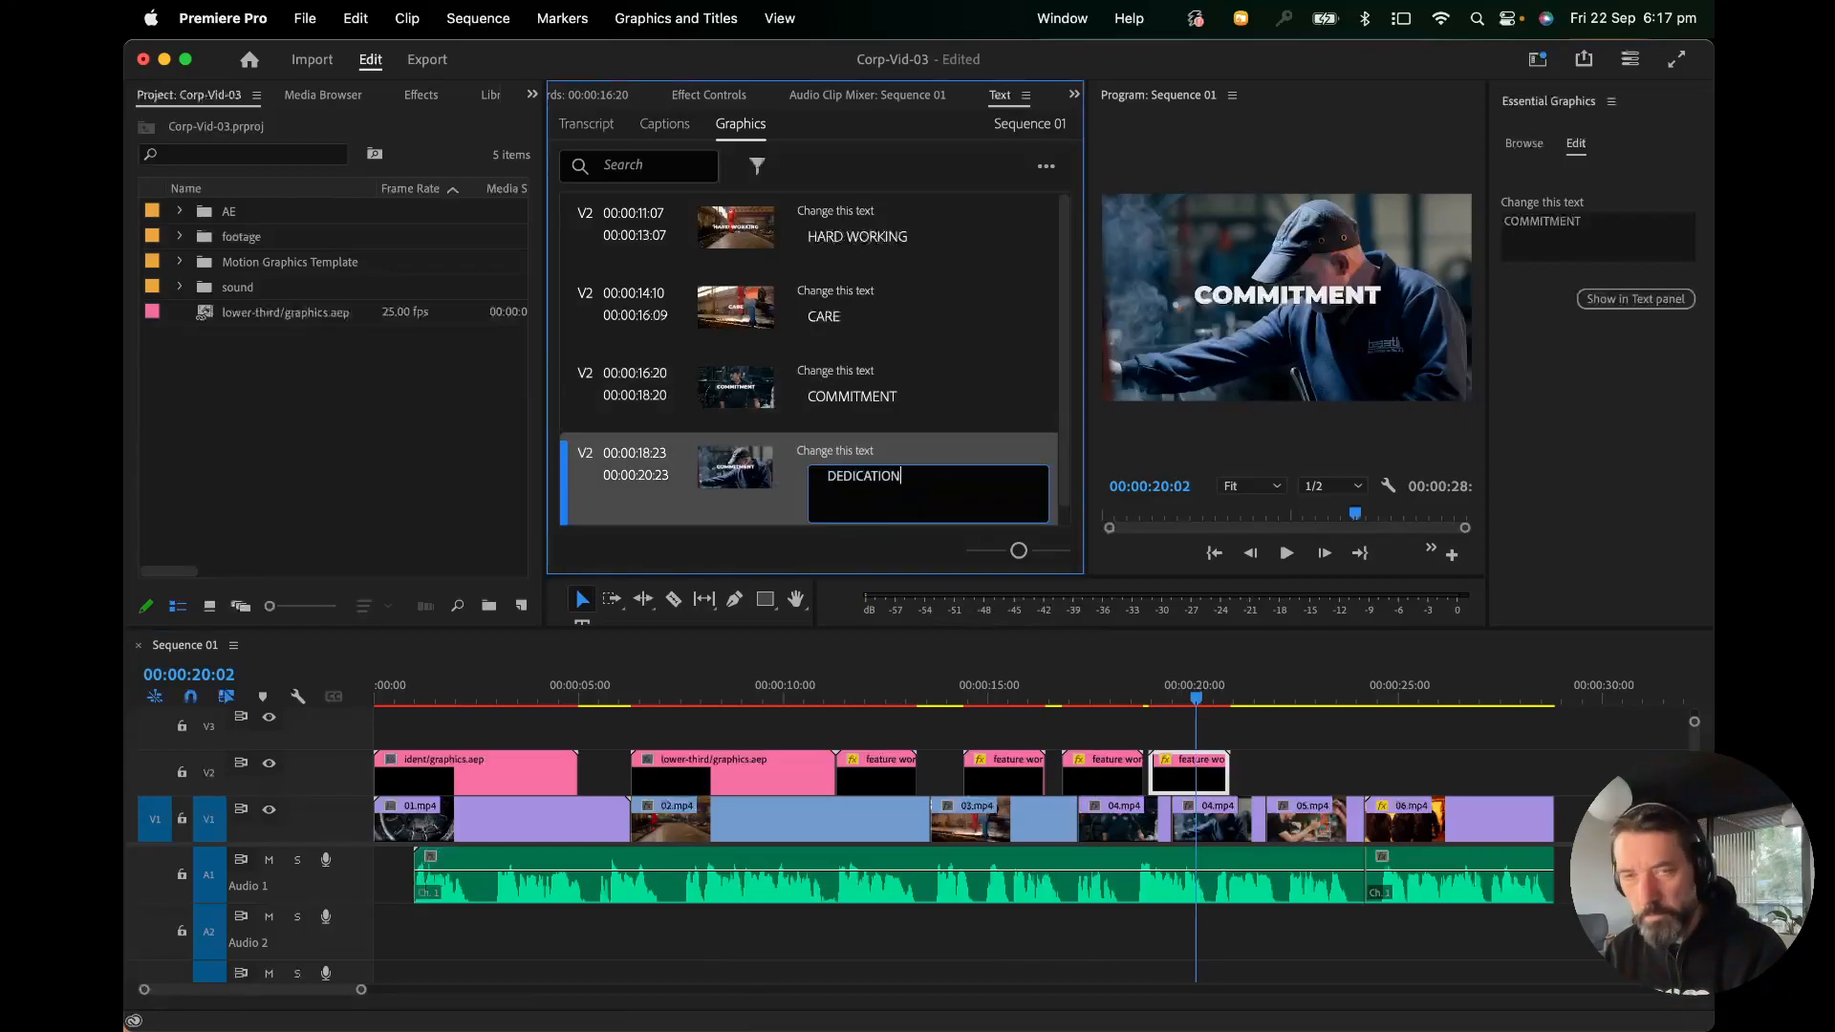
Duplicate the DEDICATION title on V2 so the copy starts at 00:00:22:05, above the 05.mp4 clip.
left_click_drag(1199, 699, 1268, 698)
key("space")
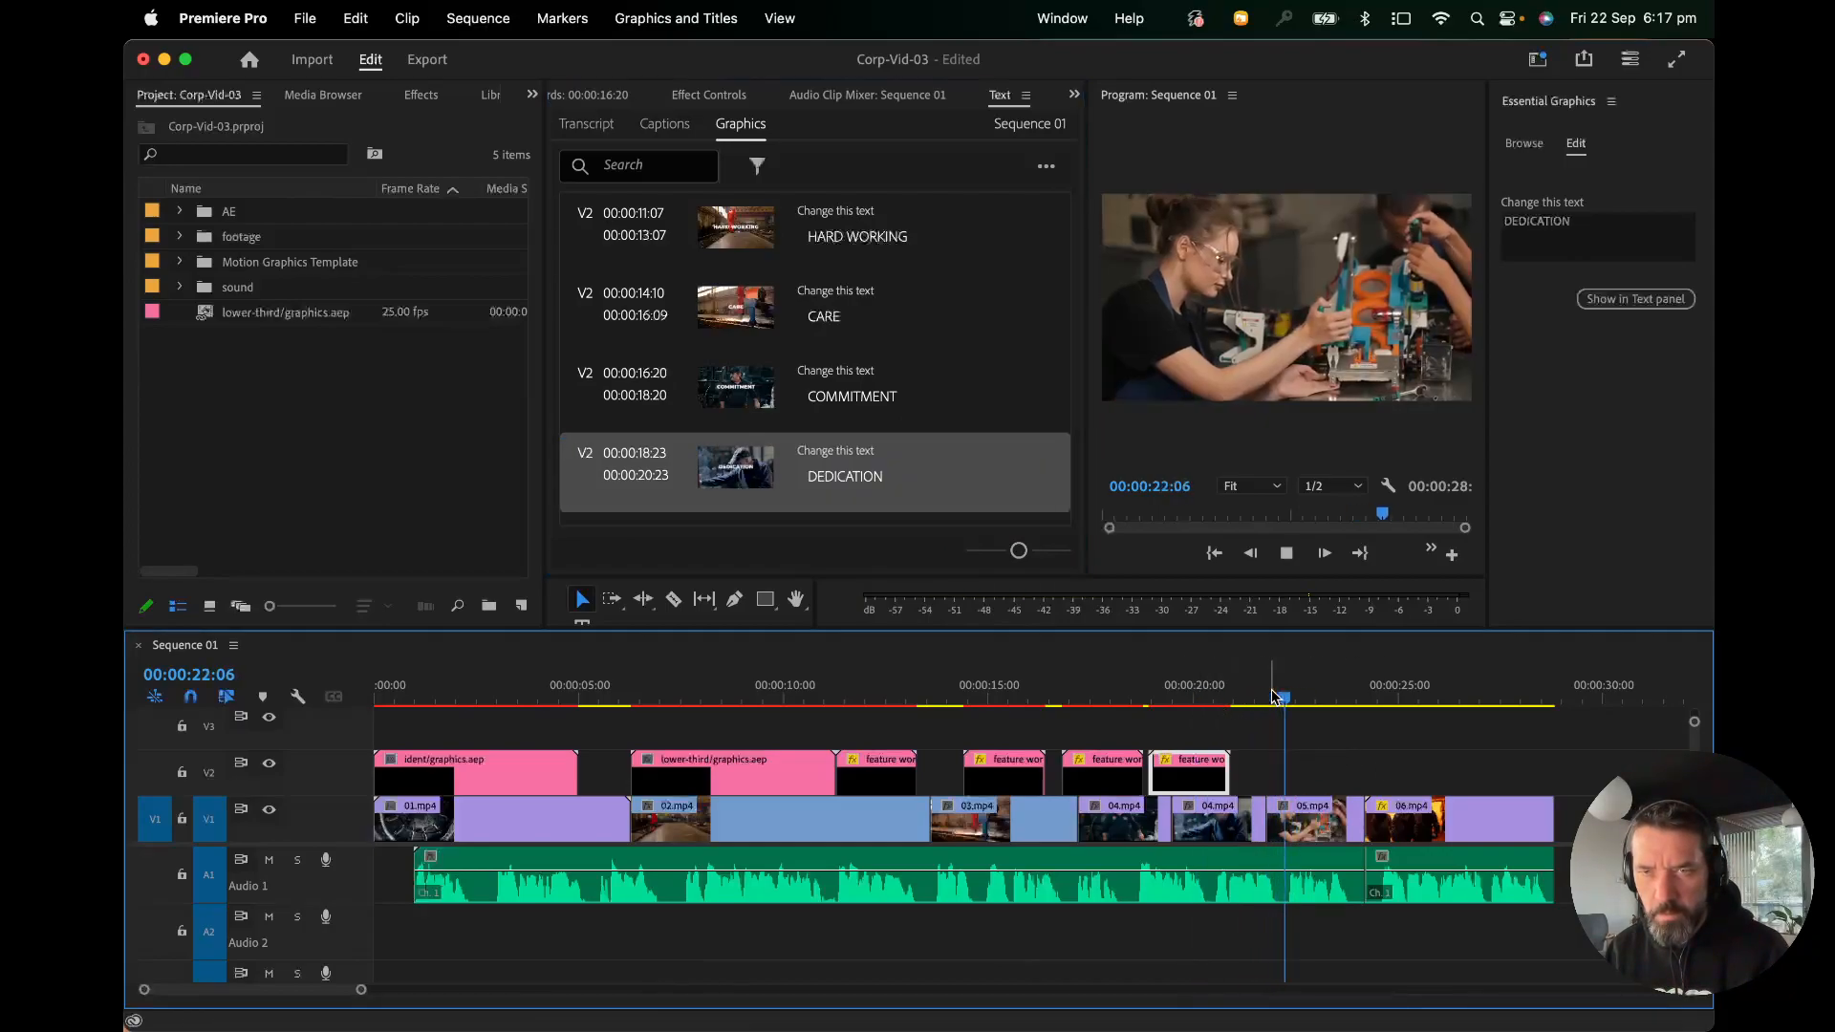
key("space")
left_click_drag(1206, 769, 1339, 769)
left_click(1341, 703)
Change the text of the title at 00:00:22:05 to SETS US APPART and preview it.
double_click(864, 487)
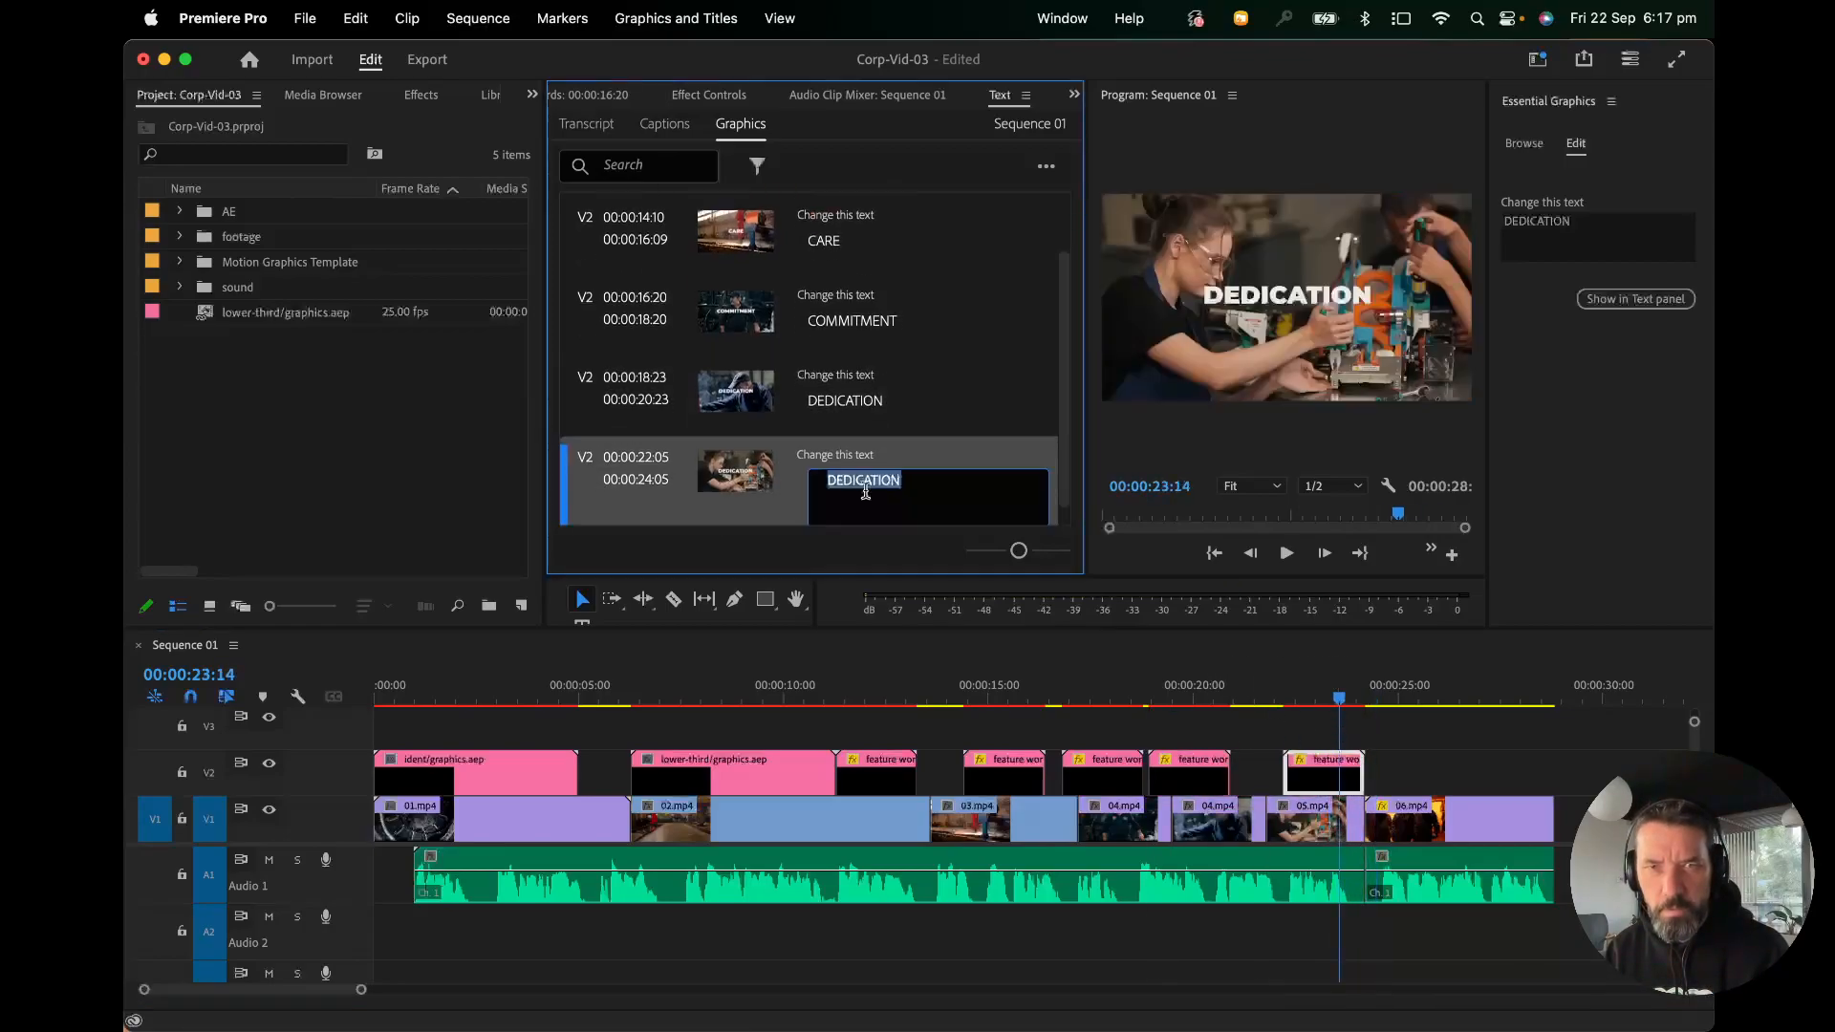
type("SETS")
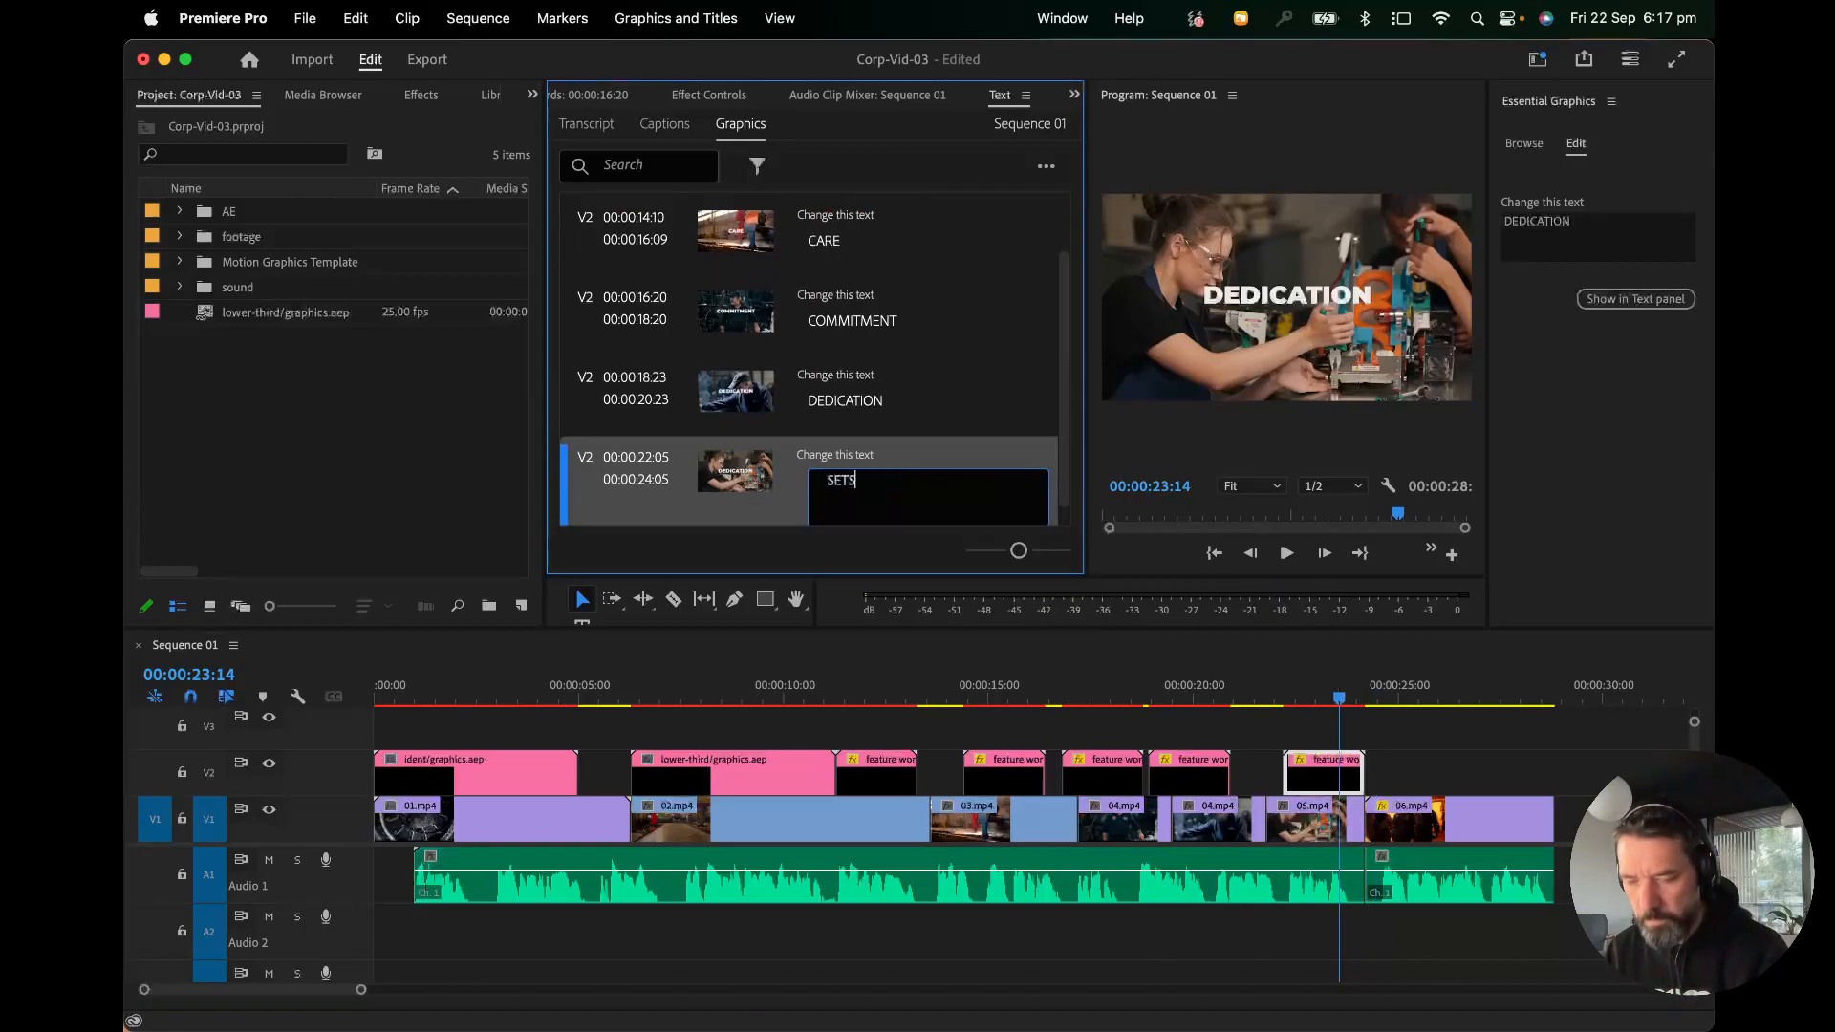
type(" US APPART")
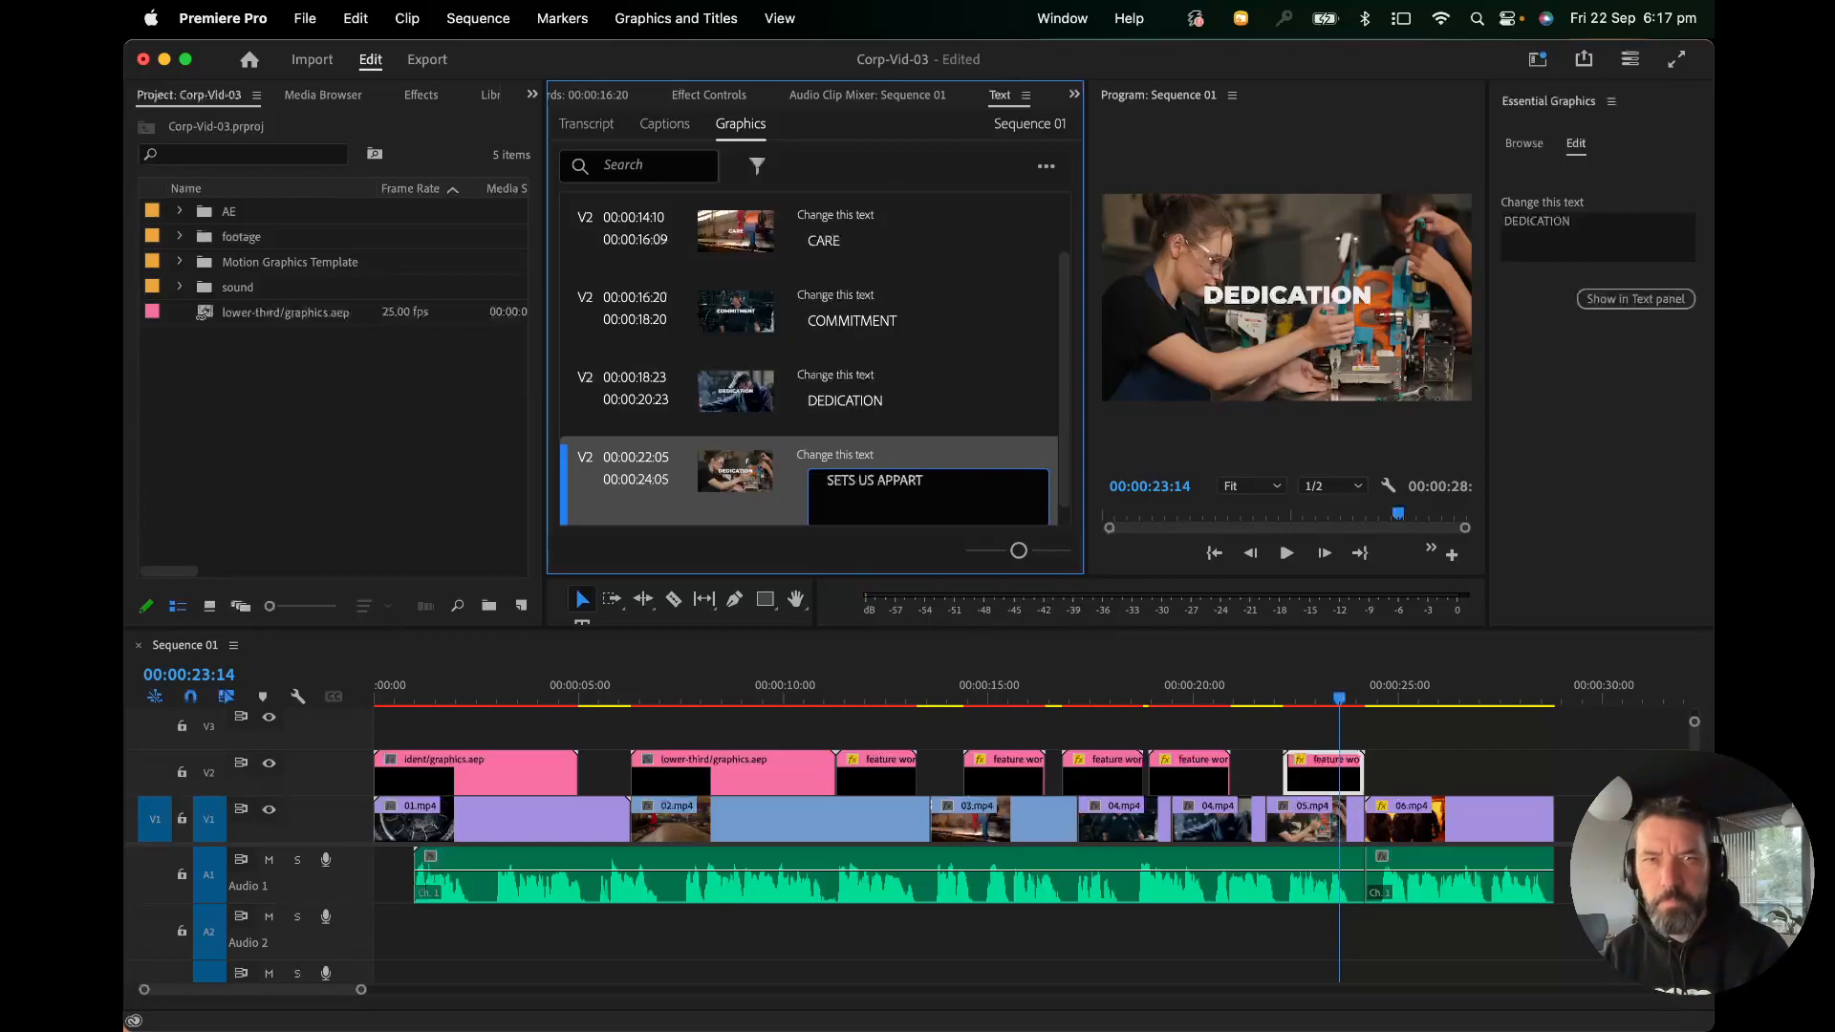
left_click_drag(1340, 692, 1276, 690)
key("space")
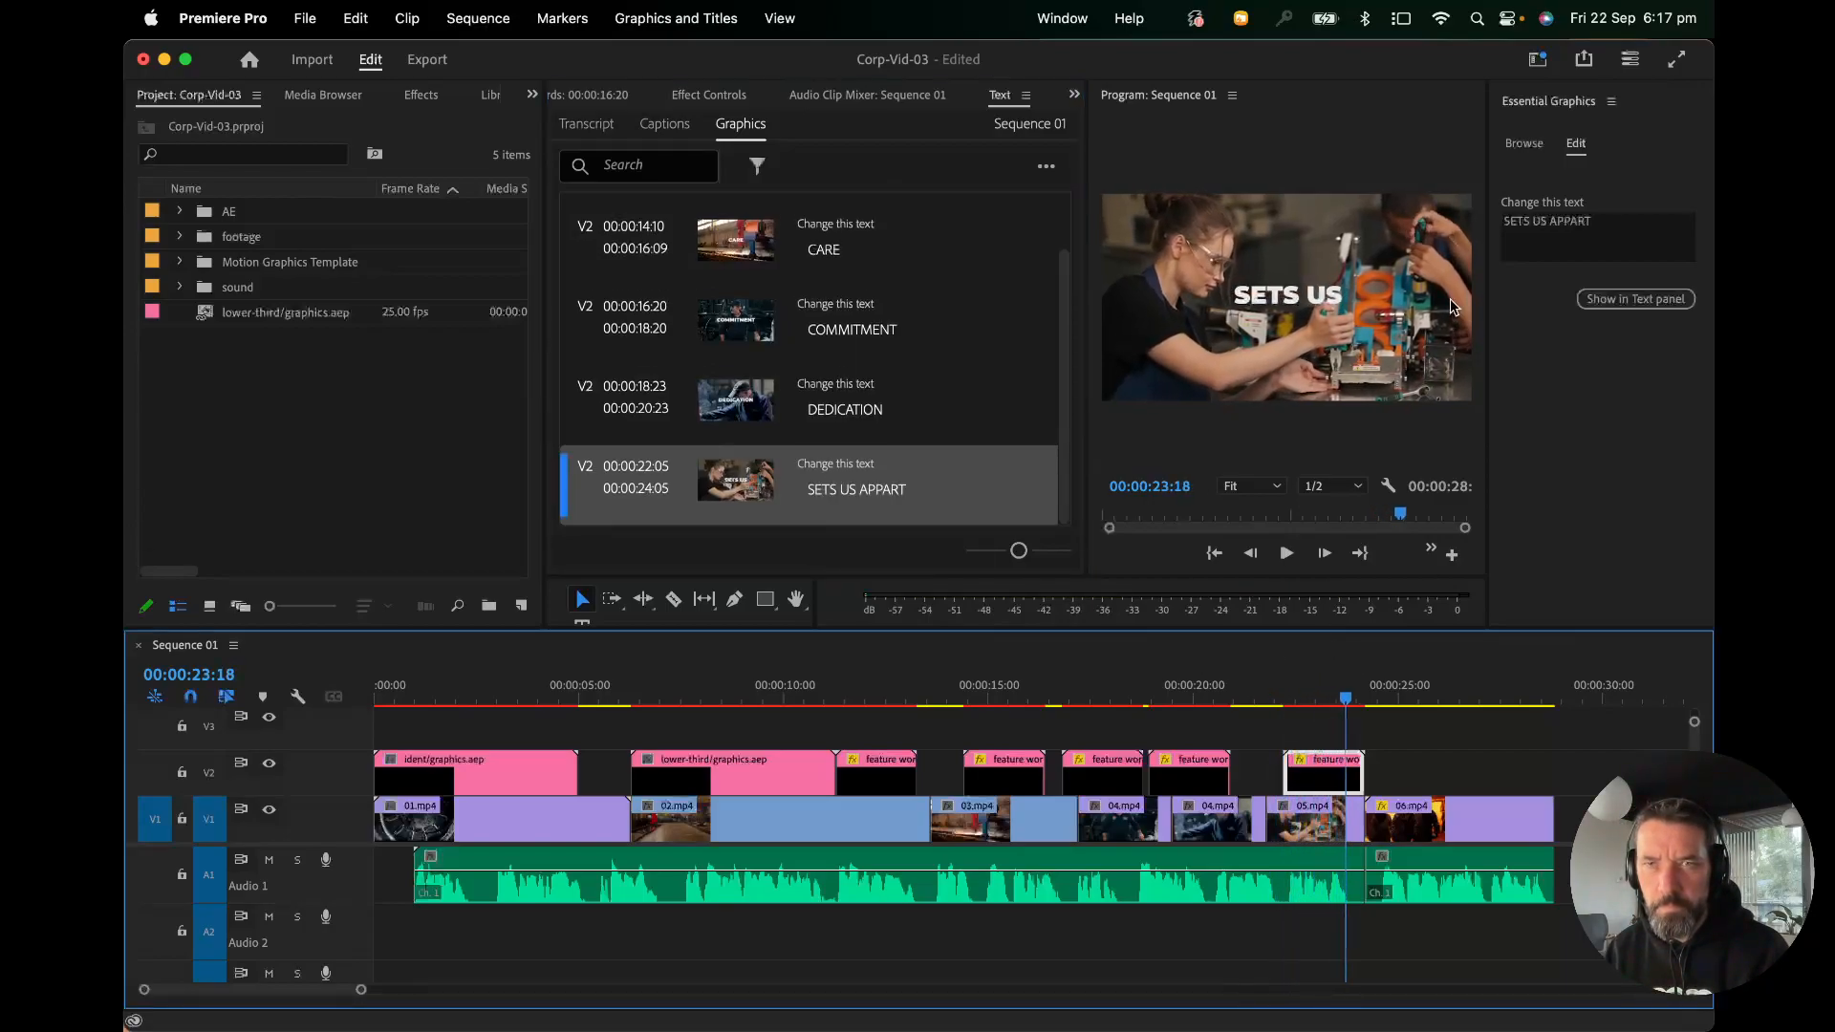
Shorten and correct the text of the title at 00:00:22:05 to US APART.
double_click(853, 491)
left_click(866, 487)
left_click_drag(860, 484, 808, 483)
key("BackSpace")
left_click(863, 483)
key("BackSpace")
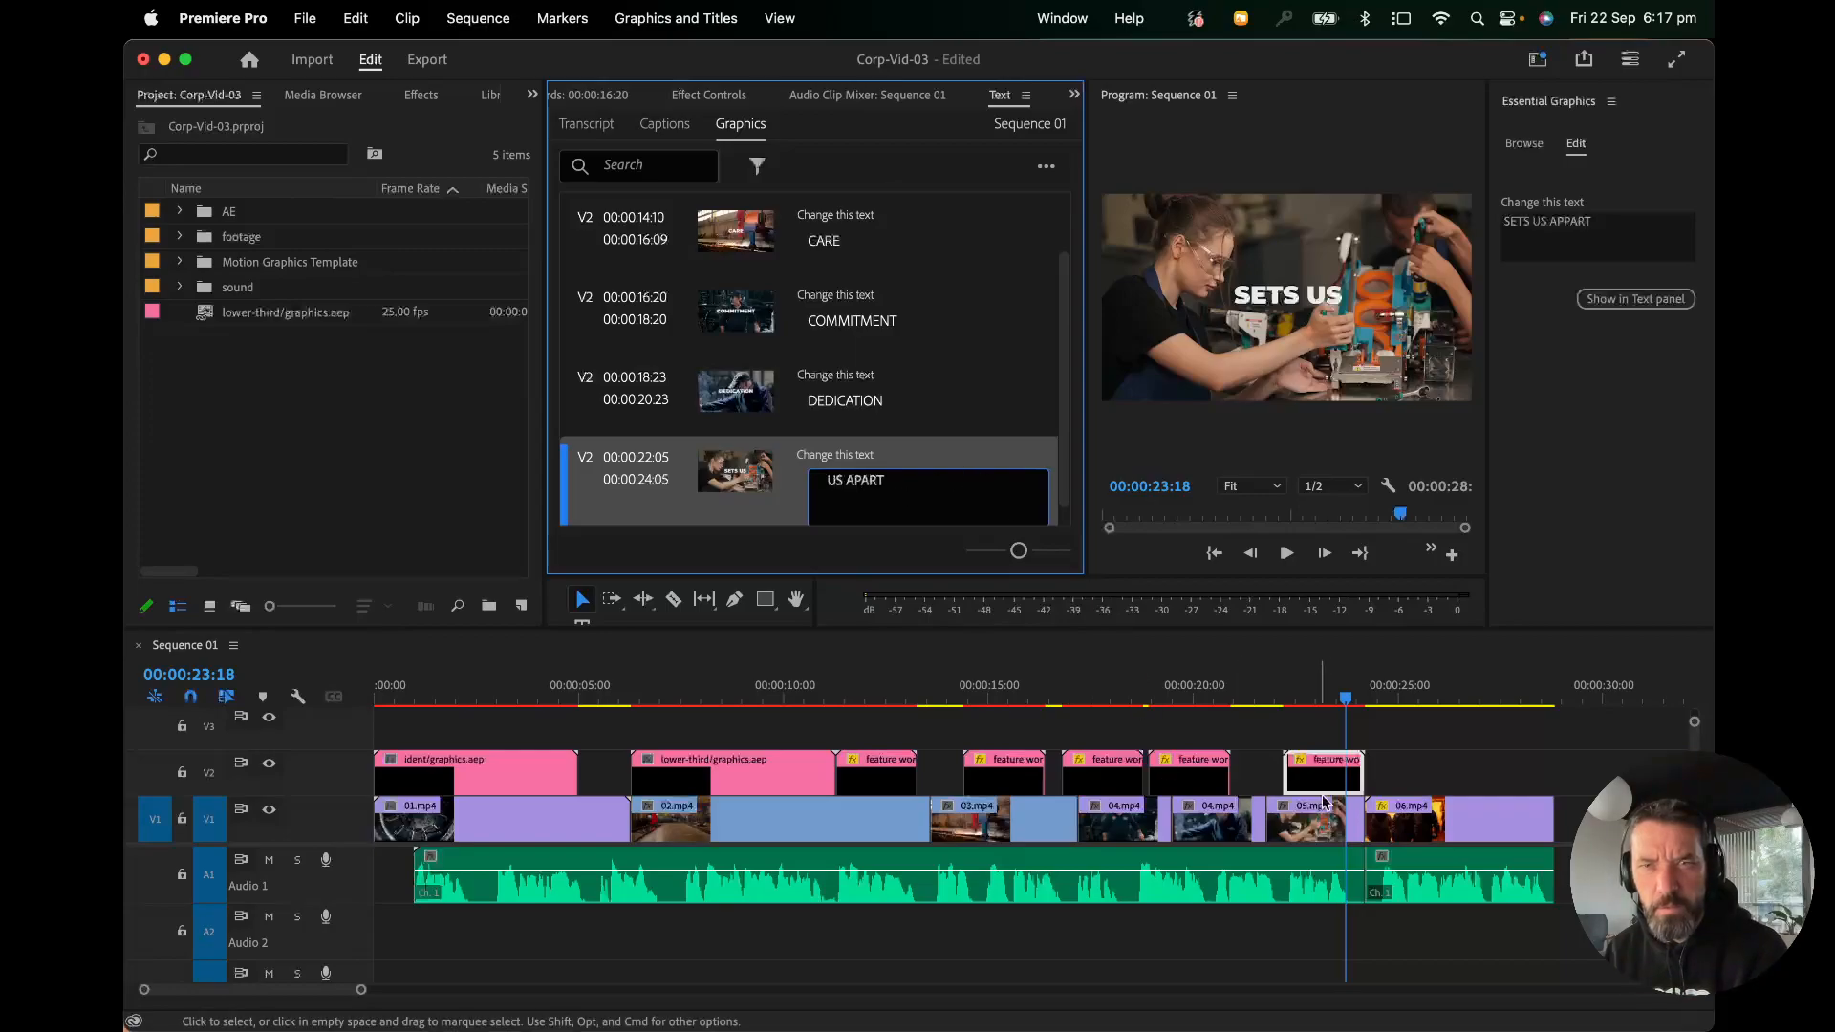
Play back the US APART title, and move the playhead to 00:00:26:06 to view the 06.mp4 clip.
left_click(1286, 704)
key("space")
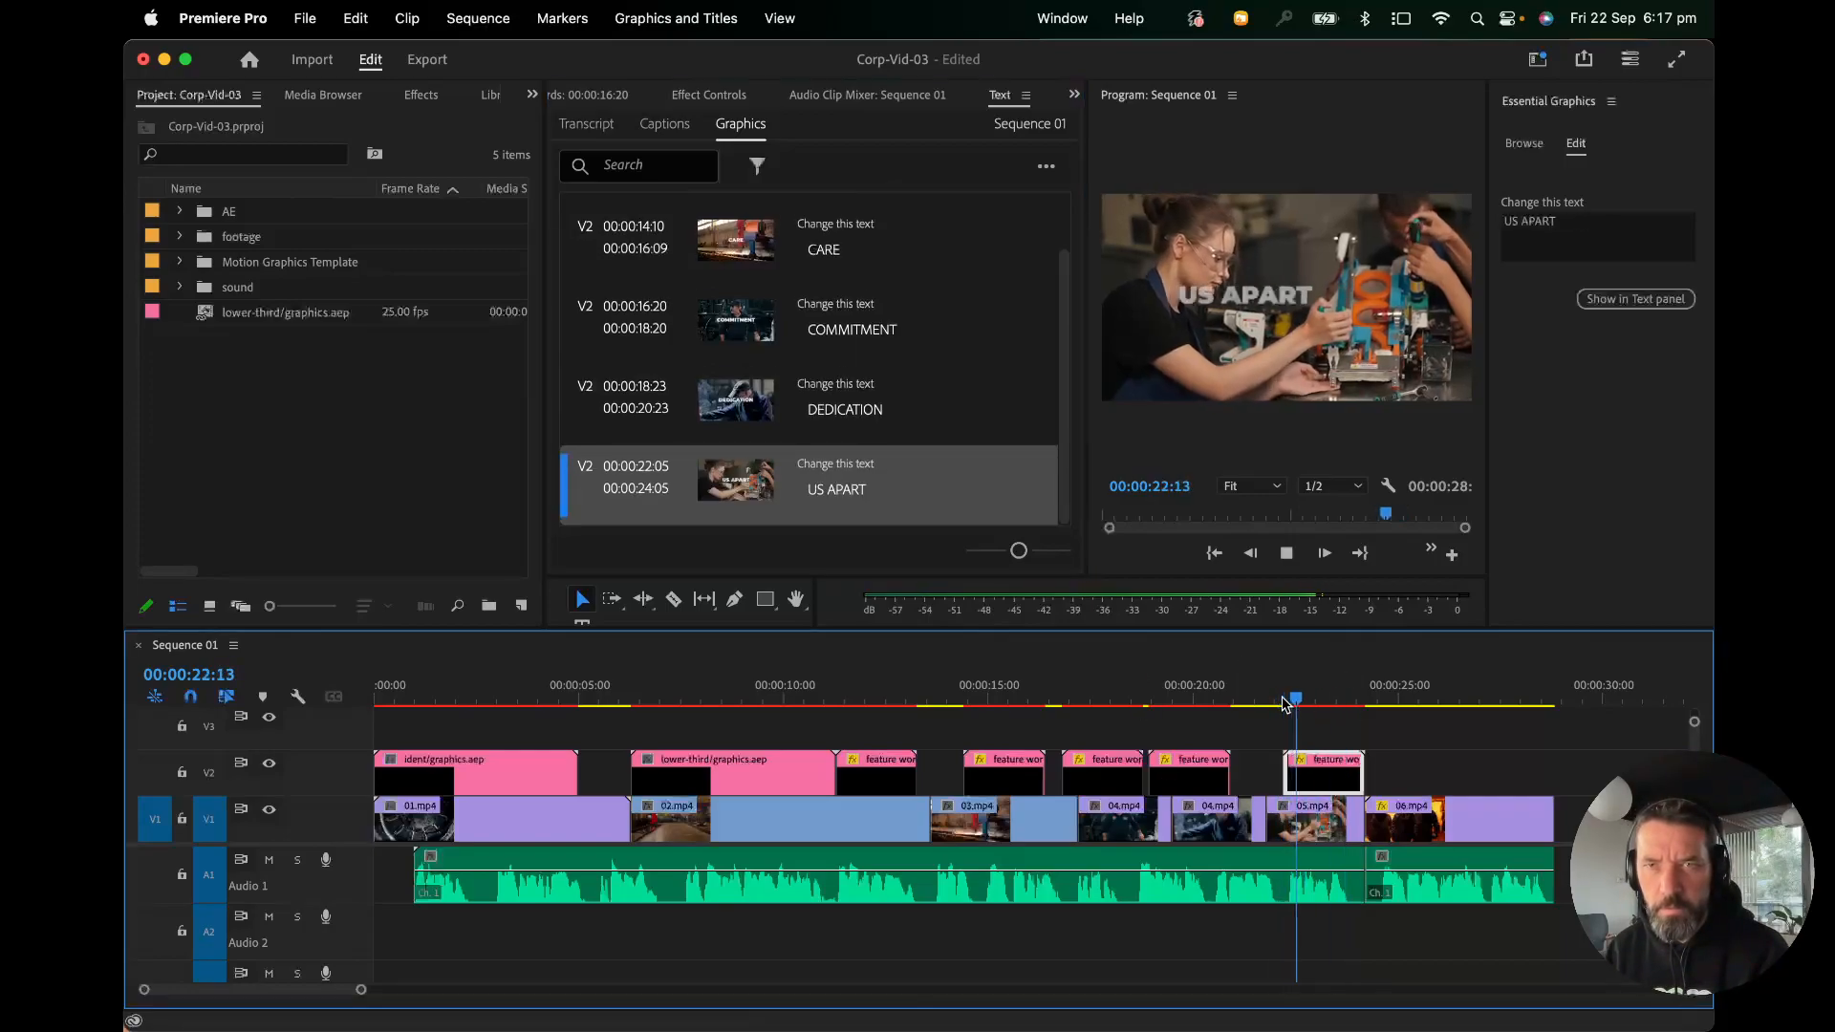
key("space")
left_click_drag(1347, 699, 1449, 699)
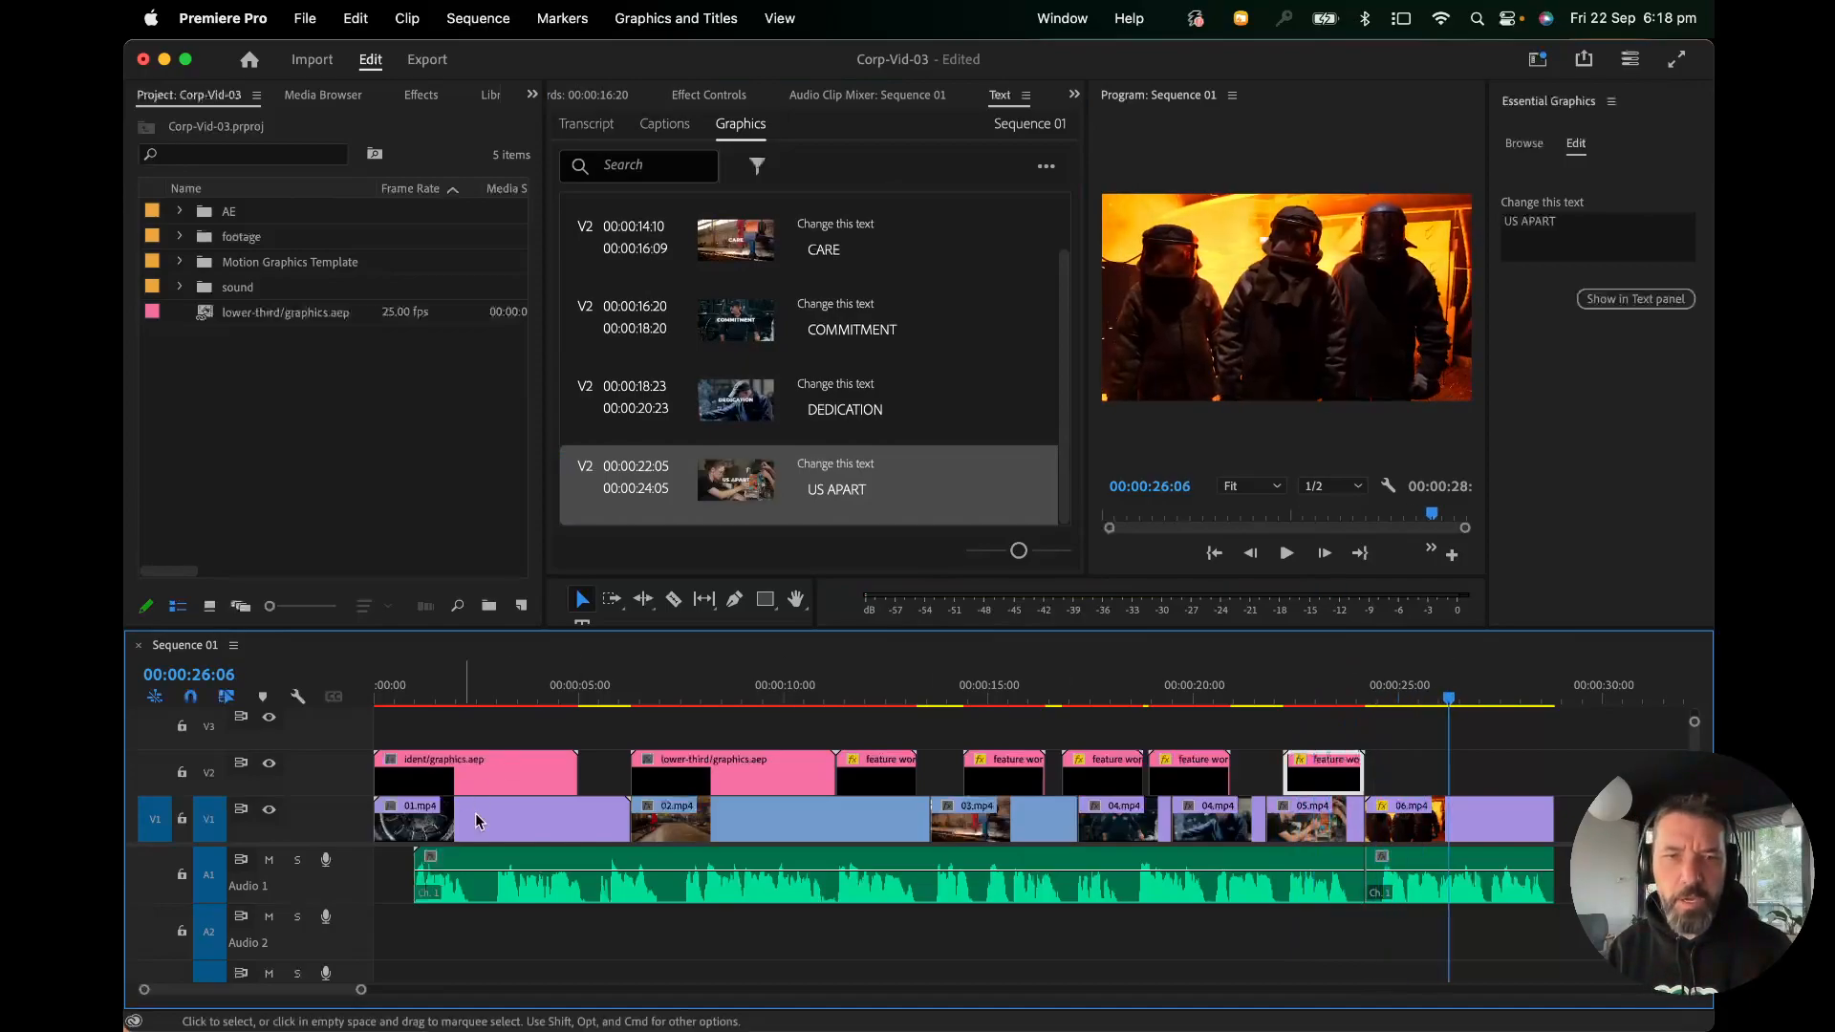